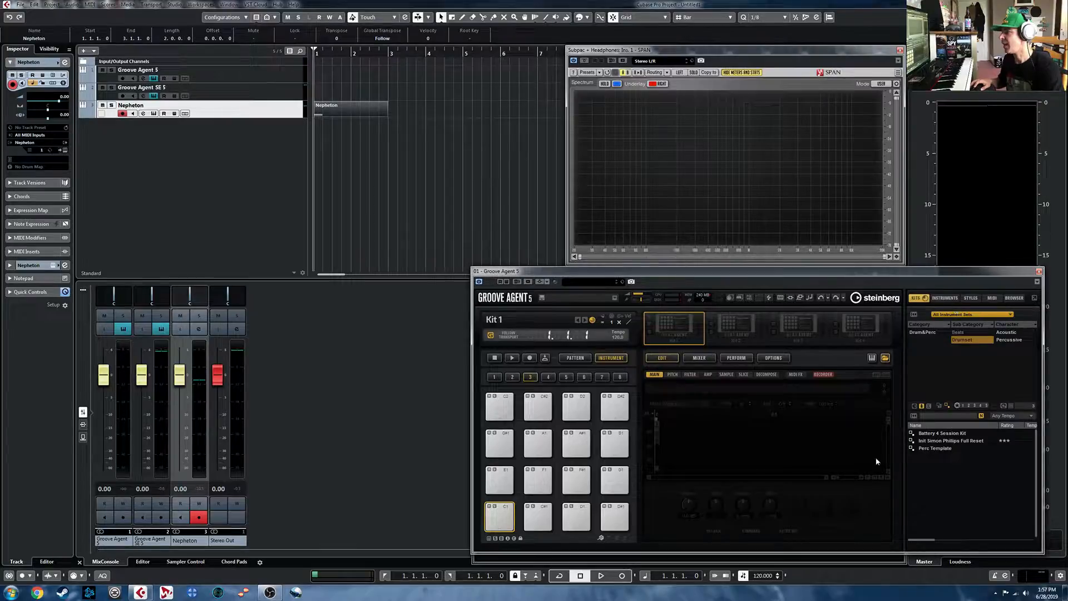
- Browse the Percussion kits of the Percussion Agent Standard Kit set in Groove Agent 5, clearing the Drumset filter
{"action": "left_click", "coordinate": [985, 320]}
{"action": "scroll", "coordinate": [1038, 388], "scroll_direction": "down", "scroll_amount": 3}
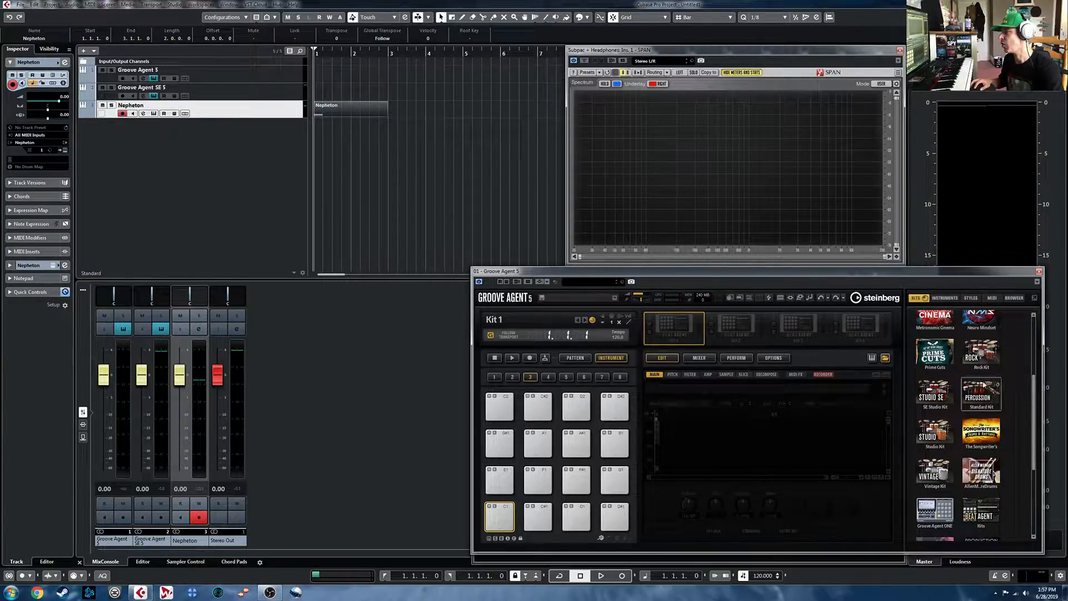
{"action": "left_click", "coordinate": [983, 395]}
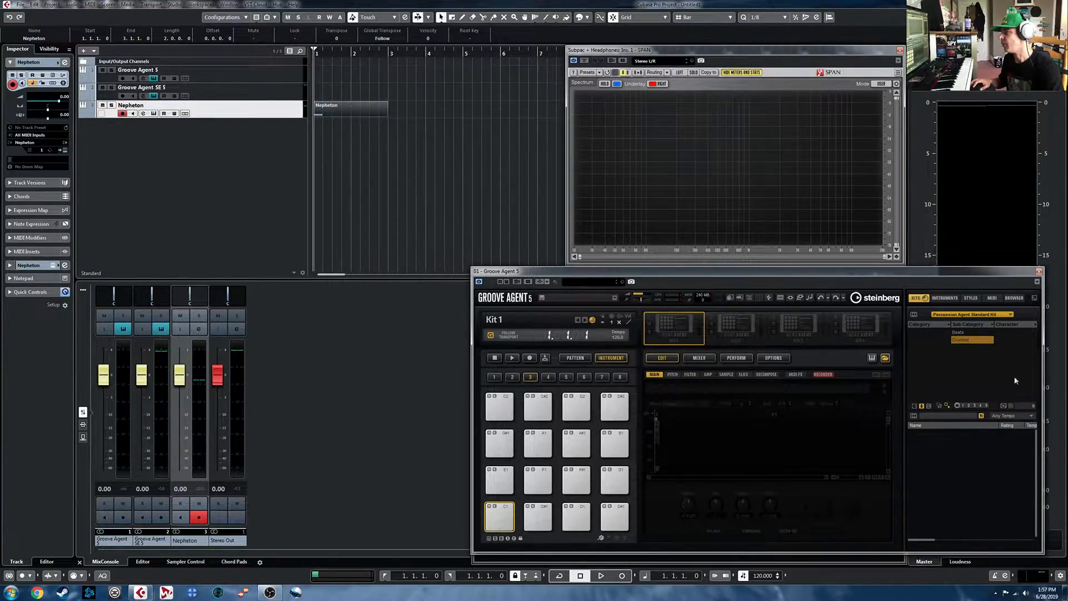
{"action": "left_click", "coordinate": [929, 406]}
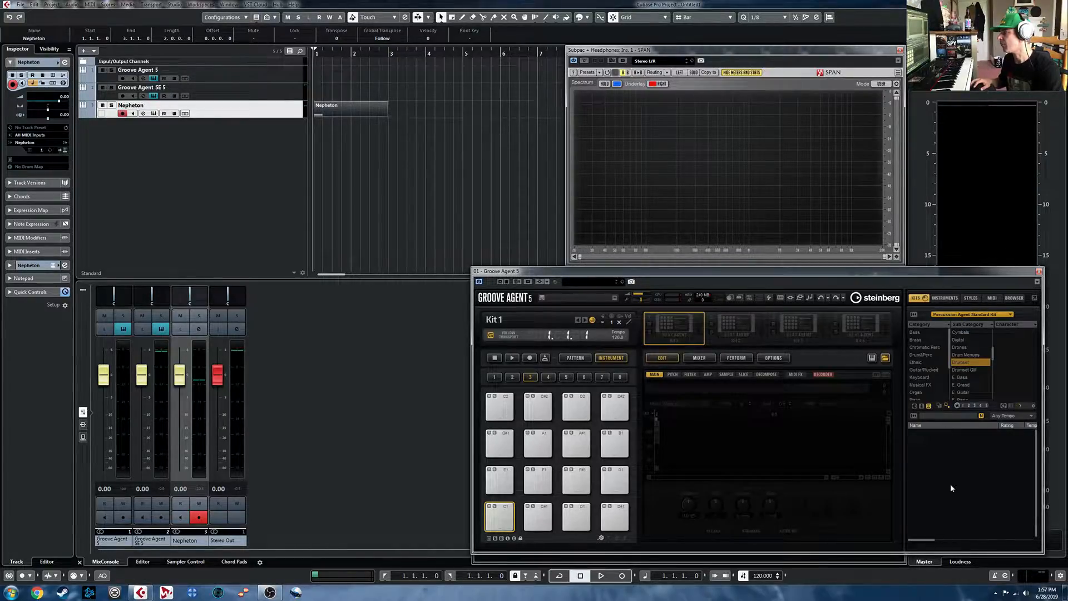
{"action": "left_click", "coordinate": [981, 363]}
{"action": "scroll", "coordinate": [1003, 483], "scroll_direction": "down", "scroll_amount": 3}
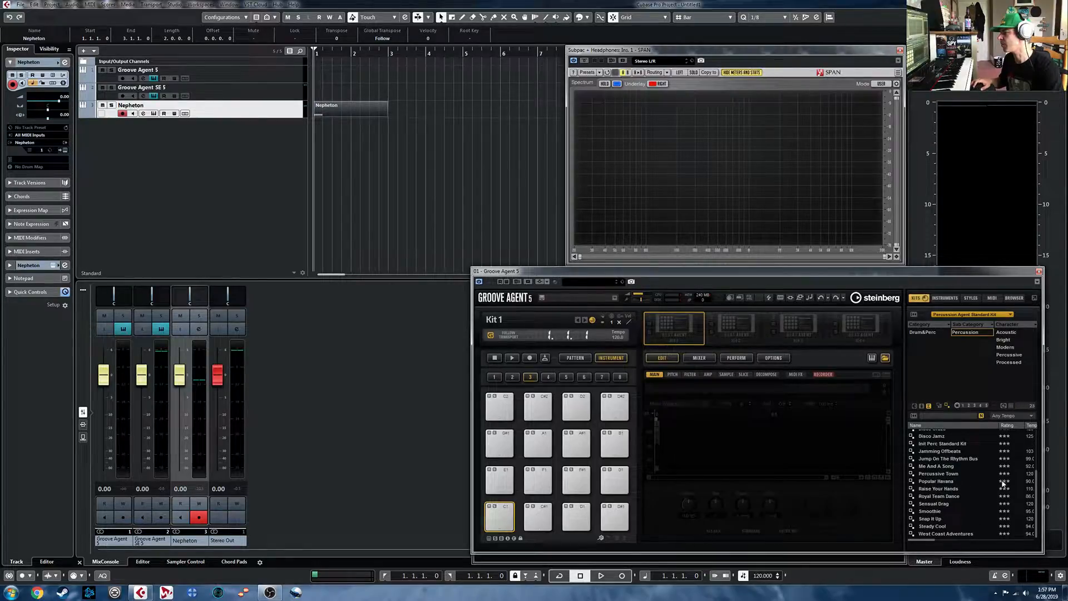
{"action": "scroll", "coordinate": [1005, 492], "scroll_direction": "up", "scroll_amount": 3}
{"action": "scroll", "coordinate": [1012, 491], "scroll_direction": "down", "scroll_amount": 3}
{"action": "left_click", "coordinate": [886, 358]}
- Look through the instrument sets and kits available in Groove Agent SE 5, then return to Groove Agent 5
{"action": "left_click", "coordinate": [143, 96]}
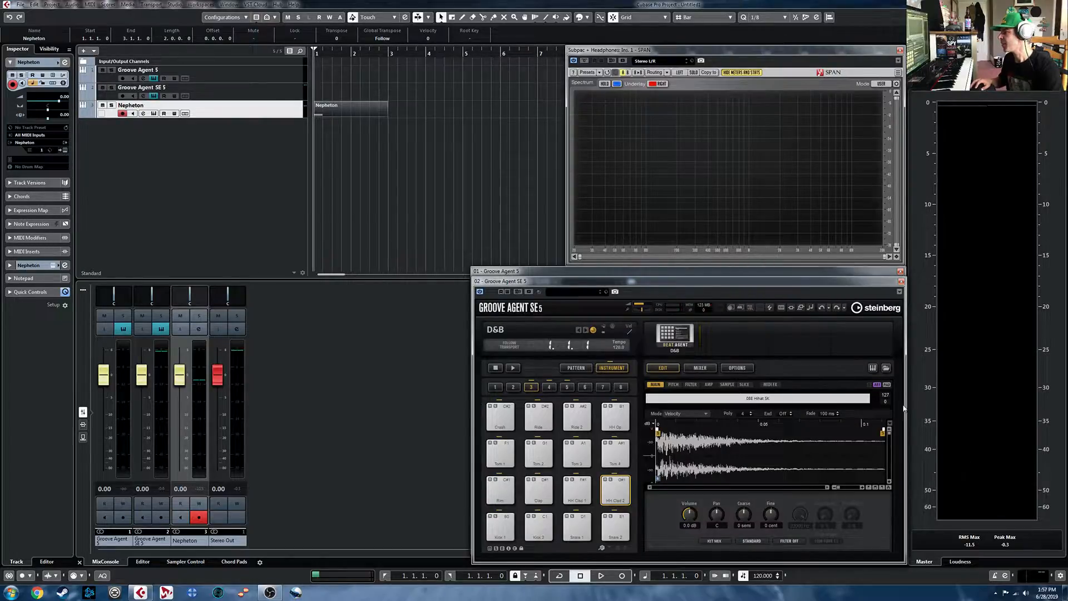
{"action": "left_click", "coordinate": [886, 368]}
{"action": "left_click", "coordinate": [970, 326]}
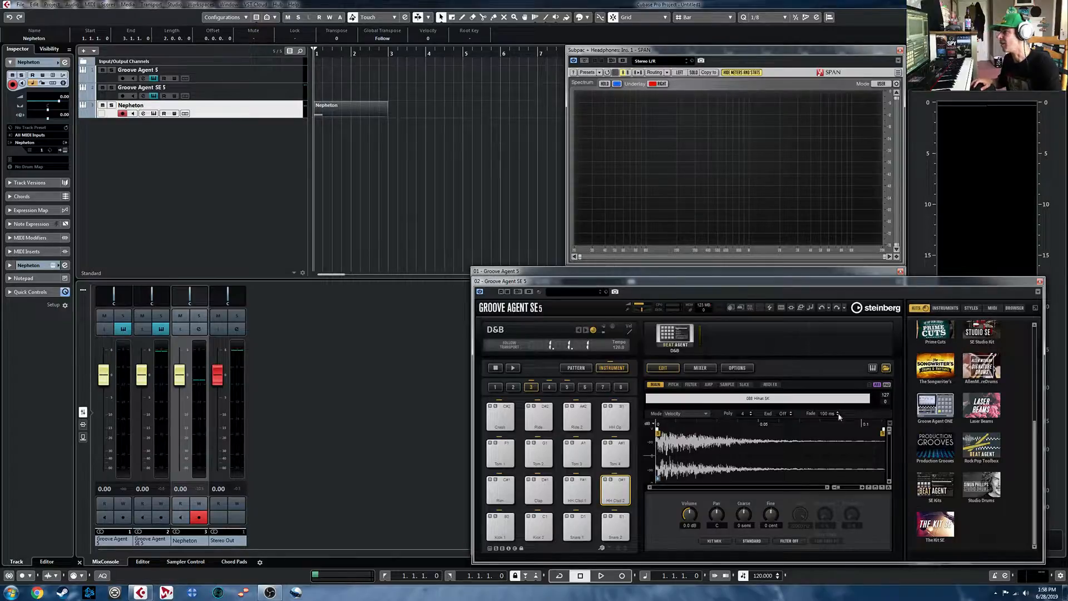
{"action": "left_click", "coordinate": [886, 368]}
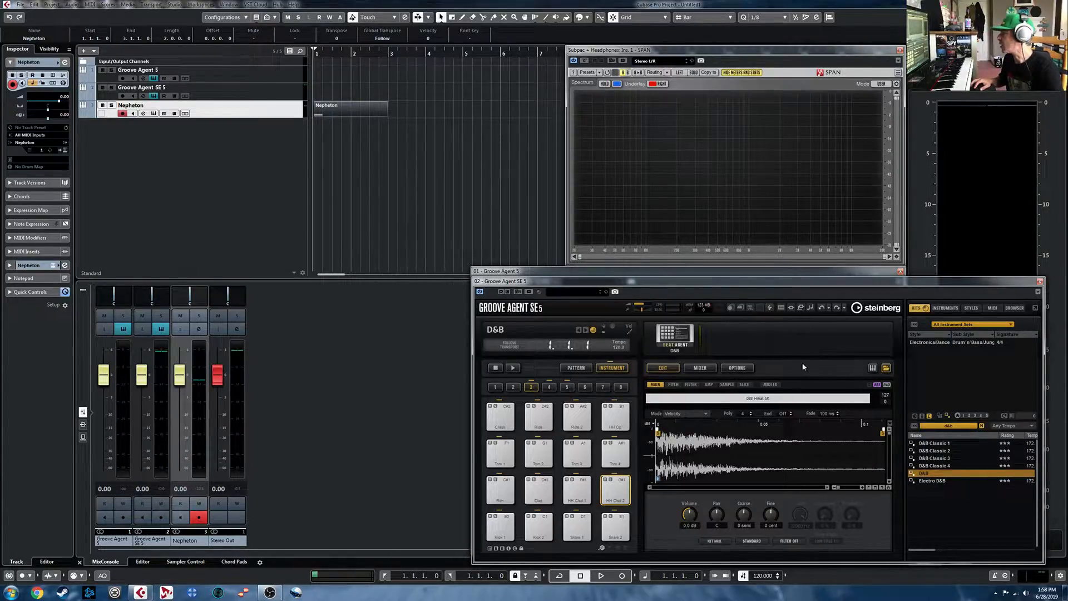
{"action": "left_click", "coordinate": [887, 369]}
{"action": "left_click", "coordinate": [876, 272]}
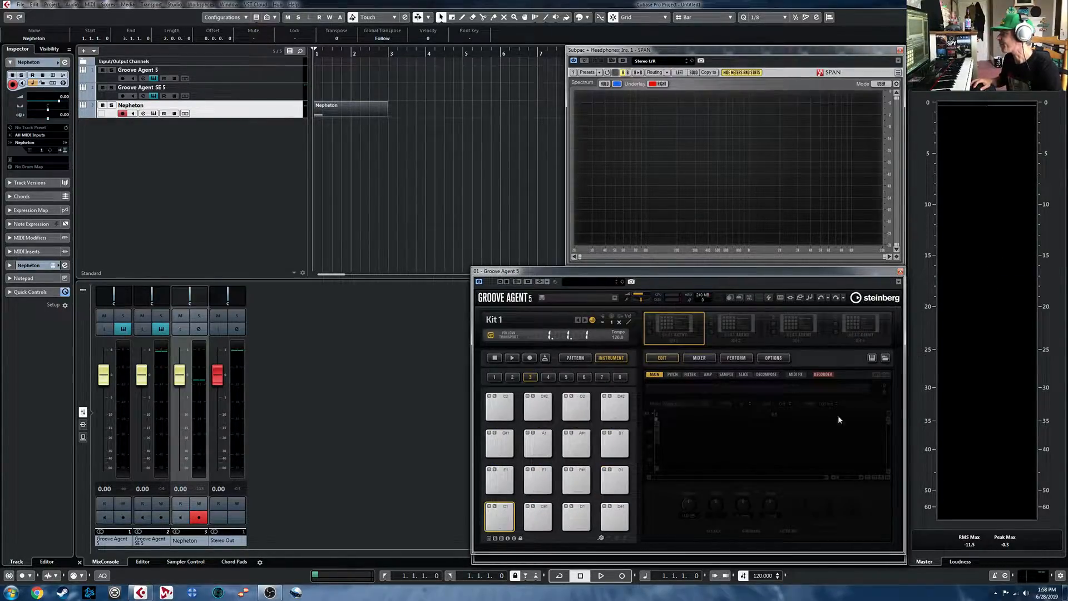
- Load the Latin Course kit from the Jazz Essentials instrument set
{"action": "left_click", "coordinate": [886, 359]}
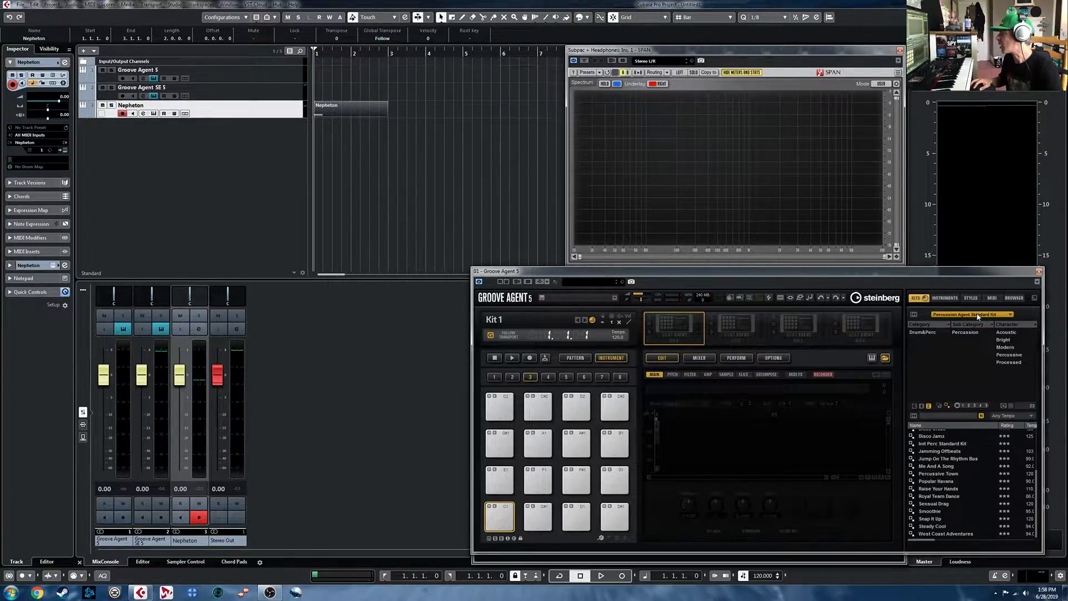
{"action": "left_click", "coordinate": [915, 298]}
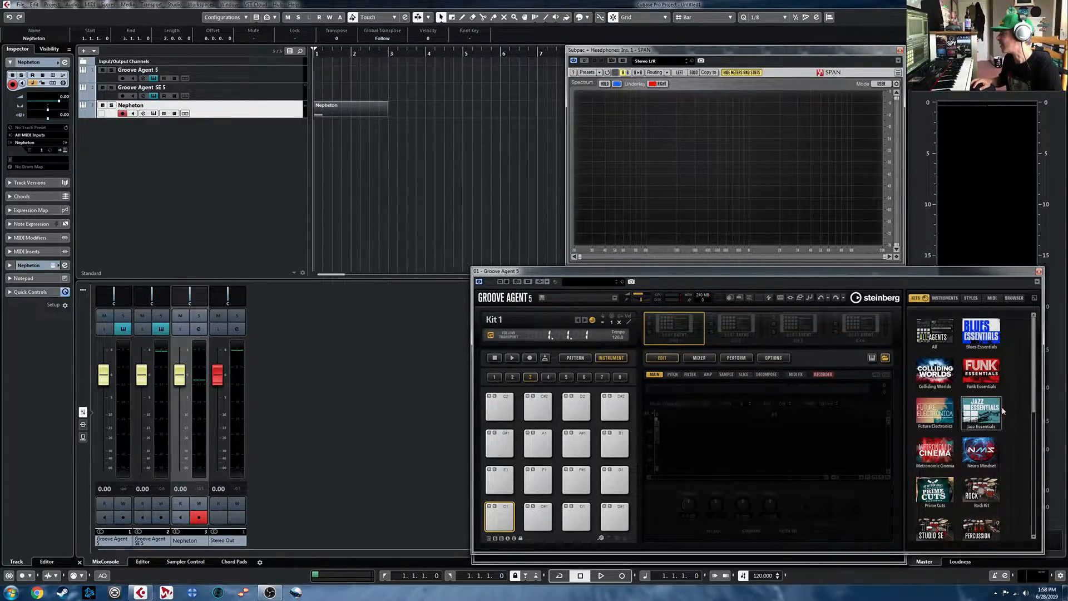
{"action": "left_click", "coordinate": [981, 413]}
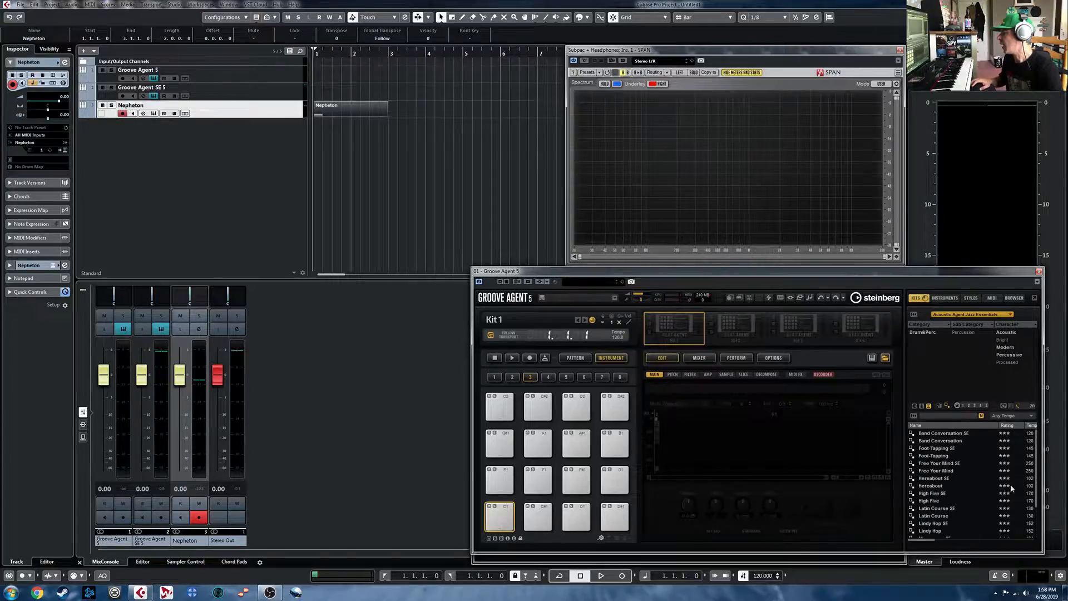
{"action": "scroll", "coordinate": [940, 479], "scroll_direction": "down", "scroll_amount": 2}
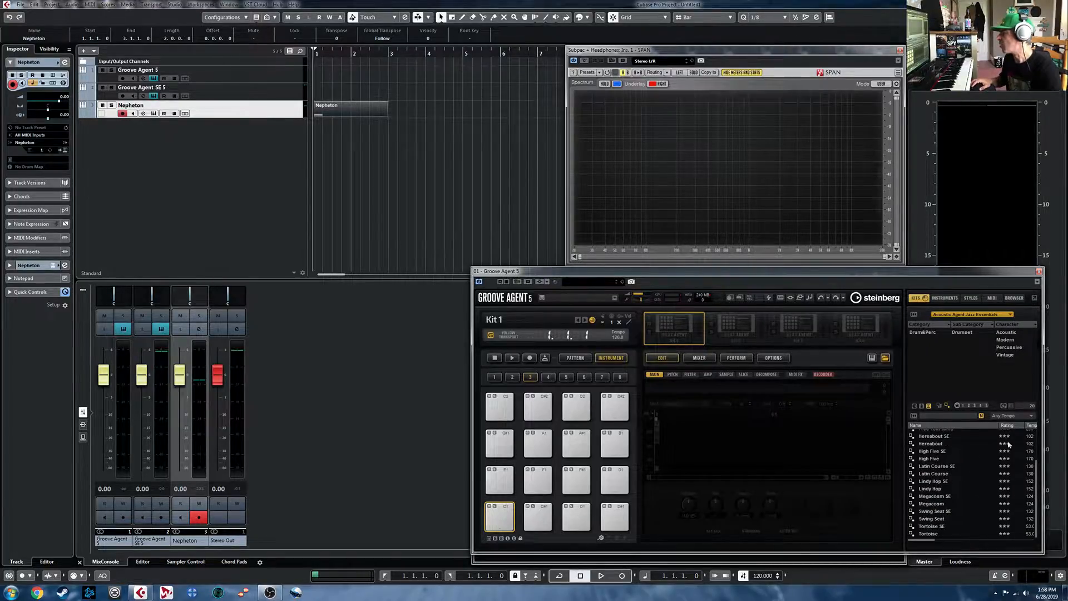
{"action": "double_click", "coordinate": [938, 474]}
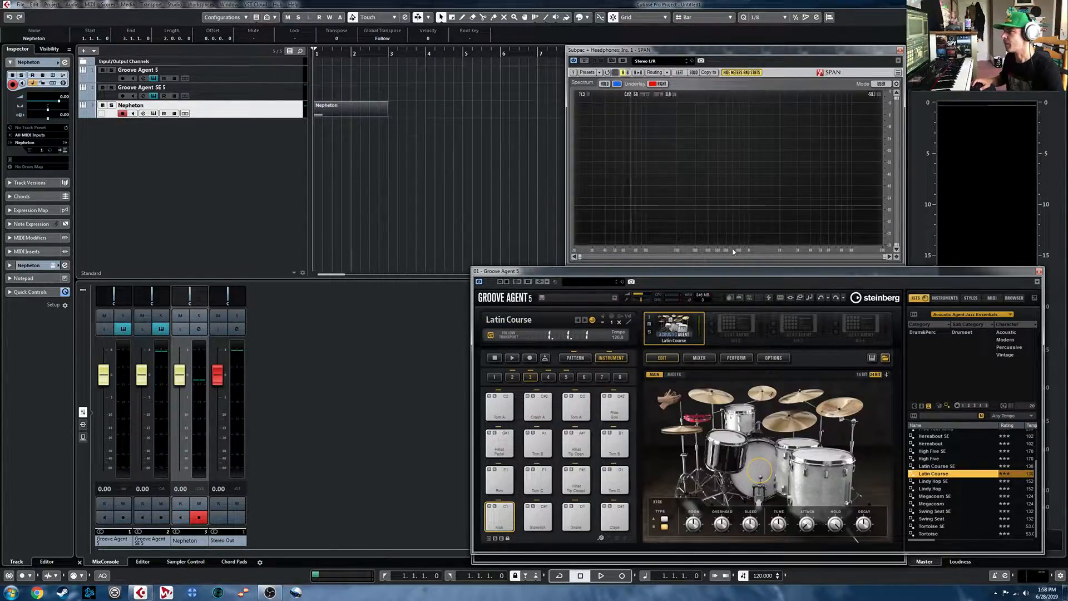
- Set an active cycle range from bar 1 to bar 5 in the project
{"action": "left_click", "coordinate": [464, 55], "text": "alt"}
{"action": "left_click", "coordinate": [463, 55]}
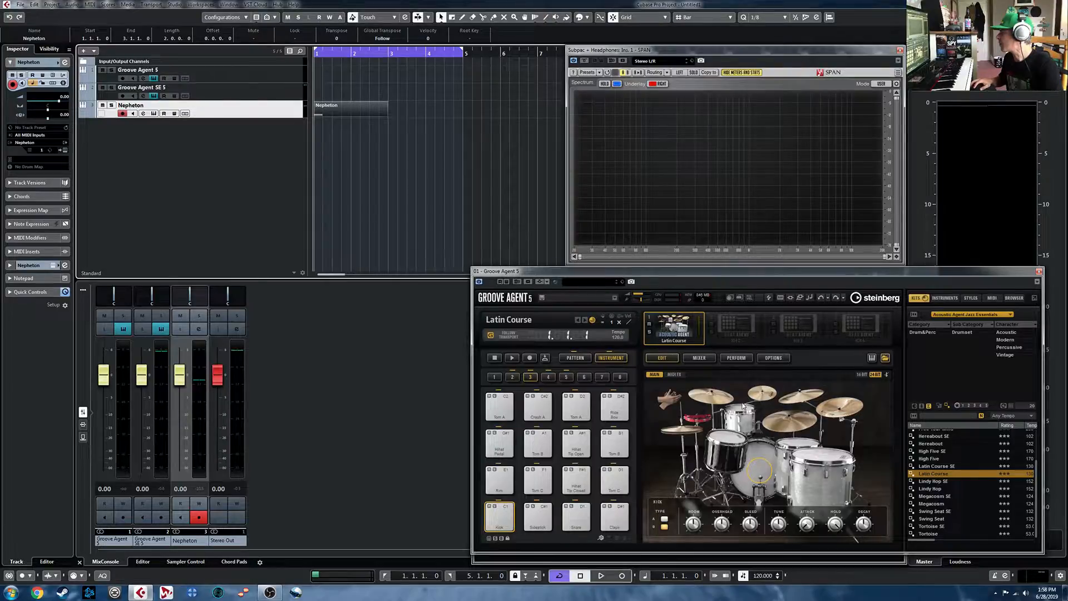
- Raise the Latin Swing pattern's complexity, turn on Auto Fill and set Auto Complexity to Auto Fill
{"action": "left_click", "coordinate": [576, 358]}
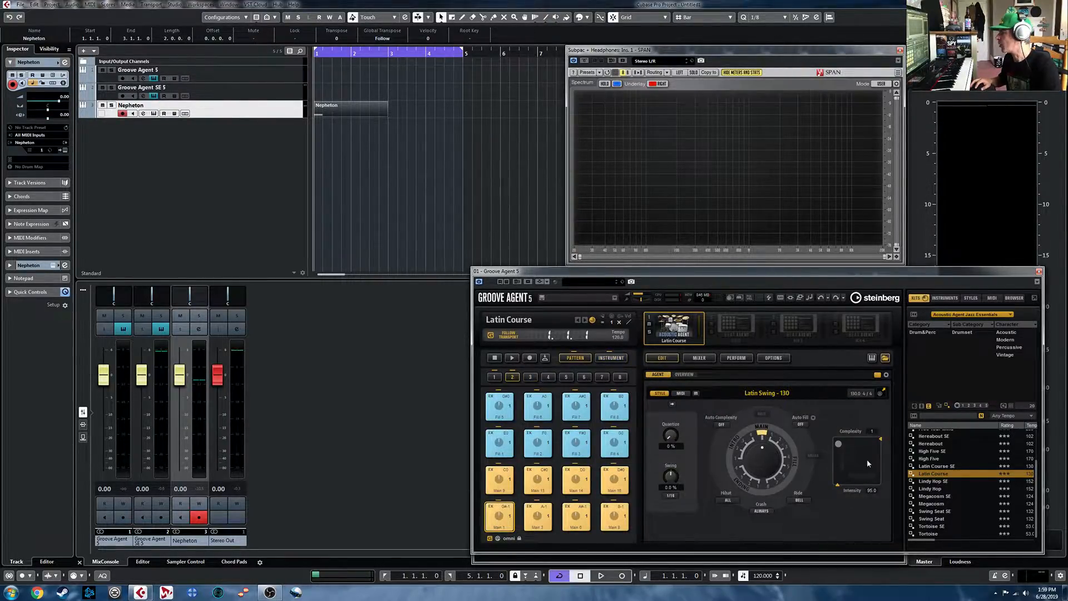
{"action": "left_click_drag", "start_coordinate": [839, 444], "coordinate": [855, 445]}
{"action": "left_click", "coordinate": [801, 424]}
{"action": "left_click", "coordinate": [813, 459]}
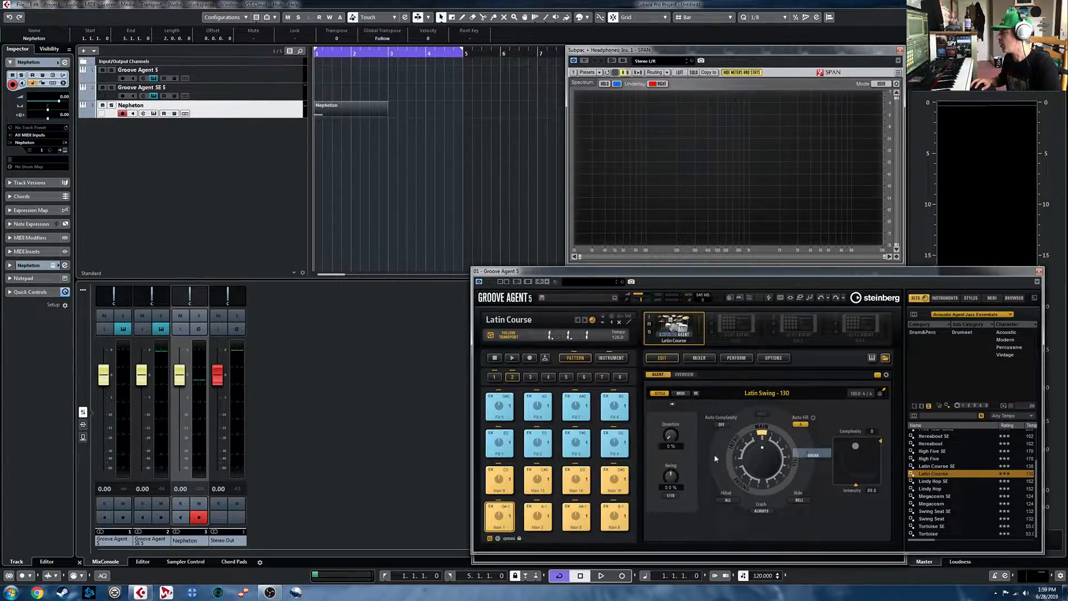
{"action": "left_click", "coordinate": [722, 425]}
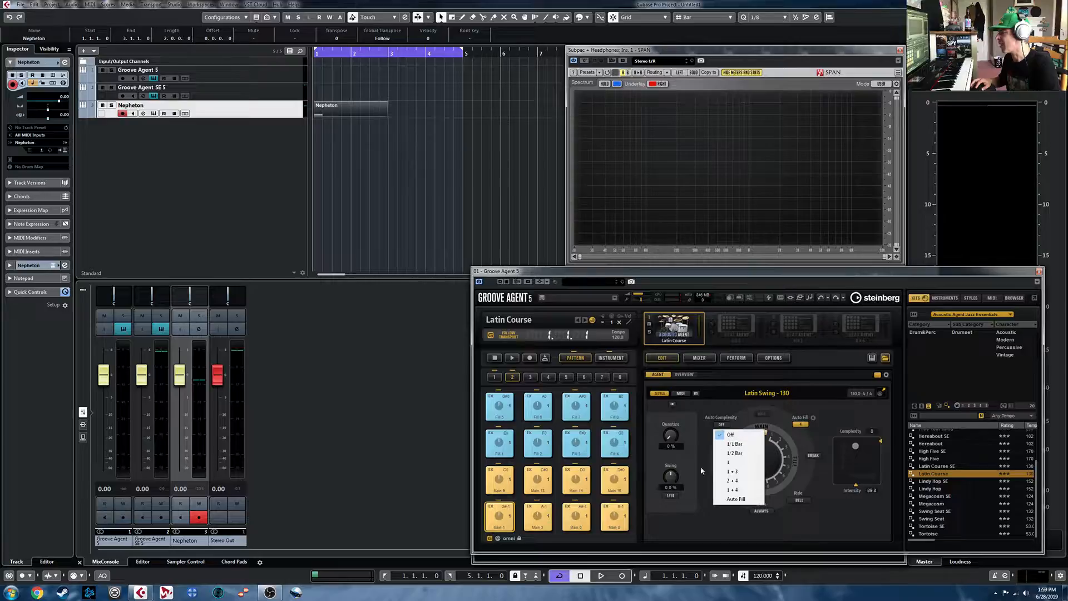
{"action": "left_click", "coordinate": [734, 504]}
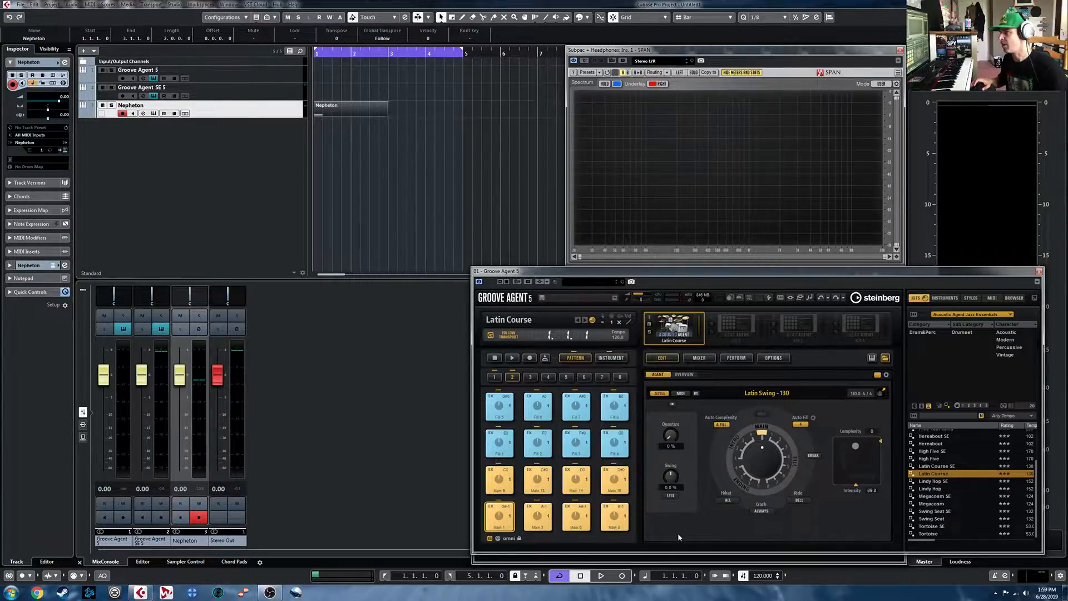
- Mute the Nepheton track and start playback of the Latin Course groove
{"action": "left_click", "coordinate": [103, 105]}
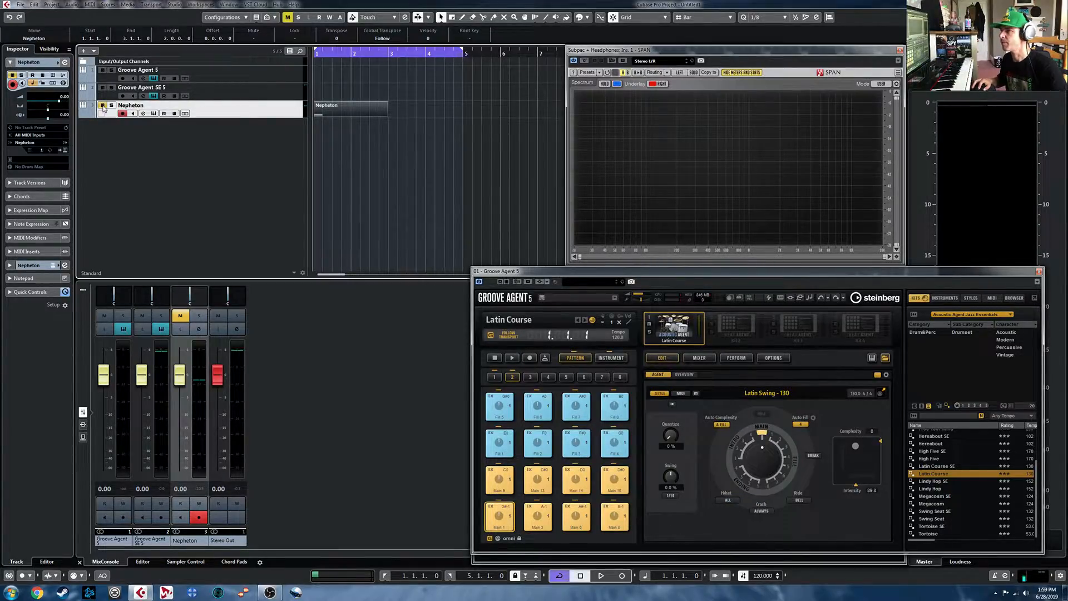
{"action": "key", "text": "space"}
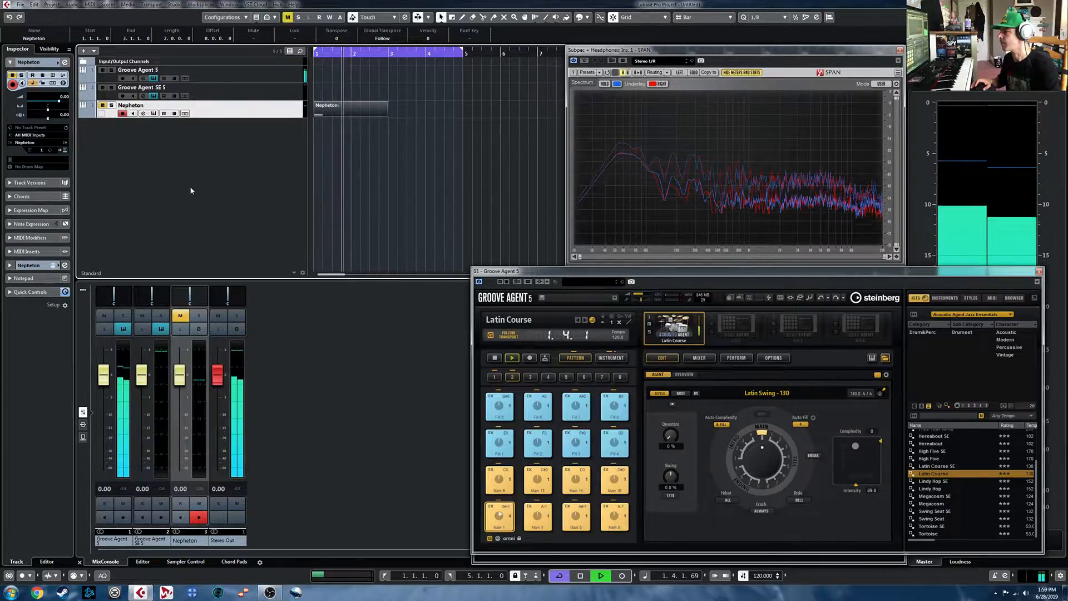
- Raise the input gain of the Limiter on the Stereo Out channel to 4.0 dB and close the plug-in
{"action": "left_click", "coordinate": [236, 328]}
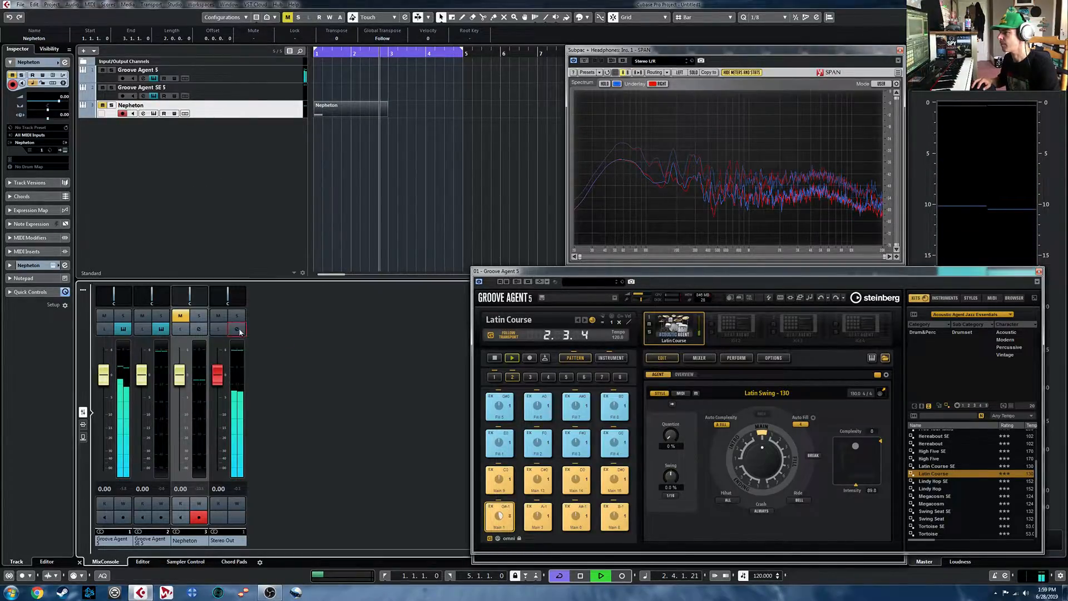
{"action": "left_click", "coordinate": [195, 481]}
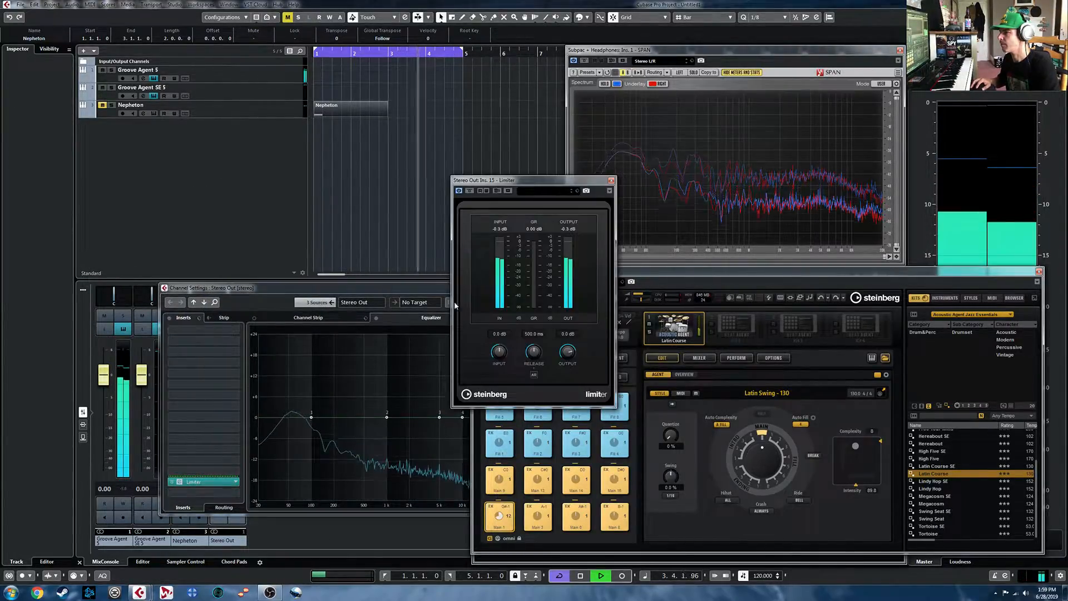
{"action": "left_click_drag", "start_coordinate": [503, 357], "coordinate": [502, 355]}
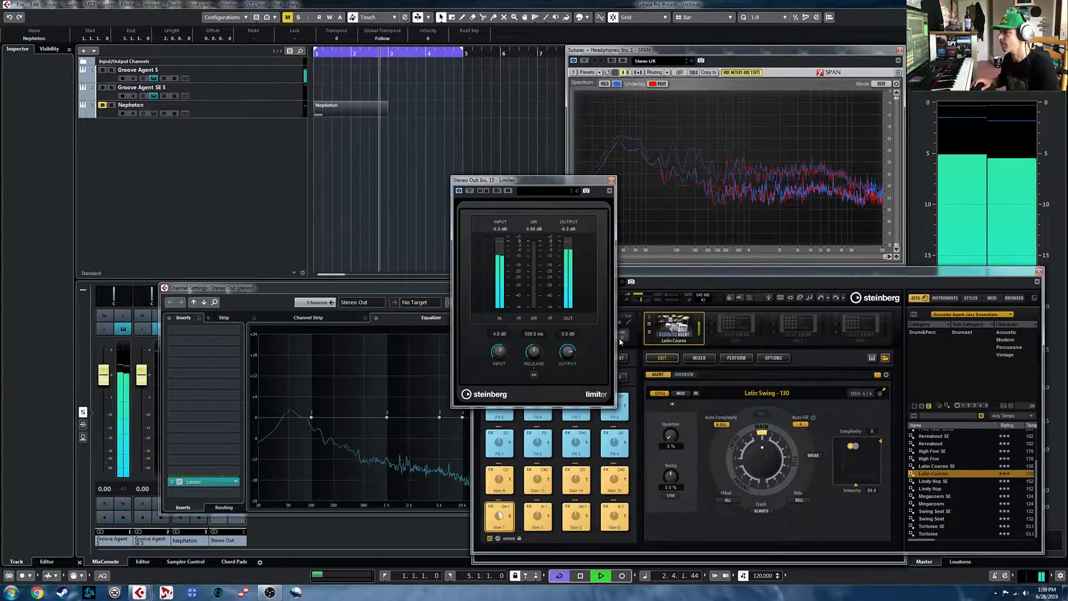
{"action": "left_click", "coordinate": [611, 180]}
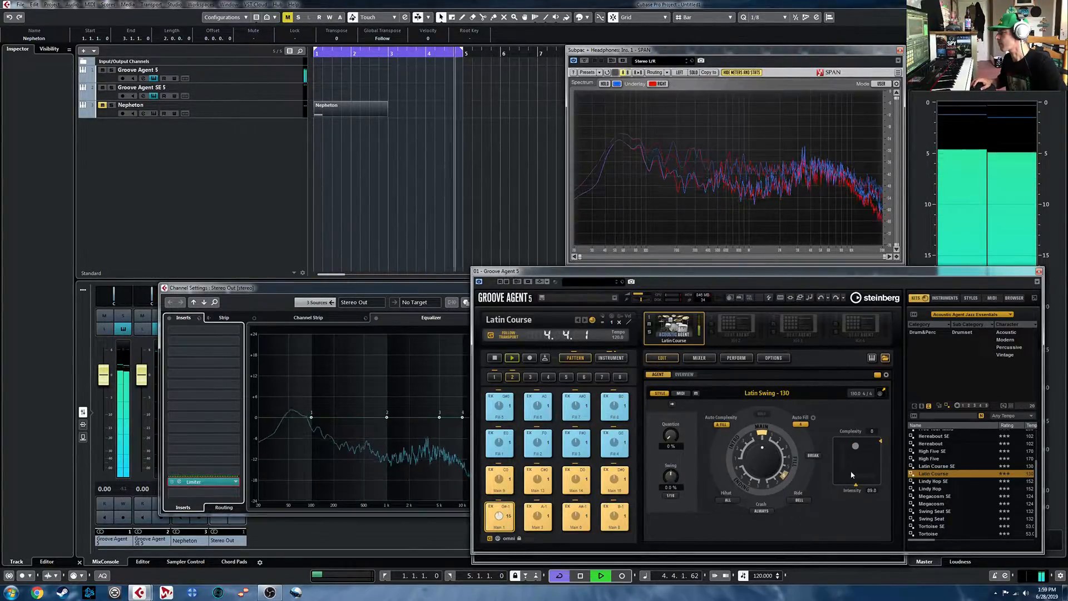
- Increase the project tempo to 142 BPM while listening to the groove, and stop playback
{"action": "left_click", "coordinate": [761, 576]}
{"action": "scroll", "coordinate": [761, 576], "scroll_direction": "up", "scroll_amount": 3}
{"action": "scroll", "coordinate": [761, 577], "scroll_direction": "up", "scroll_amount": 19}
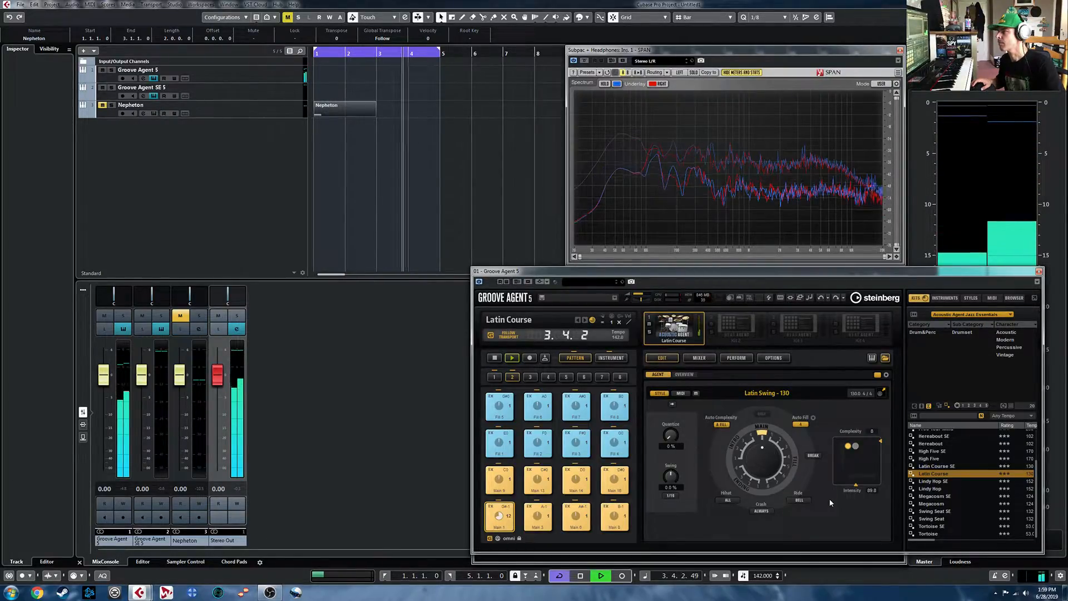
{"action": "key", "text": "space"}
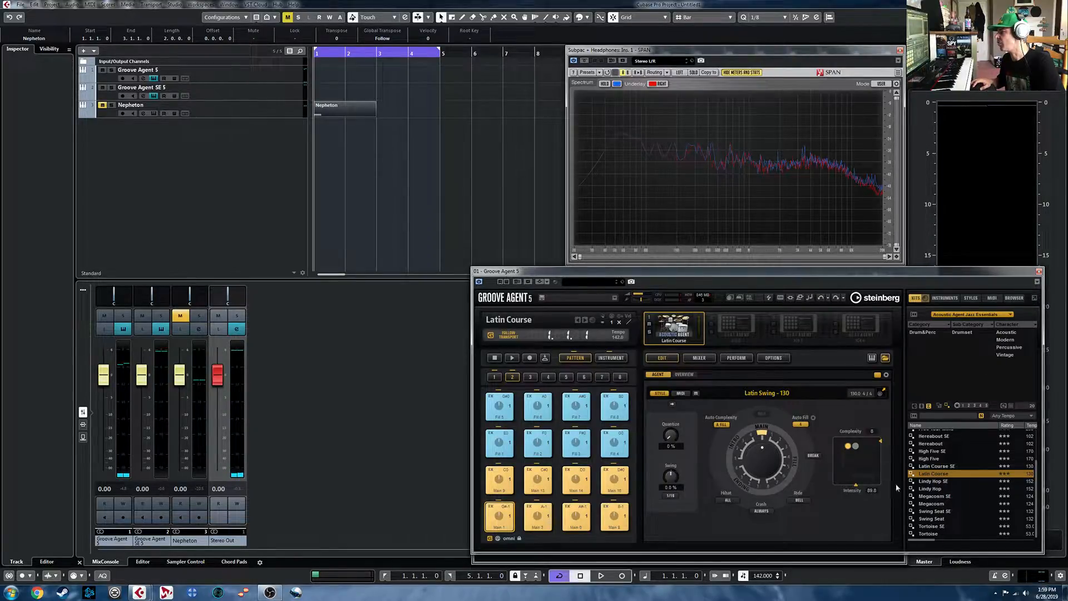
- Load the Straight Shuffle kit from the Funk Essentials set and audition it with the Latin Swing pattern
{"action": "left_click", "coordinate": [926, 299]}
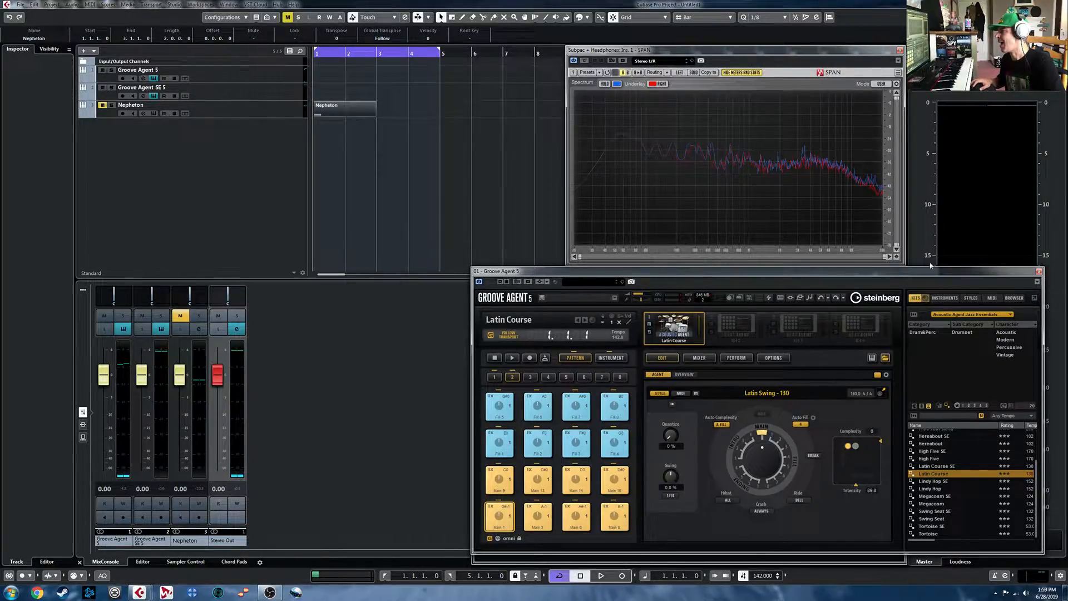
{"action": "left_click", "coordinate": [981, 370]}
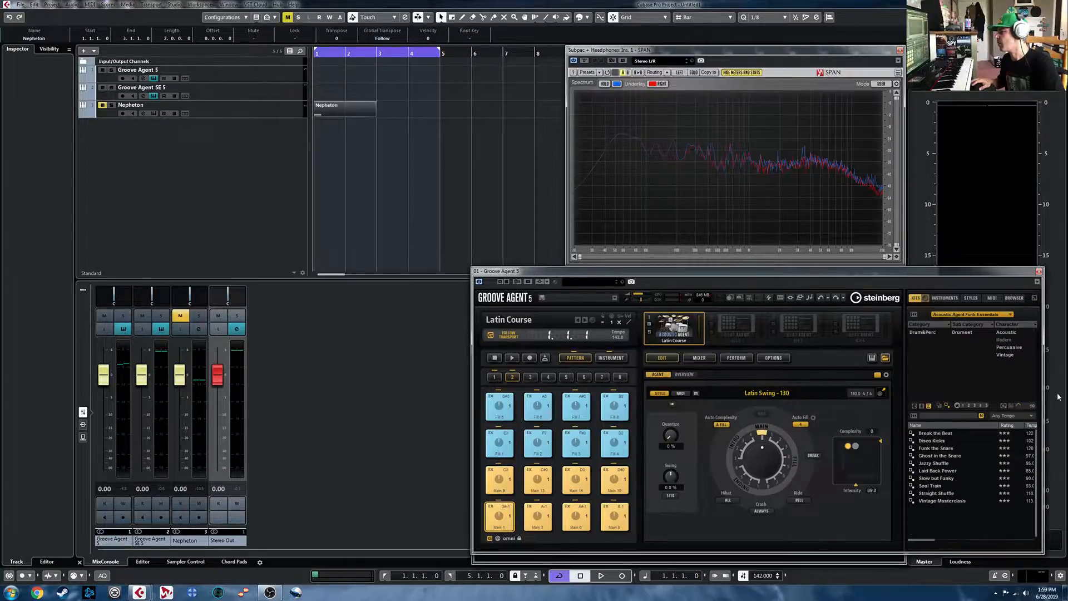
{"action": "scroll", "coordinate": [970, 474], "scroll_direction": "down", "scroll_amount": 3}
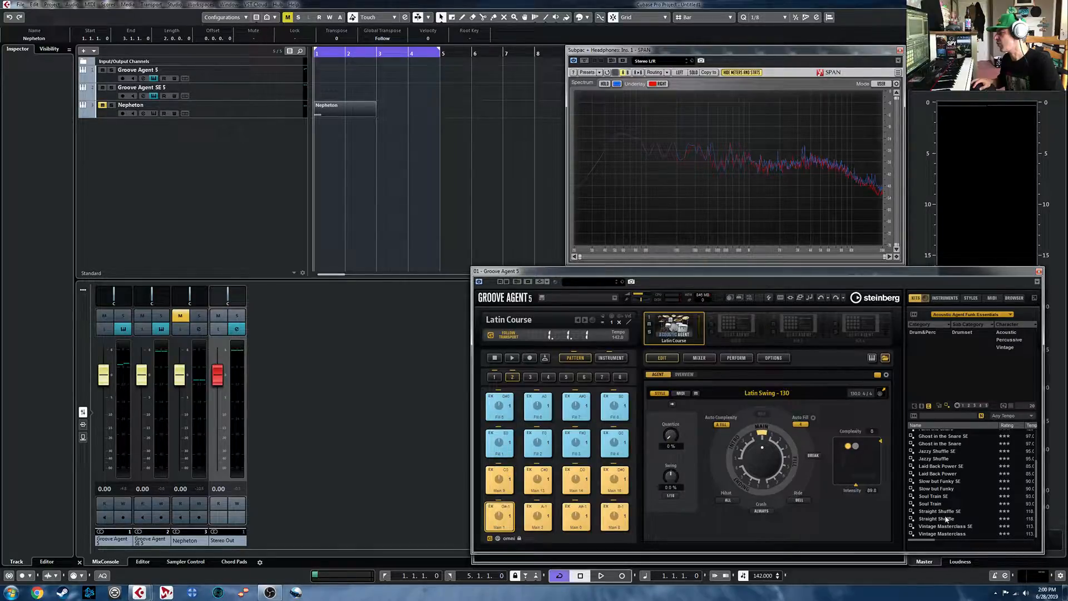
{"action": "double_click", "coordinate": [946, 519]}
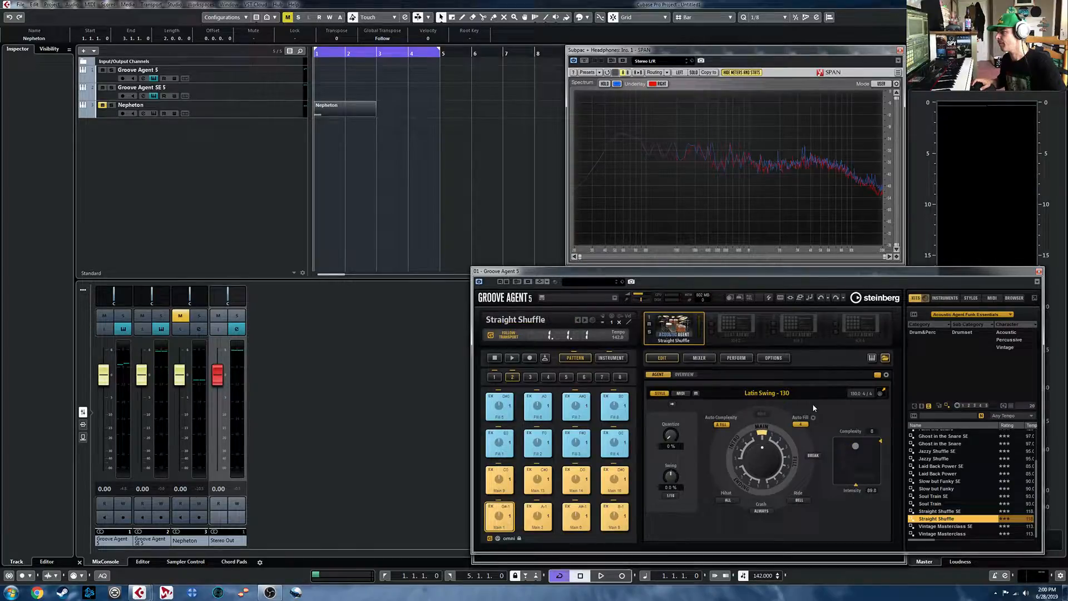
{"action": "key", "text": "space"}
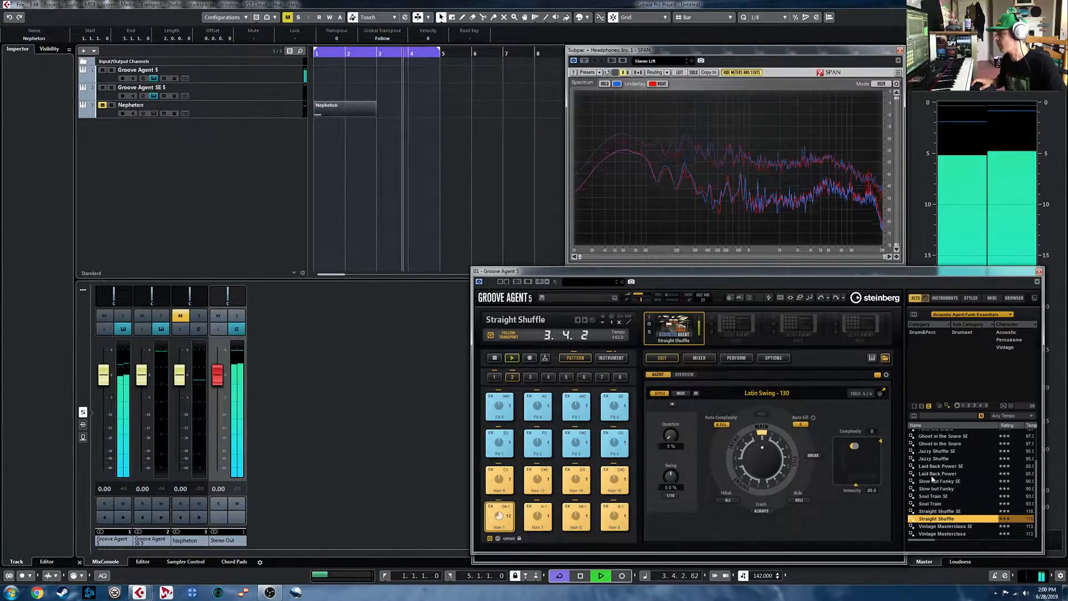
{"action": "key", "text": "space"}
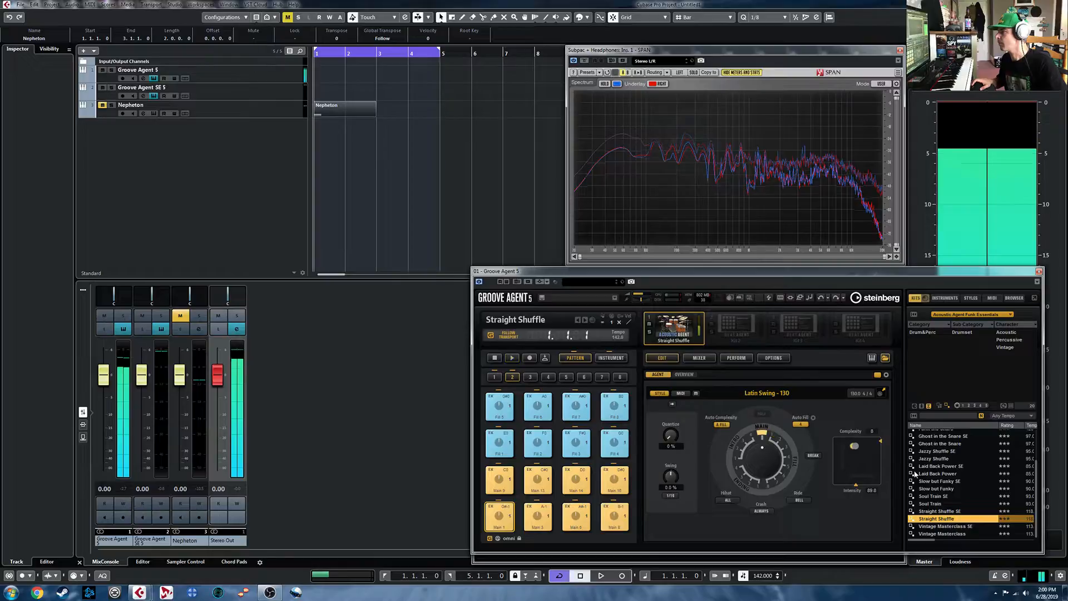
- Load the Funk the Snare kit and play it with the Latin Swing pattern
{"action": "scroll", "coordinate": [932, 486], "scroll_direction": "up", "scroll_amount": 2}
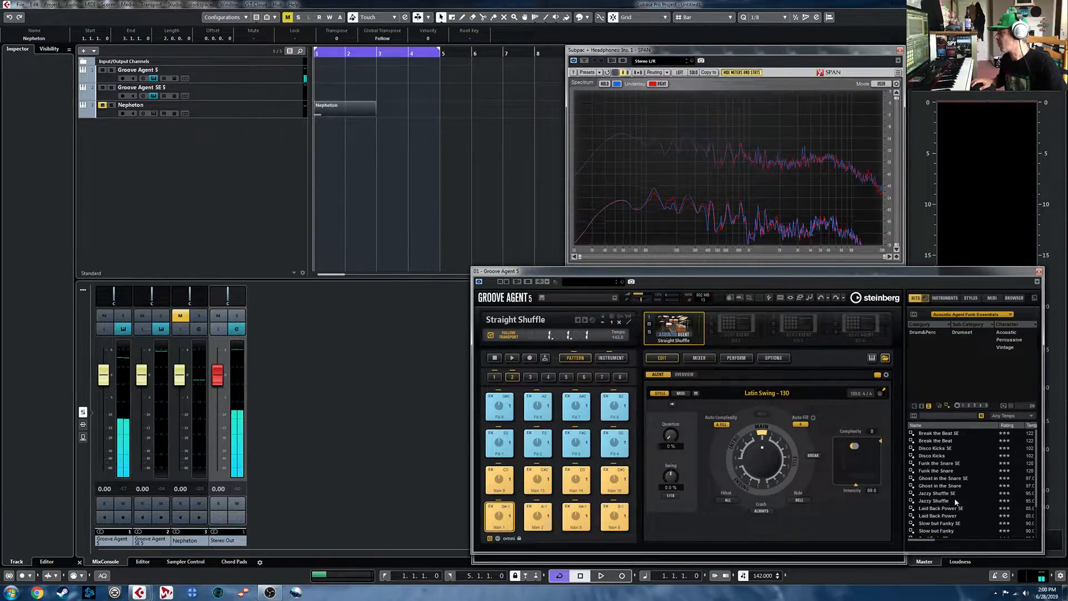
{"action": "double_click", "coordinate": [943, 472]}
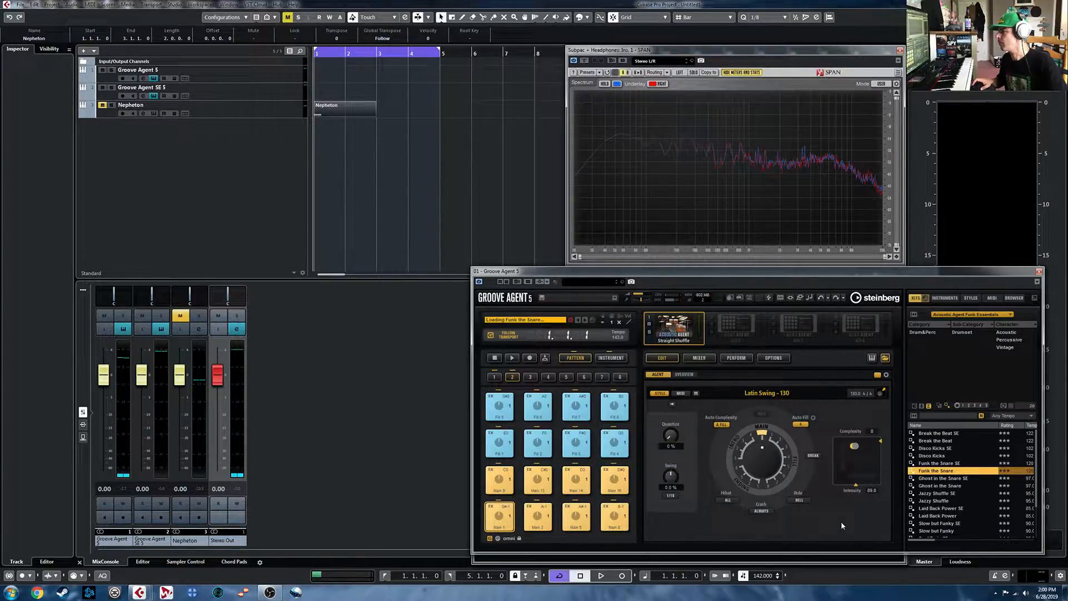
{"action": "key", "text": "space"}
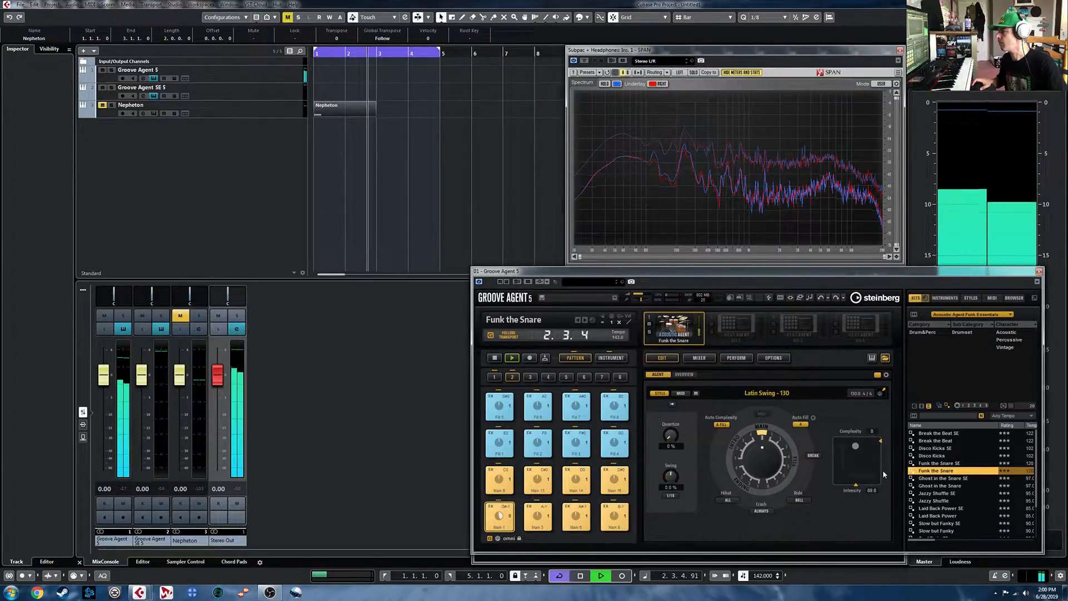
- Load the Funk the Snare SE kit, audition it with the Latin Swing pattern, and stop playback
{"action": "key", "text": "space"}
{"action": "left_click", "coordinate": [945, 463]}
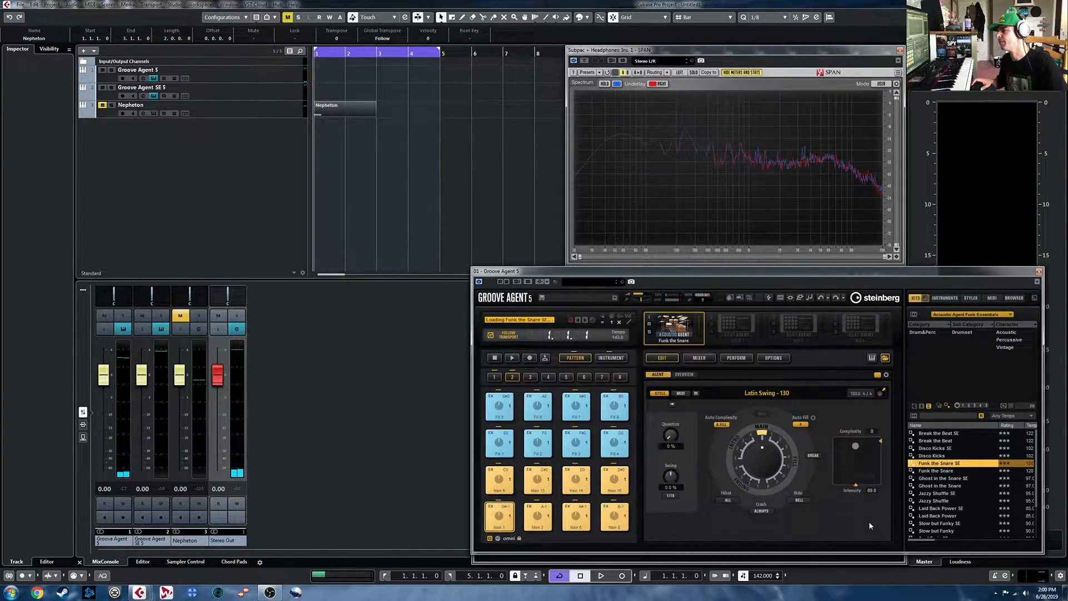
{"action": "key", "text": "space"}
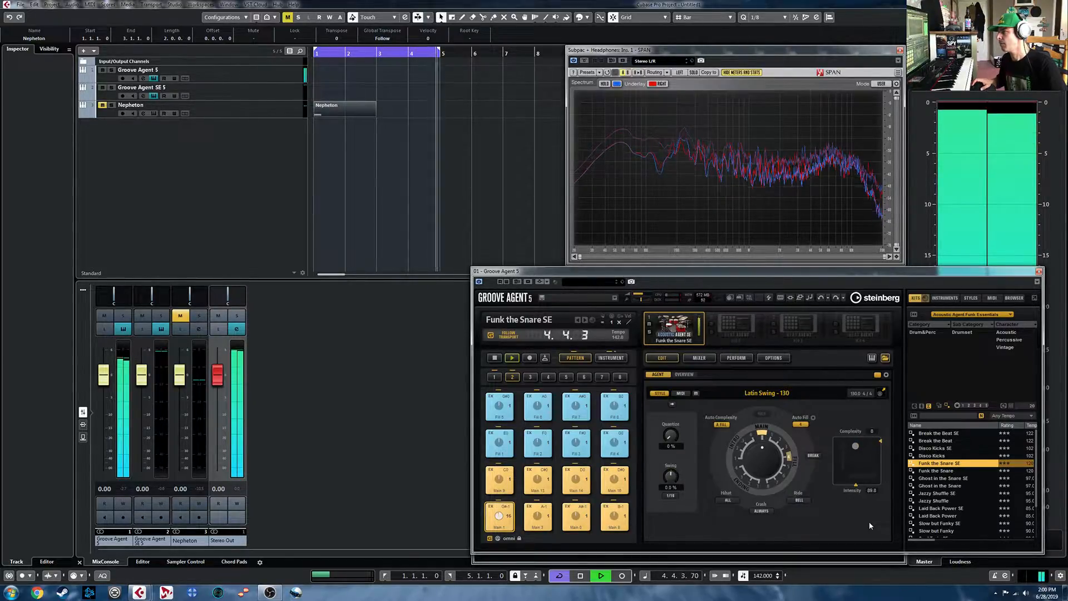
{"action": "key", "text": "space"}
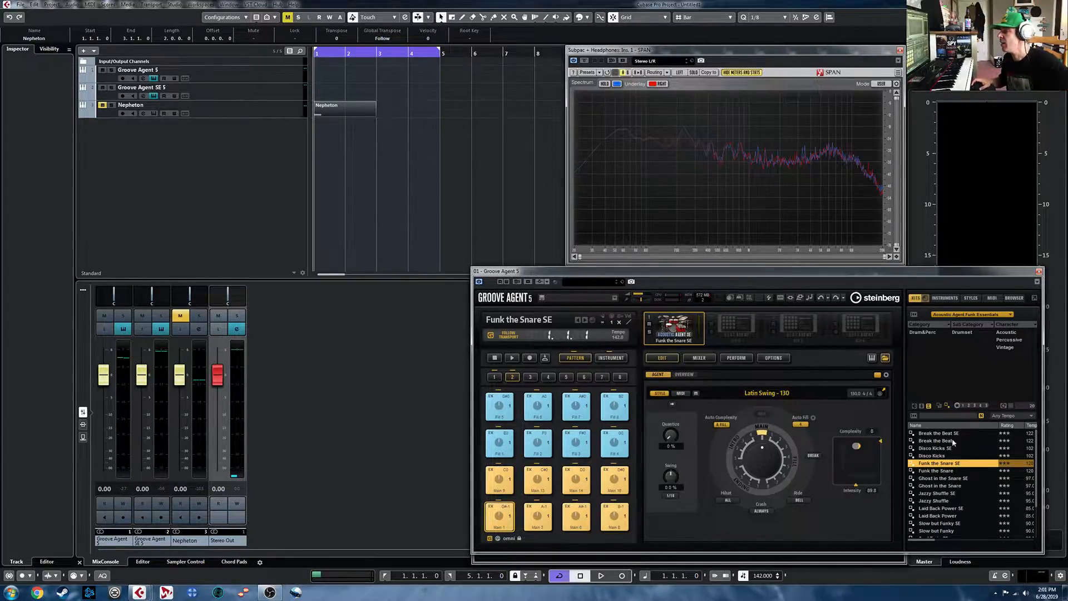
- Switch from Groove Agent 5 to Groove Agent SE 5 and list all kits of the Beat Agent SE set by clearing the search filter
{"action": "left_click", "coordinate": [886, 359]}
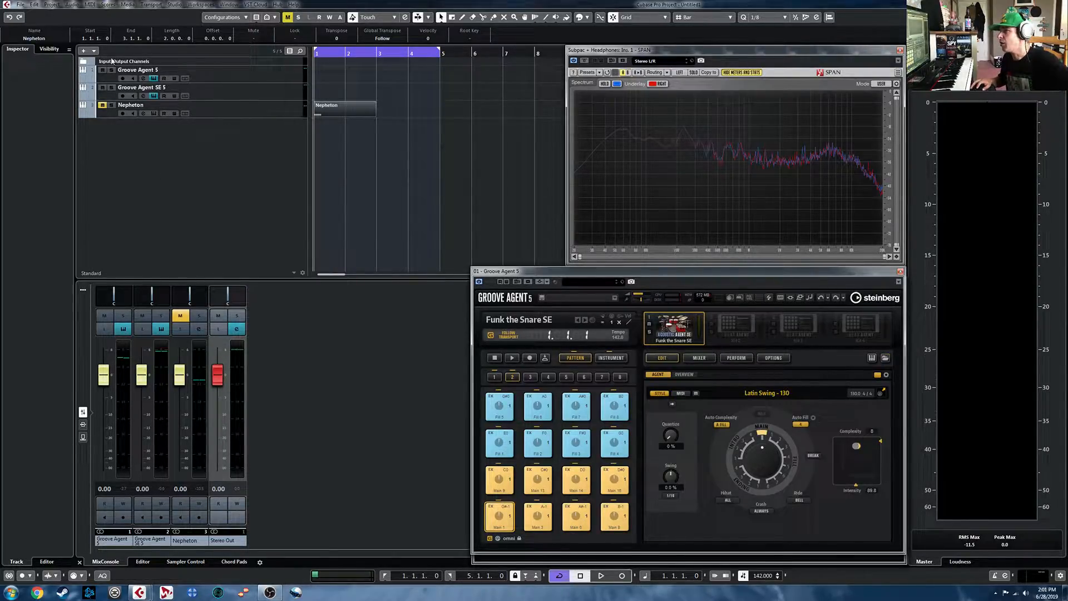
{"action": "left_click", "coordinate": [154, 78]}
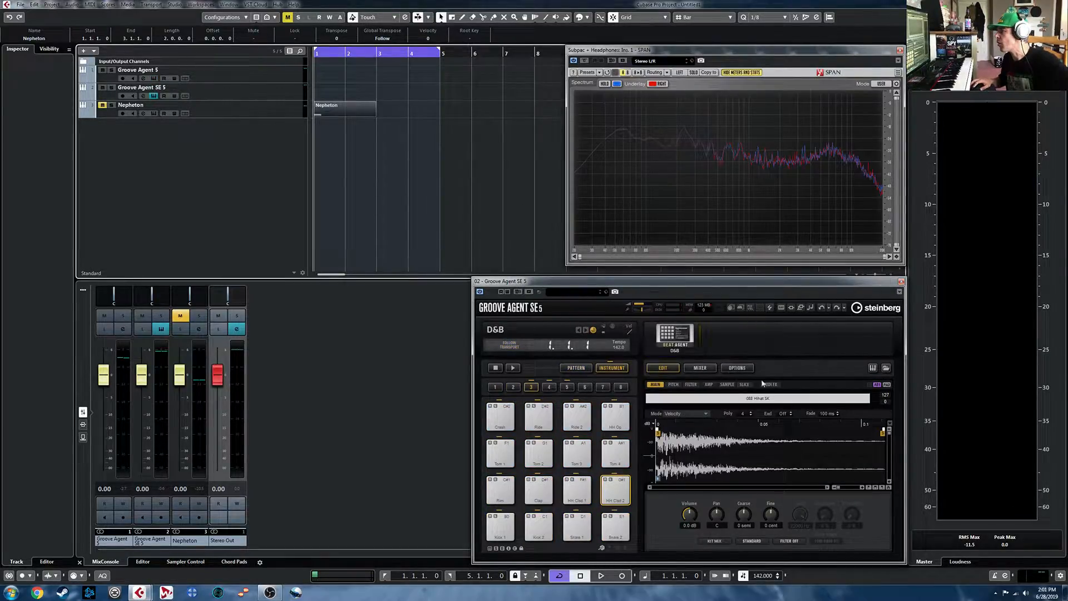
{"action": "left_click", "coordinate": [886, 368]}
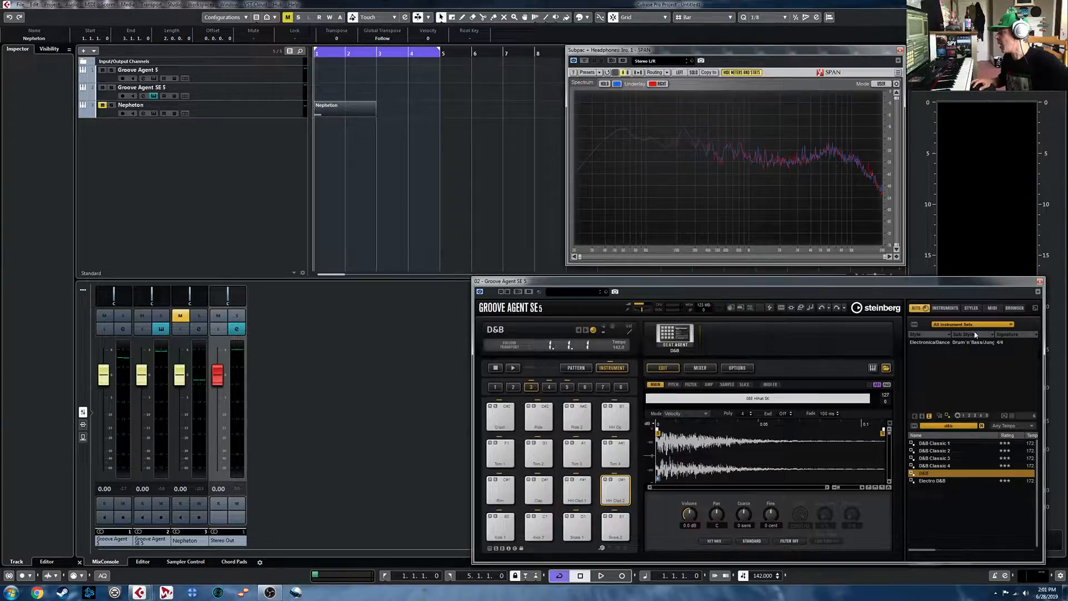
{"action": "scroll", "coordinate": [982, 440], "scroll_direction": "down", "scroll_amount": 3}
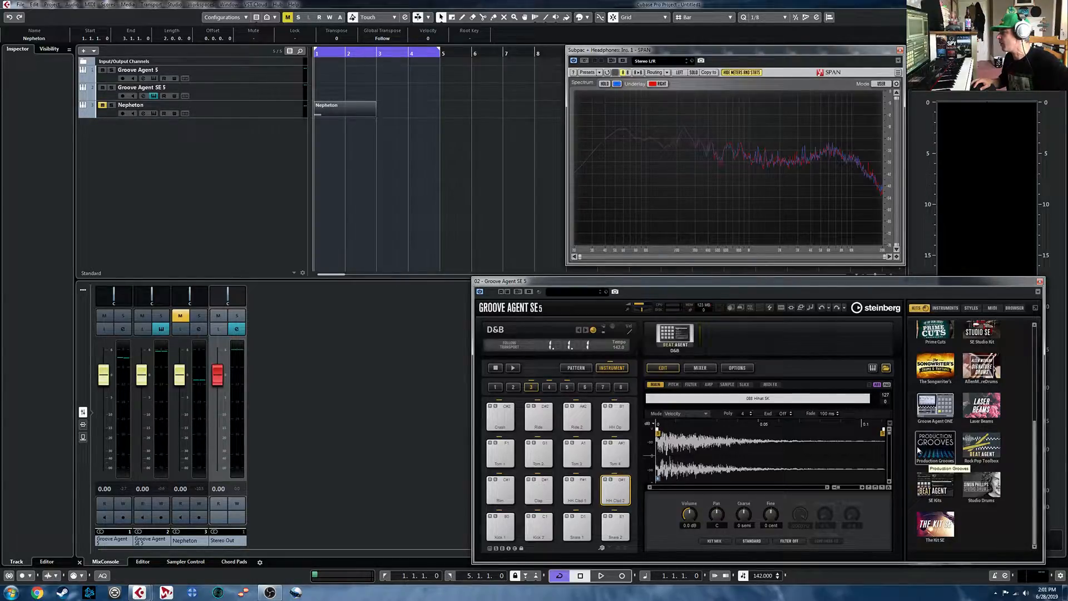
{"action": "left_click", "coordinate": [935, 487]}
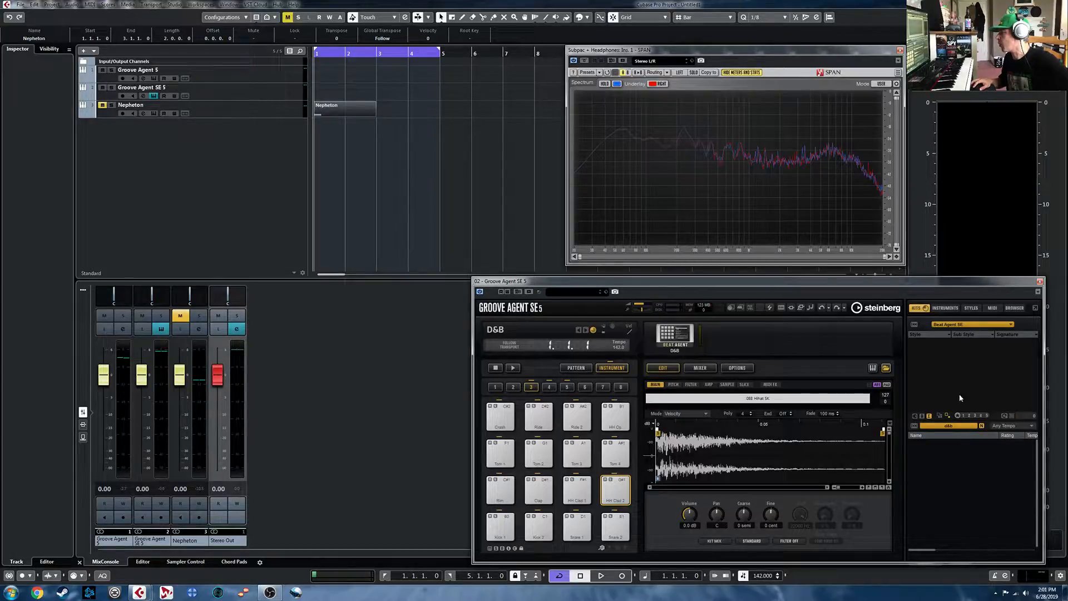
{"action": "left_click", "coordinate": [962, 429]}
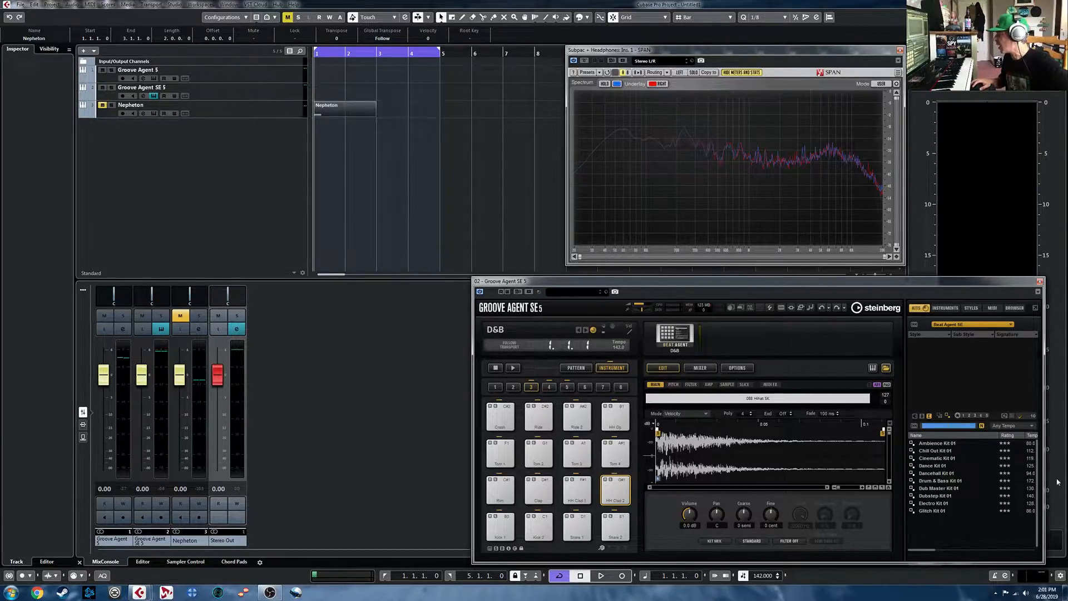
{"action": "scroll", "coordinate": [996, 479], "scroll_direction": "down", "scroll_amount": 4}
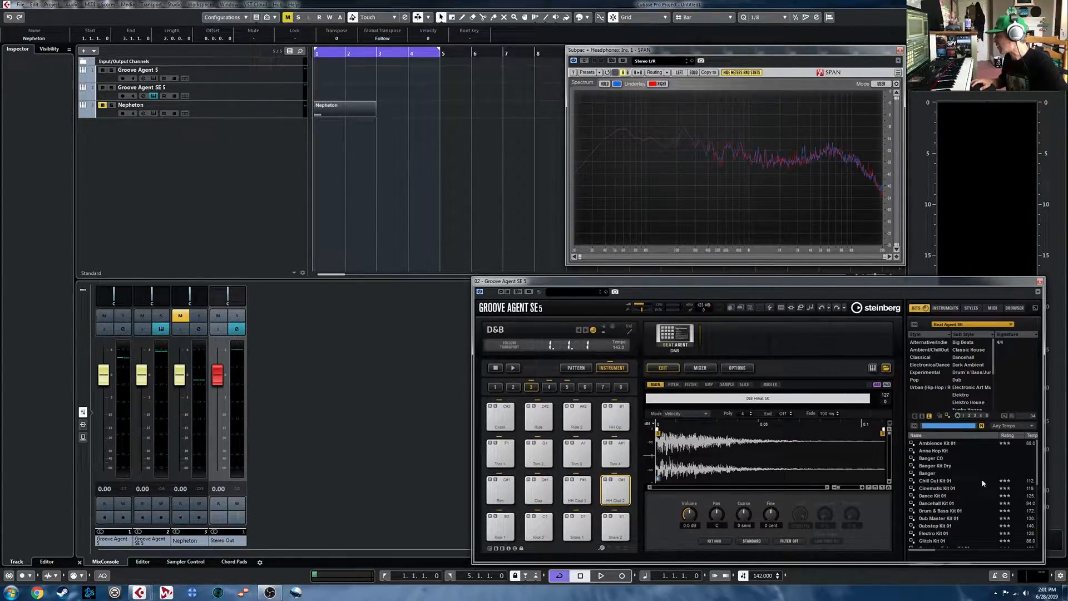
{"action": "scroll", "coordinate": [981, 495], "scroll_direction": "up", "scroll_amount": 4}
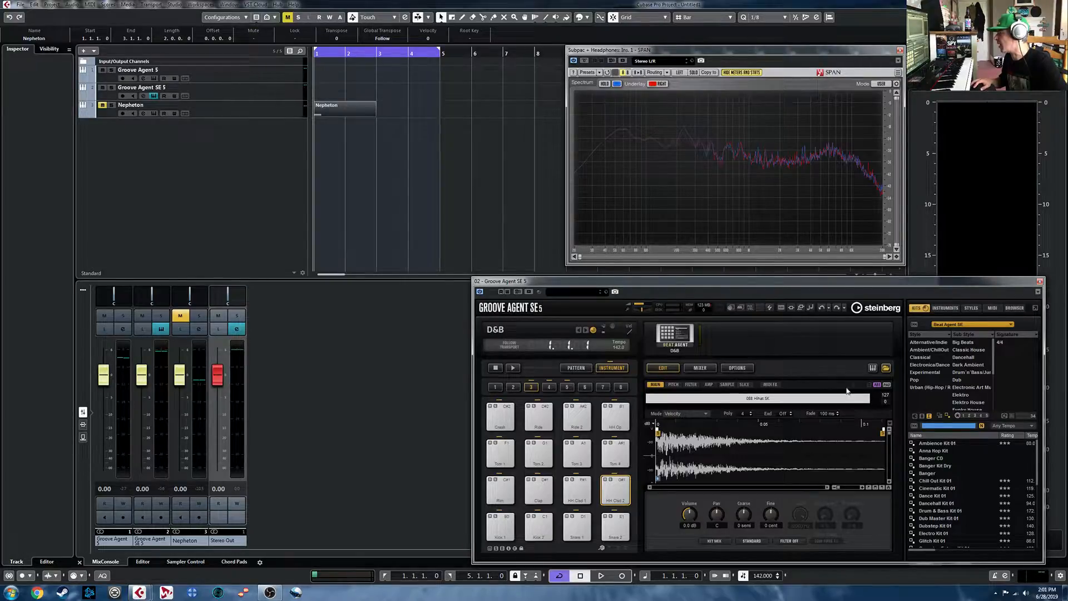
- Look through all instrument sets available in Groove Agent SE 5 and hide its kit browser
{"action": "left_click", "coordinate": [977, 328]}
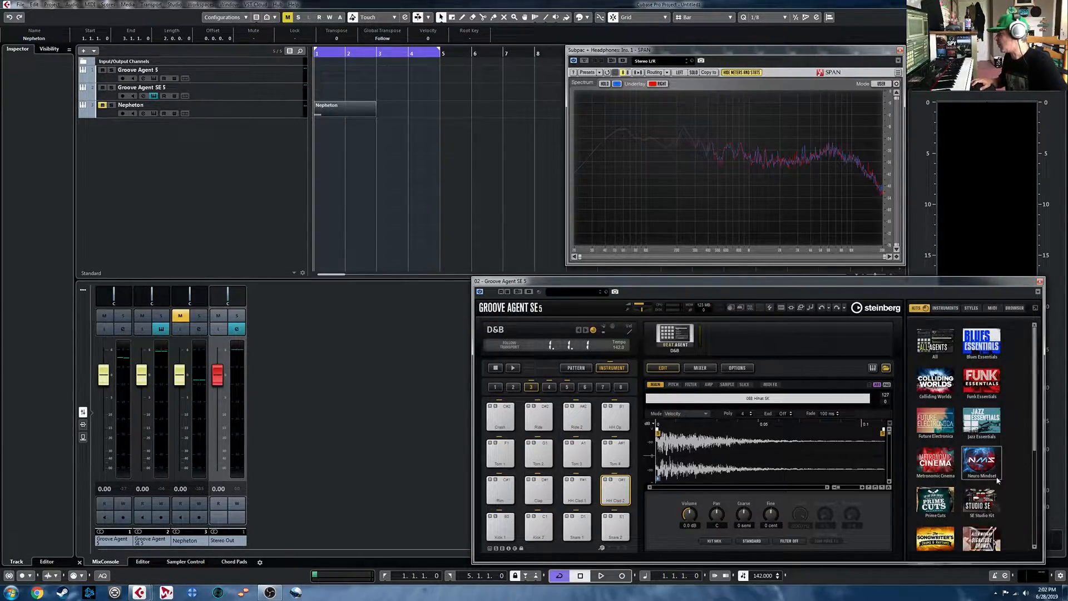
{"action": "scroll", "coordinate": [962, 475], "scroll_direction": "down", "scroll_amount": 2}
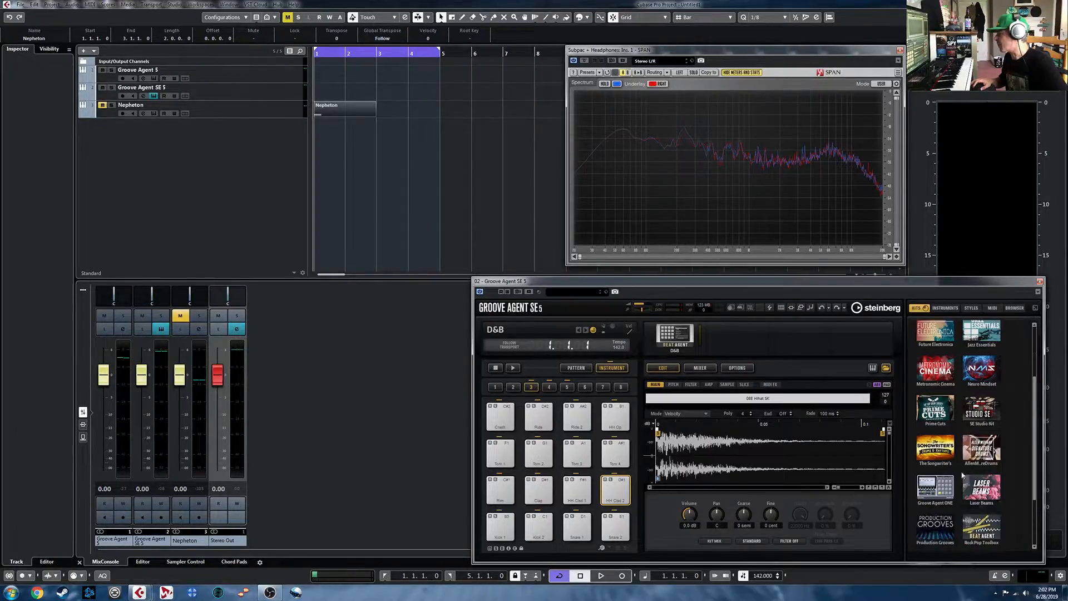
{"action": "scroll", "coordinate": [957, 457], "scroll_direction": "up", "scroll_amount": 2}
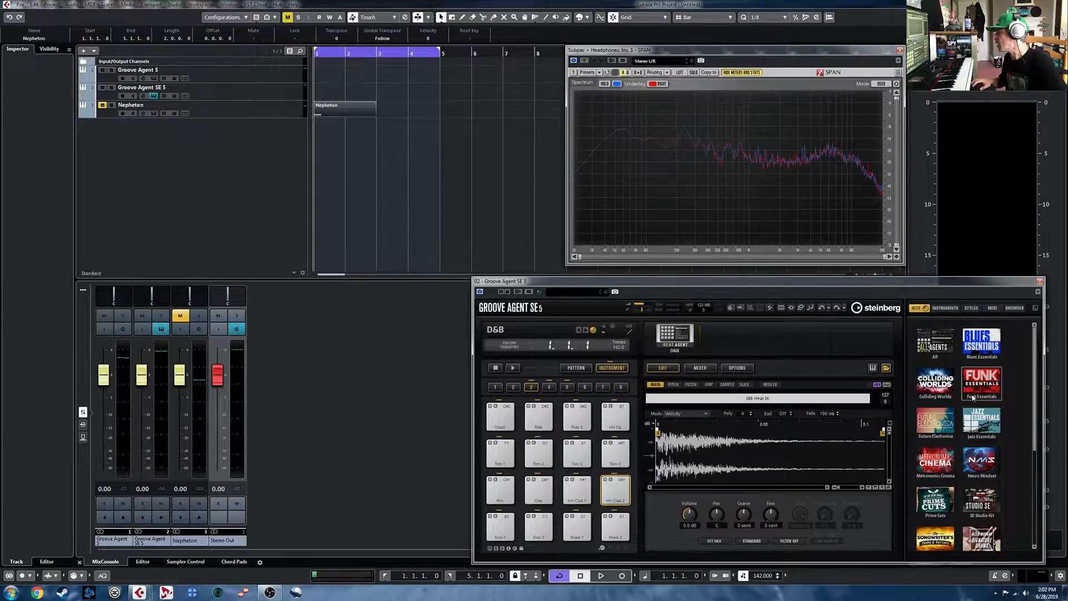
{"action": "scroll", "coordinate": [966, 381], "scroll_direction": "down", "scroll_amount": 3}
{"action": "scroll", "coordinate": [966, 380], "scroll_direction": "down", "scroll_amount": 1}
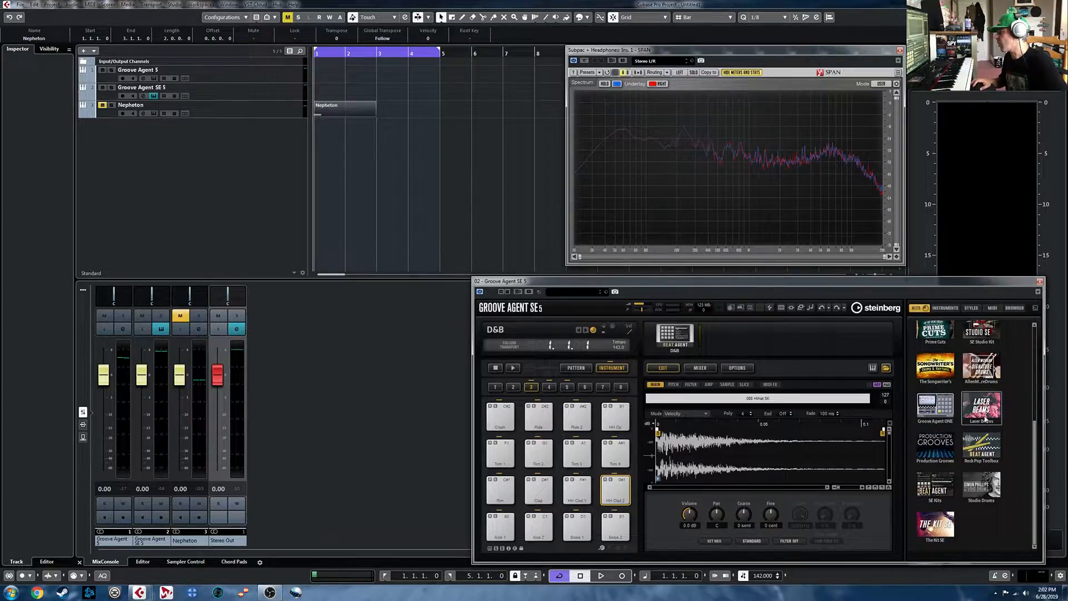
{"action": "left_click", "coordinate": [890, 369]}
{"action": "left_click", "coordinate": [889, 370]}
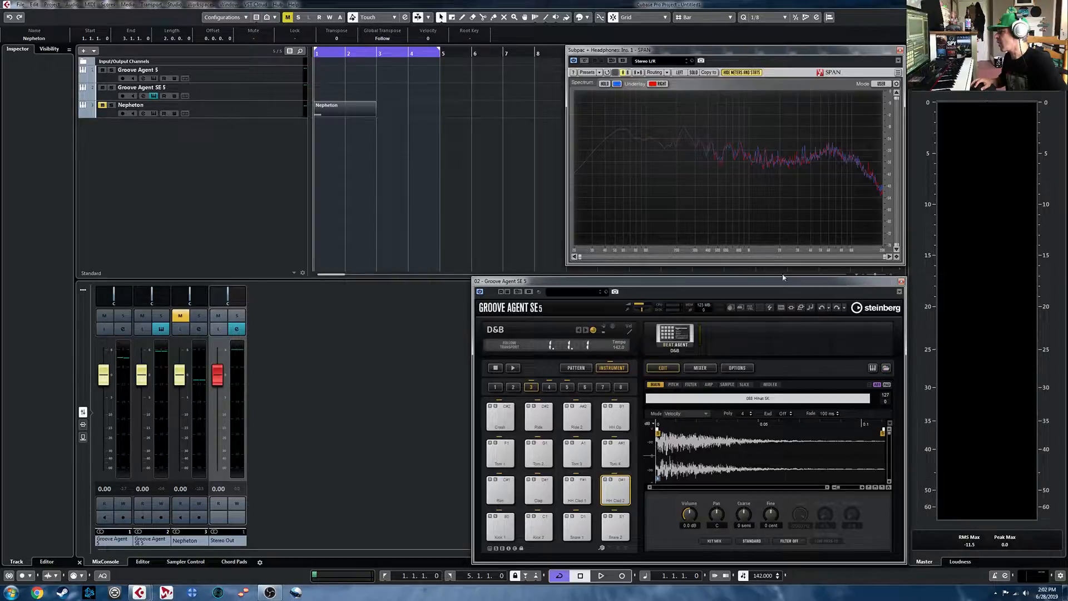
- Reopen Groove Agent 5 and examine its full collection of instrument sets for comparison with the SE version
{"action": "left_click", "coordinate": [154, 78]}
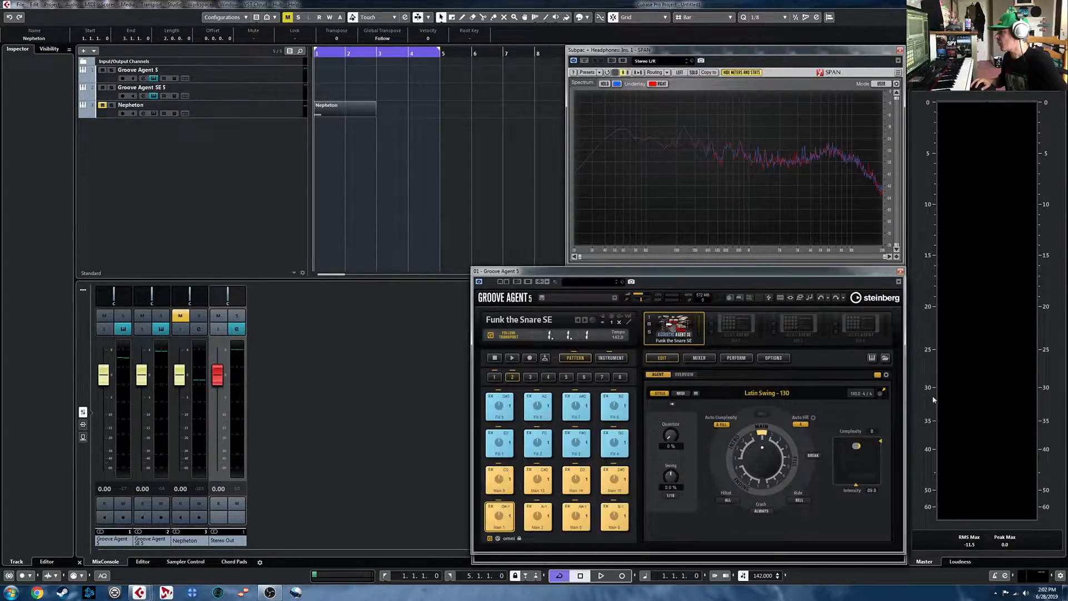
{"action": "left_click", "coordinate": [887, 359]}
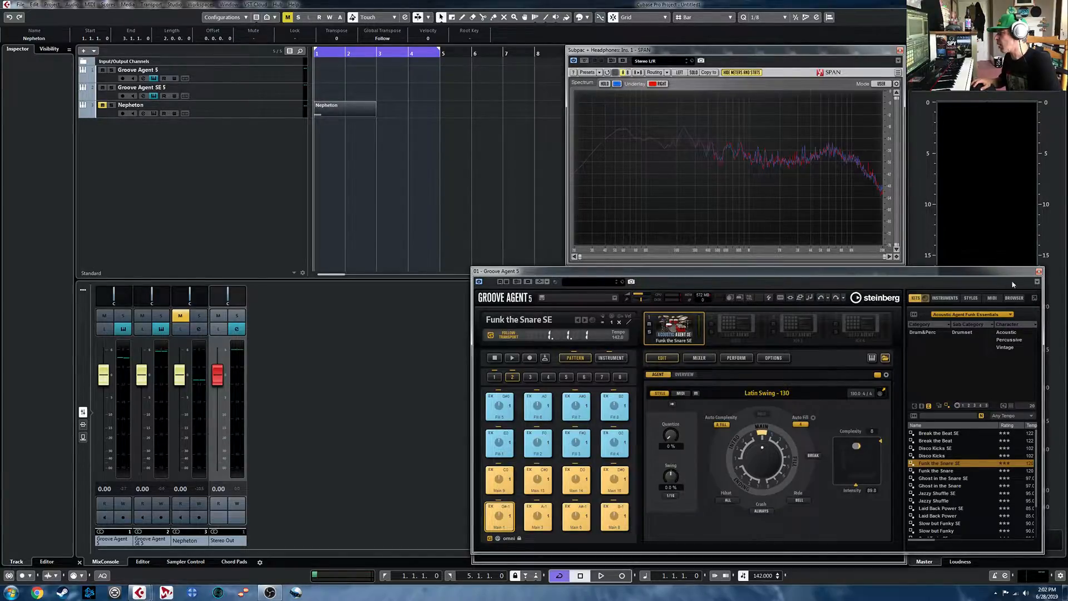
{"action": "left_click", "coordinate": [981, 315]}
{"action": "scroll", "coordinate": [999, 438], "scroll_direction": "down", "scroll_amount": 10}
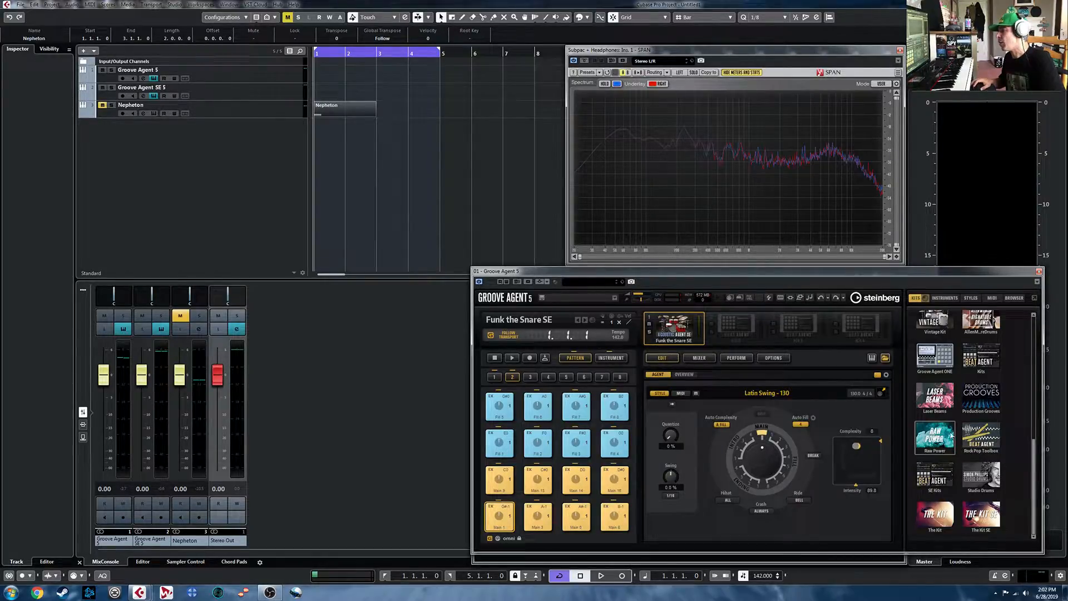
{"action": "scroll", "coordinate": [935, 445], "scroll_direction": "up", "scroll_amount": 3}
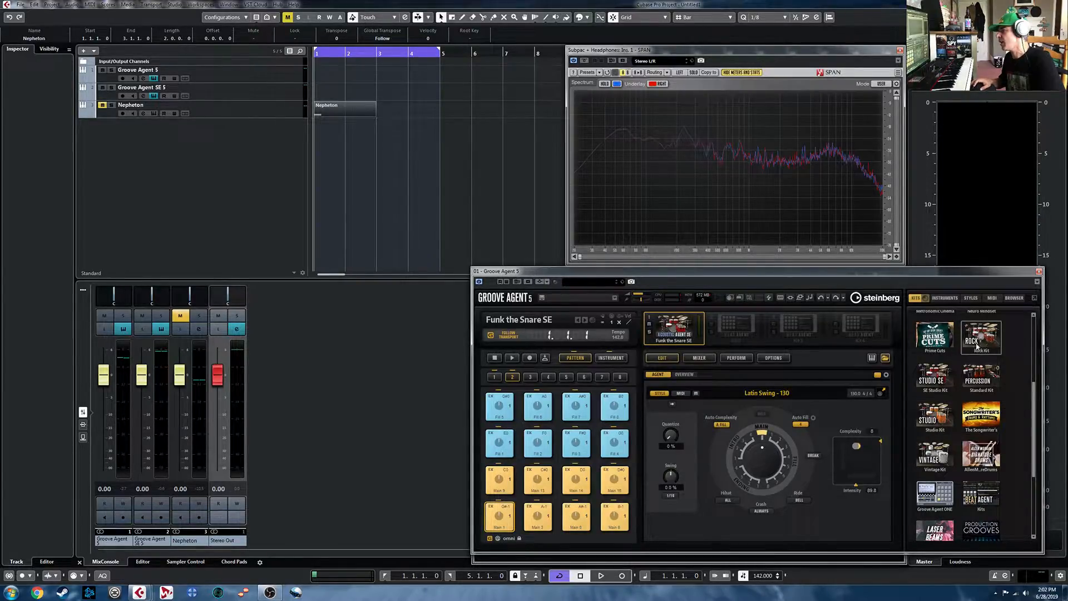
{"action": "scroll", "coordinate": [979, 393], "scroll_direction": "up", "scroll_amount": 3}
{"action": "scroll", "coordinate": [1012, 483], "scroll_direction": "down", "scroll_amount": 2}
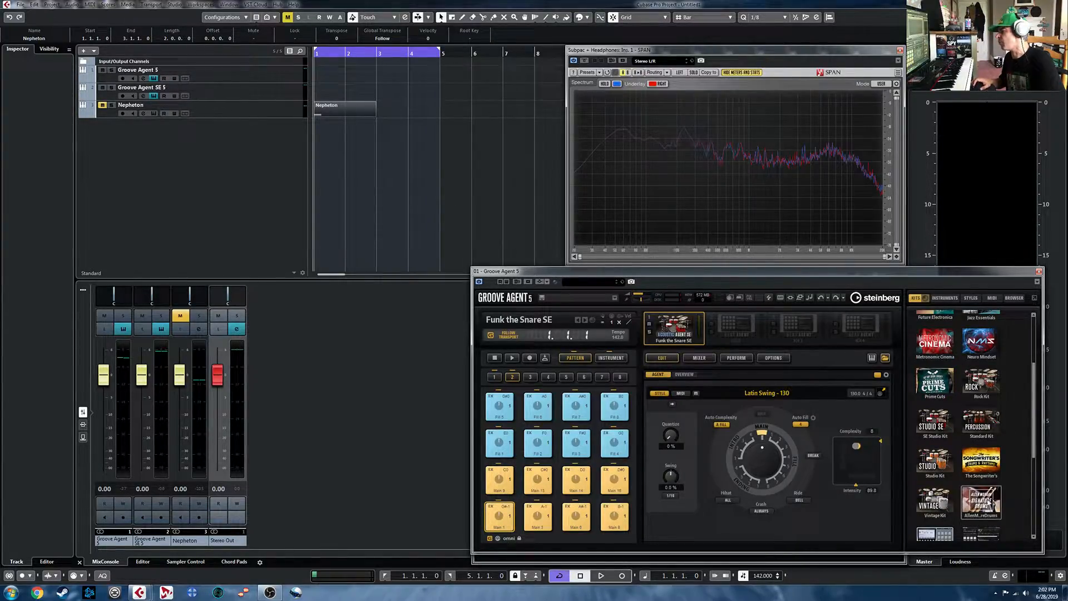
{"action": "scroll", "coordinate": [988, 503], "scroll_direction": "up", "scroll_amount": 3}
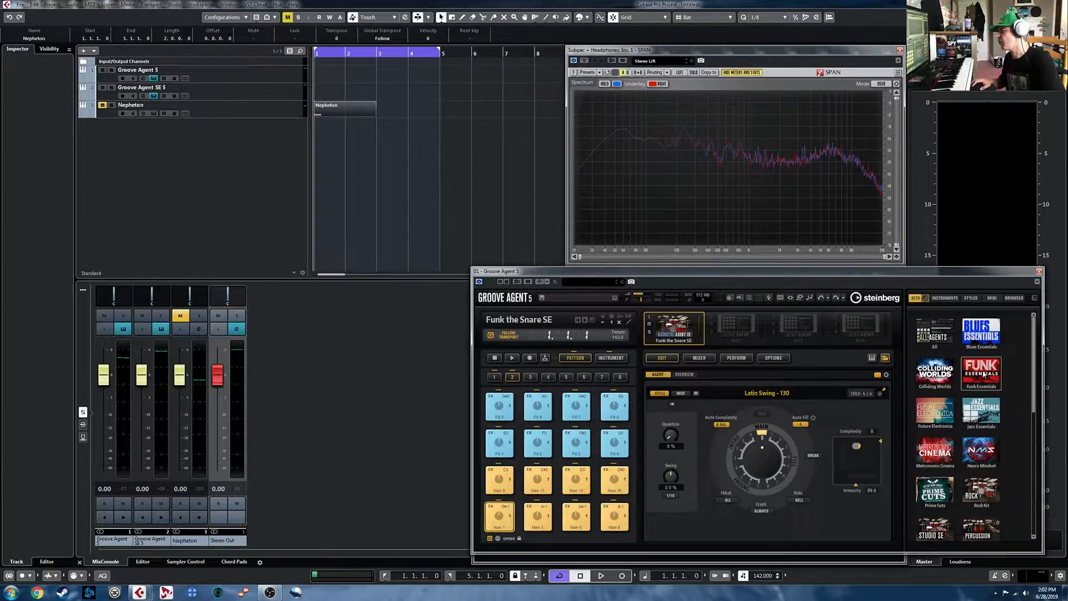
- List the kits of the Beat Agent set in Groove Agent 5, and return to the instrument sets to review the rest
{"action": "scroll", "coordinate": [984, 374], "scroll_direction": "down", "scroll_amount": 4}
{"action": "left_click", "coordinate": [978, 417]}
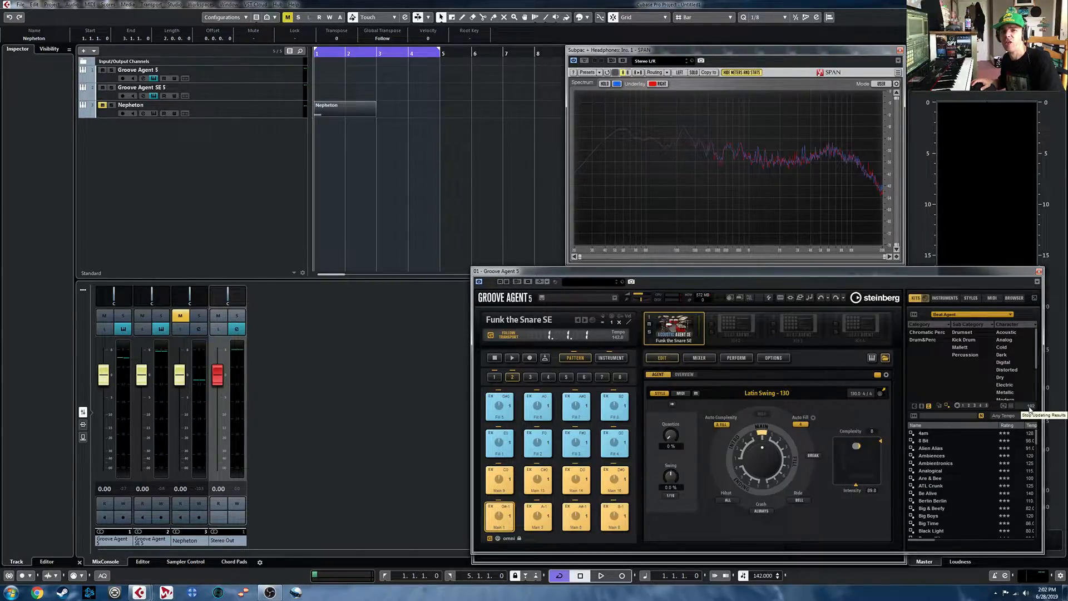
{"action": "left_click", "coordinate": [973, 315]}
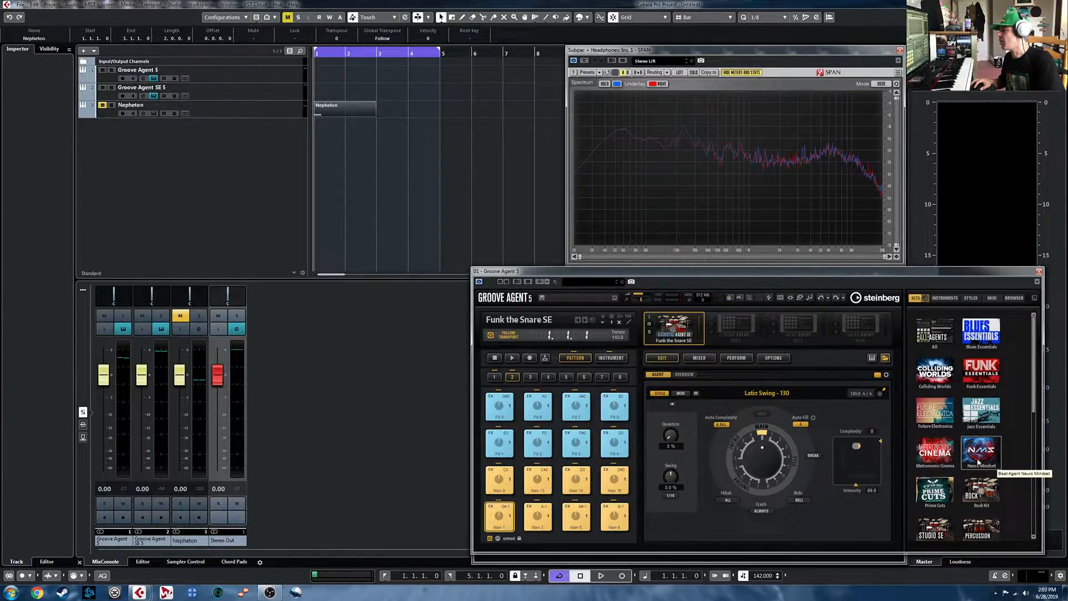
{"action": "scroll", "coordinate": [979, 487], "scroll_direction": "down", "scroll_amount": 2}
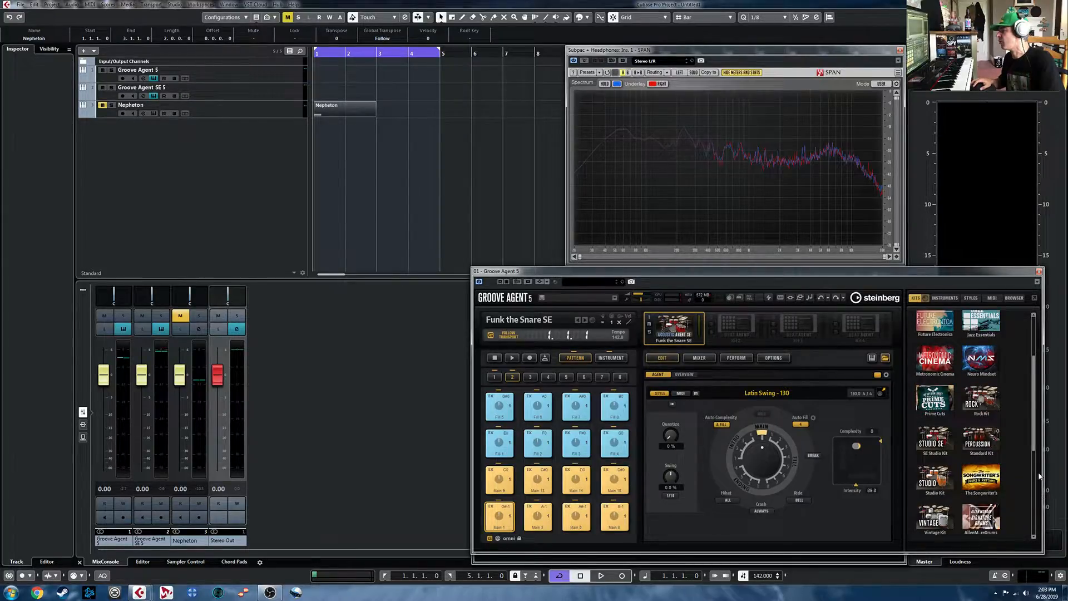
{"action": "scroll", "coordinate": [993, 483], "scroll_direction": "down", "scroll_amount": 2}
{"action": "scroll", "coordinate": [991, 487], "scroll_direction": "down", "scroll_amount": 2}
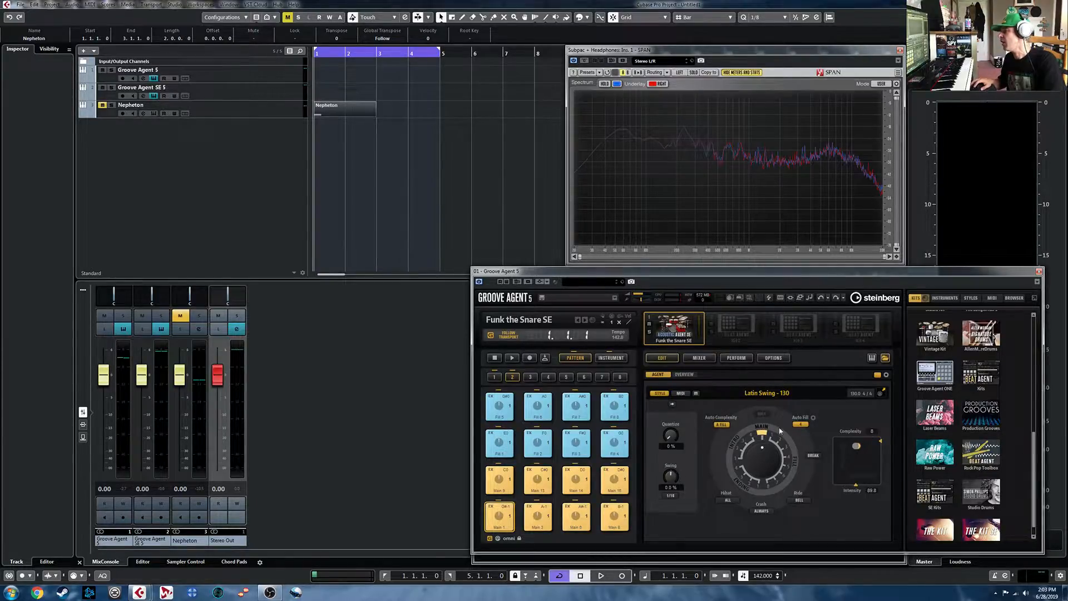
- Select the Groove Agent SE 5 track and hide the kit browser of Groove Agent 5
{"action": "left_click", "coordinate": [885, 358]}
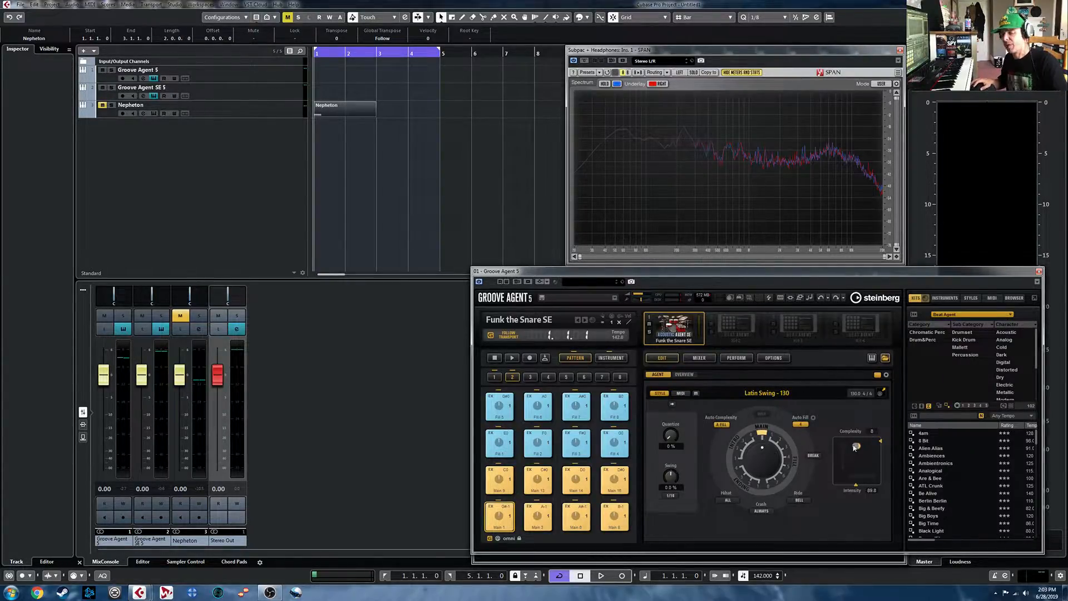
{"action": "left_click", "coordinate": [886, 358]}
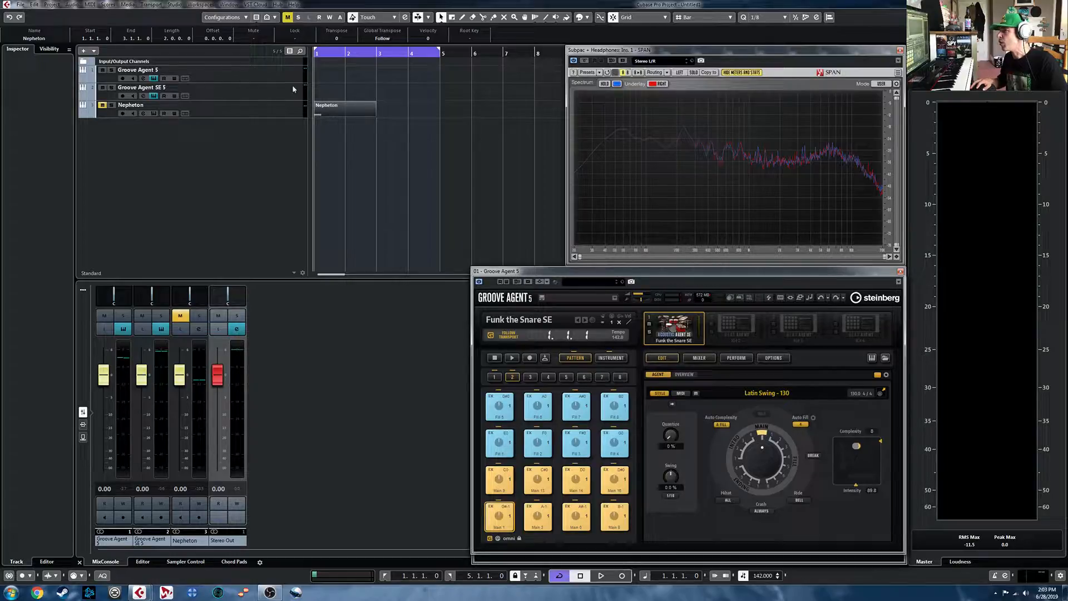
{"action": "left_click", "coordinate": [220, 85]}
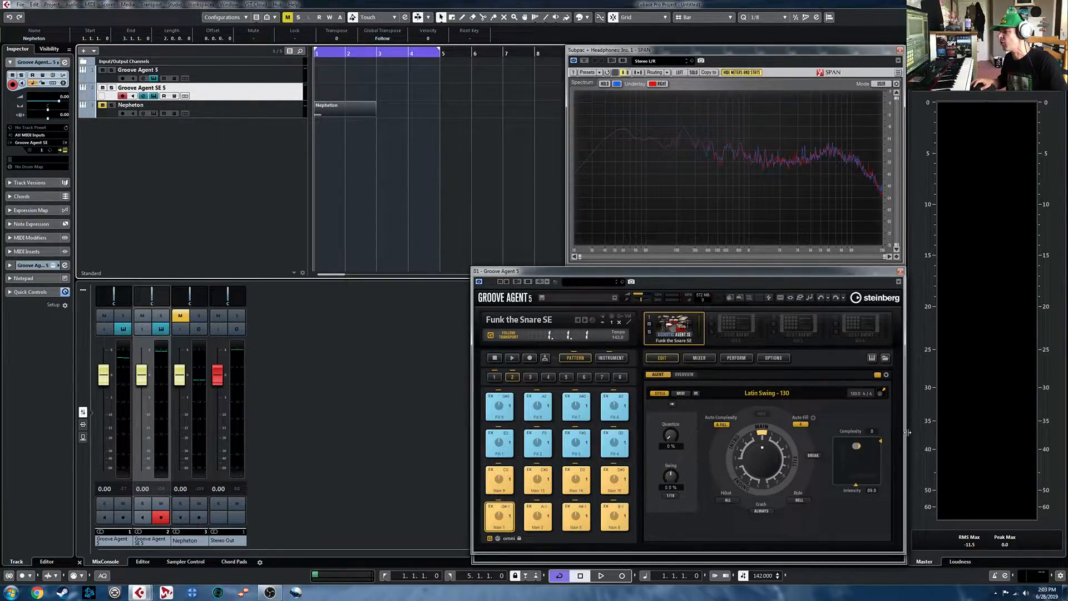
{"action": "left_click", "coordinate": [885, 359]}
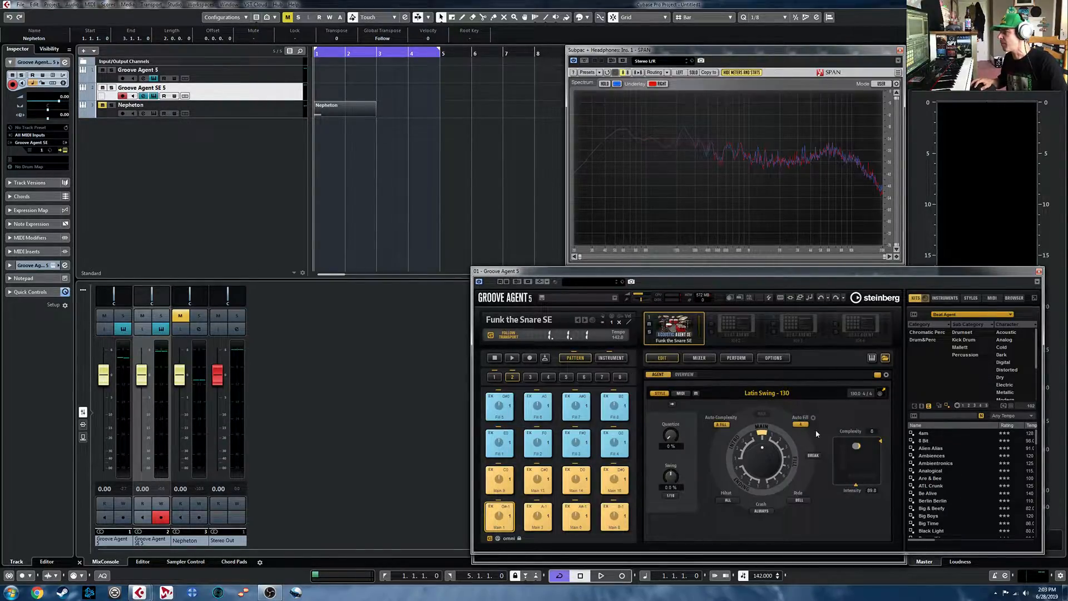
{"action": "left_click", "coordinate": [885, 359]}
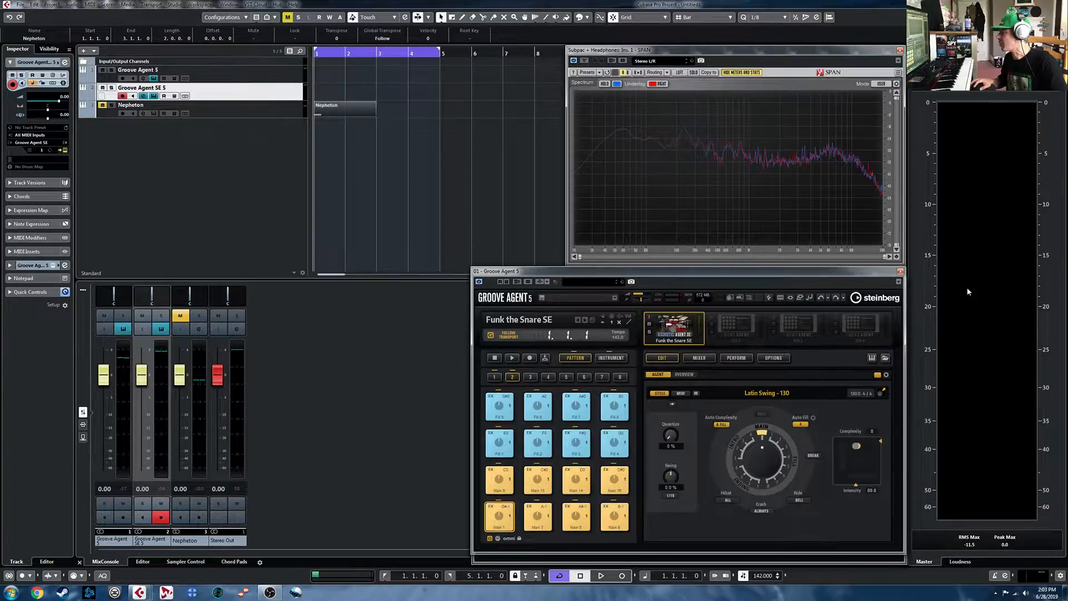
- Open the Groove Agent SE 5 instrument and list the kits of the Acoustic Agent SE Studio Kit set
{"action": "left_click", "coordinate": [153, 96]}
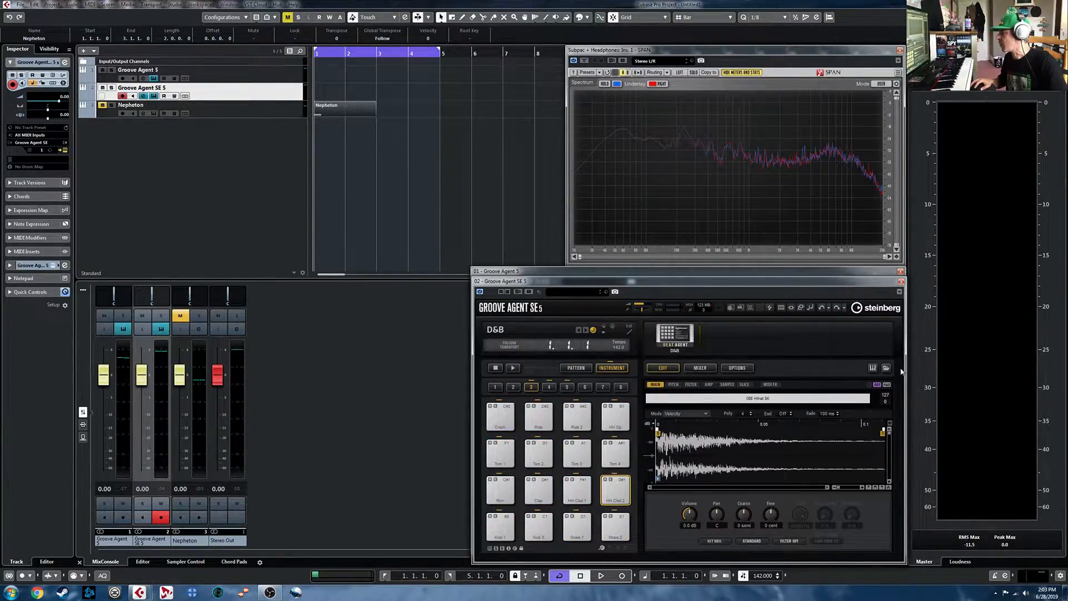
{"action": "left_click", "coordinate": [887, 368]}
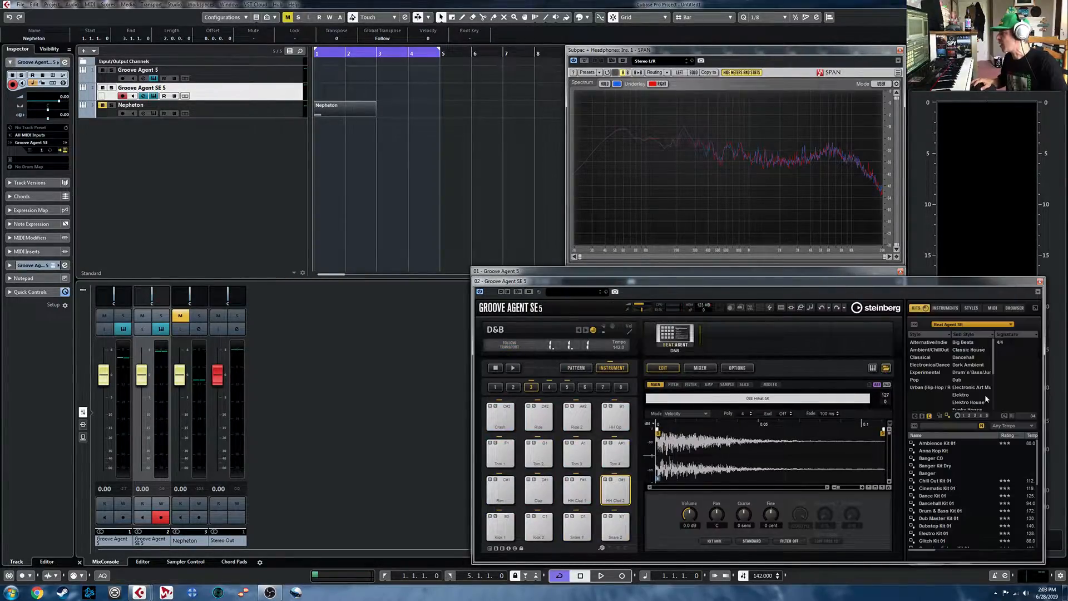
{"action": "left_click", "coordinate": [975, 326]}
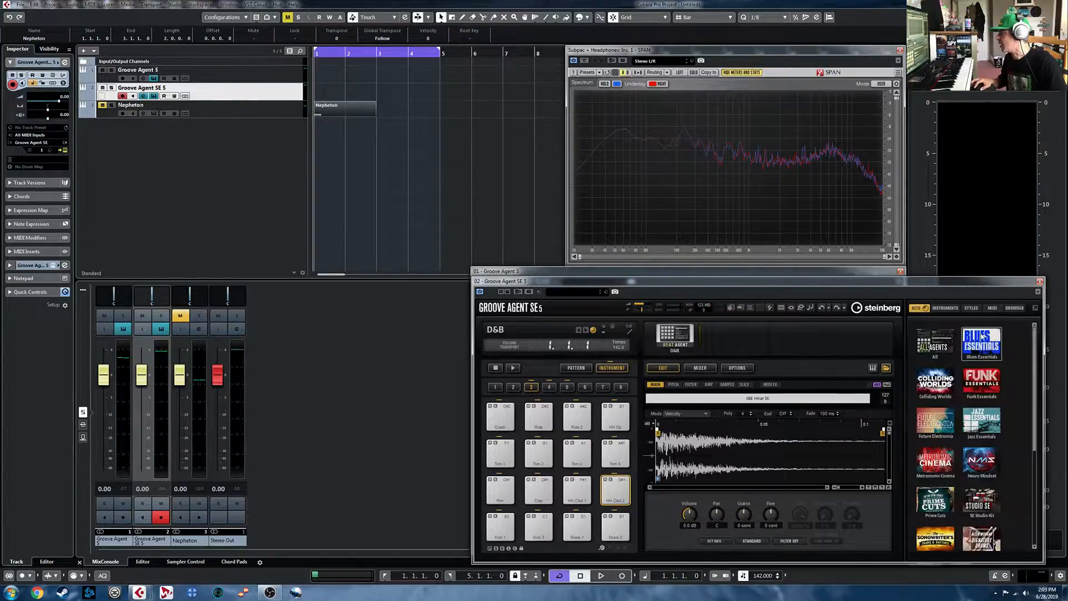
{"action": "left_click", "coordinate": [983, 494]}
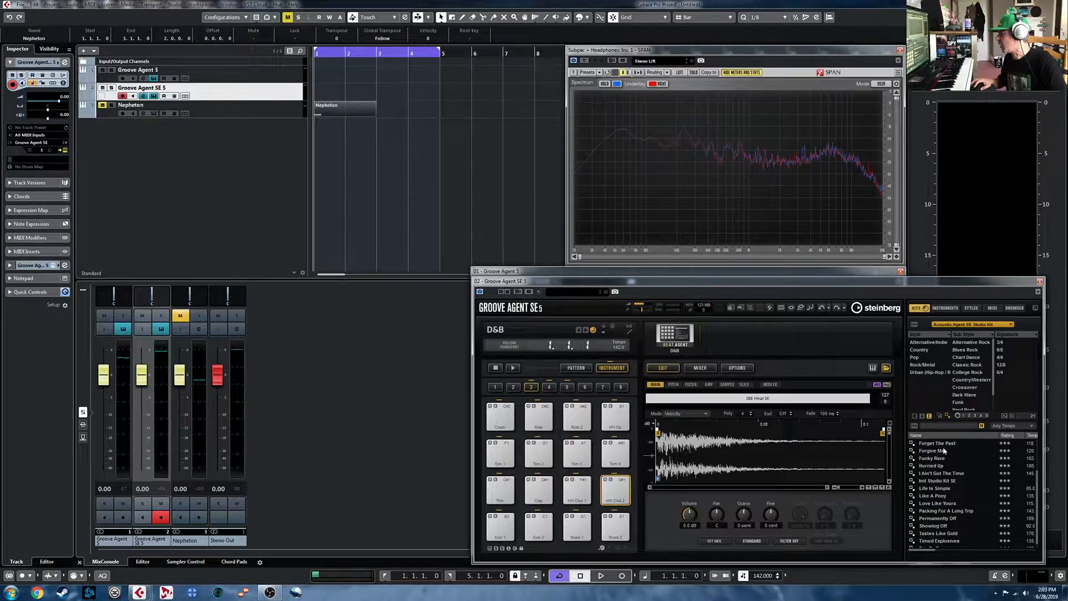
- Load the Forget The Past kit in Groove Agent SE 5 and start a short test playback
{"action": "left_click", "coordinate": [945, 443]}
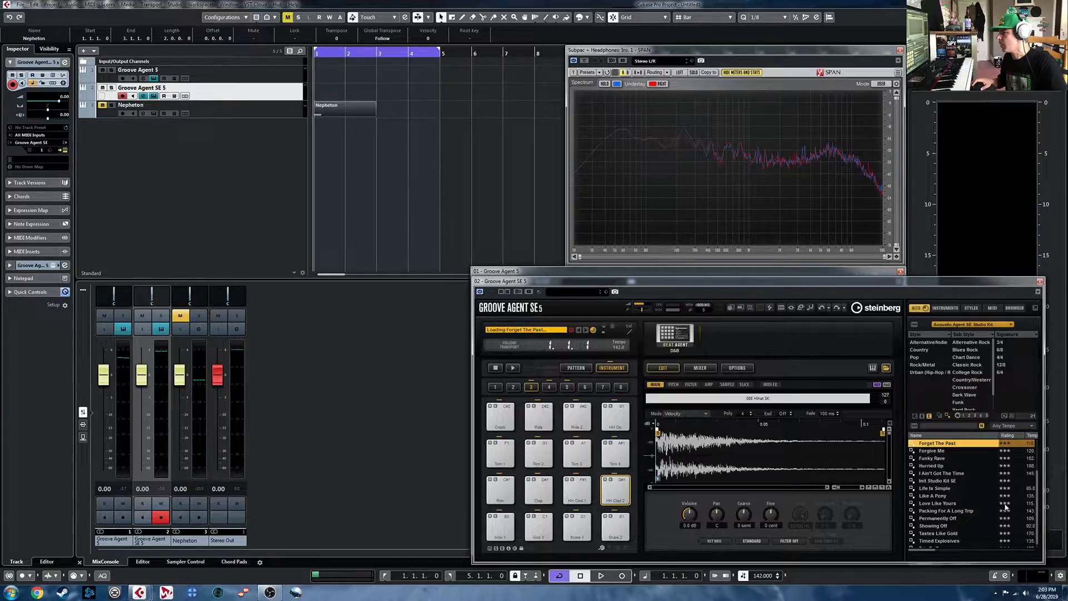
{"action": "key", "text": "space"}
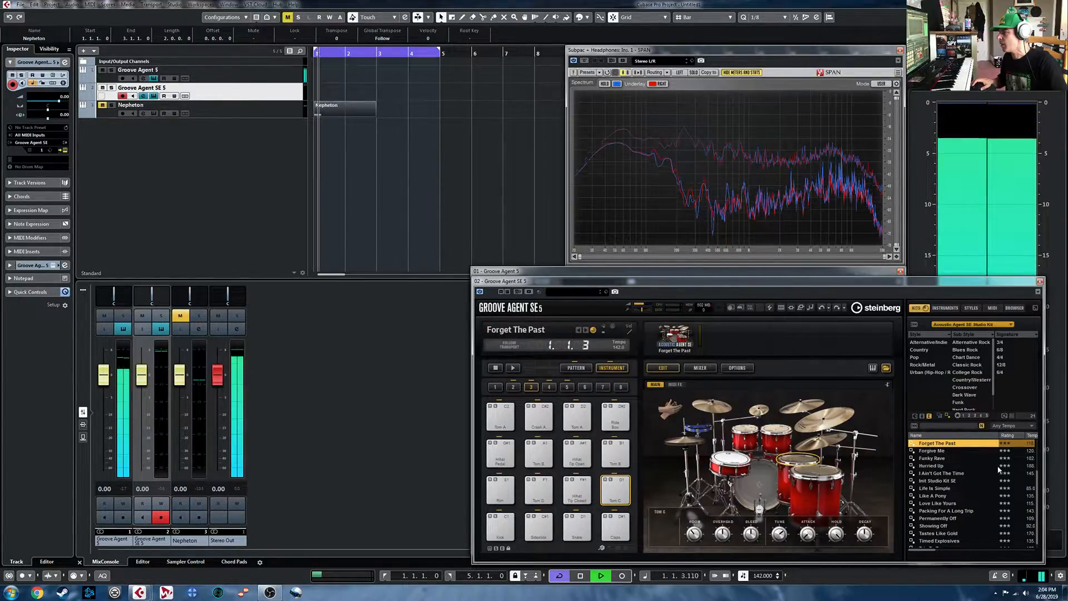
{"action": "key", "text": "space"}
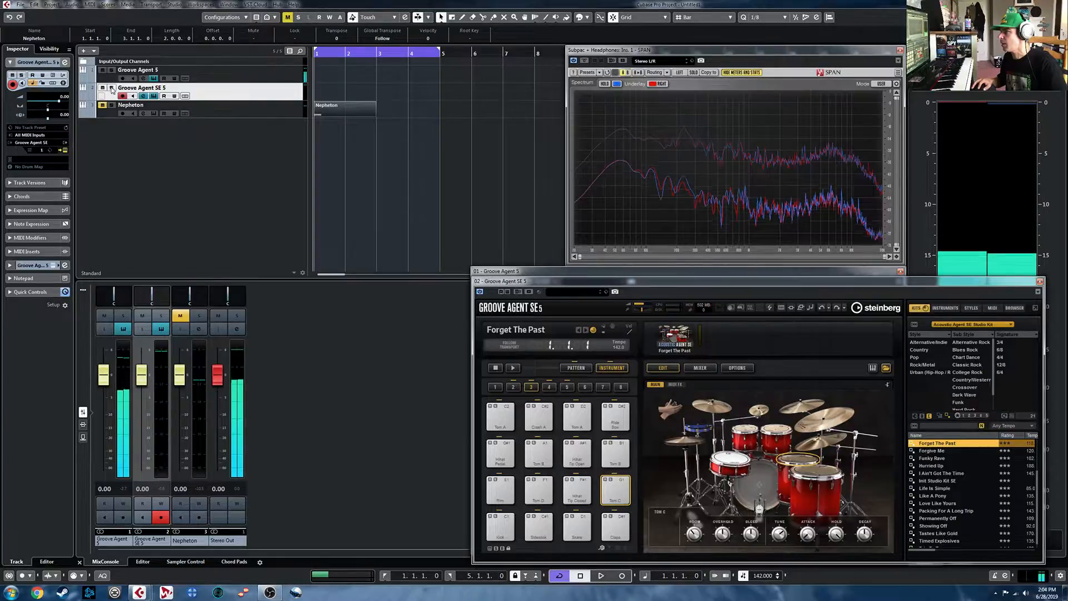
- Open the Groove Agent 5 instrument, turn off its transport following, and close its window
{"action": "left_click", "coordinate": [154, 78]}
{"action": "left_click", "coordinate": [153, 78]}
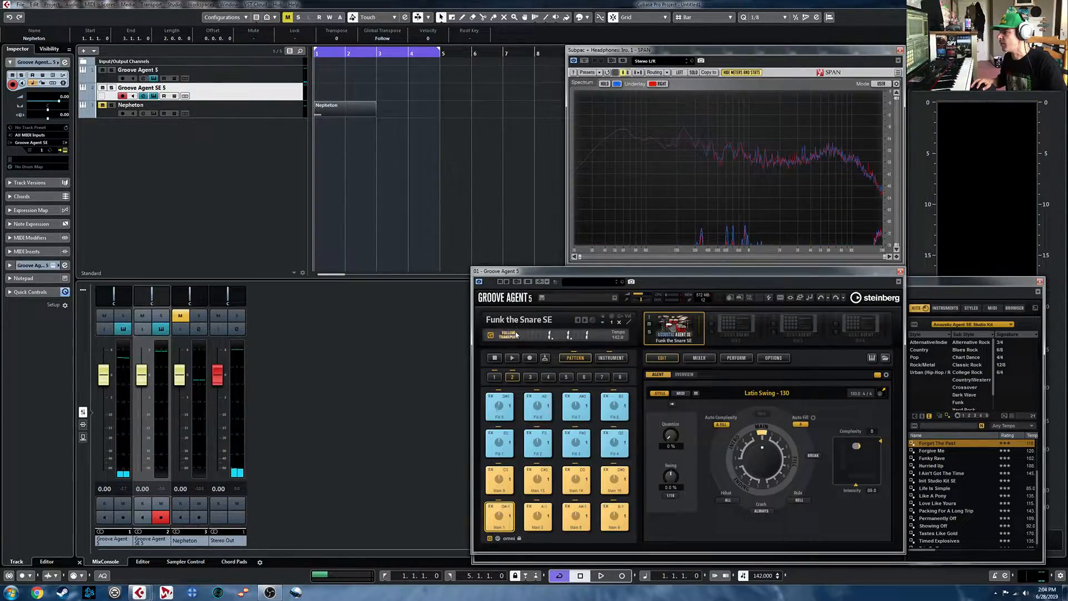
{"action": "left_click", "coordinate": [901, 271]}
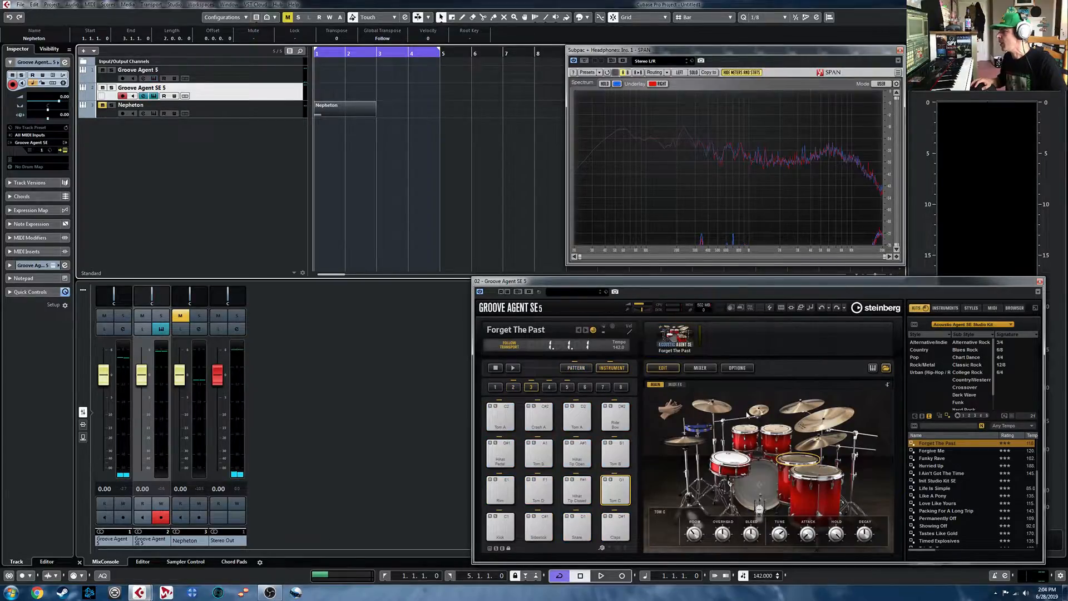
{"action": "key", "text": "space"}
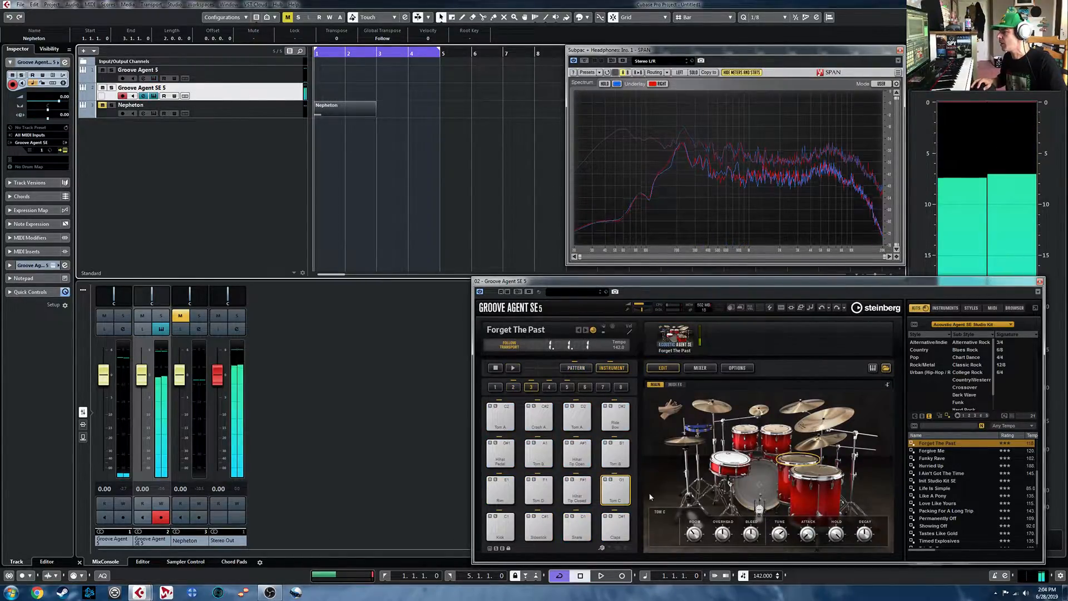
- Play the Main 1 pattern of Forget The Past and raise its complexity to about the middle of the range
{"action": "left_click", "coordinate": [576, 368]}
{"action": "left_click", "coordinate": [501, 489]}
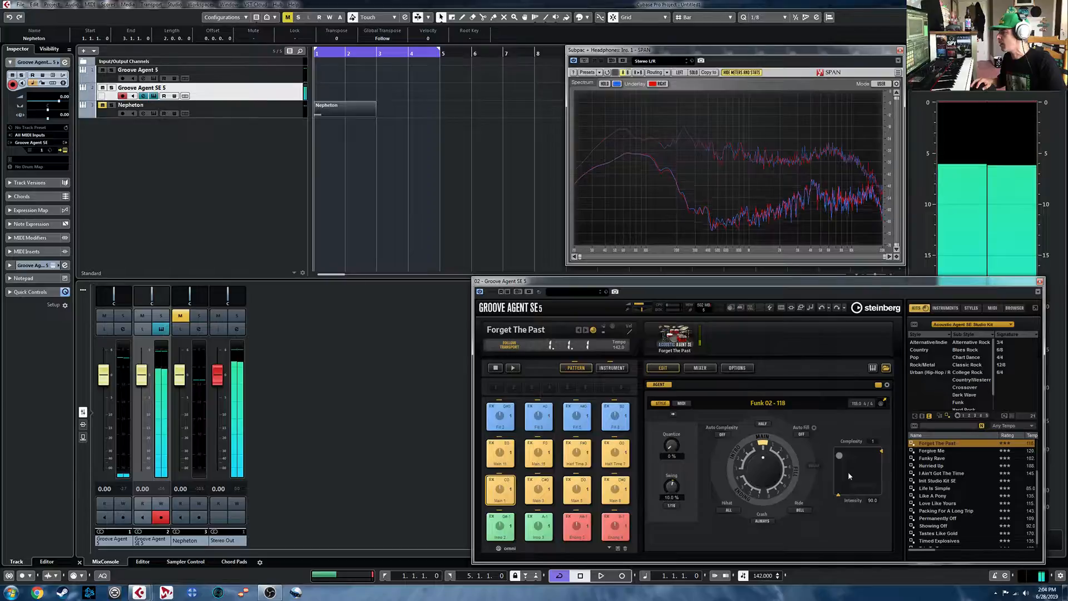
{"action": "key", "text": "space"}
{"action": "left_click_drag", "start_coordinate": [839, 455], "coordinate": [859, 454]}
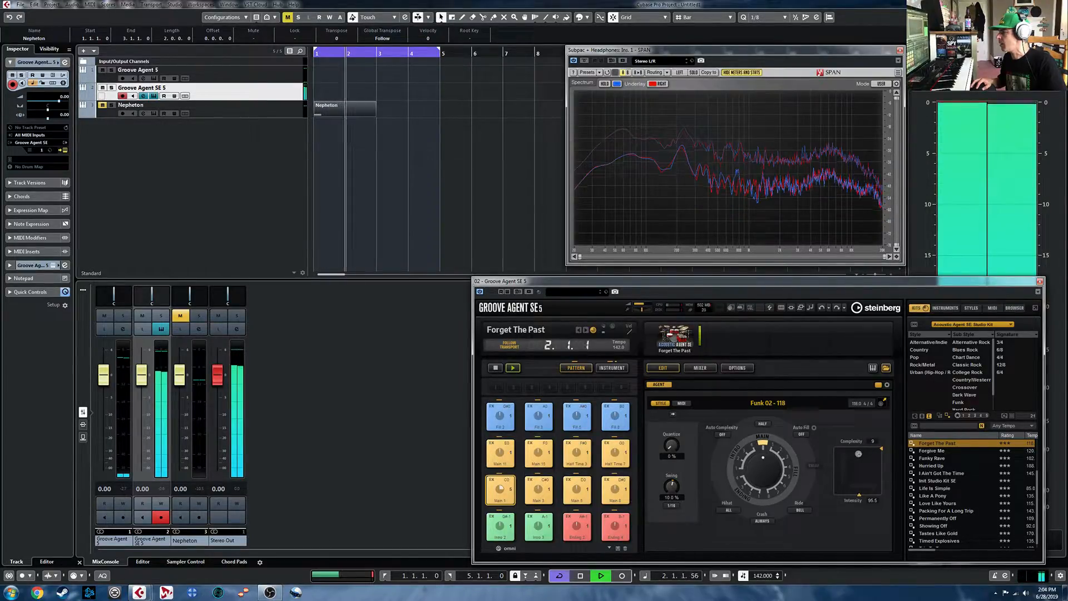
- Set Auto Fill to 4 and Auto Complexity to Auto Fill while the pattern plays, and stop playback
{"action": "left_click", "coordinate": [802, 434]}
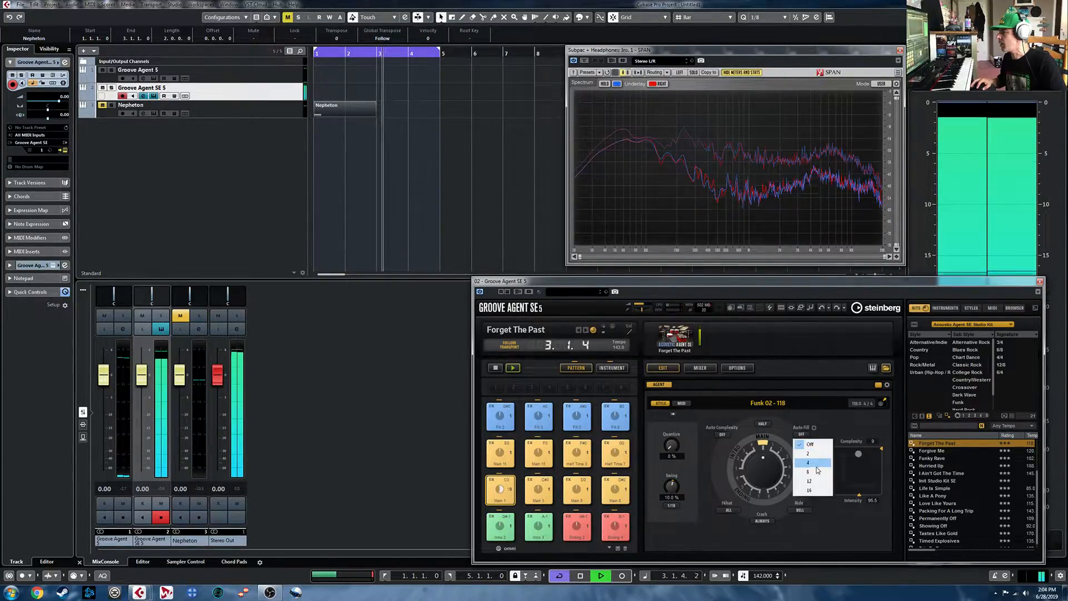
{"action": "left_click", "coordinate": [813, 462]}
{"action": "left_click", "coordinate": [763, 521]}
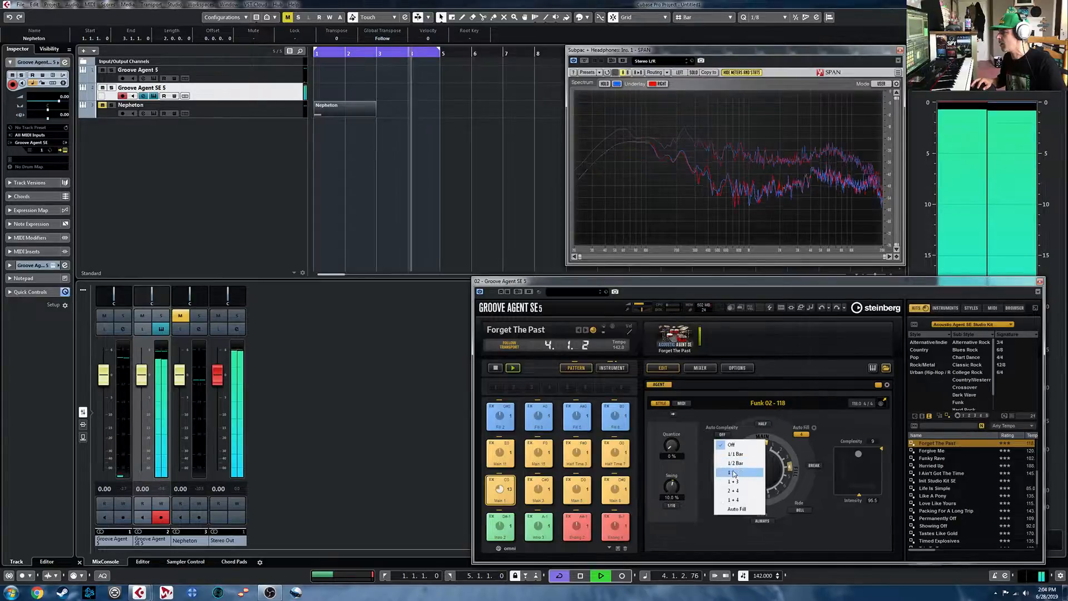
{"action": "left_click", "coordinate": [740, 509]}
{"action": "key", "text": "space"}
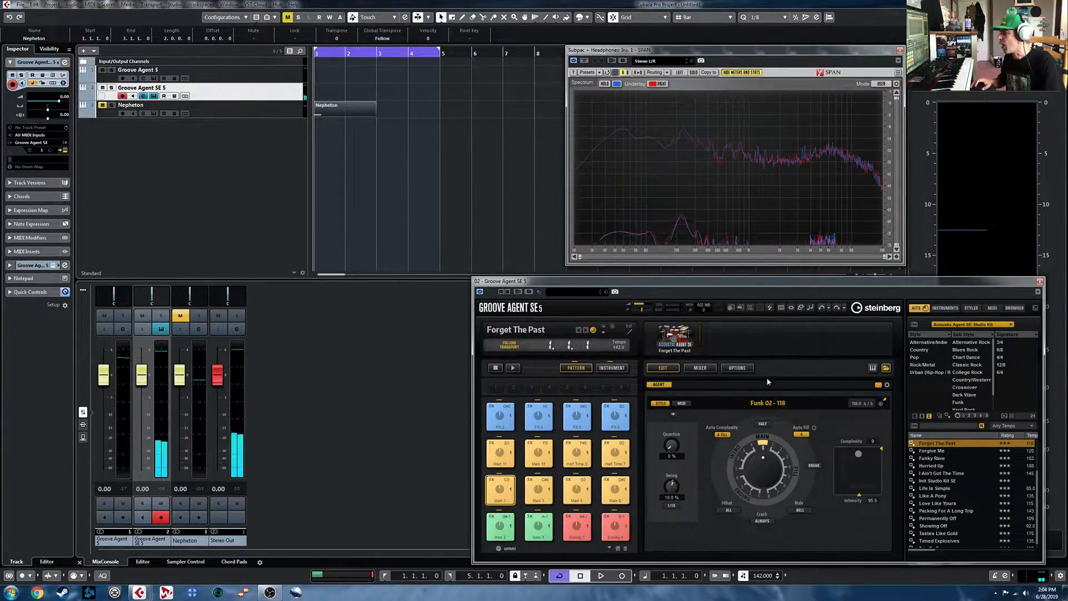
- Hide the kit browser, raise the style's swing to 46 % during playback, and view the swing note-value choices
{"action": "left_click", "coordinate": [887, 370]}
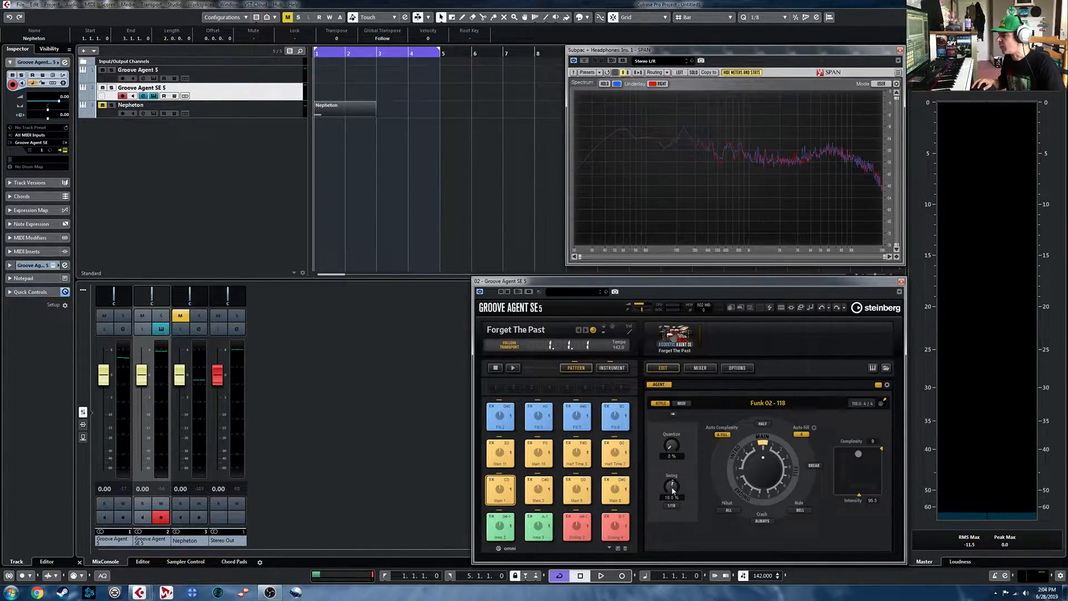
{"action": "key", "text": "space"}
{"action": "left_click_drag", "start_coordinate": [673, 487], "coordinate": [674, 474]}
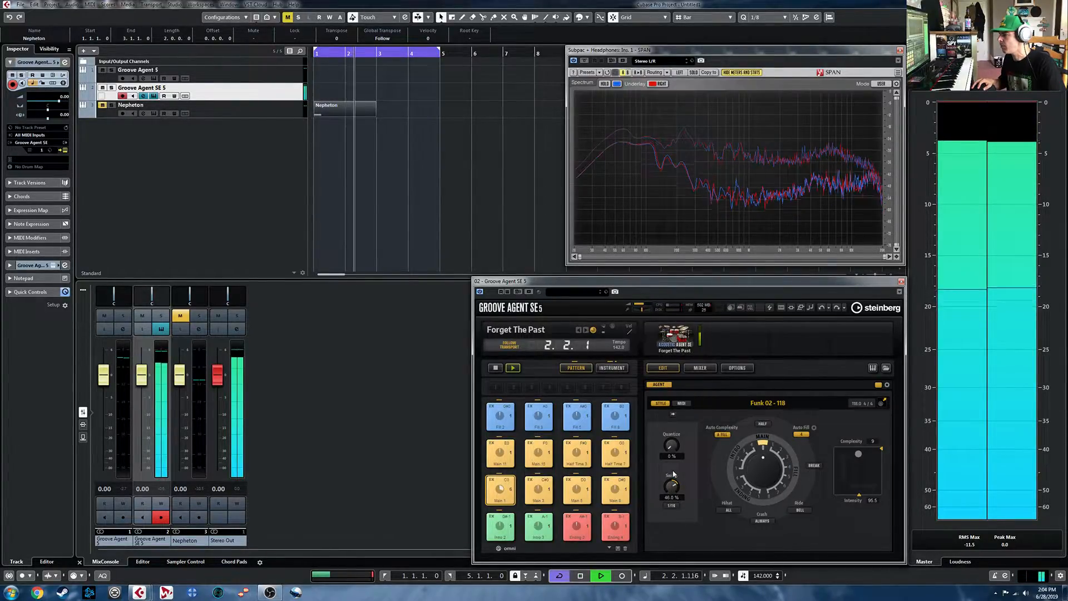
{"action": "key", "text": "space"}
{"action": "left_click", "coordinate": [673, 505]}
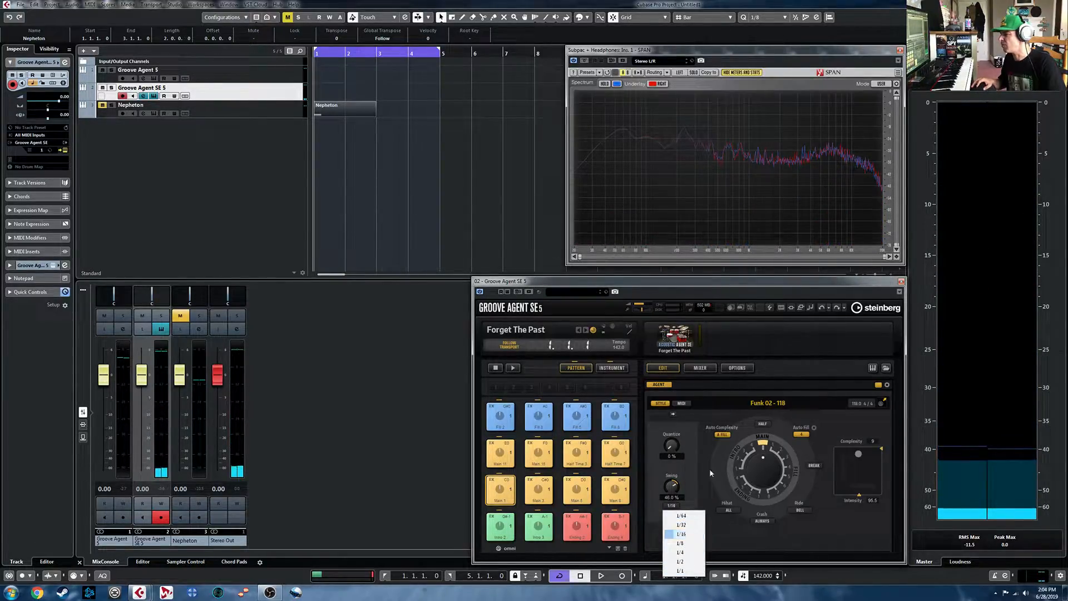
{"action": "left_click", "coordinate": [702, 453]}
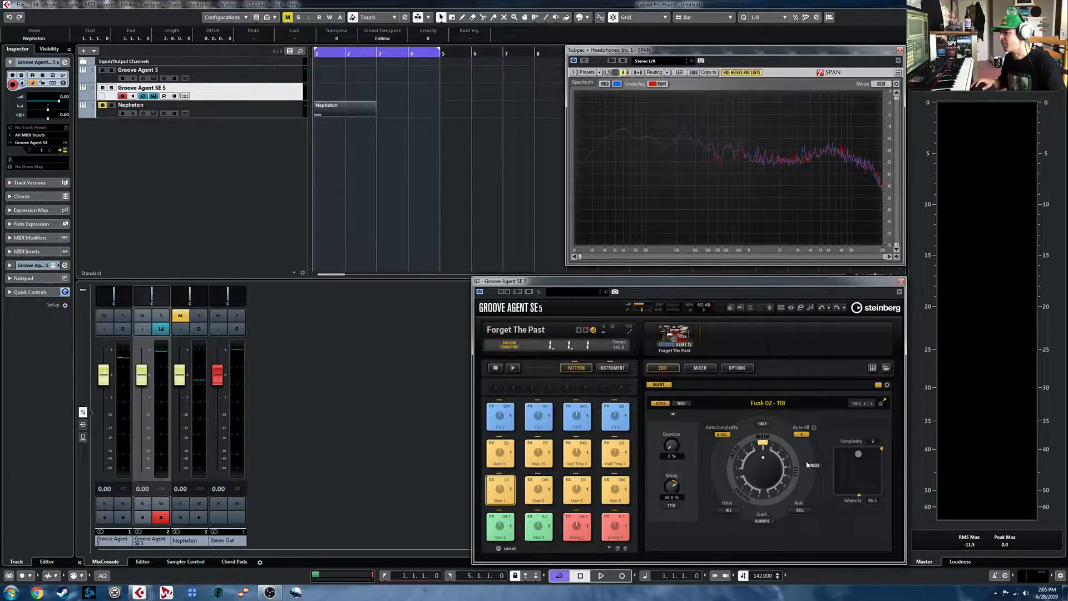
- Compare the Main 1 pattern with half time on and off during playback, leaving half time on
{"action": "left_click", "coordinate": [764, 426]}
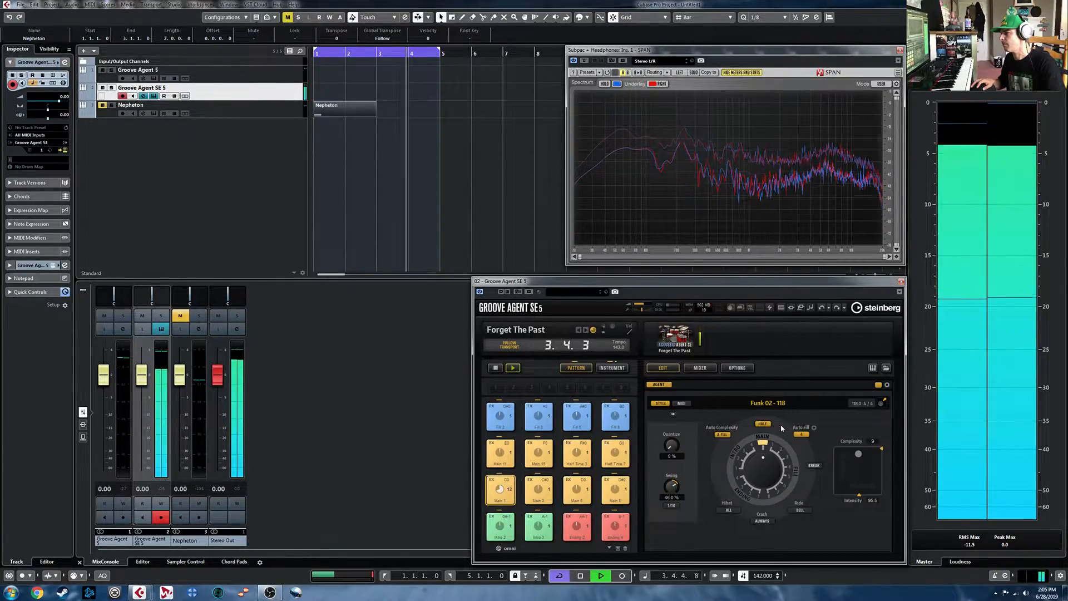
{"action": "left_click", "coordinate": [761, 424]}
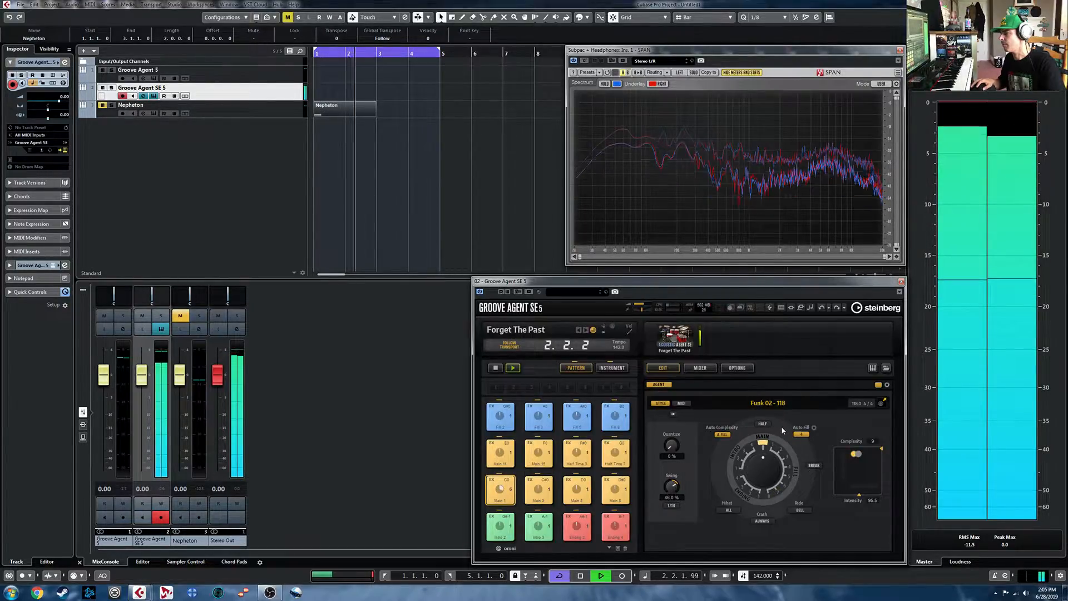
{"action": "key", "text": "space"}
{"action": "left_click", "coordinate": [763, 424]}
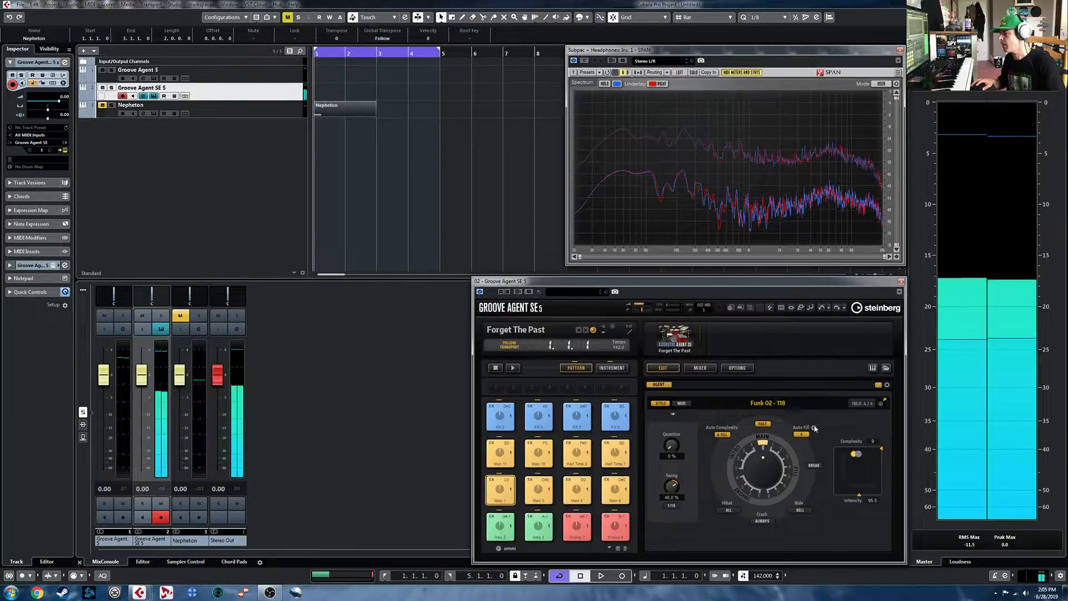
{"action": "key", "text": "space"}
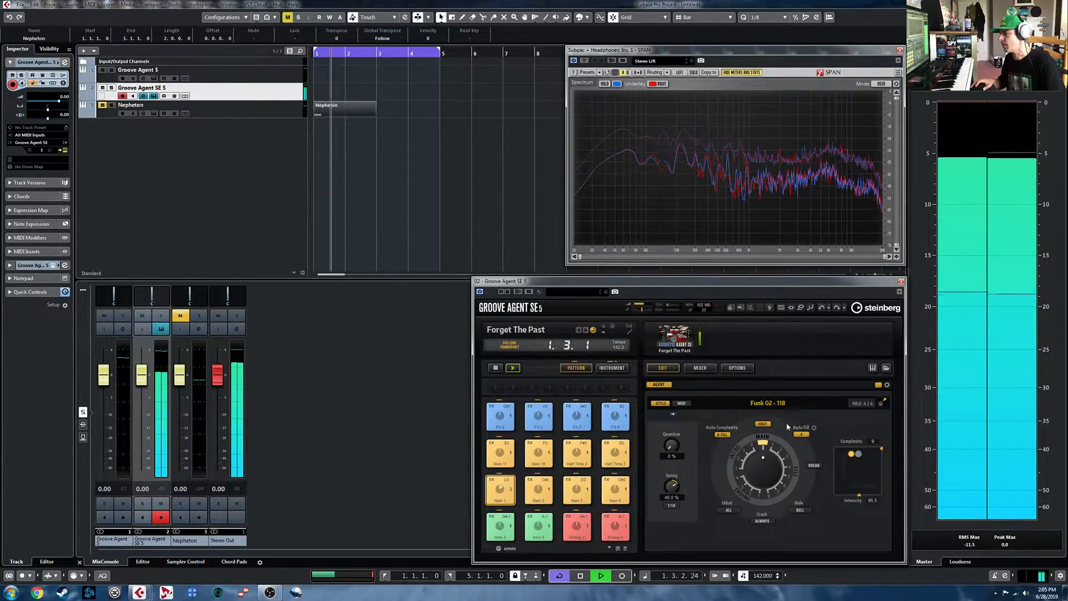
{"action": "key", "text": "space"}
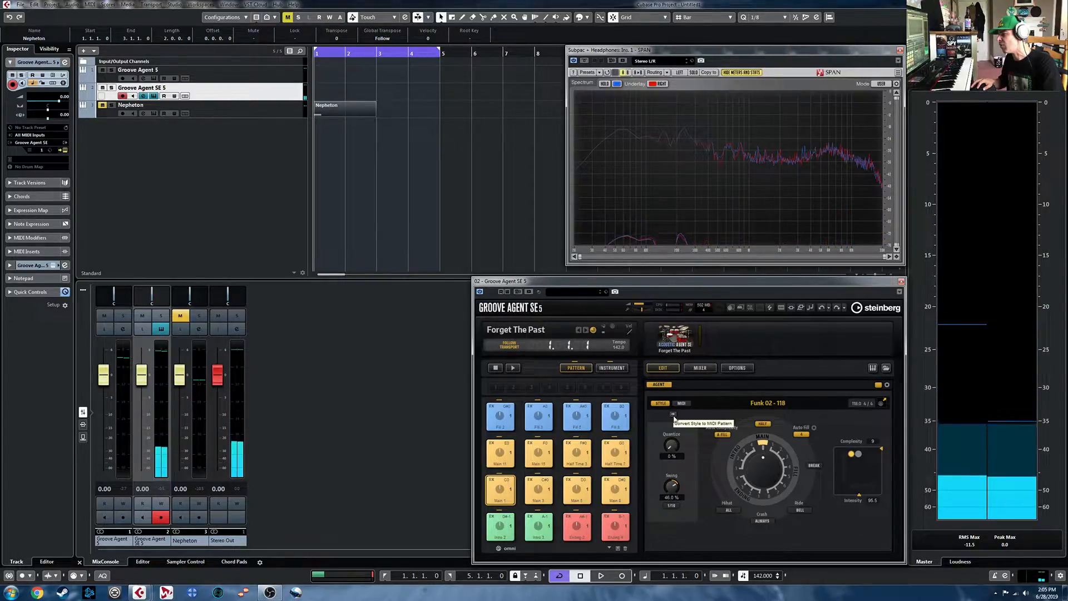
- Convert the Funk 02 - 118 style to a MIDI pattern, audition it at half tempo scale, and place it on the Groove Agent SE 5 track at bar 1
{"action": "left_click", "coordinate": [681, 403]}
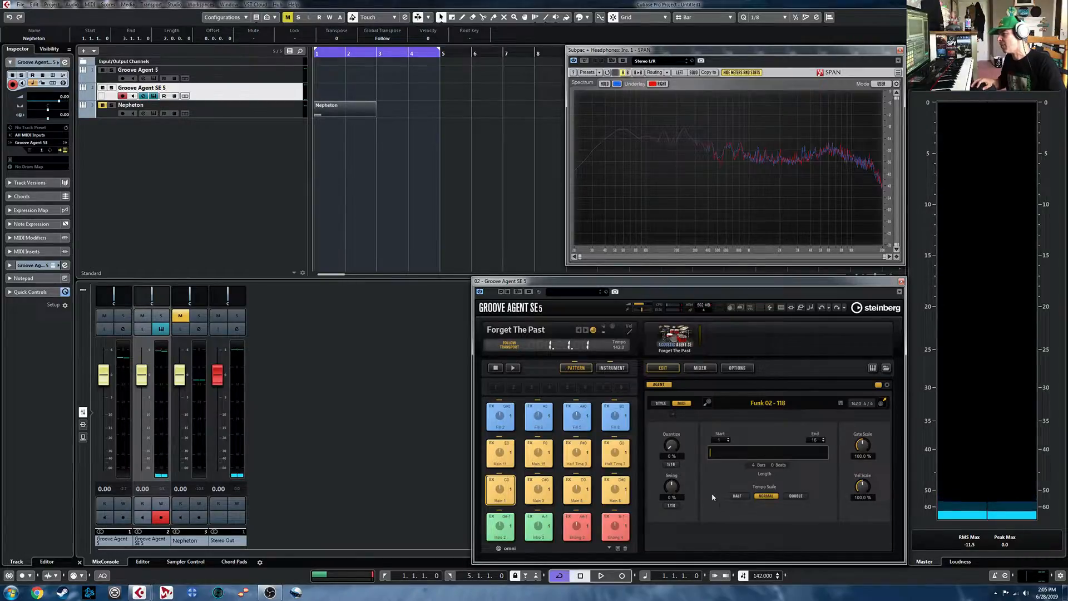
{"action": "left_click", "coordinate": [738, 496]}
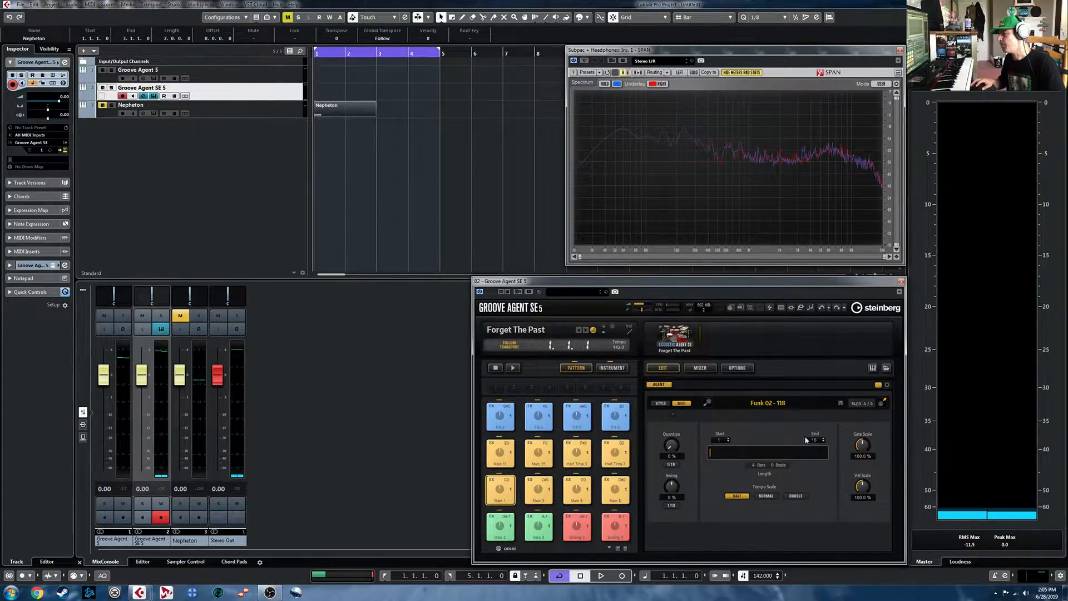
{"action": "key", "text": "space"}
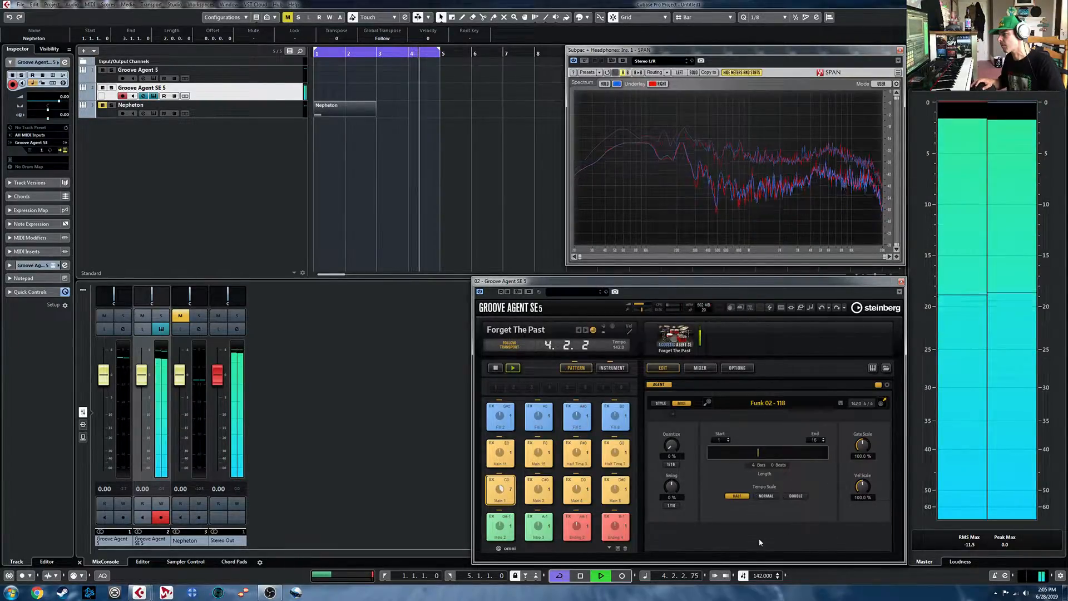
{"action": "key", "text": "space"}
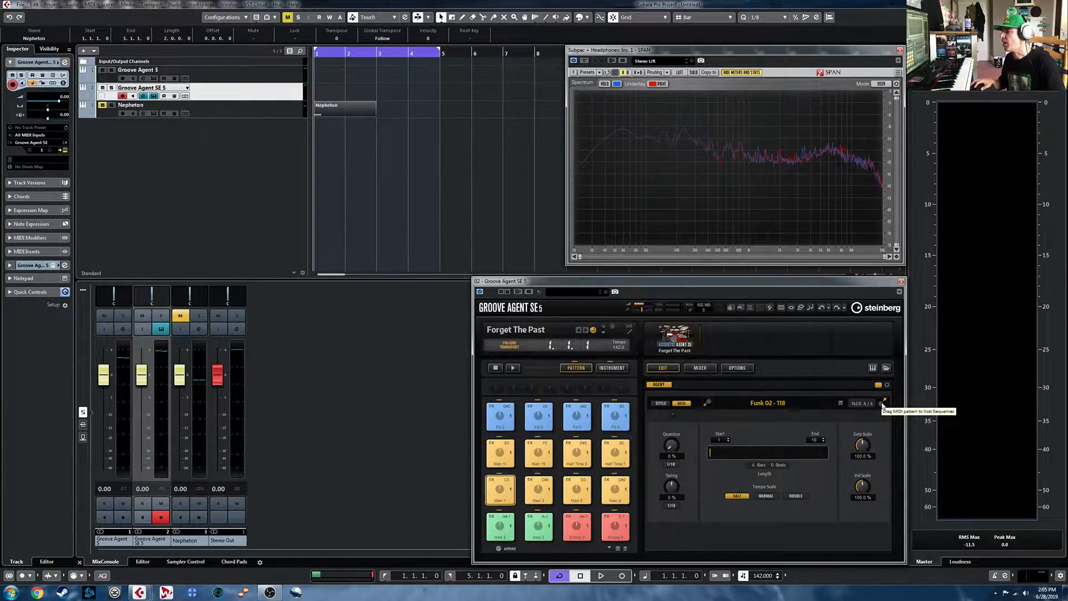
{"action": "left_click_drag", "start_coordinate": [882, 406], "coordinate": [316, 96]}
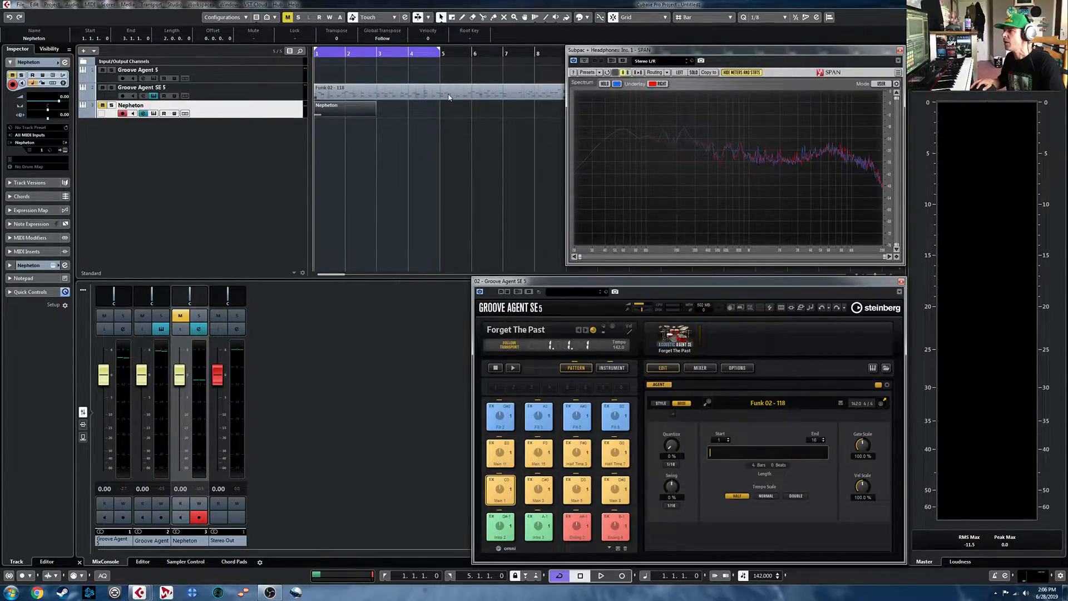
- Create a drum map from the instrument for the Groove Agent SE 5 track, and examine the Funk 02 - 118 part in the Drum Editor
{"action": "left_click", "coordinate": [53, 167]}
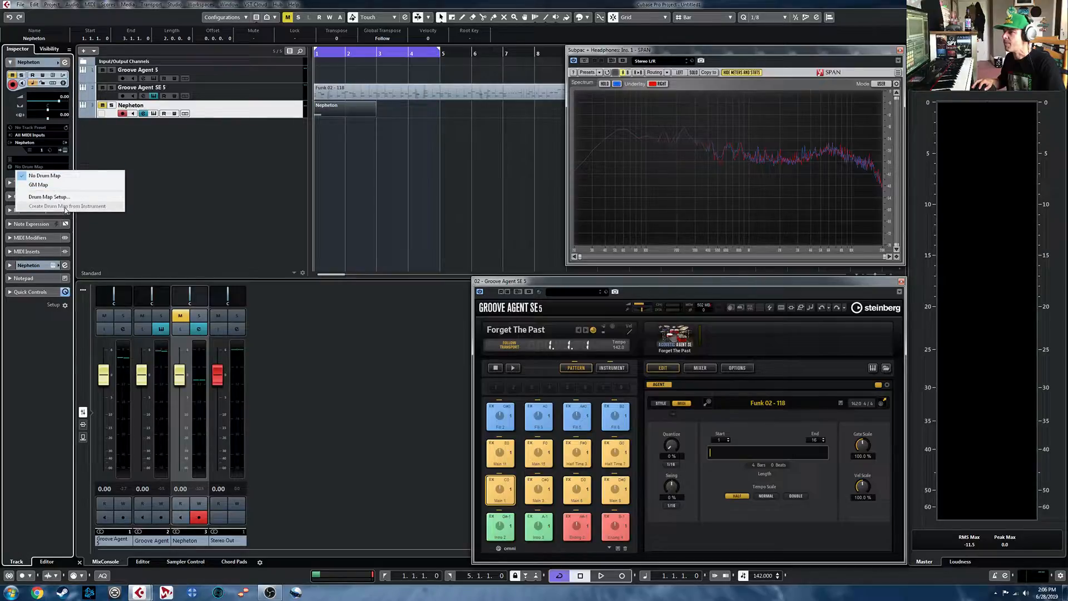
{"action": "left_click", "coordinate": [176, 196]}
{"action": "left_click", "coordinate": [386, 93]}
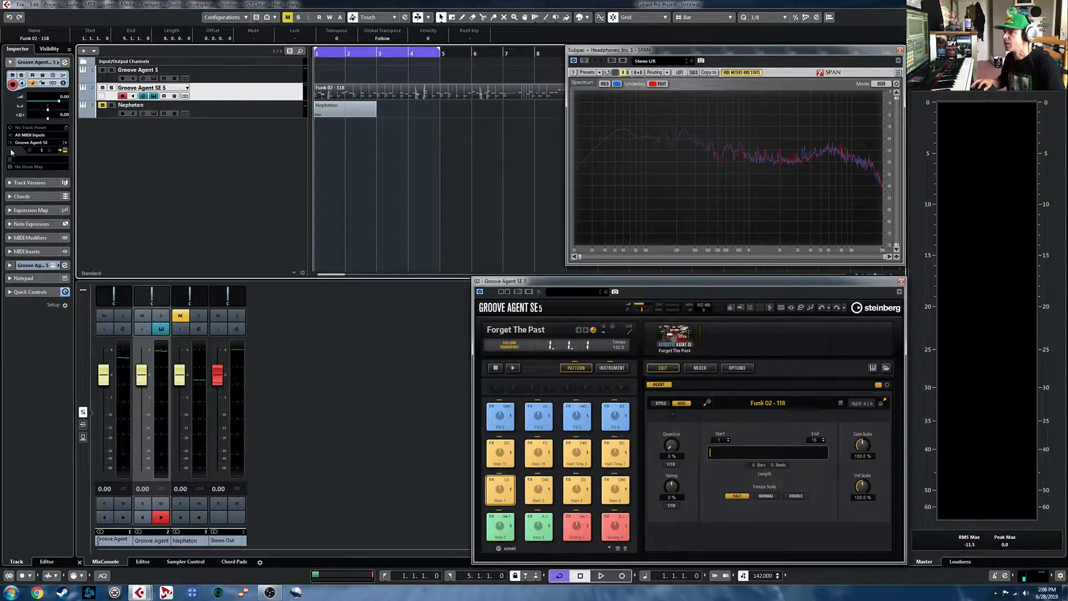
{"action": "left_click", "coordinate": [36, 168]}
{"action": "left_click", "coordinate": [56, 207]}
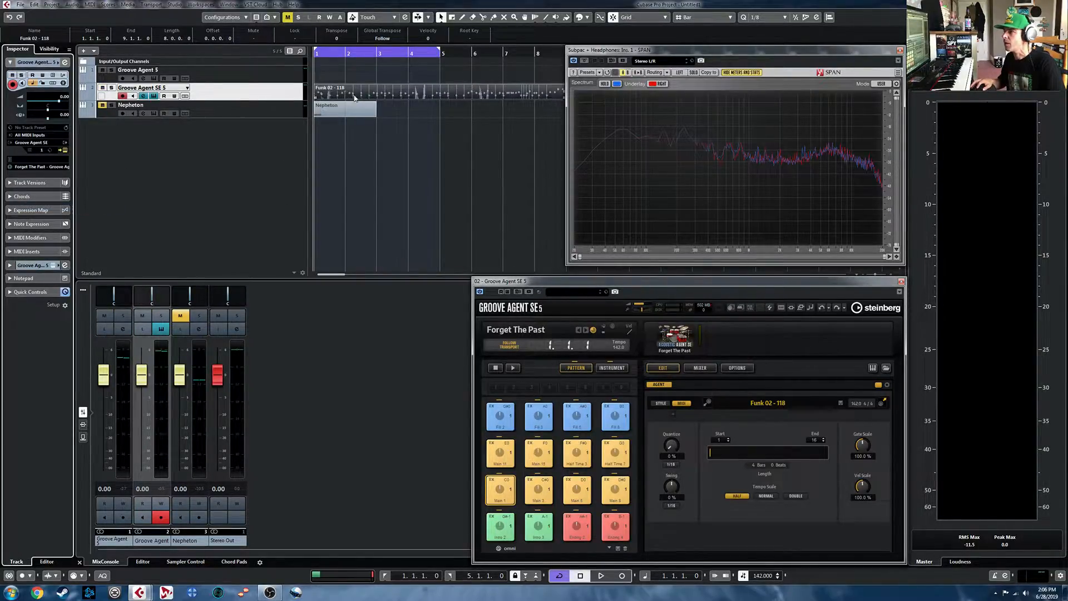
{"action": "double_click", "coordinate": [417, 93]}
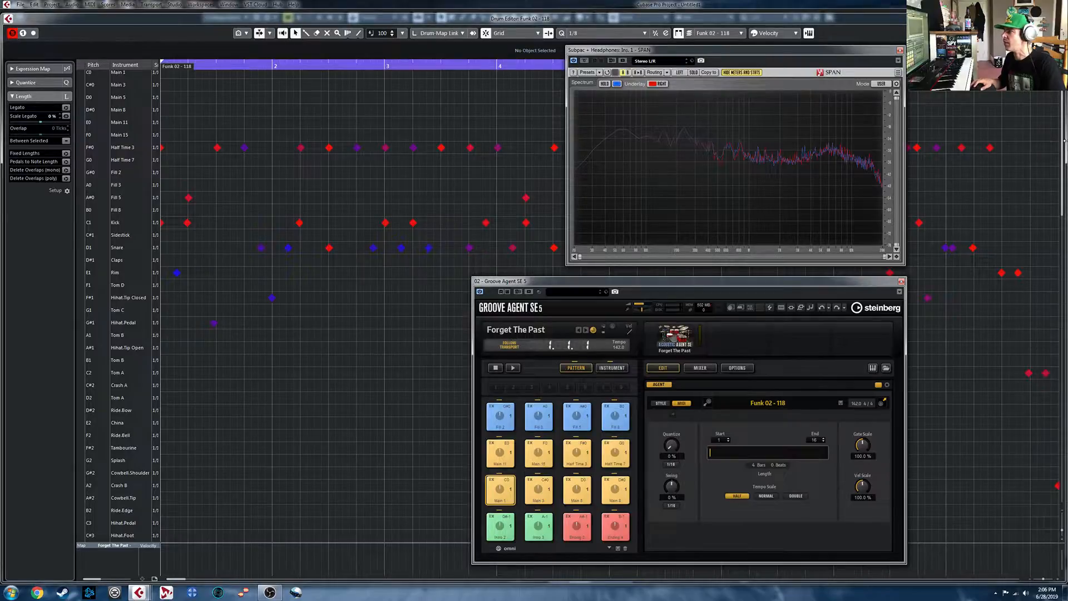
{"action": "key", "text": "Return"}
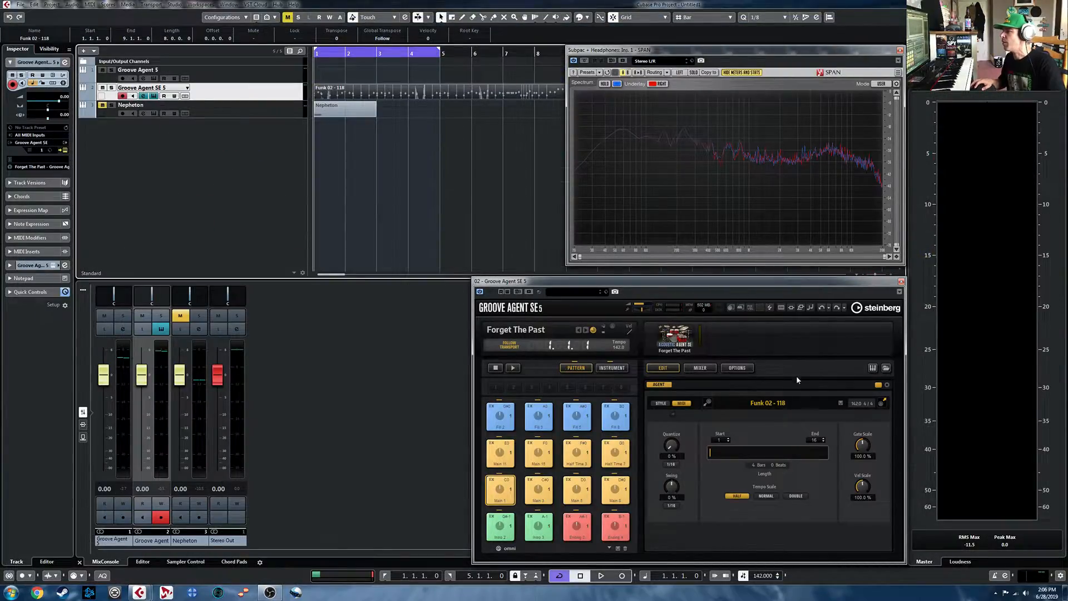
- Open Groove Agent 5, examine its MIDI pattern settings and built-in pattern editor, and return to the style view
{"action": "left_click", "coordinate": [154, 79]}
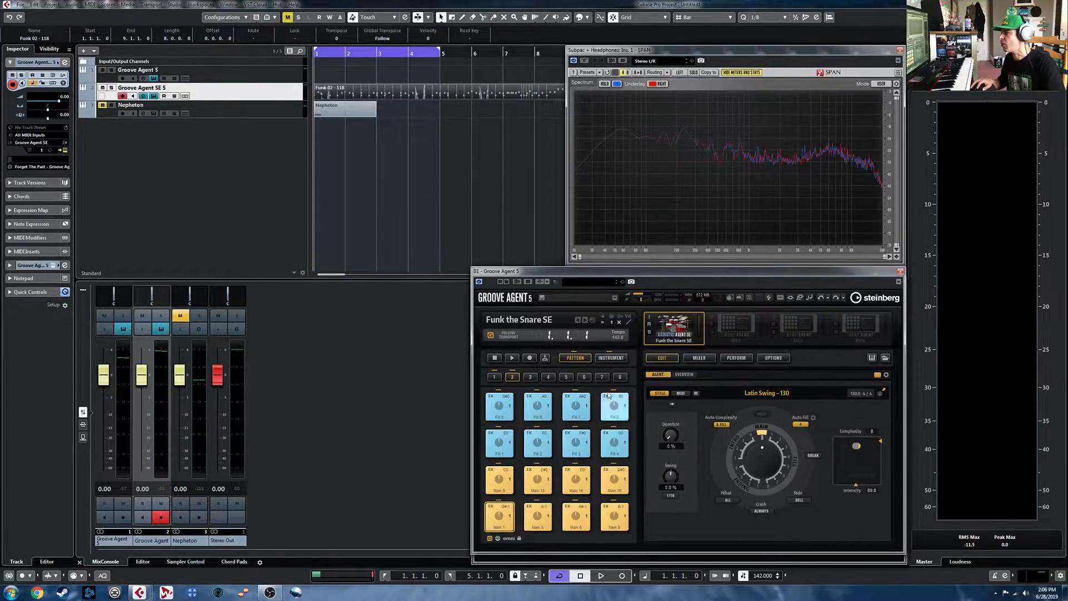
{"action": "left_click", "coordinate": [680, 394]}
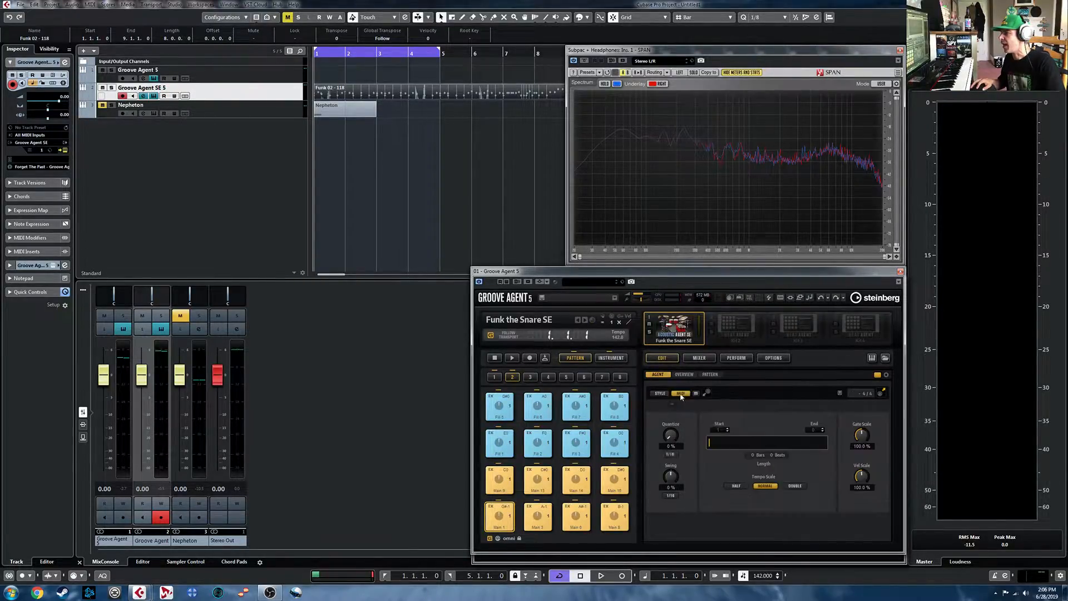
{"action": "left_click", "coordinate": [711, 375]}
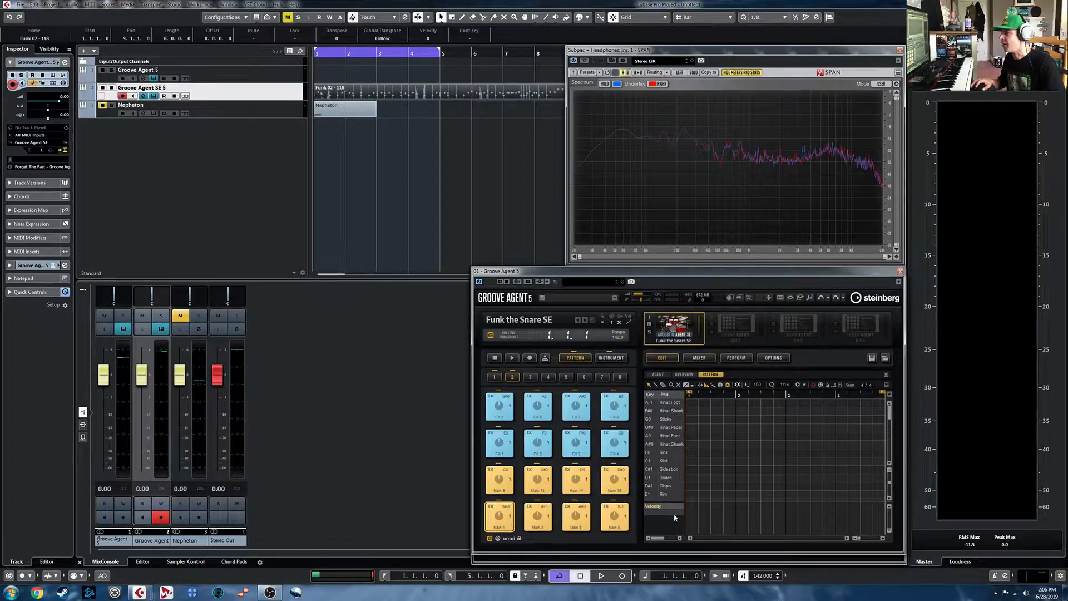
{"action": "mouse_move", "coordinate": [890, 417]}
{"action": "left_mouse_down"}
{"action": "mouse_move", "coordinate": [889, 466]}
{"action": "mouse_move", "coordinate": [889, 412]}
{"action": "left_mouse_up"}
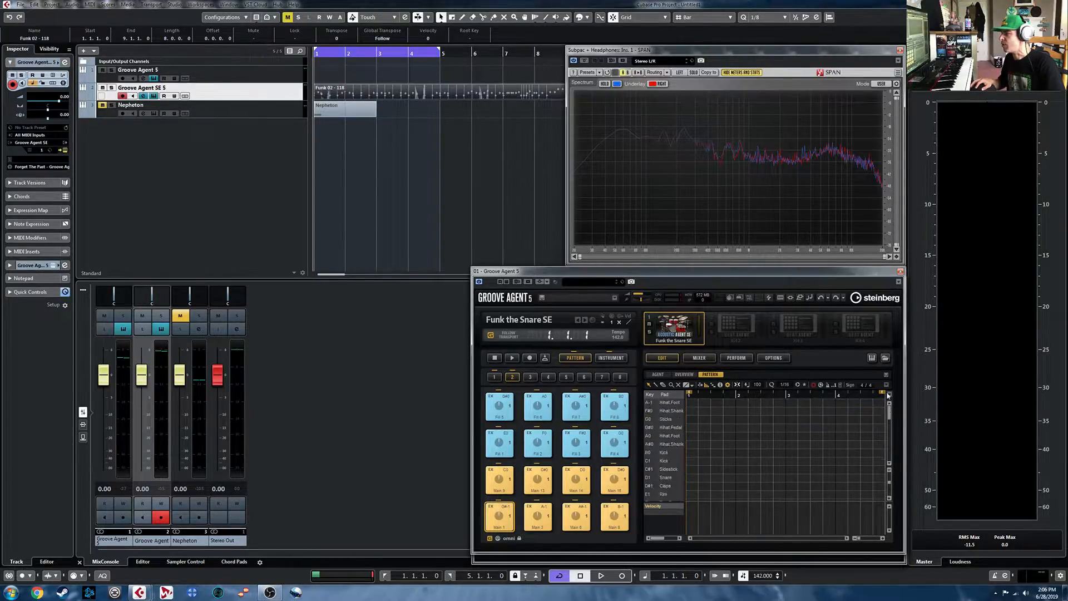
{"action": "left_click", "coordinate": [659, 375]}
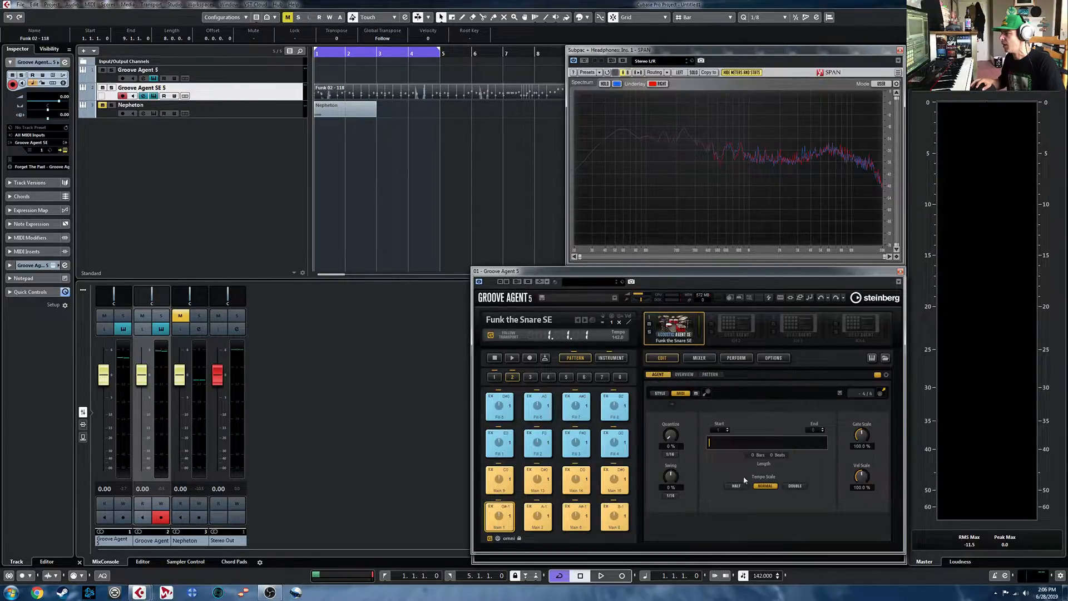
{"action": "left_click", "coordinate": [665, 393]}
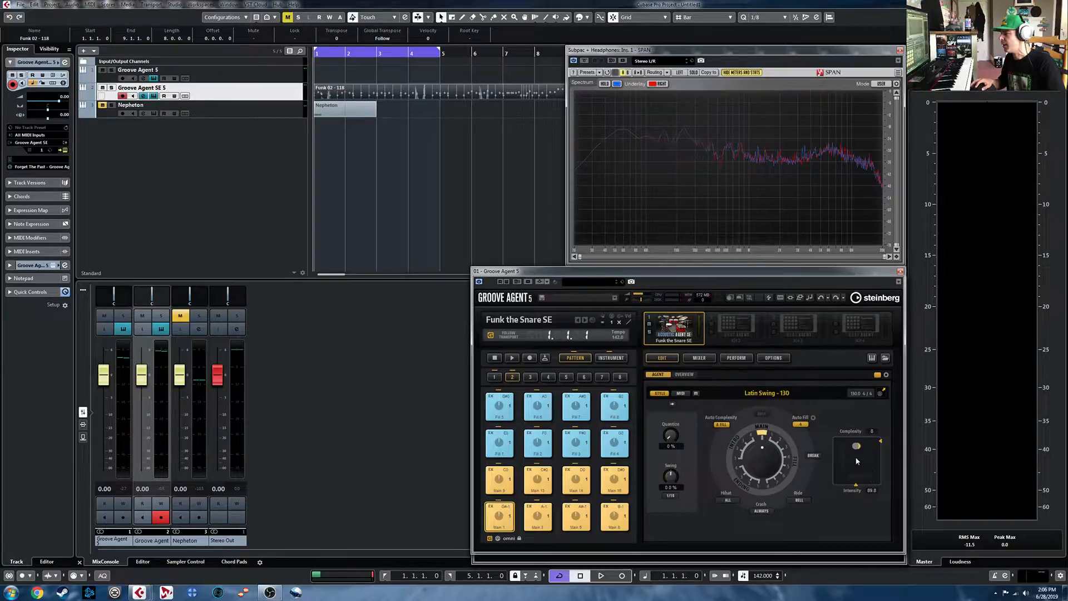
- Close the Groove Agent SE 5 instrument and delete the Funk 02 - 118 part from its track
{"action": "key", "text": "space"}
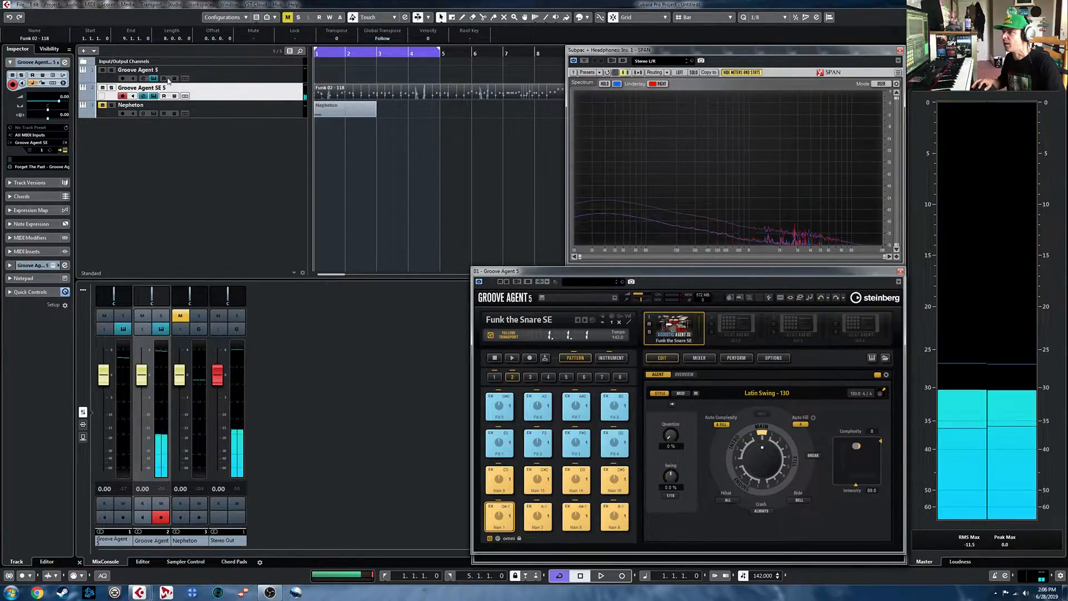
{"action": "left_click", "coordinate": [154, 96]}
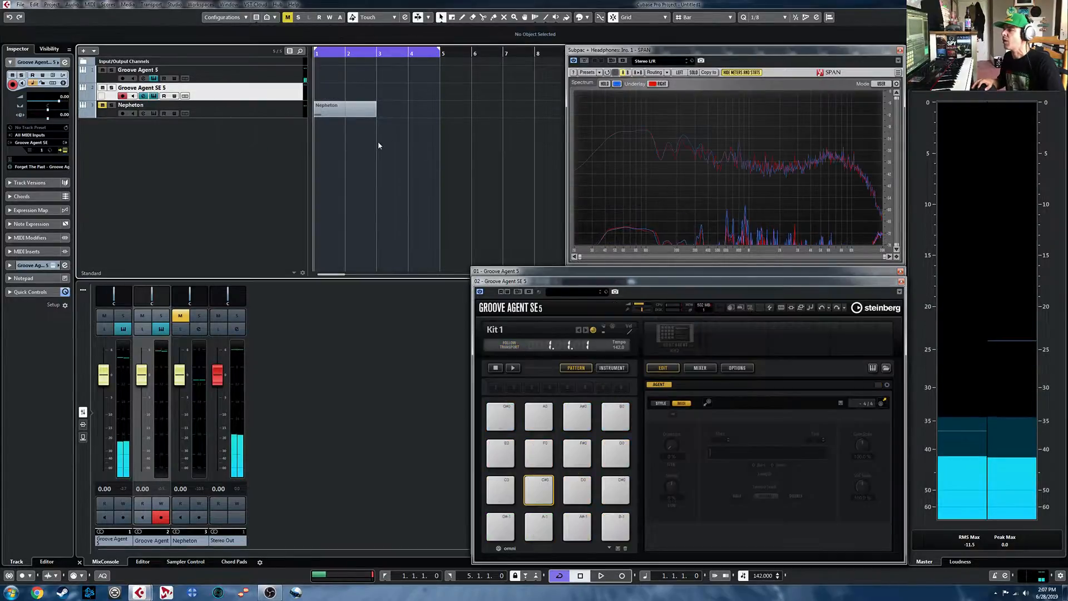
{"action": "left_click", "coordinate": [902, 282]}
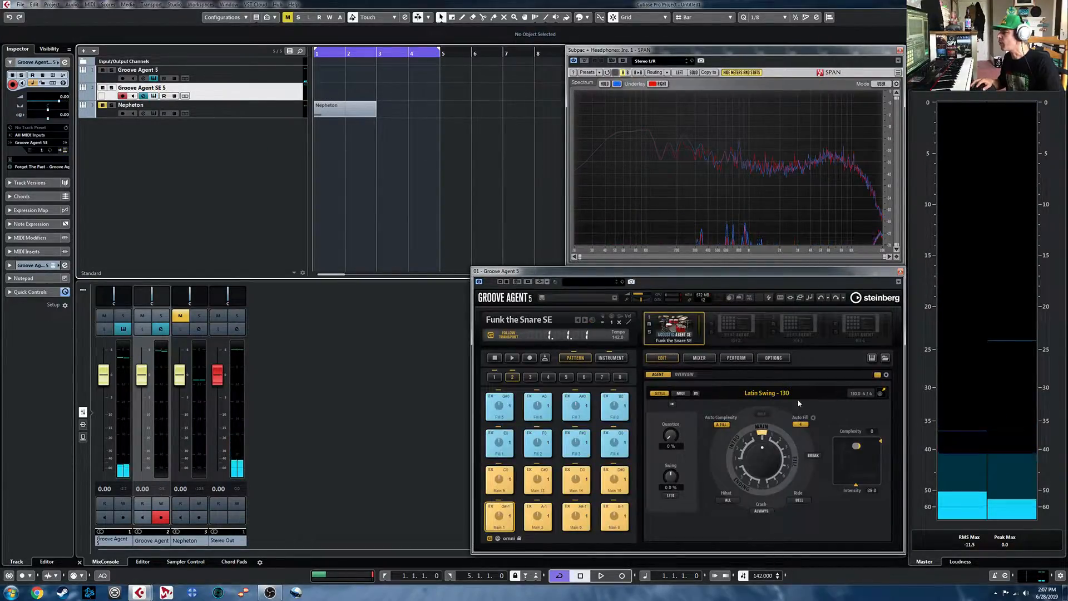
- Examine the pattern overview, MIDI pattern settings and built-in pattern editor in Groove Agent 5, and return to the style view
{"action": "left_click", "coordinate": [684, 374]}
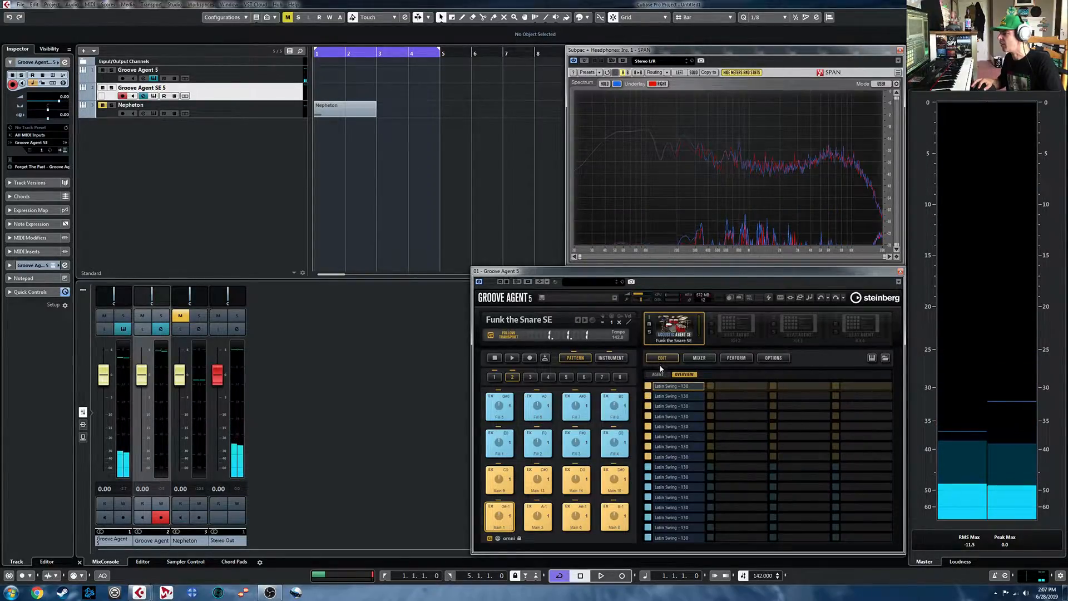
{"action": "left_click", "coordinate": [658, 374]}
{"action": "left_click", "coordinate": [680, 393]}
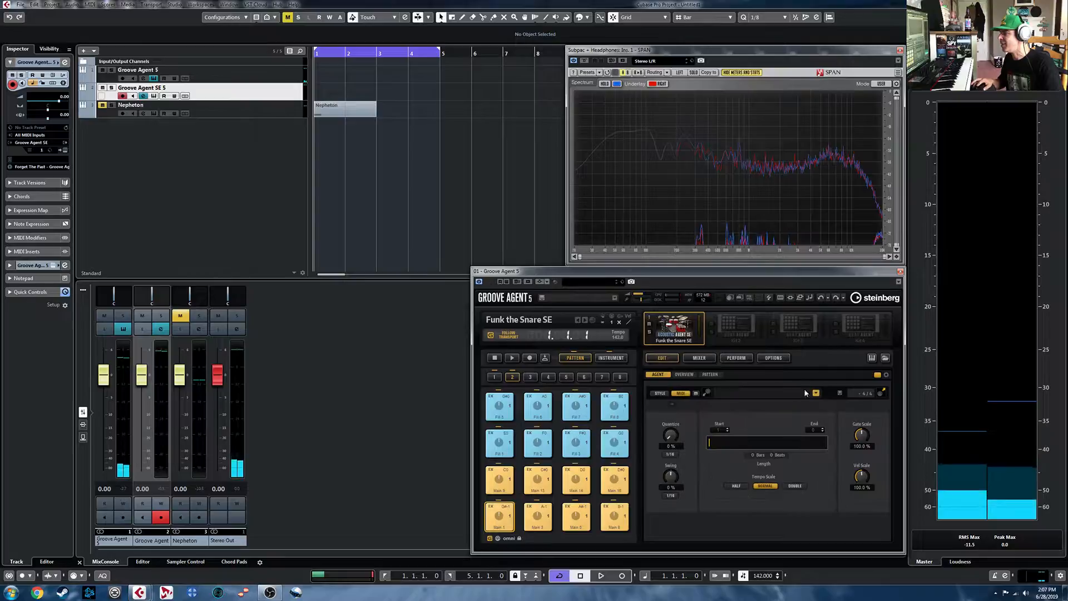
{"action": "left_click", "coordinate": [712, 375]}
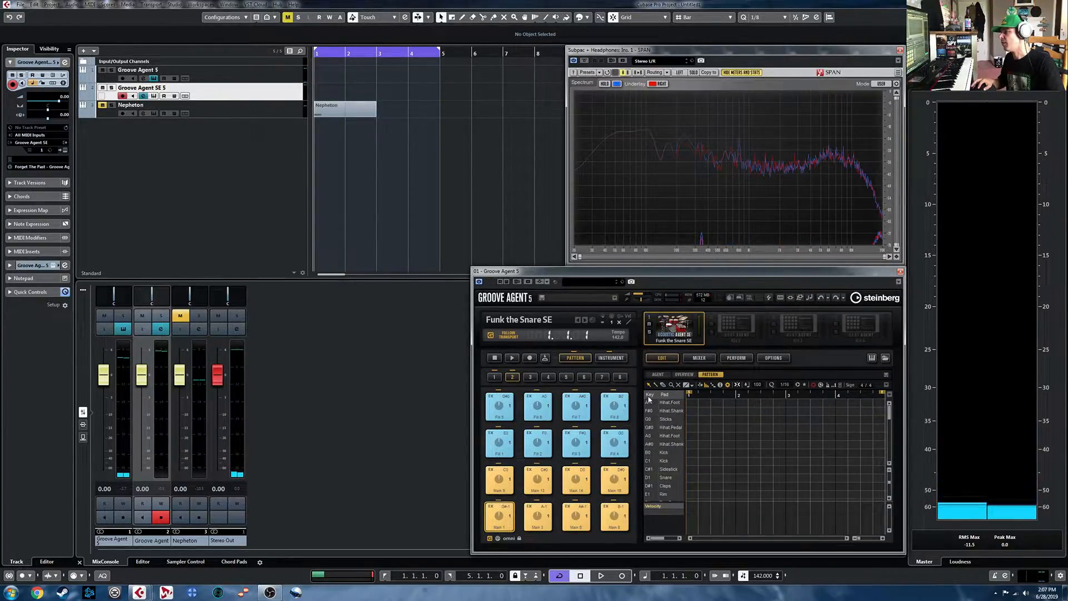
{"action": "left_click", "coordinate": [656, 375]}
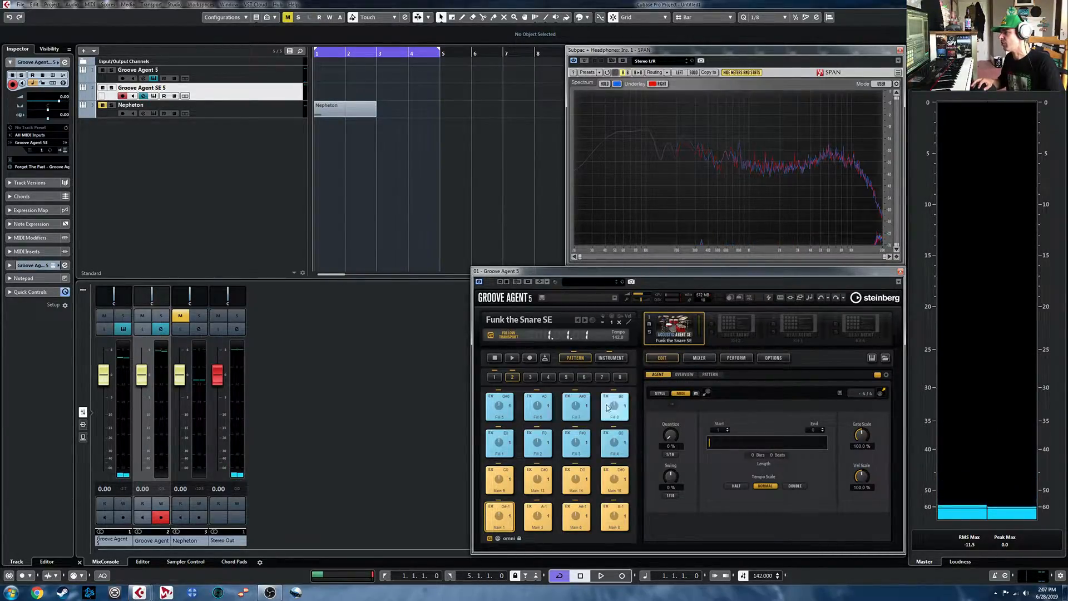
{"action": "left_click", "coordinate": [660, 393]}
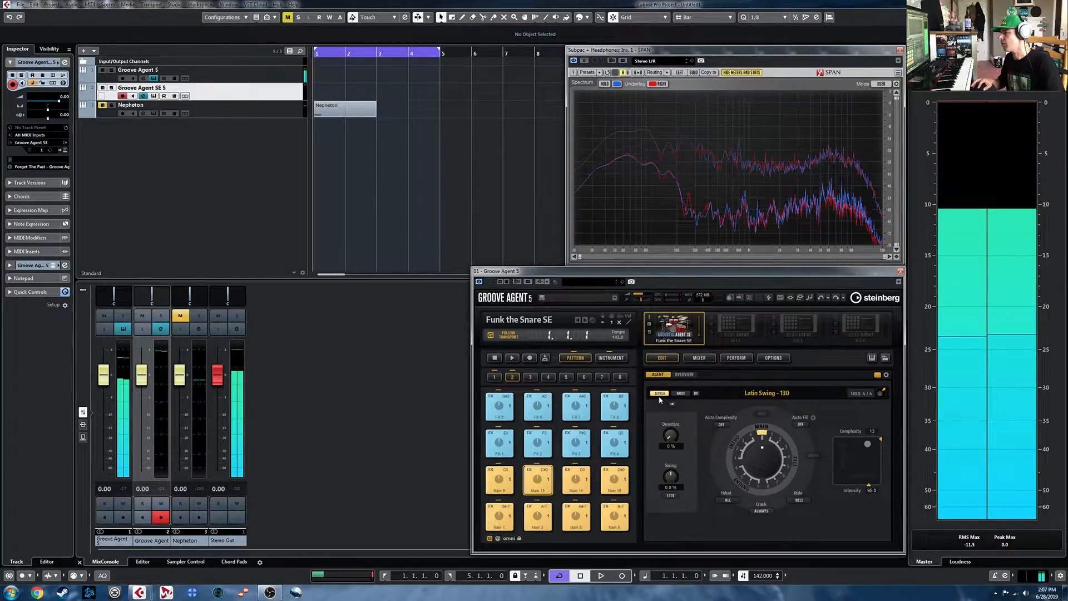
- Convert the Latin Swing - 130 style to a MIDI pattern, inspect its notes, and place it on the Groove Agent 5 track at bar 1
{"action": "left_click", "coordinate": [680, 393]}
{"action": "left_click", "coordinate": [710, 374]}
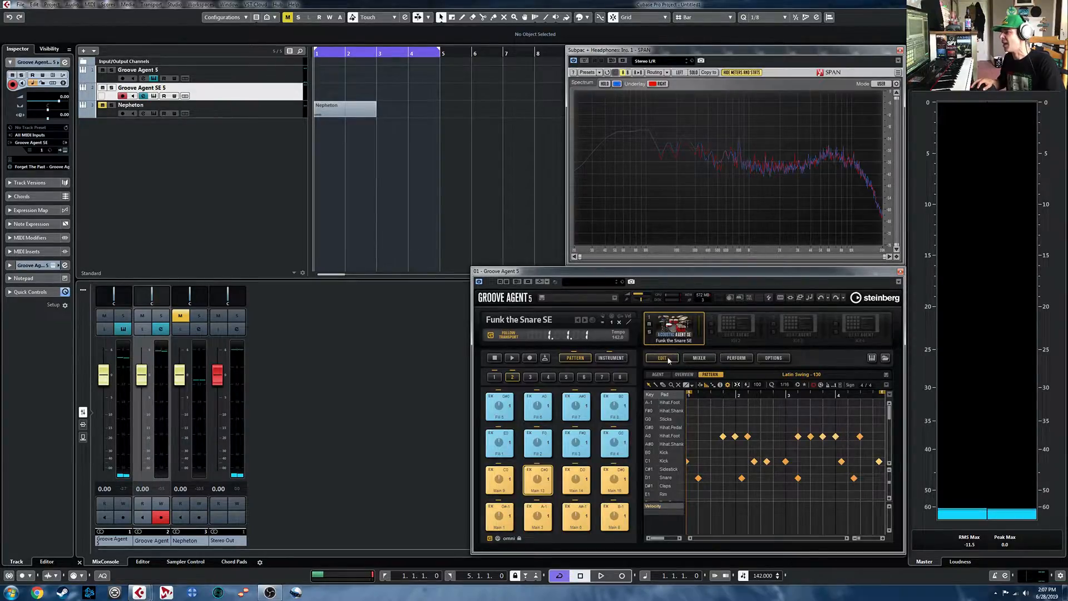
{"action": "left_click", "coordinate": [659, 374]}
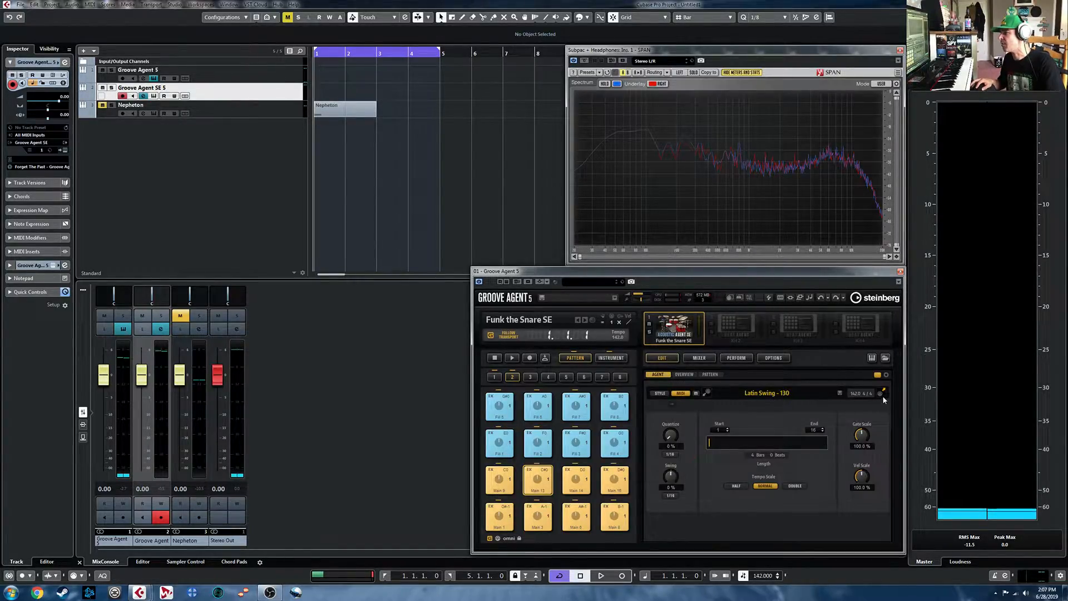
{"action": "left_click_drag", "start_coordinate": [849, 382], "coordinate": [321, 80]}
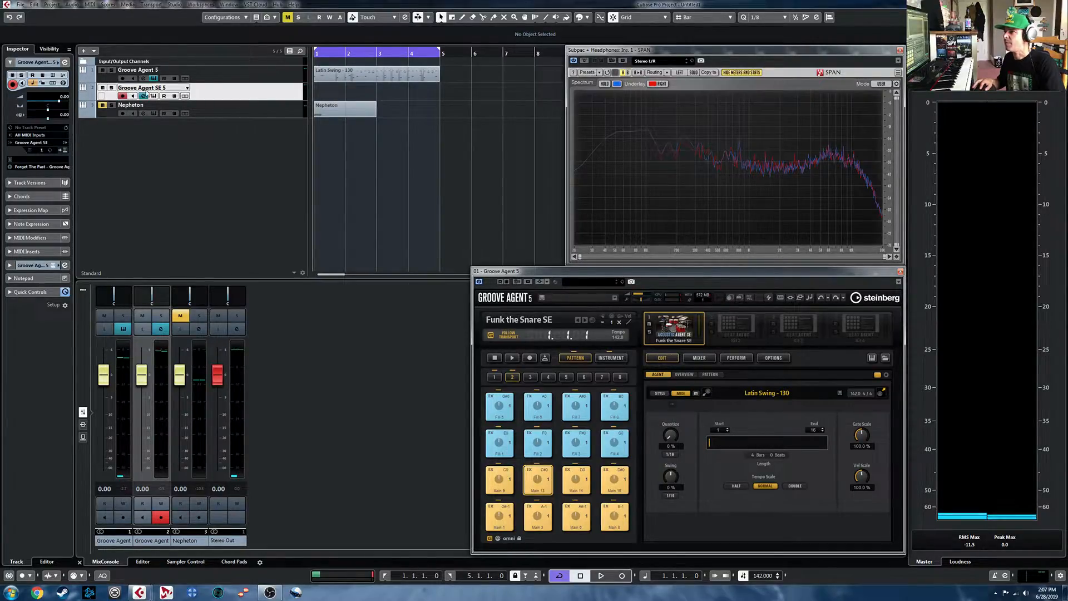
- Create a drum map from the instrument for the Groove Agent 5 track and open the Latin Swing - 130 part in the Drum Editor
{"action": "left_click", "coordinate": [140, 72]}
{"action": "left_click", "coordinate": [53, 166]}
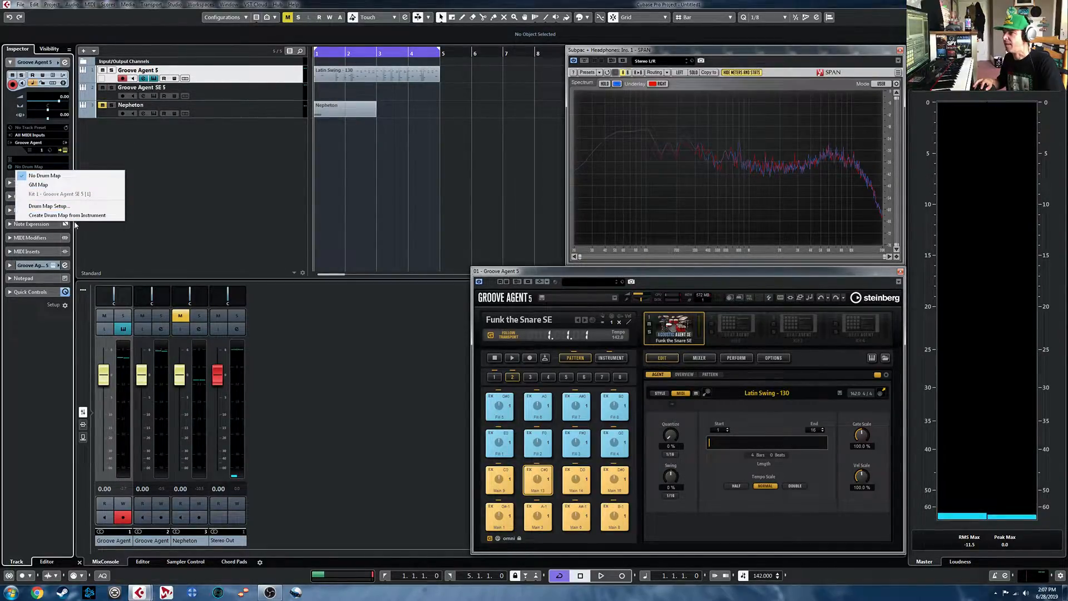
{"action": "left_click", "coordinate": [44, 194]}
{"action": "double_click", "coordinate": [376, 77]}
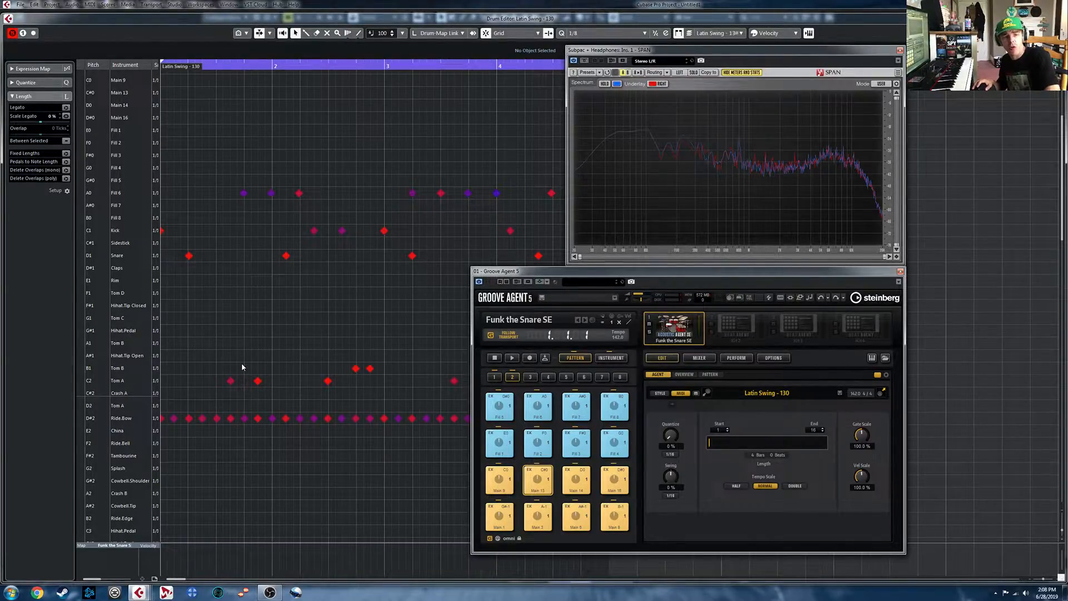
- Remove the Funk the Snare SE kit from Groove Agent 5, and delete the Latin Swing - 130 part from its track
{"action": "right_click", "coordinate": [678, 327]}
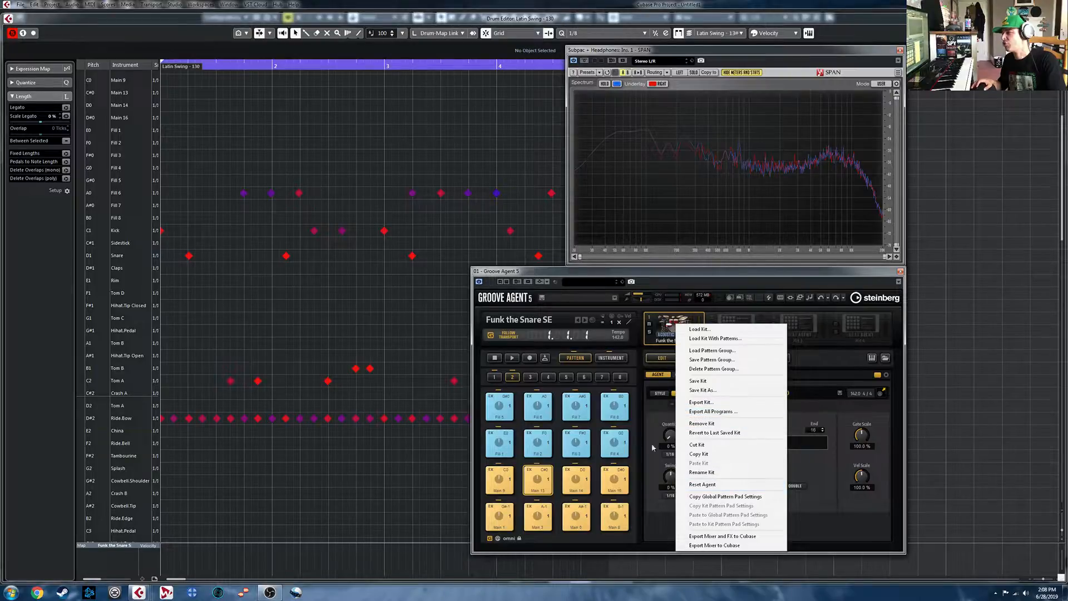
{"action": "left_click", "coordinate": [818, 415]}
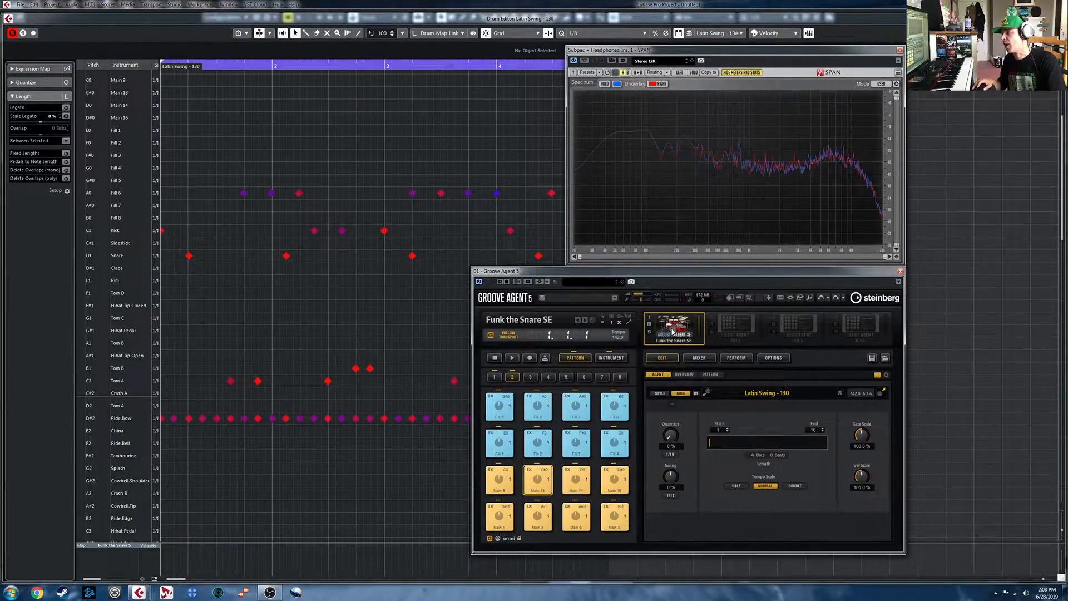
{"action": "right_click", "coordinate": [672, 330]}
{"action": "left_click", "coordinate": [718, 429]}
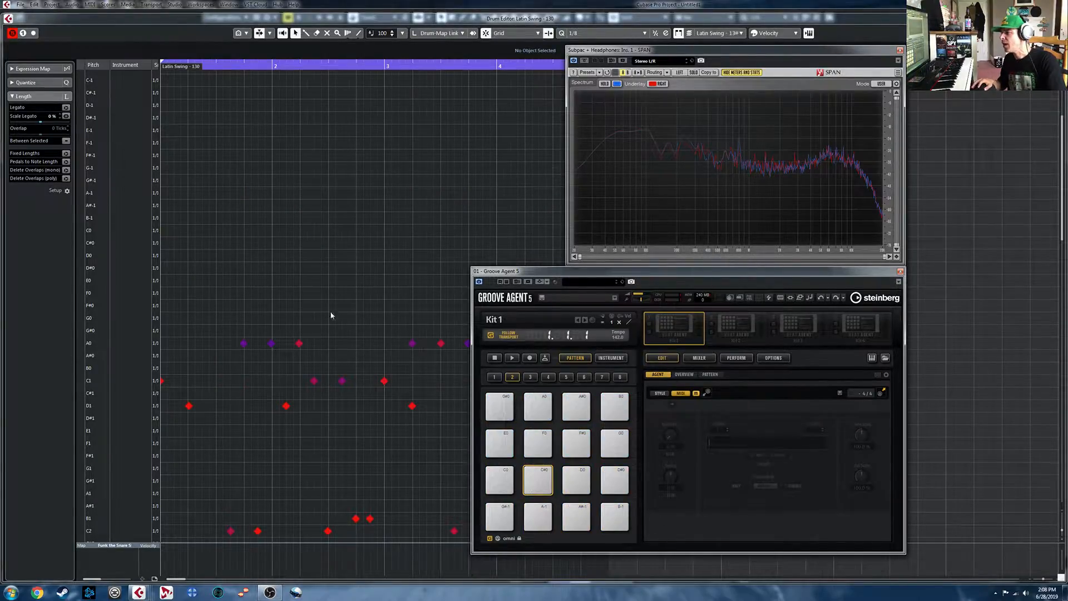
{"action": "left_click", "coordinate": [1059, 19]}
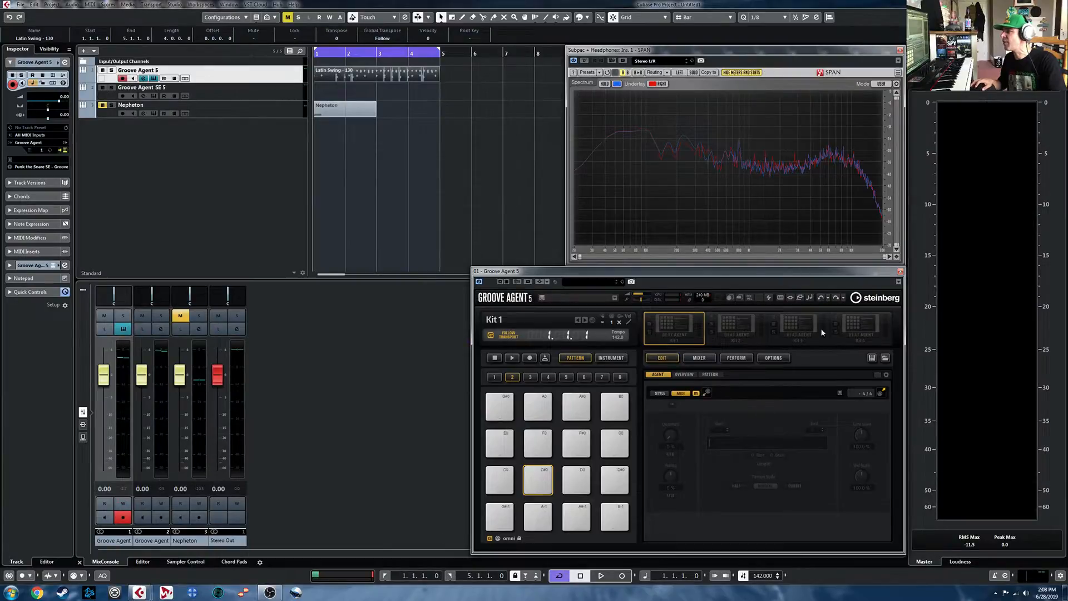
{"action": "key", "text": "Delete"}
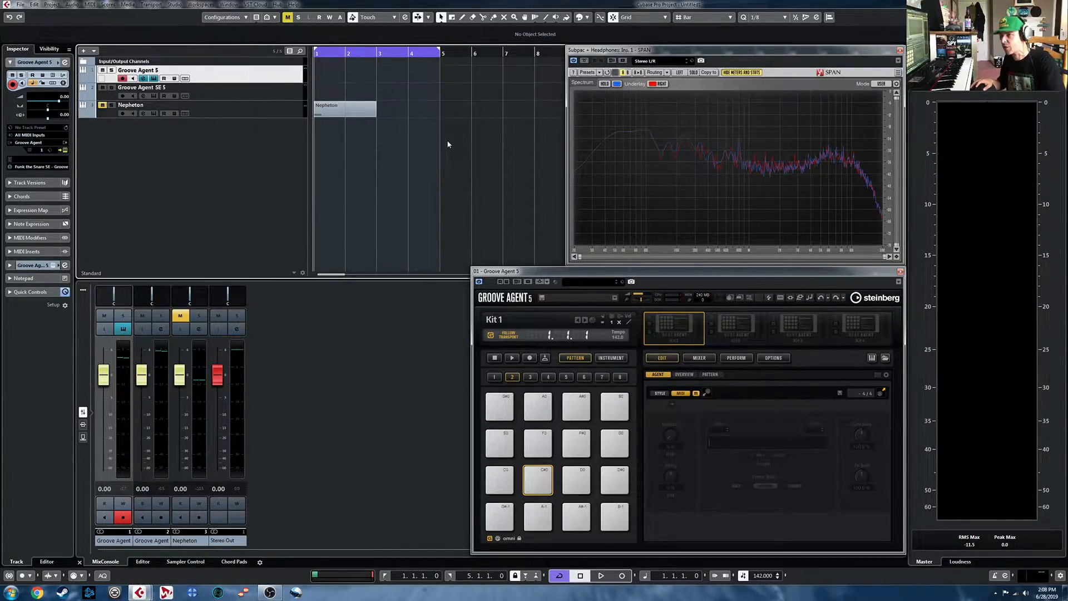
- Audition samples in the DLR_Kicks folder and load DLR_Kick_17 onto the C1 pad of Groove Agent SE 5
{"action": "left_click", "coordinate": [155, 97]}
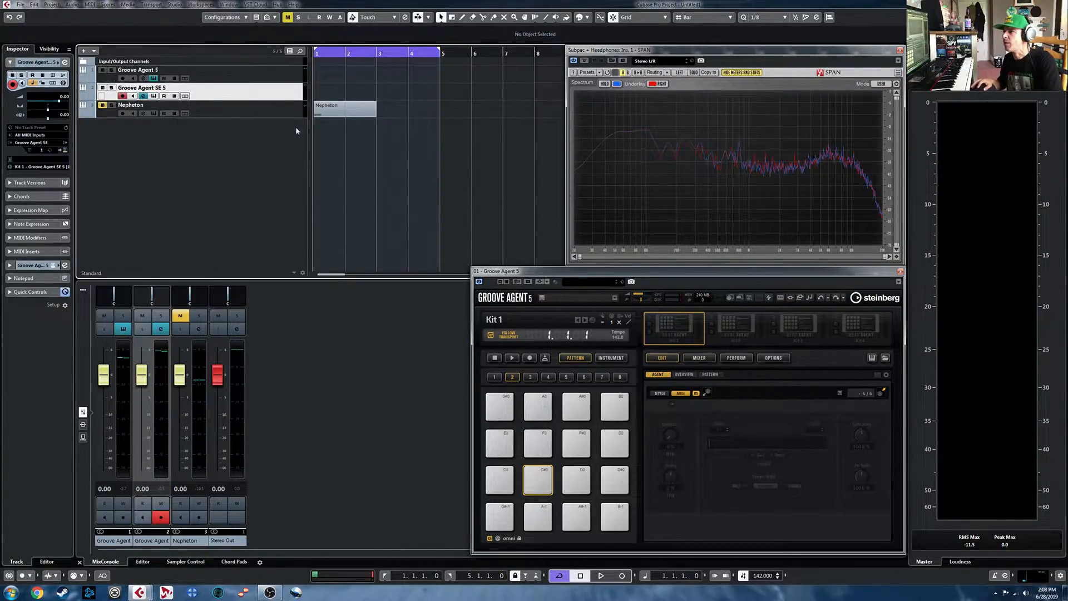
{"action": "left_click", "coordinate": [154, 96]}
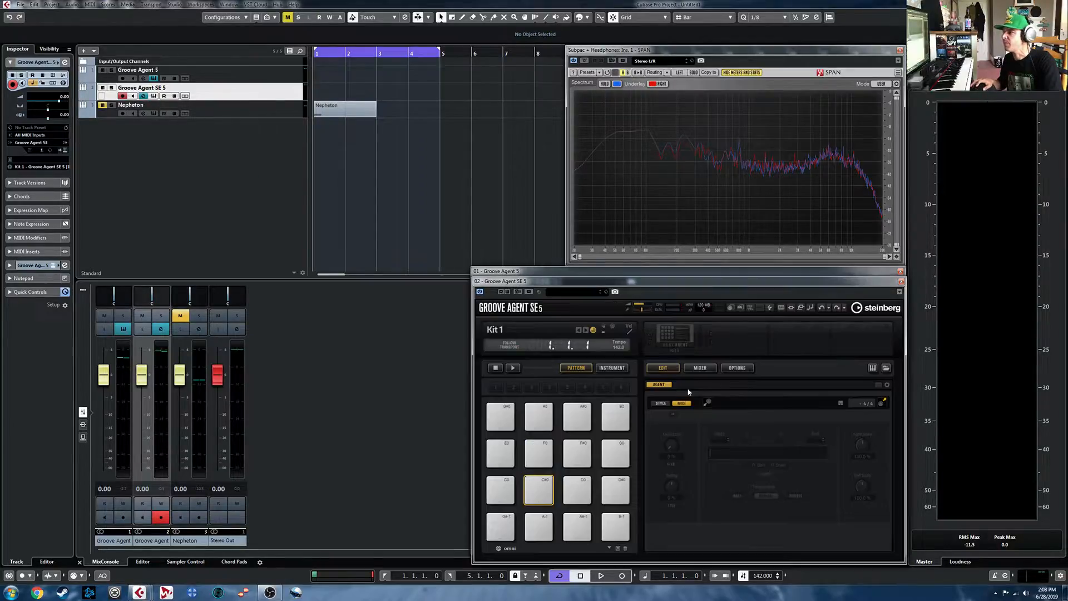
{"action": "left_click", "coordinate": [886, 369]}
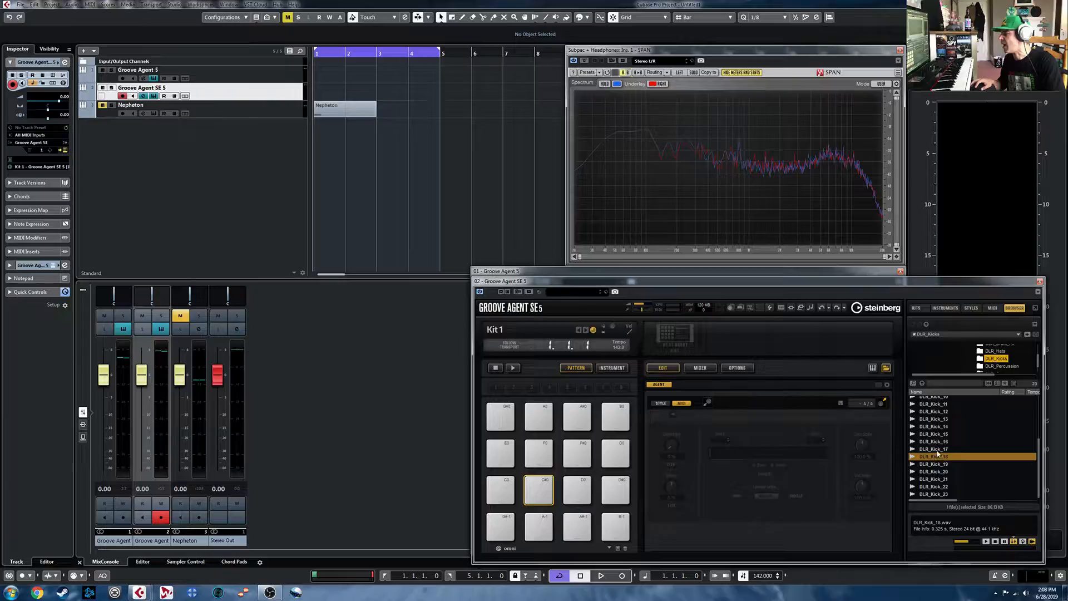
{"action": "left_click", "coordinate": [938, 450]}
{"action": "left_click", "coordinate": [939, 442]}
{"action": "left_click_drag", "start_coordinate": [938, 450], "coordinate": [500, 526]}
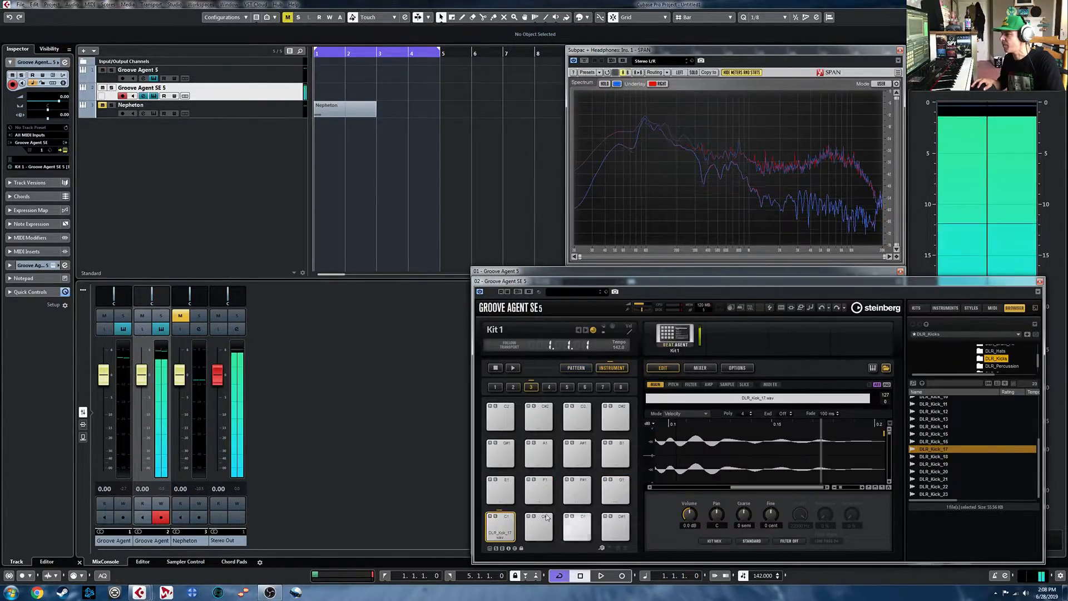
- Audition samples in the DLR_Snares folder, load DLR_Snare_07 onto the D1 pad, and play that pad
{"action": "scroll", "coordinate": [1005, 364], "scroll_direction": "down", "scroll_amount": 2}
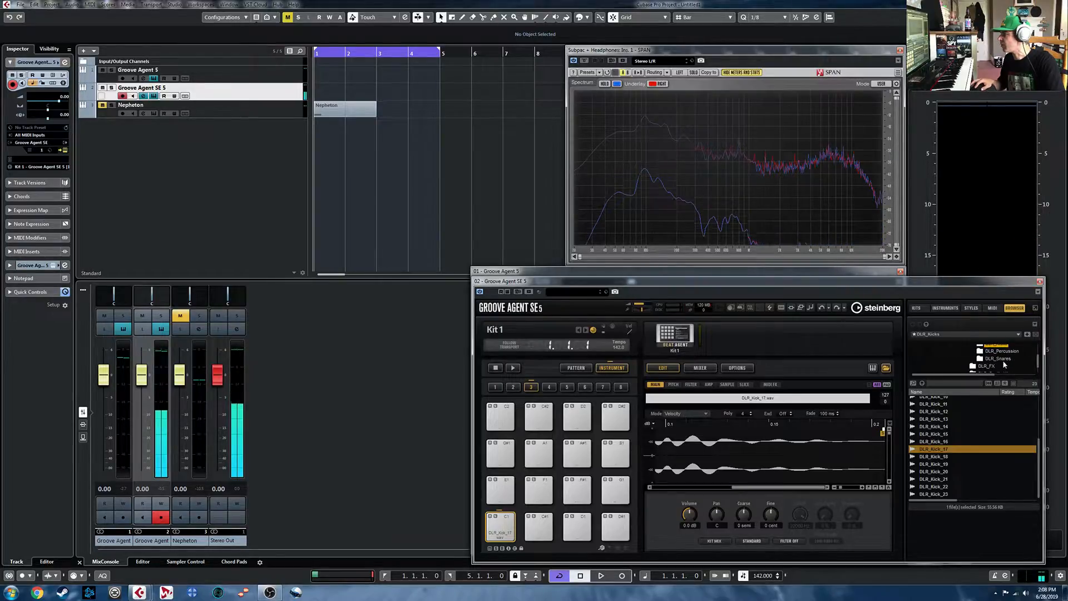
{"action": "left_click", "coordinate": [998, 358]}
{"action": "left_click", "coordinate": [941, 437]}
{"action": "left_click", "coordinate": [940, 445]}
{"action": "left_click_drag", "start_coordinate": [941, 445], "coordinate": [581, 526]}
{"action": "left_click", "coordinate": [580, 525]}
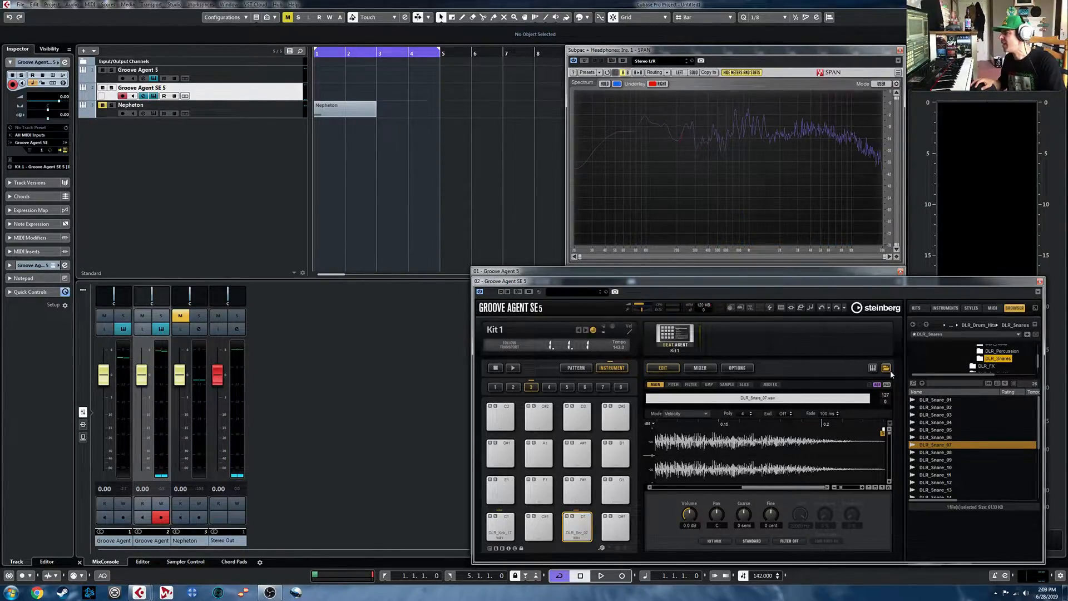
- Close Groove Agent SE 5 and show the Beat Agent kit library in Groove Agent 5
{"action": "left_click_drag", "start_coordinate": [1022, 284], "coordinate": [906, 285]}
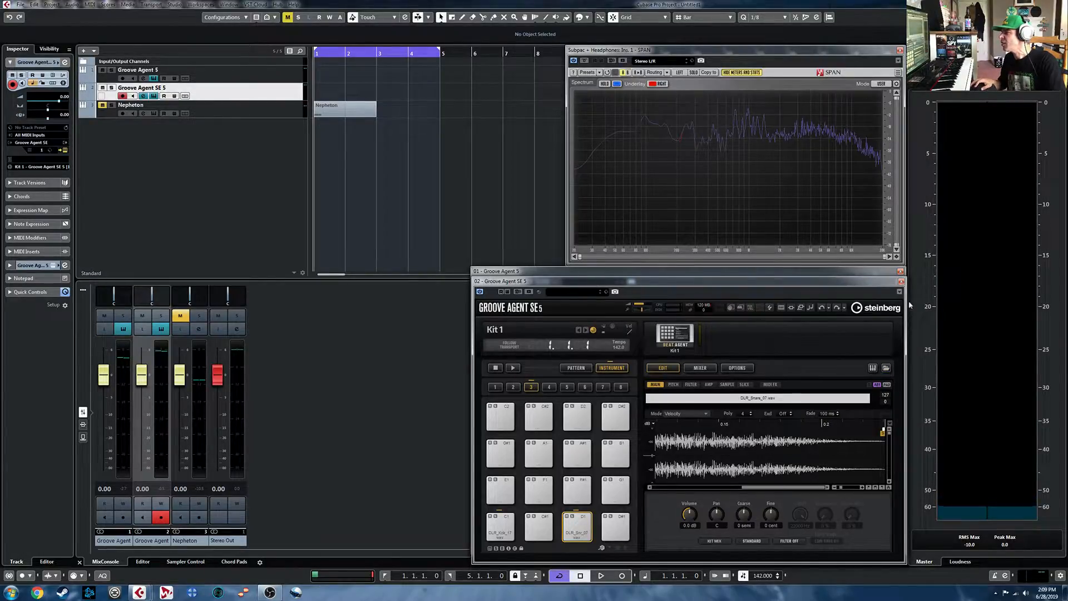
{"action": "left_click", "coordinate": [902, 282]}
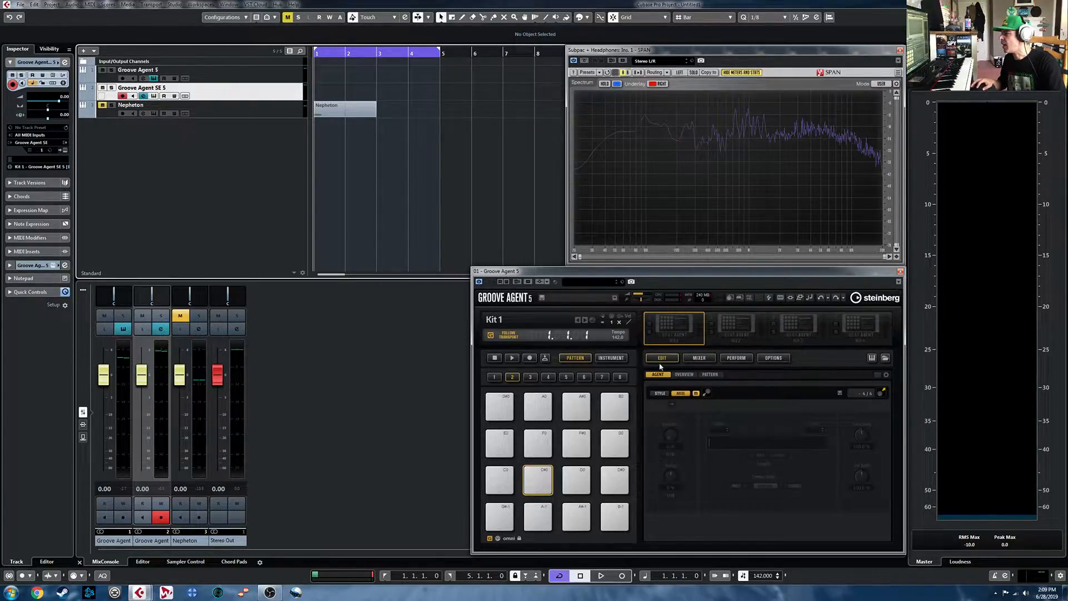
{"action": "left_click", "coordinate": [885, 360]}
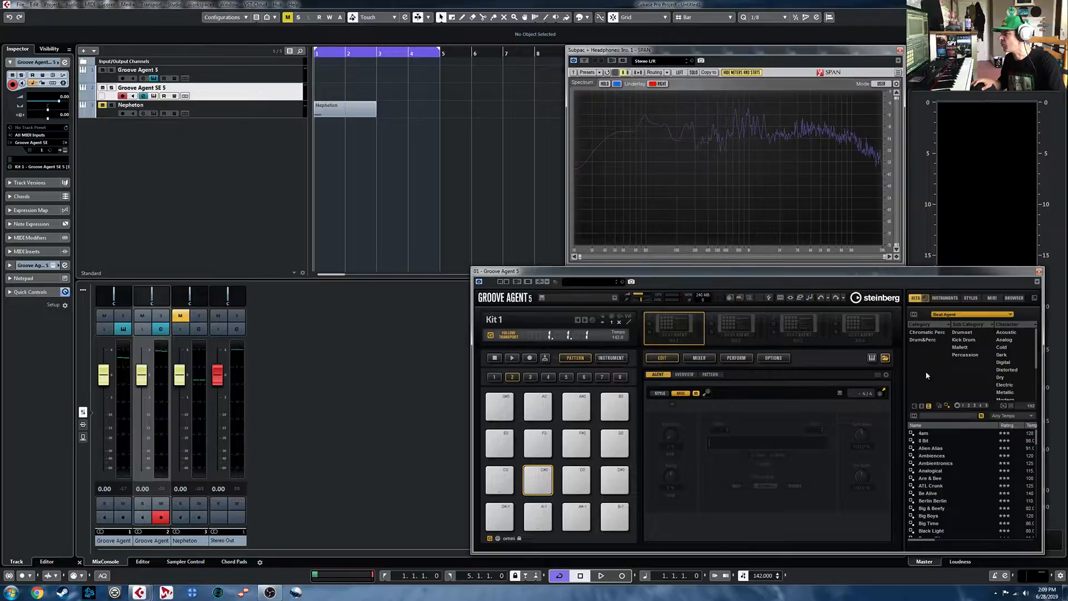
- Solo the Nepheton track and open its drum machine instrument
{"action": "left_click", "coordinate": [255, 109]}
{"action": "left_click", "coordinate": [111, 106]}
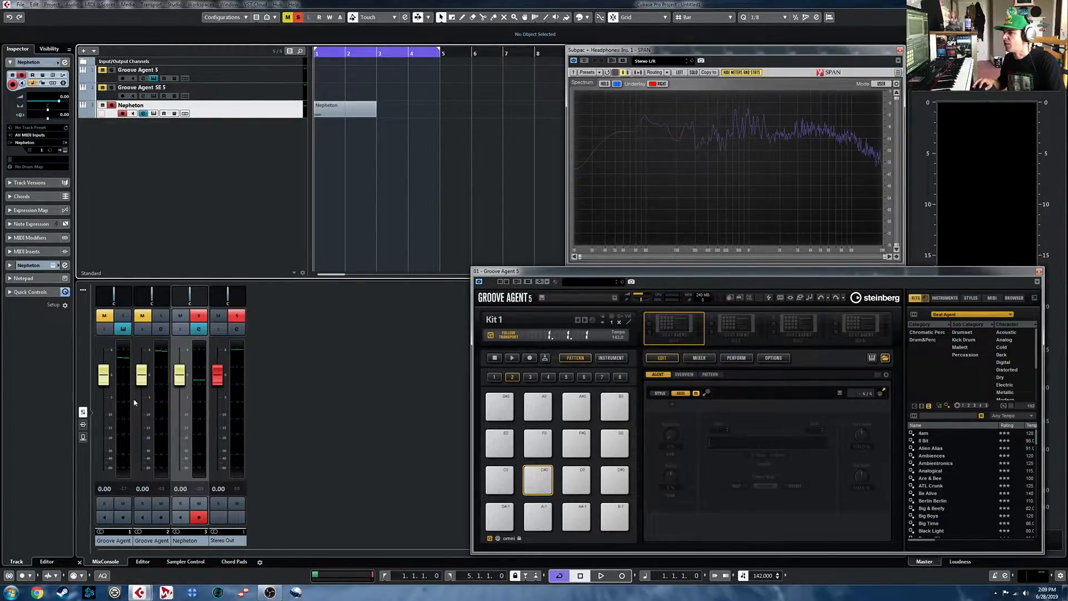
{"action": "left_click", "coordinate": [160, 113]}
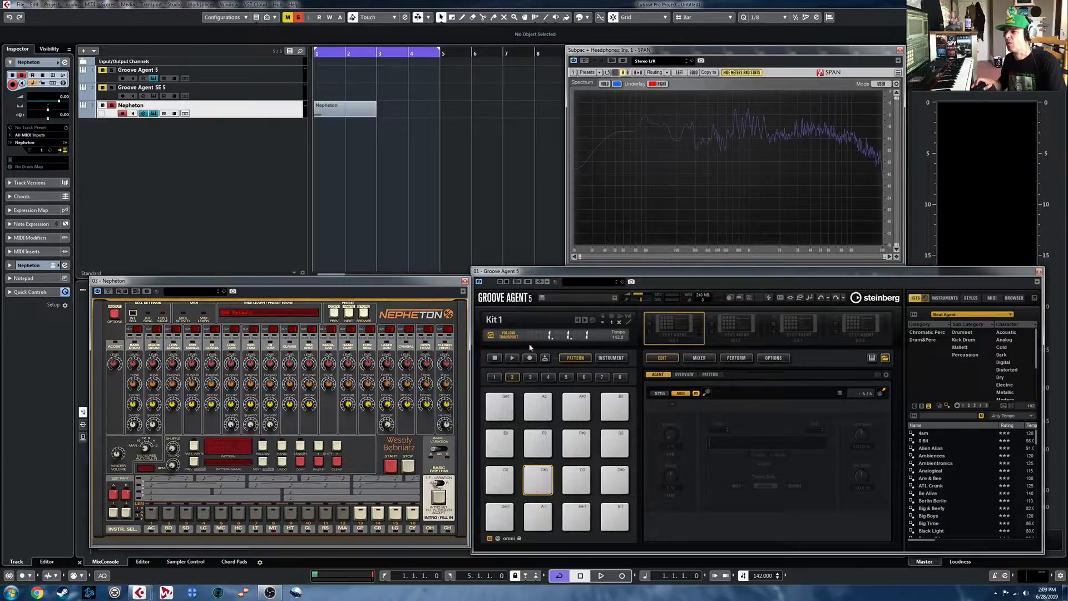
- Explore Nepheton's bass drum level and decay controls and its open hi-hat controls
{"action": "left_click_drag", "start_coordinate": [134, 362], "coordinate": [135, 341]}
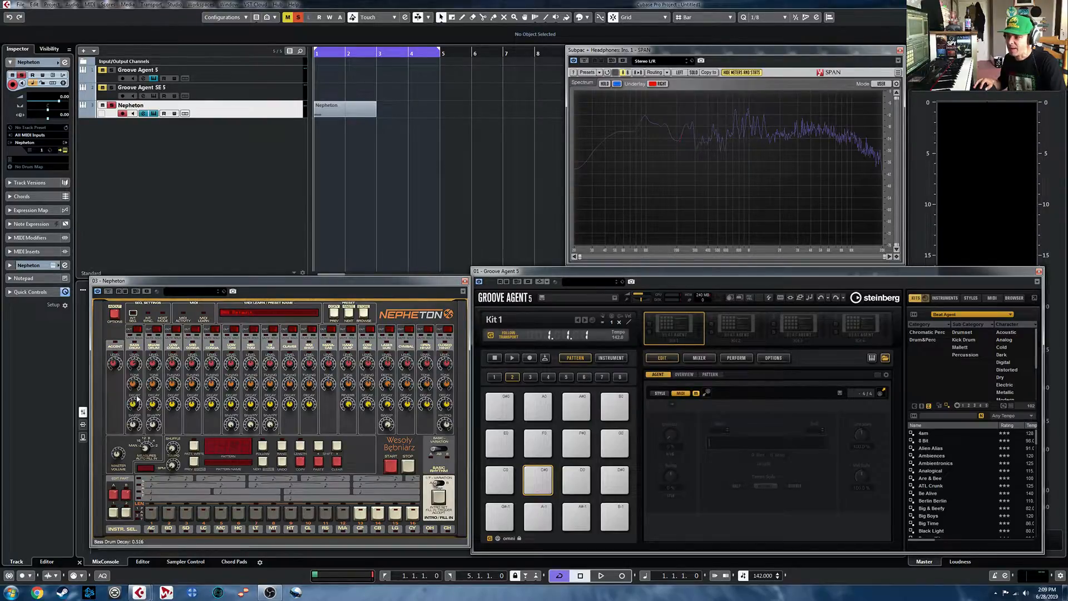
{"action": "left_click_drag", "start_coordinate": [137, 401], "coordinate": [137, 388]}
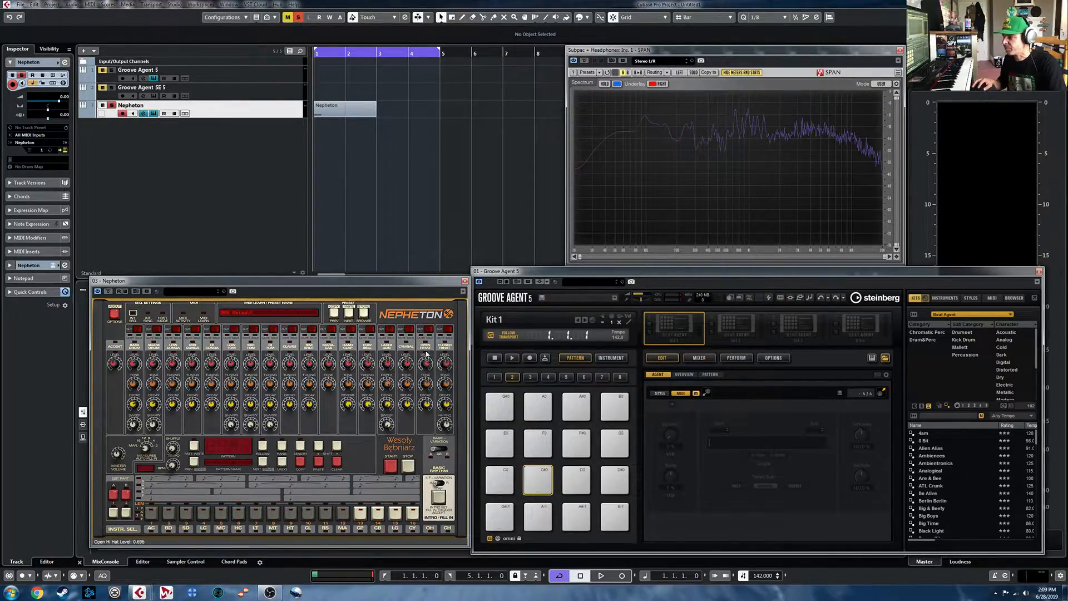
{"action": "left_click_drag", "start_coordinate": [428, 387], "coordinate": [428, 374]}
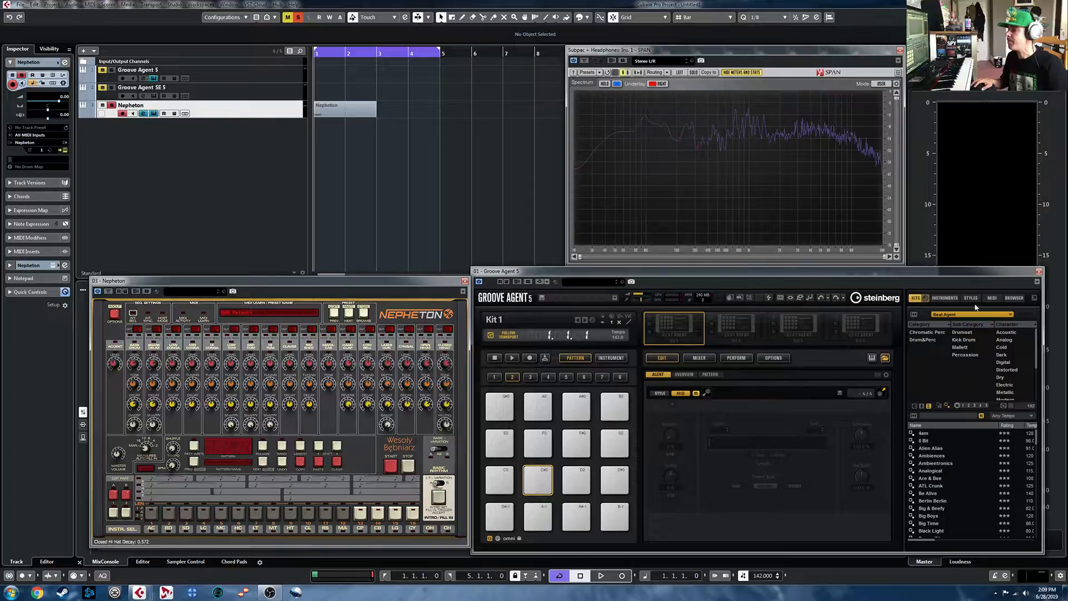
- Open the Groove Agent SE 5 instrument with its browser shown and remove the agent from its kit slot
{"action": "left_click", "coordinate": [199, 101]}
{"action": "left_click", "coordinate": [154, 96]}
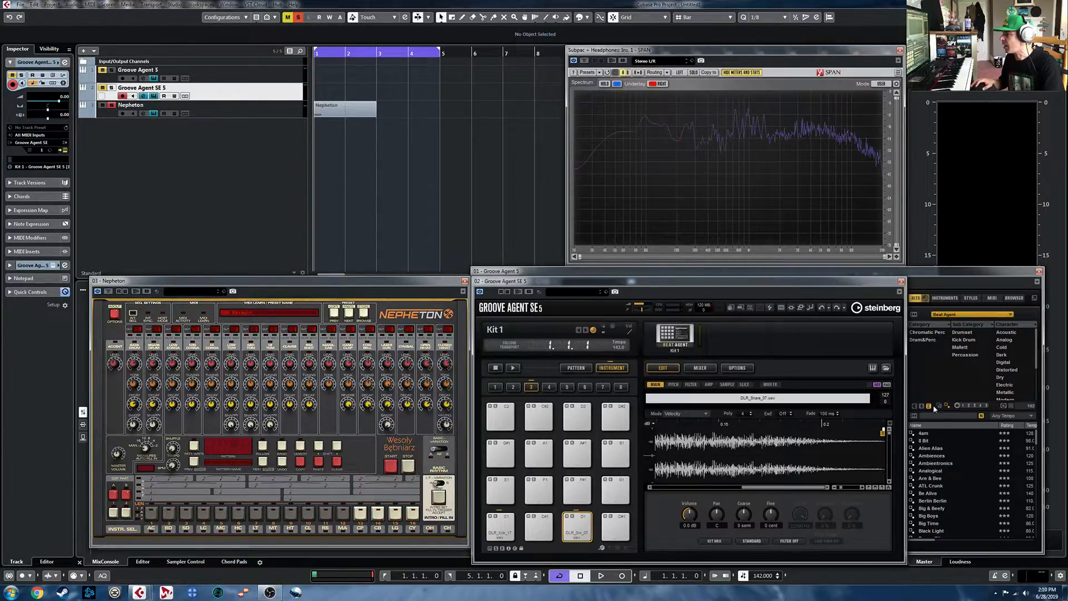
{"action": "left_click", "coordinate": [886, 368]}
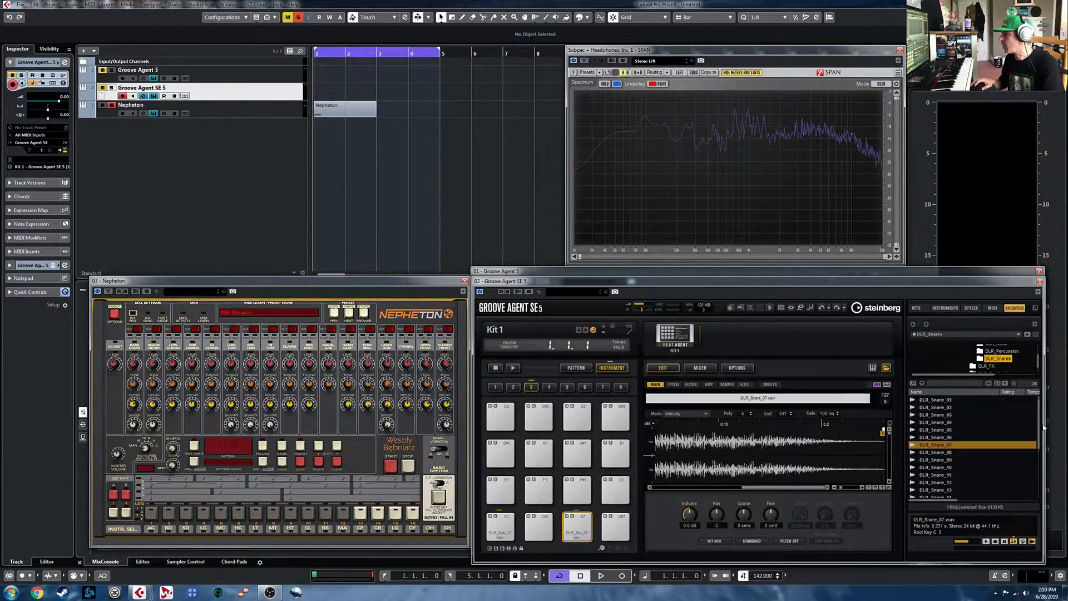
{"action": "right_click", "coordinate": [668, 340]}
{"action": "left_click", "coordinate": [707, 418]}
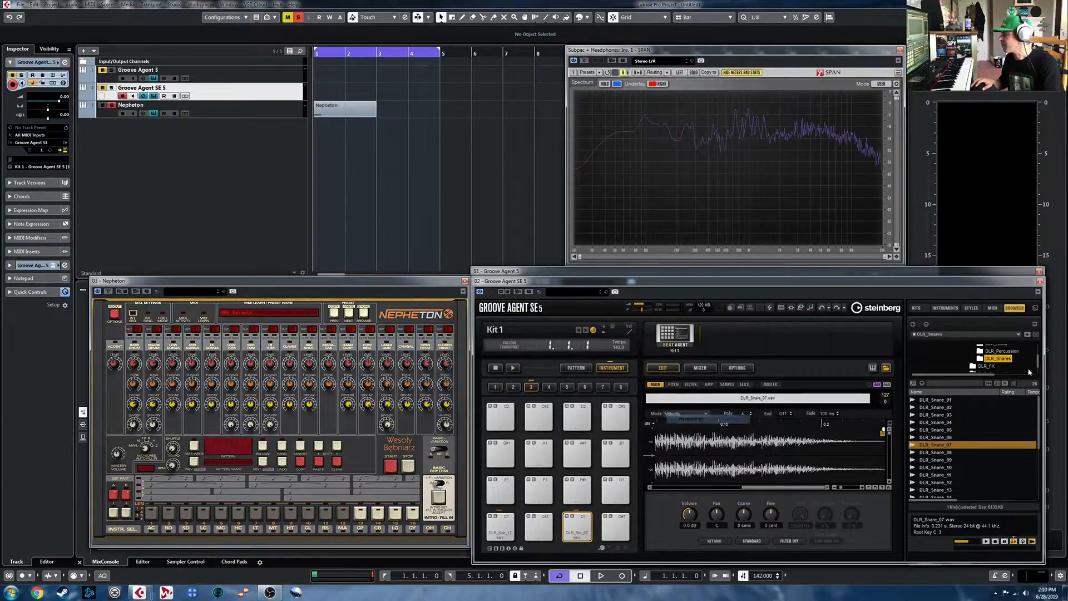
- Load the Vintage Masterclass SE kit from the Funk Essentials library into Groove Agent SE 5
{"action": "left_click", "coordinate": [917, 309]}
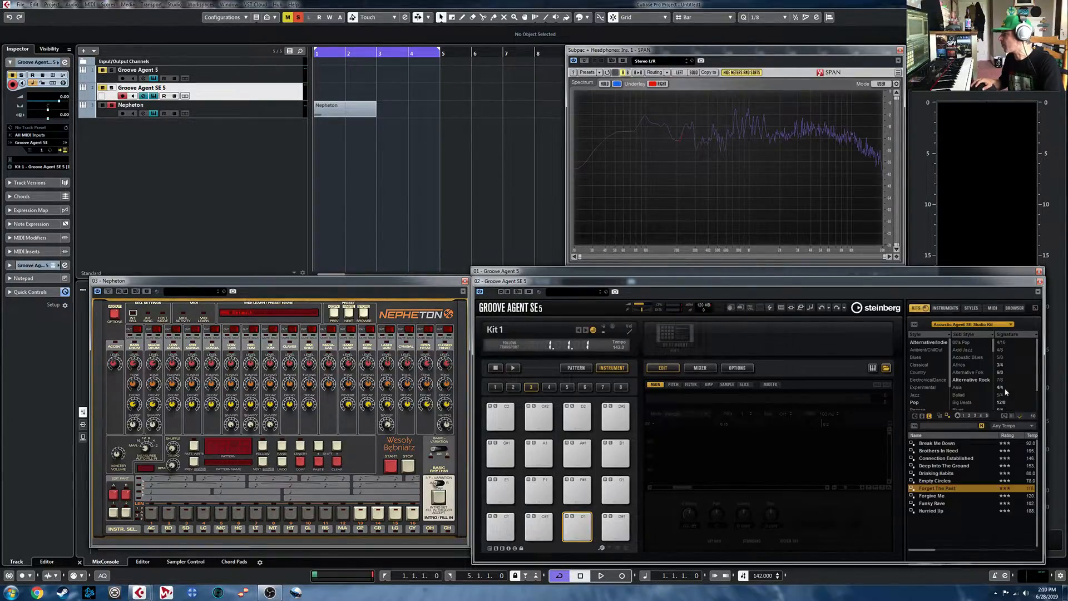
{"action": "scroll", "coordinate": [982, 497], "scroll_direction": "down", "scroll_amount": 3}
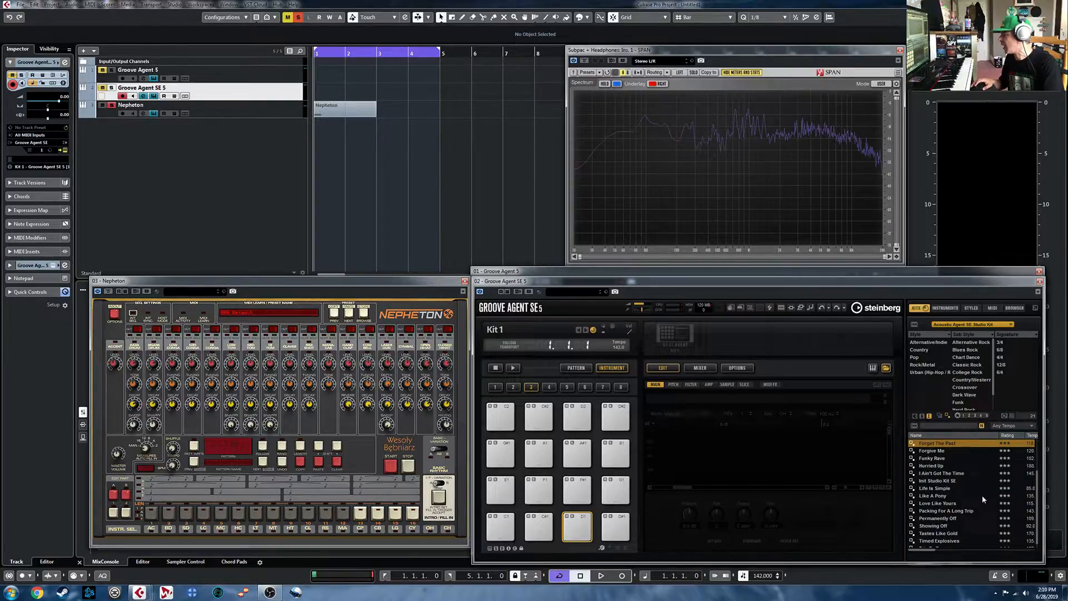
{"action": "scroll", "coordinate": [980, 498], "scroll_direction": "up", "scroll_amount": 3}
{"action": "left_click", "coordinate": [988, 324]}
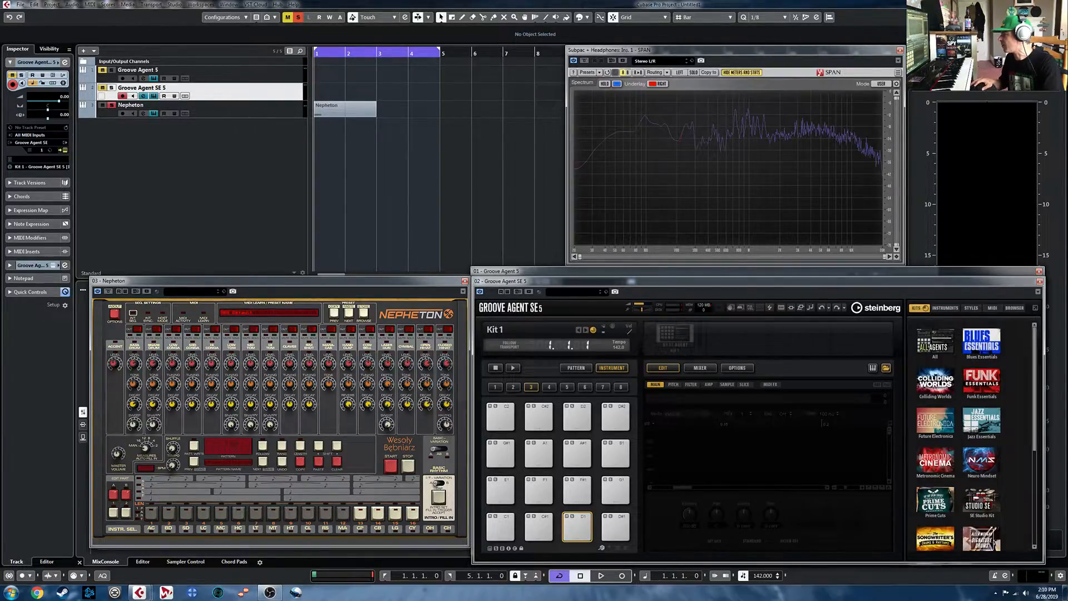
{"action": "left_click", "coordinate": [981, 385]}
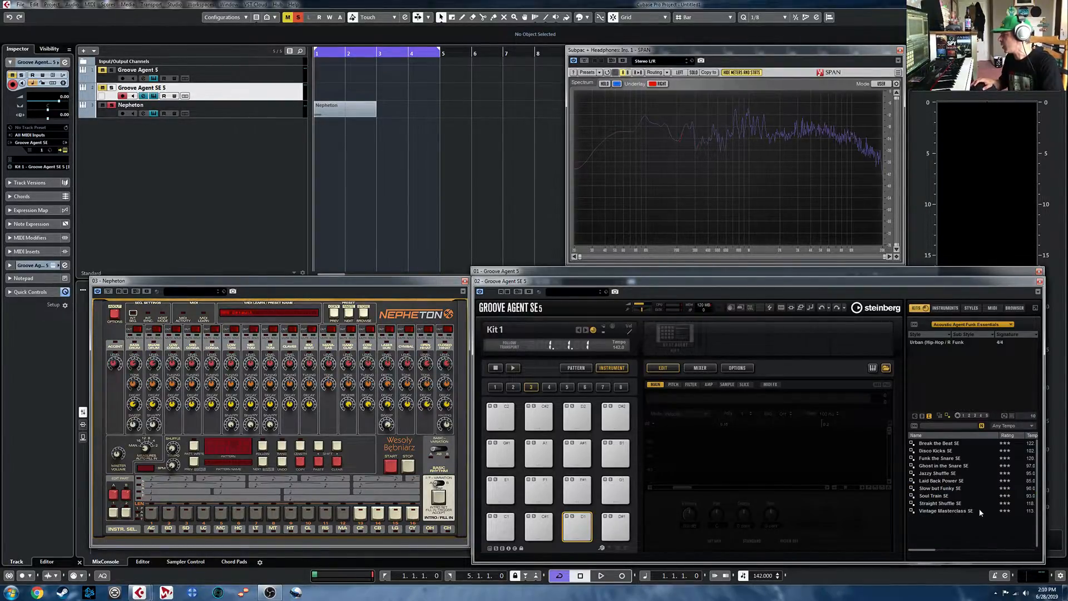
{"action": "left_click", "coordinate": [951, 511]}
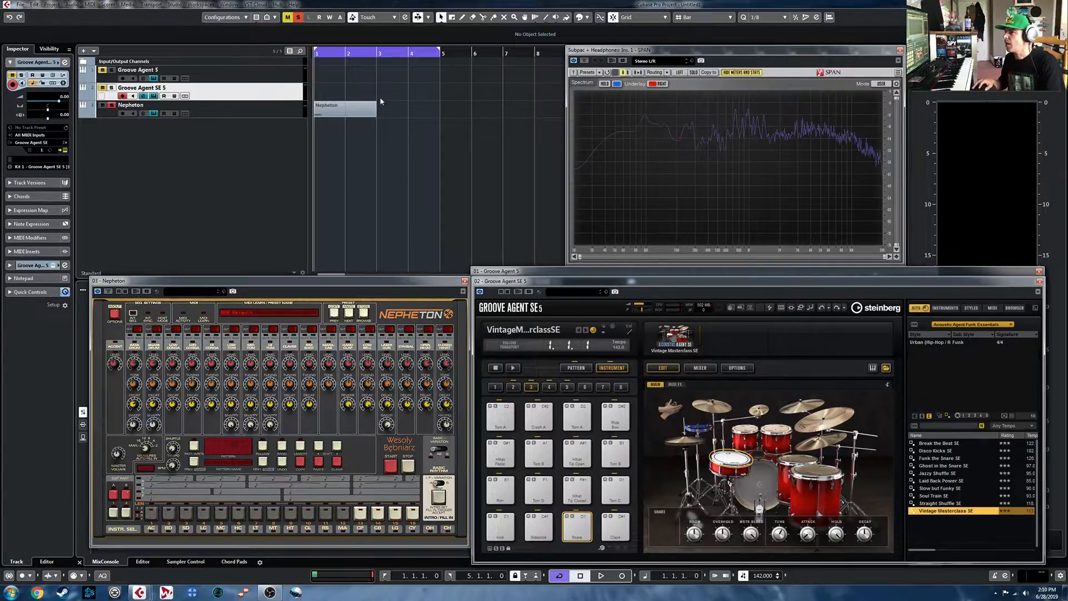
- Close Groove Agent SE 5 and show the sample recorder for Groove Agent 5's instrument pads, with the browser hidden
{"action": "left_click", "coordinate": [889, 368]}
{"action": "left_click", "coordinate": [901, 282]}
{"action": "left_click", "coordinate": [886, 359]}
{"action": "left_click", "coordinate": [611, 358]}
{"action": "left_click", "coordinate": [823, 374]}
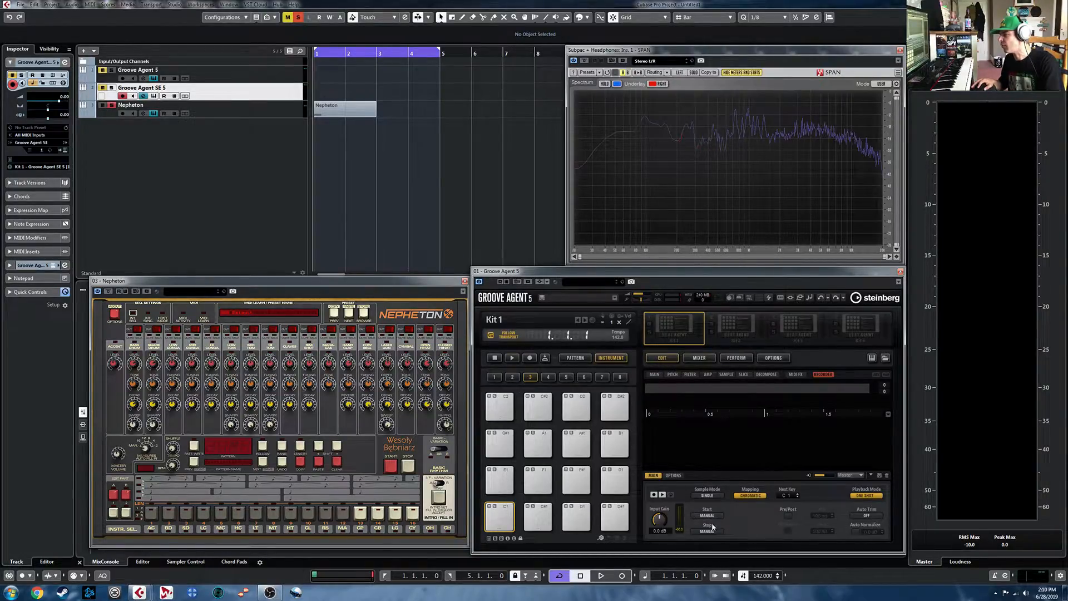
- Configure the recorder with As Played mapping, Audio Threshold for start and stop, and Zero Crossing auto trim
{"action": "left_click", "coordinate": [758, 500]}
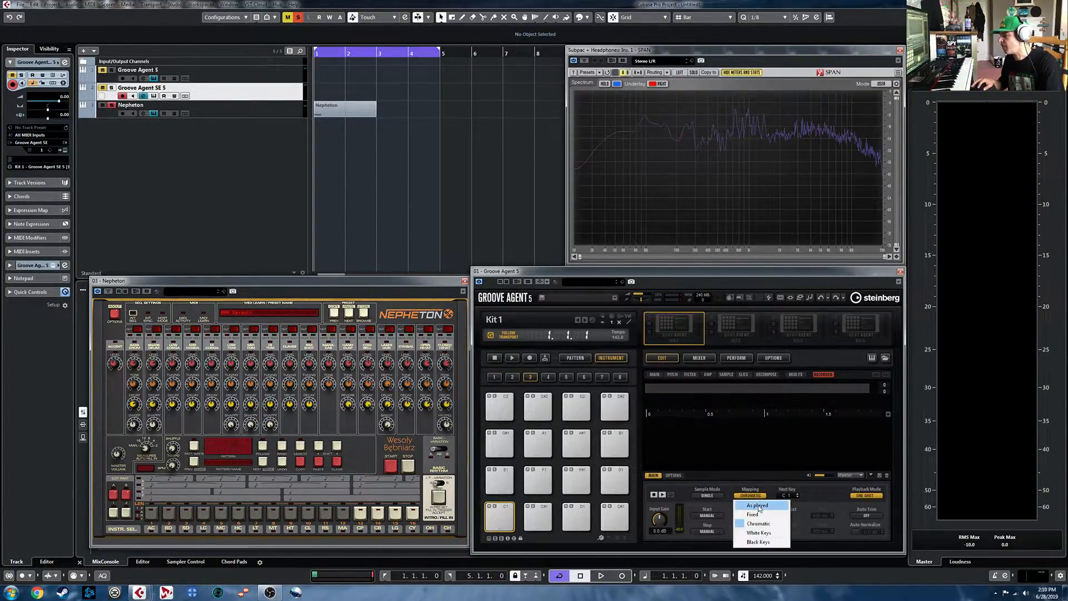
{"action": "left_click", "coordinate": [749, 506]}
{"action": "left_click", "coordinate": [707, 515]}
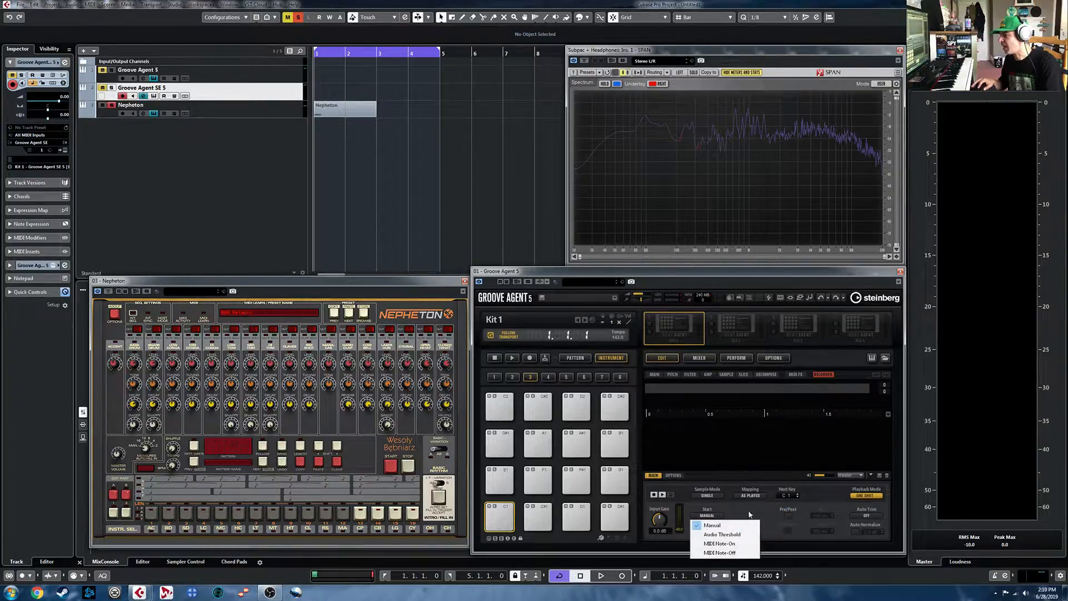
{"action": "left_click", "coordinate": [733, 534]}
{"action": "left_click", "coordinate": [708, 531]}
{"action": "left_click", "coordinate": [757, 551]}
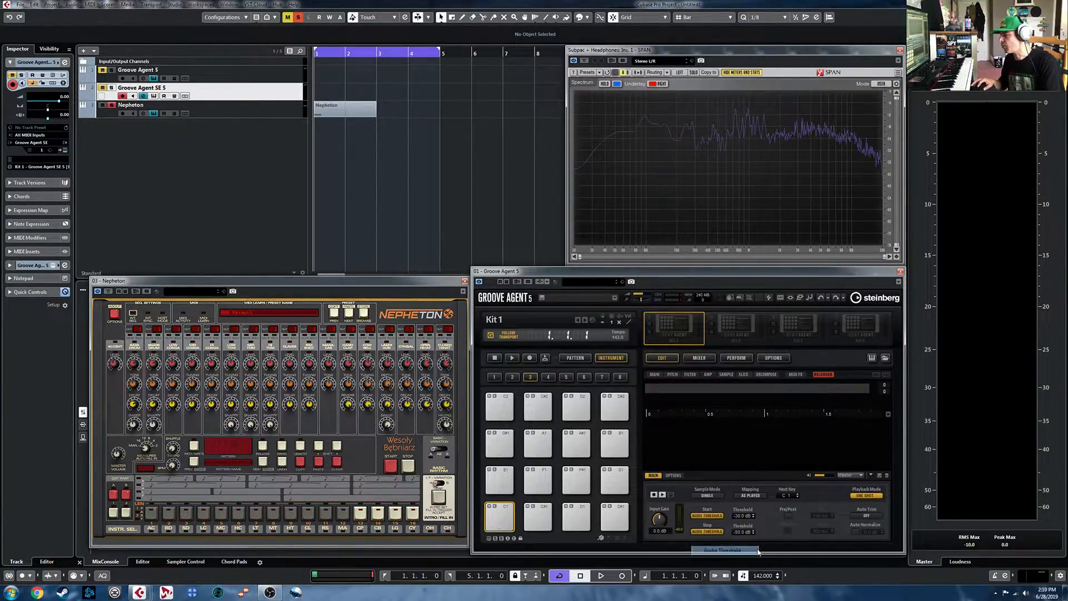
{"action": "left_click", "coordinate": [877, 515]}
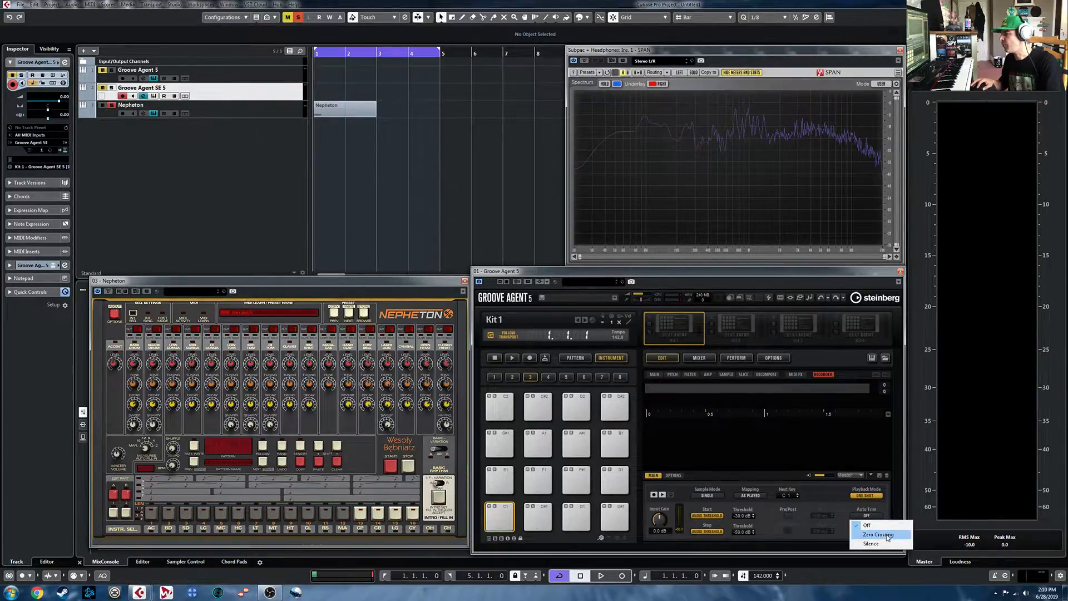
{"action": "left_click", "coordinate": [889, 536]}
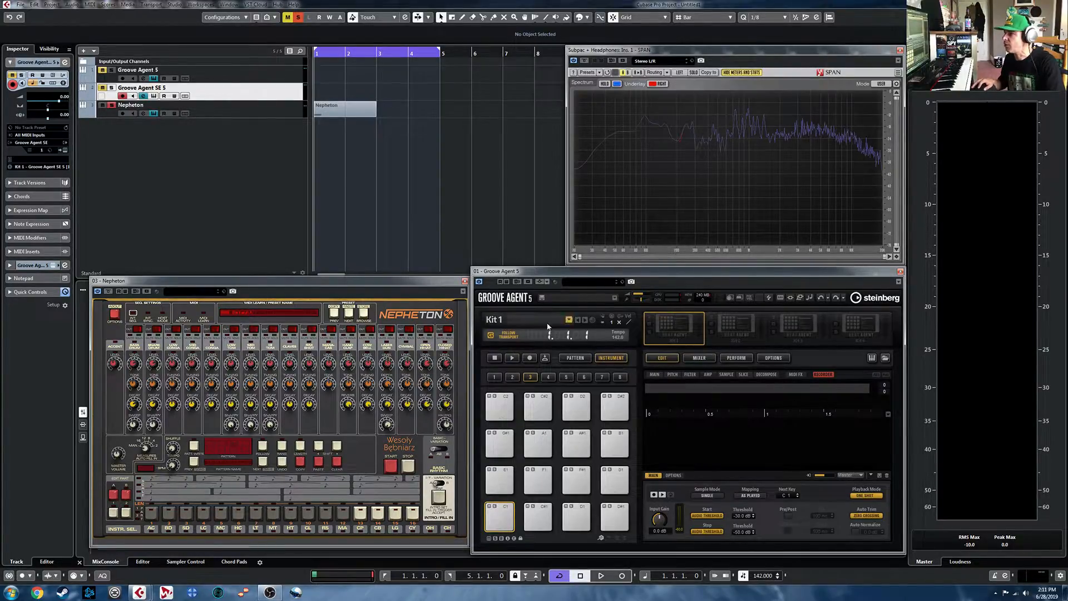
- Activate Groove Agent 5's side-chain input and route a Nepheton audio send to it
{"action": "left_click", "coordinate": [540, 282]}
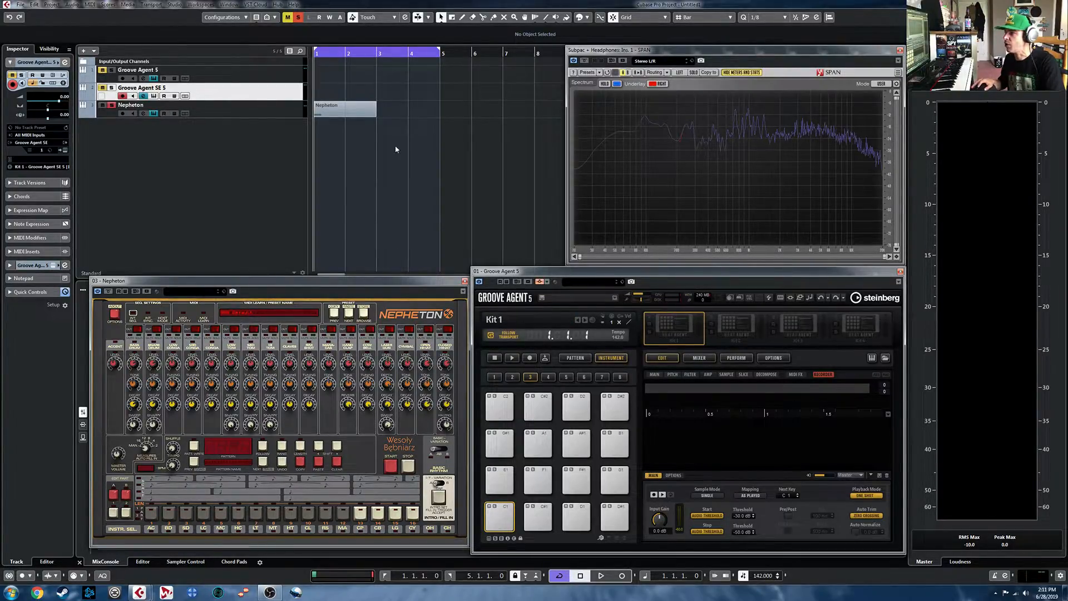
{"action": "left_click", "coordinate": [184, 110]}
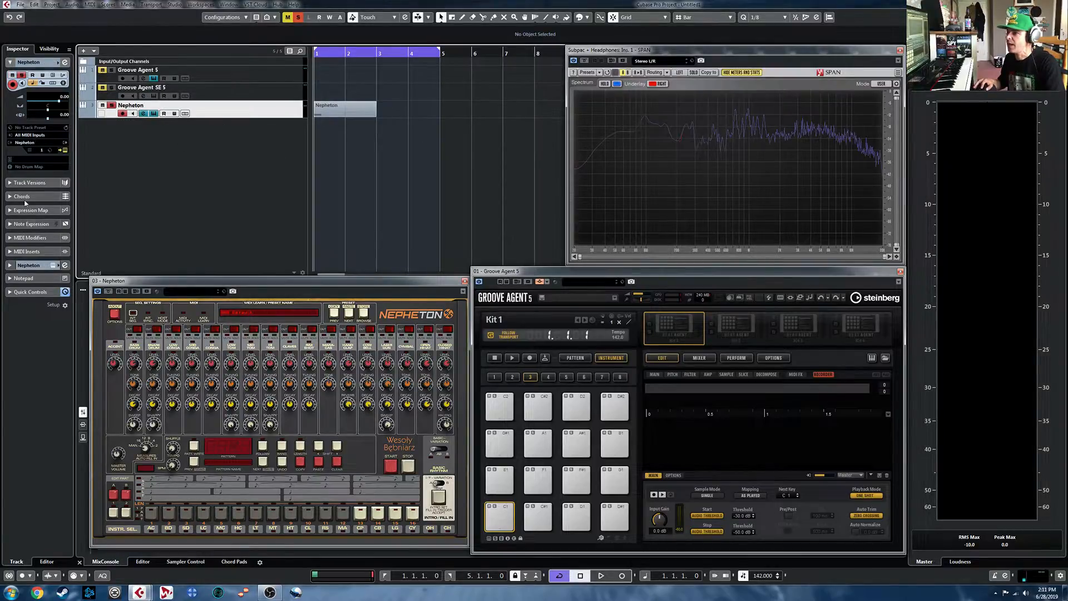
{"action": "left_click", "coordinate": [22, 265]}
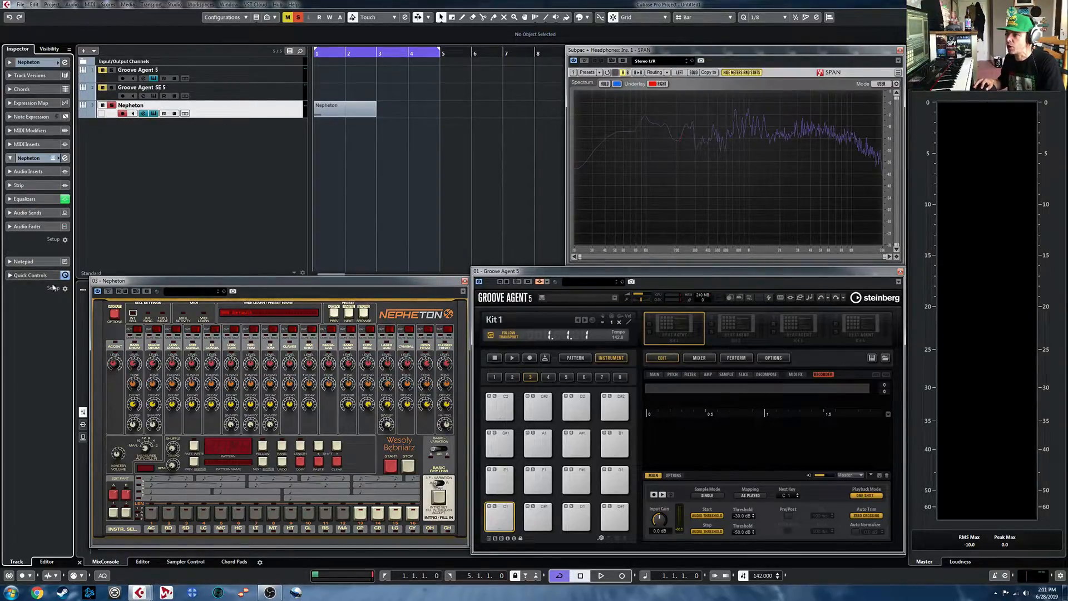
{"action": "left_click", "coordinate": [28, 213]}
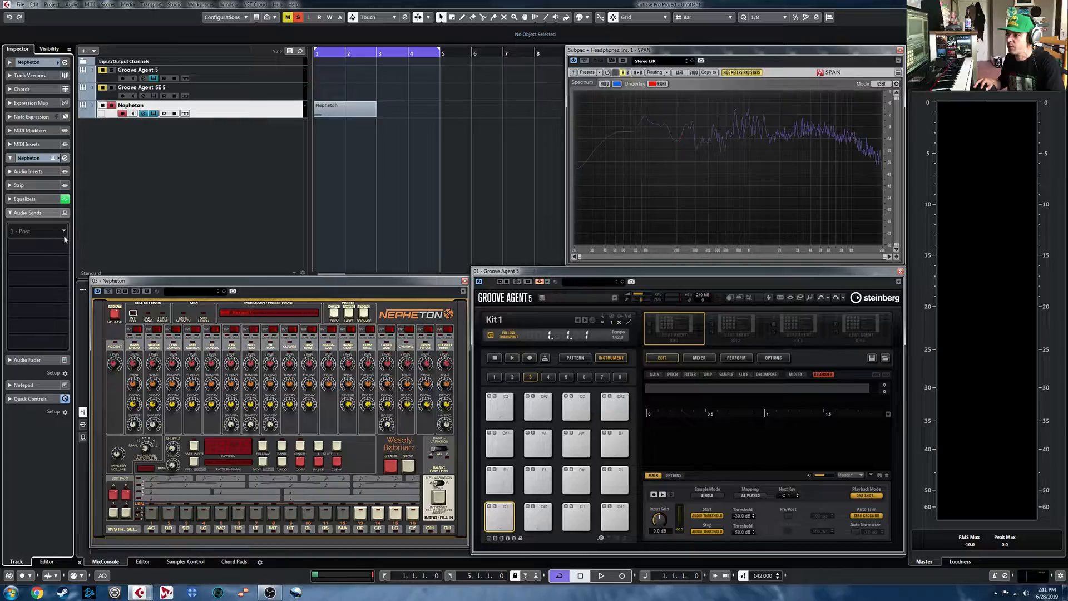
{"action": "left_click", "coordinate": [63, 234]}
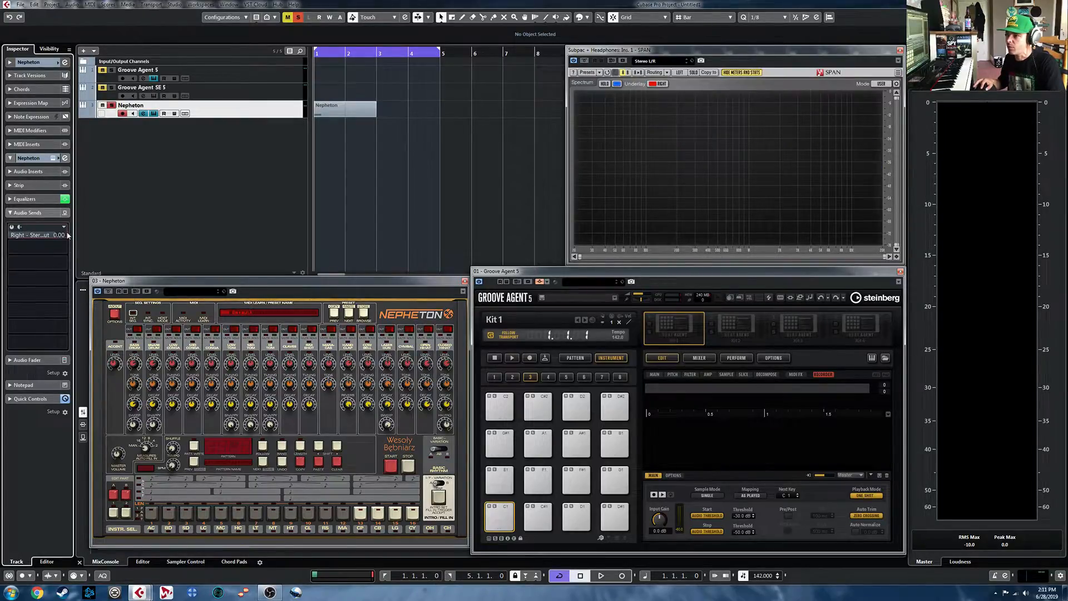
{"action": "left_click", "coordinate": [61, 290]}
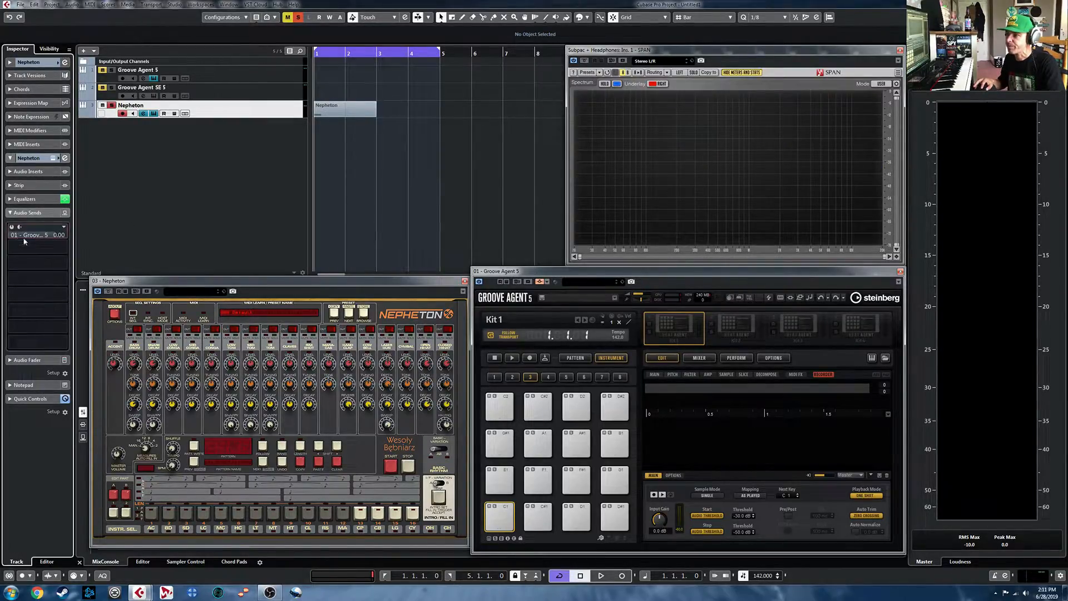
- Route an audio send on the Groove Agent SE 5 track to Groove Agent 5's side-chain and enable it
{"action": "left_click", "coordinate": [202, 99]}
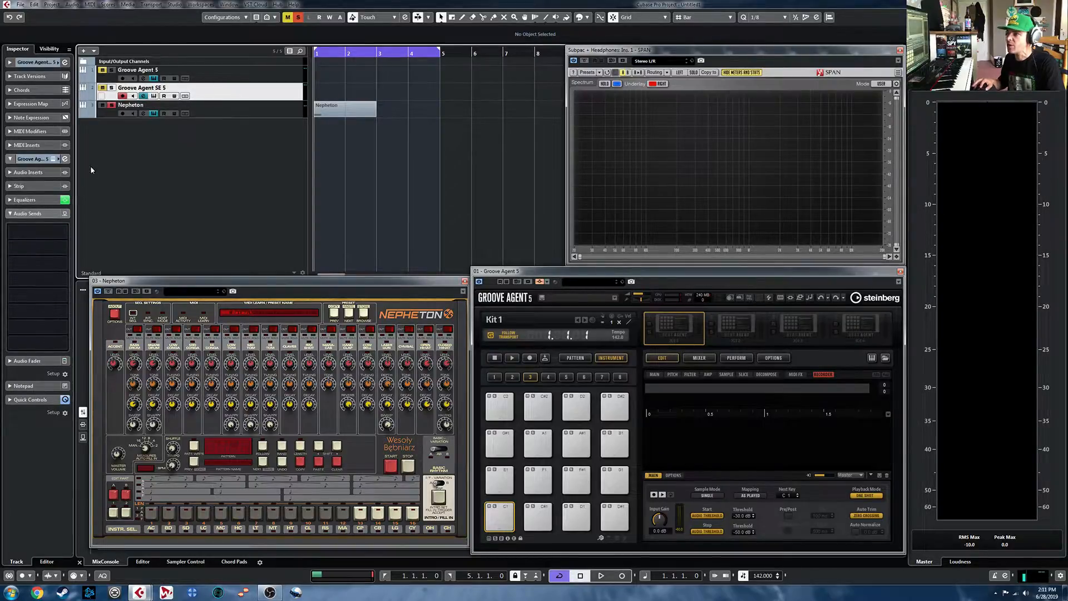
{"action": "left_click", "coordinate": [62, 233]}
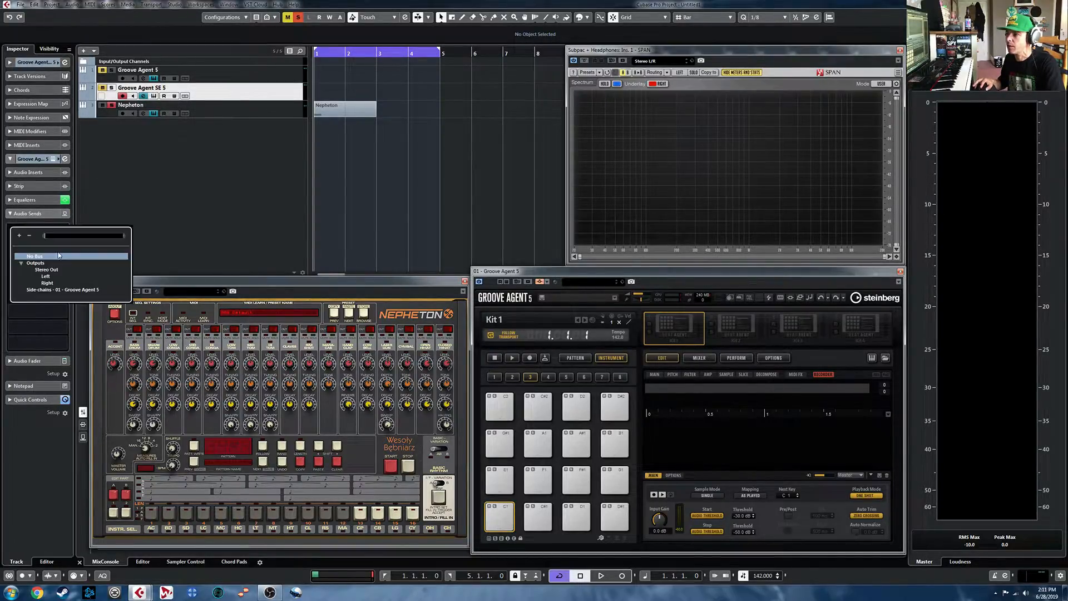
{"action": "left_click", "coordinate": [63, 292]}
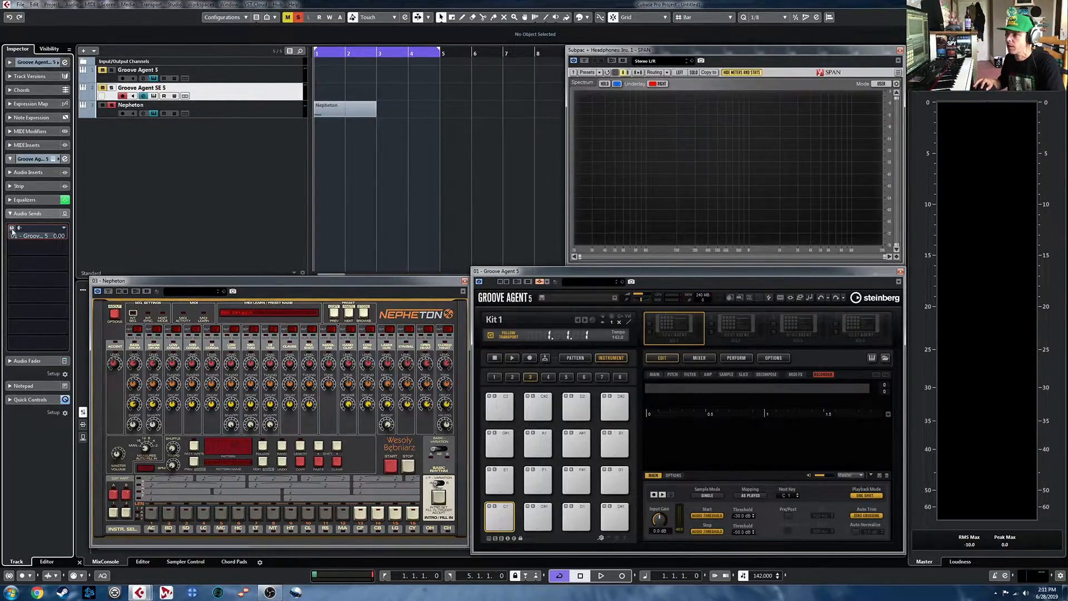
{"action": "left_click", "coordinate": [12, 229]}
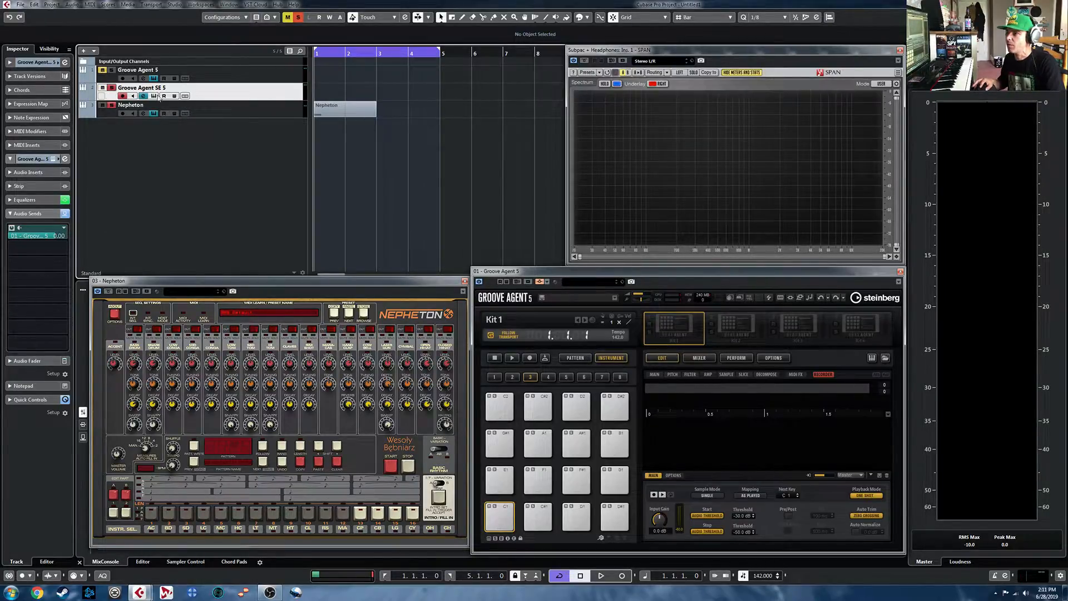
- Arm Groove Agent 5's recorder and play the Nepheton part to sample its sound onto the C1 pad
{"action": "left_click", "coordinate": [272, 113]}
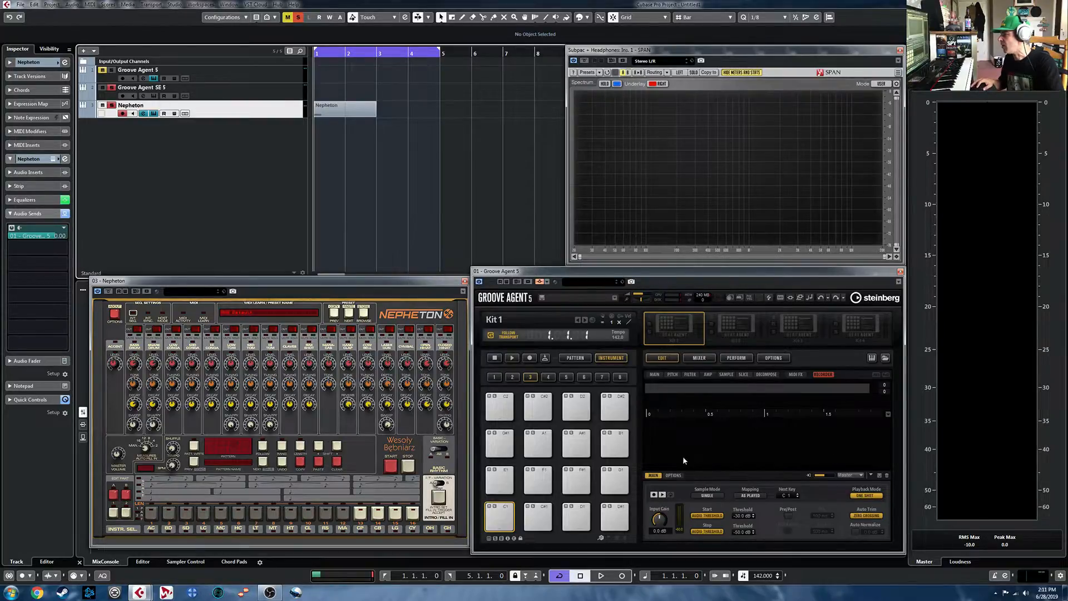
{"action": "left_click", "coordinate": [655, 495]}
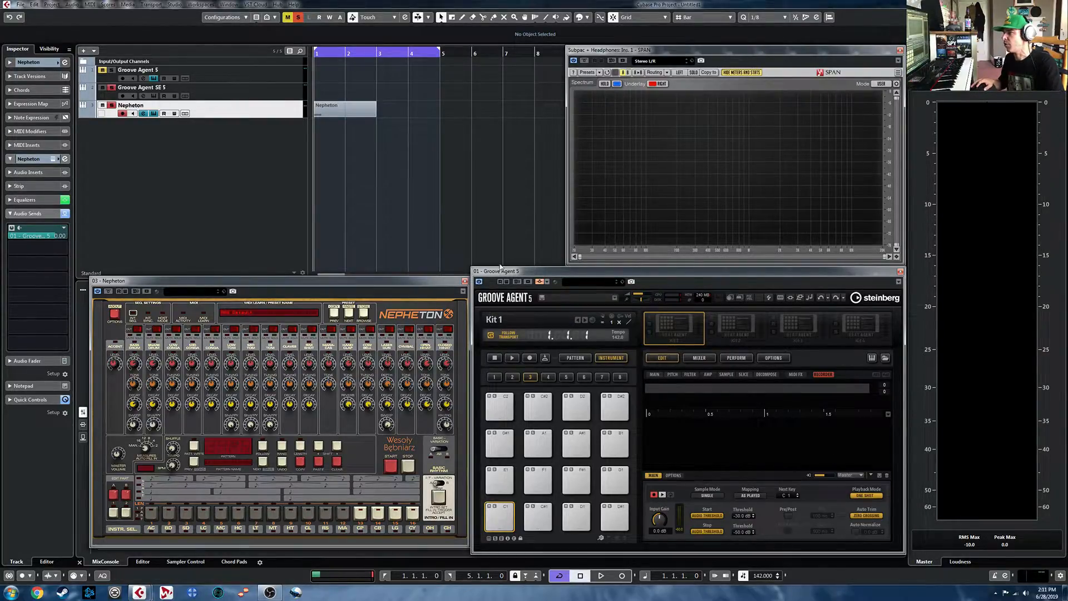
{"action": "key", "text": "space"}
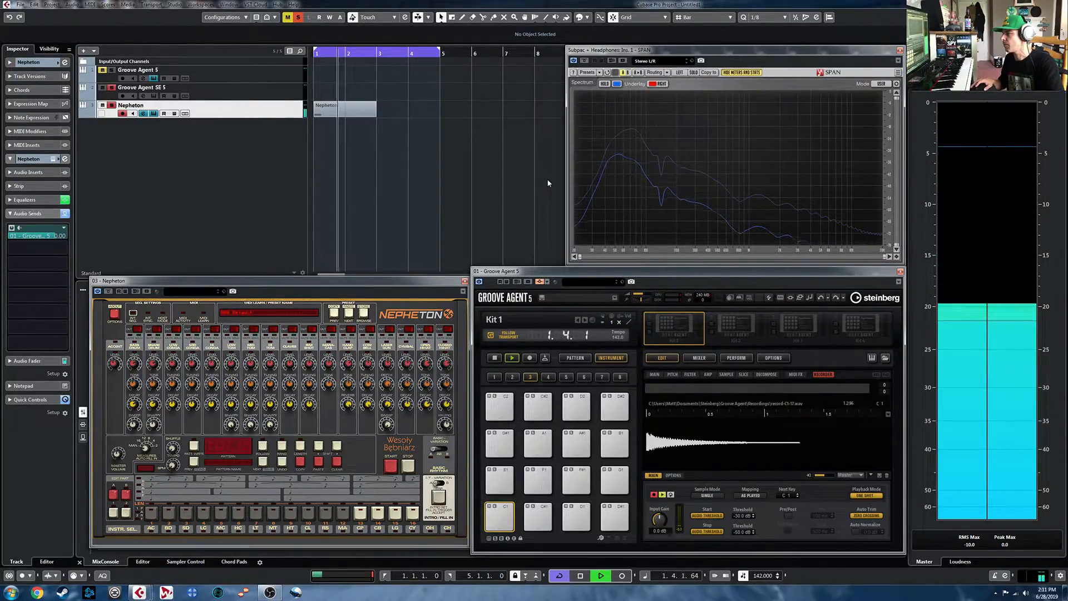
{"action": "key", "text": "space"}
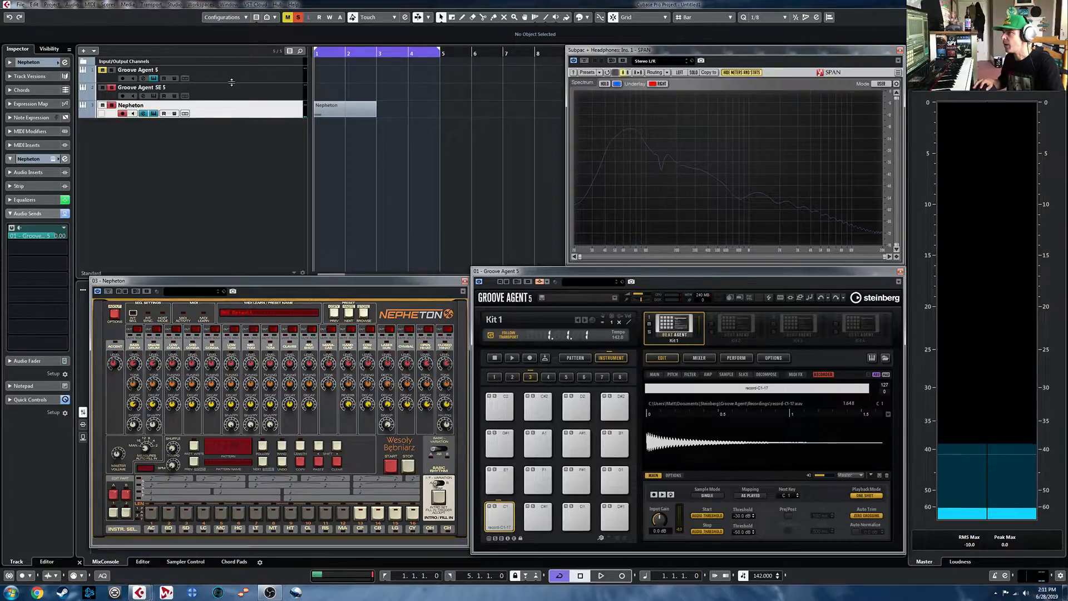
- Turn cycle off, move the Nepheton part to the Groove Agent SE 5 track, and record its sound onto the C1 pad
{"action": "left_click", "coordinate": [384, 53]}
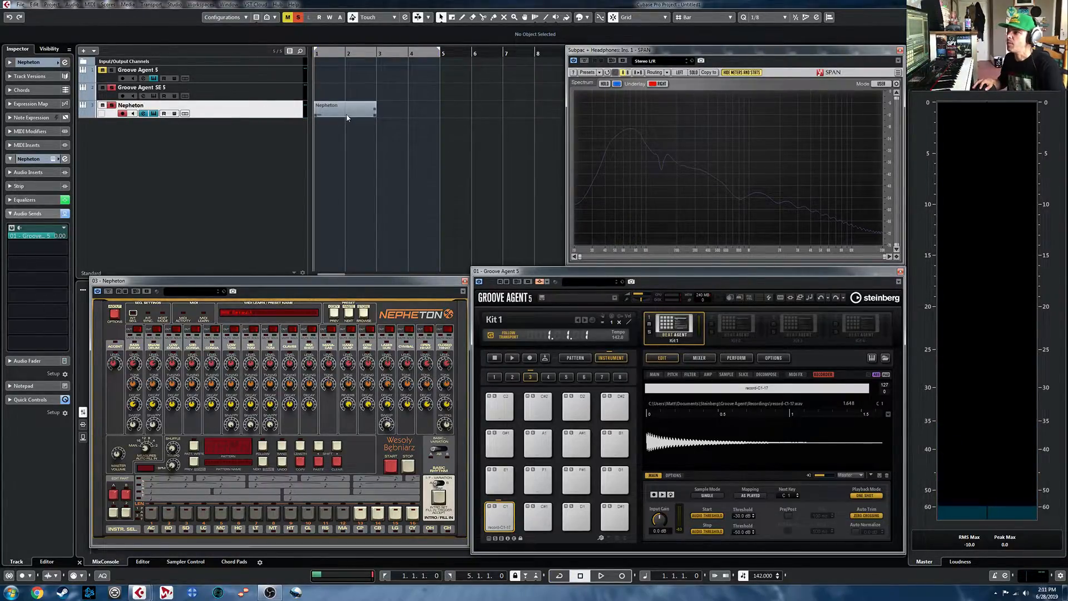
{"action": "left_click_drag", "start_coordinate": [346, 113], "coordinate": [346, 95]}
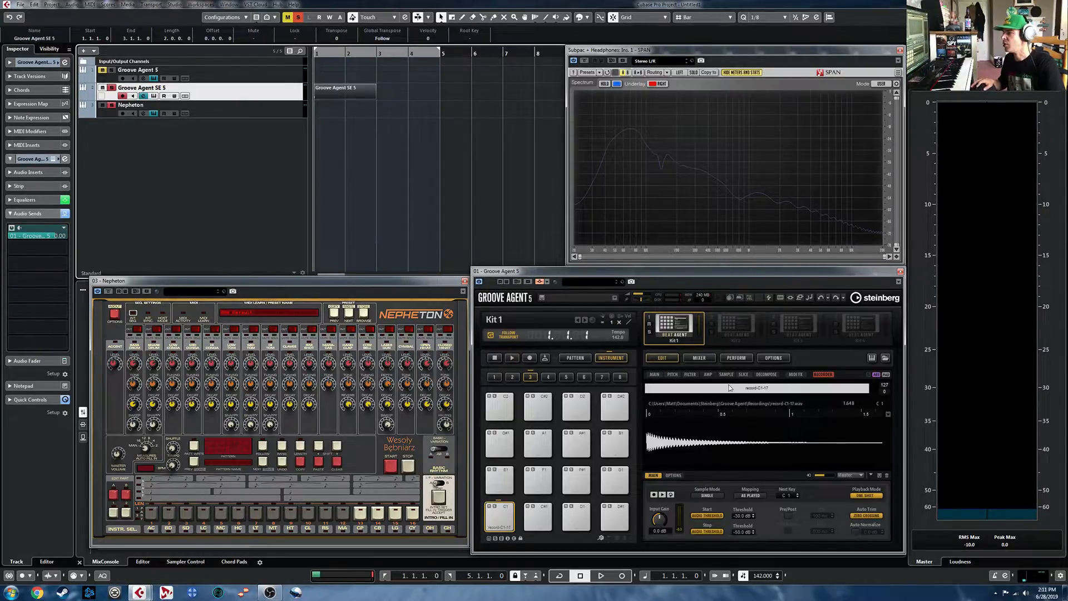
{"action": "left_click", "coordinate": [655, 495]}
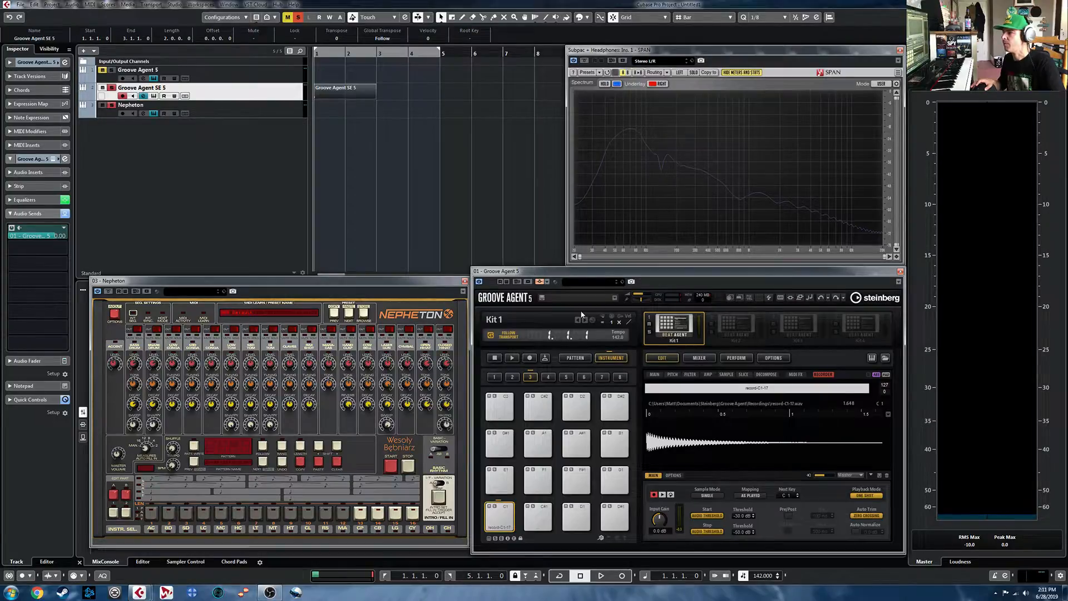
{"action": "key", "text": "space"}
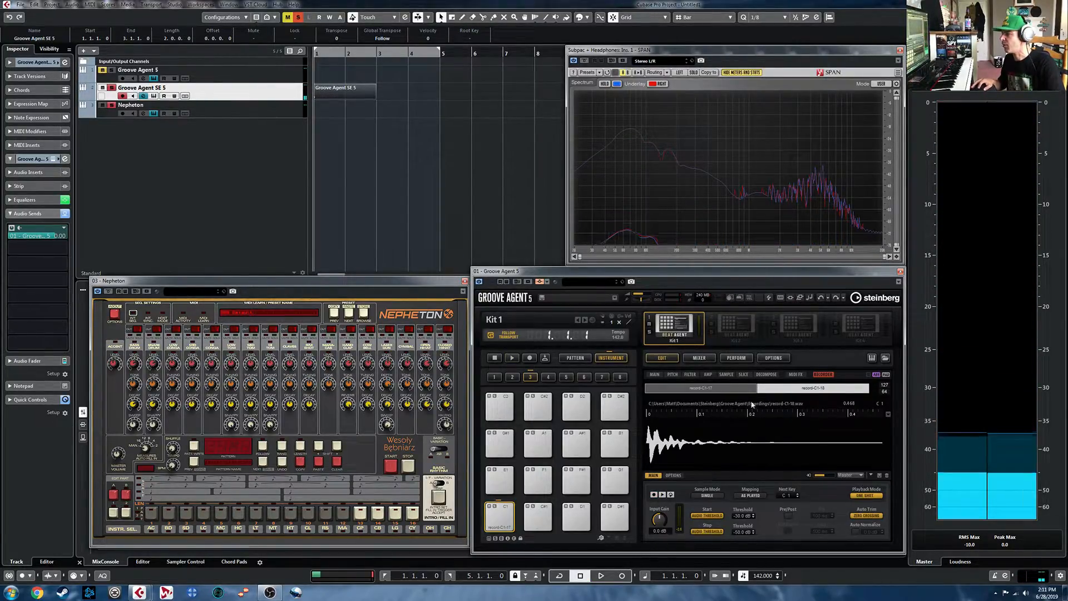
- Select the first recorded layer, play the C1 pad, and show the pad's main sample settings
{"action": "left_click", "coordinate": [734, 389]}
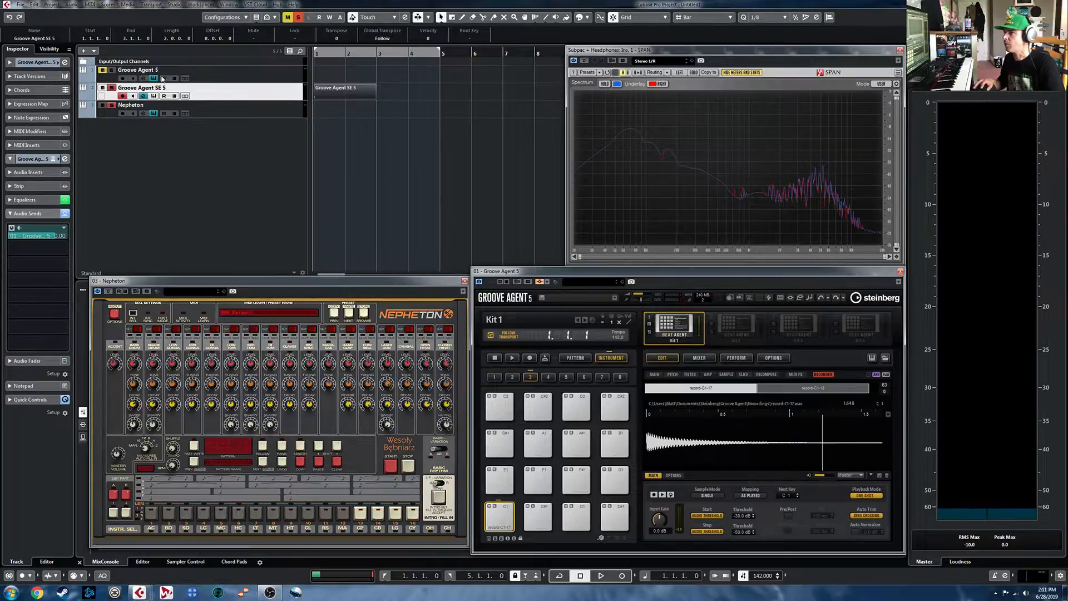
{"action": "left_click", "coordinate": [502, 524]}
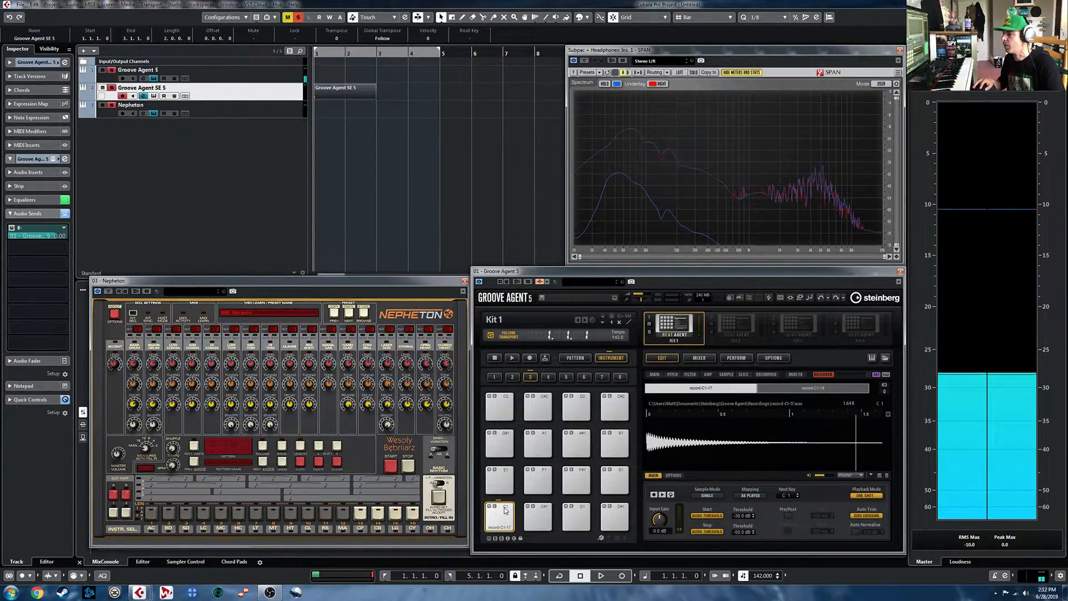
{"action": "left_click", "coordinate": [654, 374]}
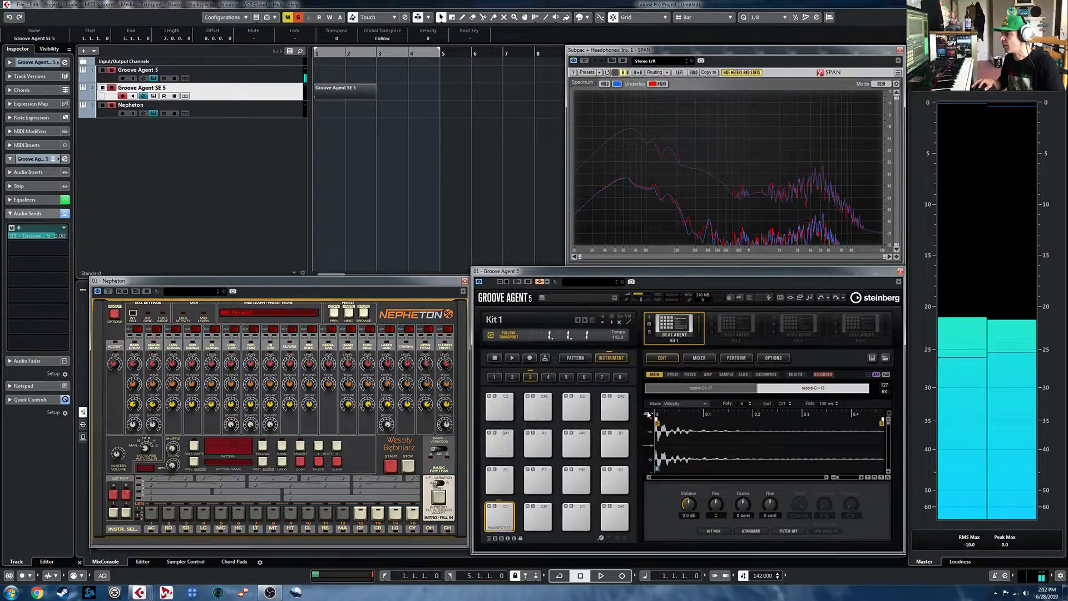
- Set the C1 pad's sample mode to Layer, select its first recorded layer, and play the pad
{"action": "left_click", "coordinate": [690, 404]}
{"action": "left_click", "coordinate": [691, 420]}
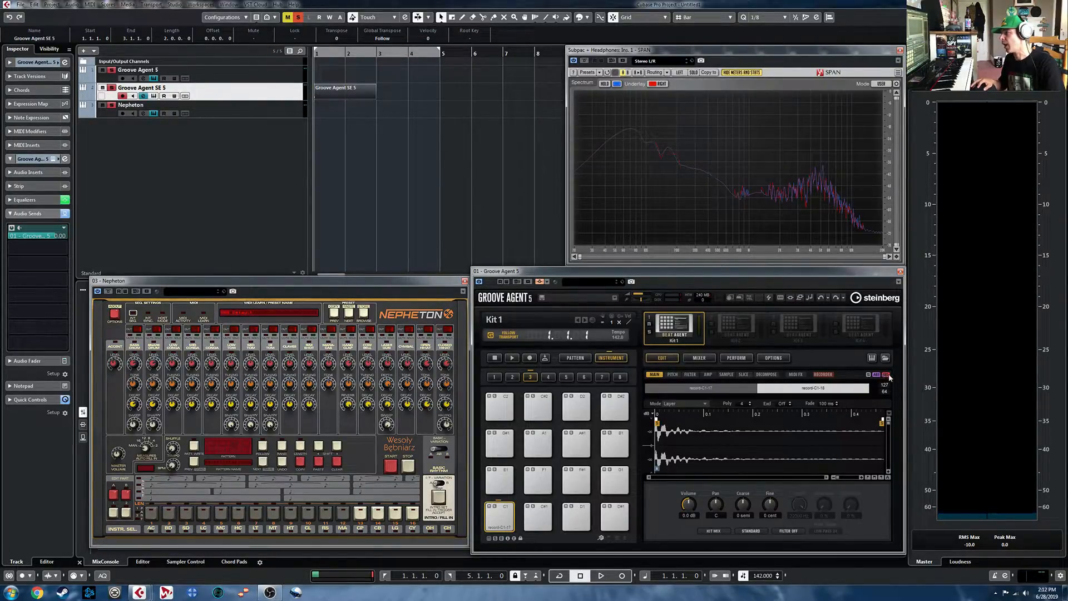
{"action": "left_click", "coordinate": [696, 389]}
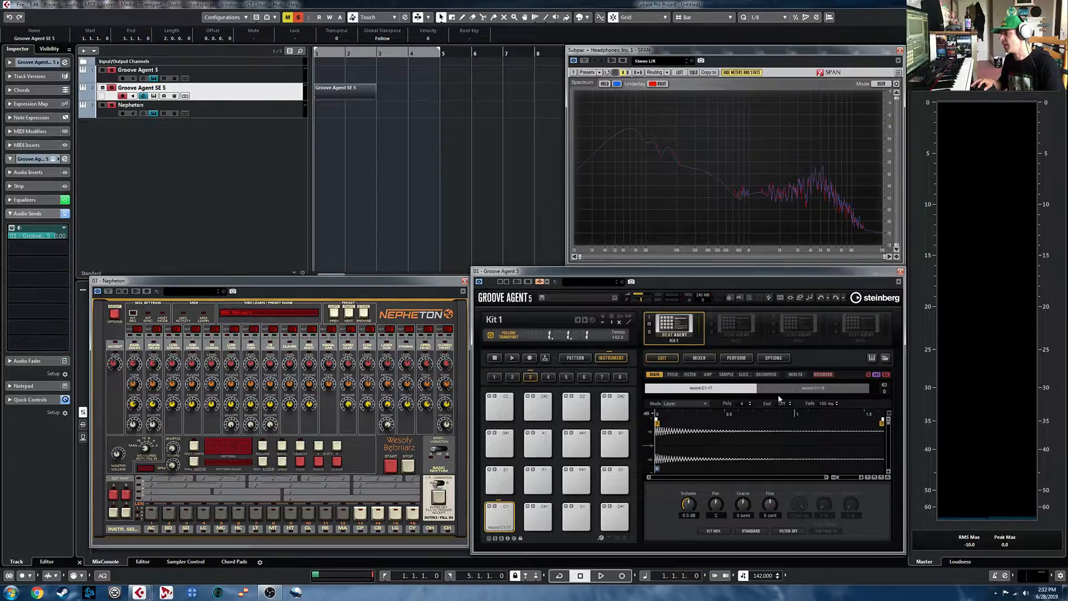
{"action": "left_click", "coordinate": [506, 513]}
{"action": "left_click", "coordinate": [505, 514]}
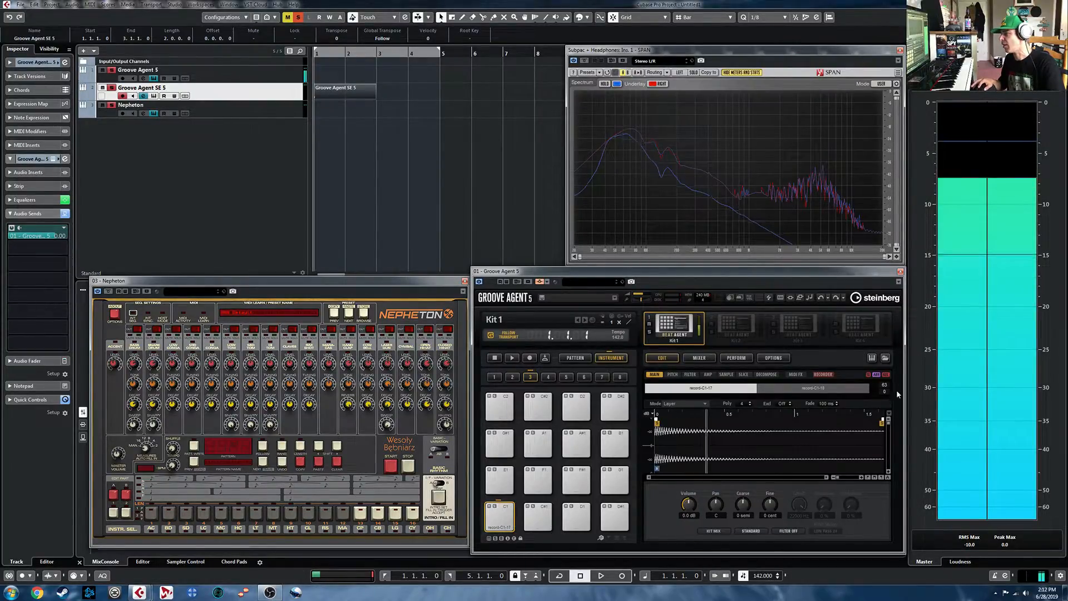
- For the C1 pad's second layer, show the channel-sum waveform behind the amp envelope, enable Sync, and set the envelope mode to One Shot
{"action": "left_click", "coordinate": [825, 389]}
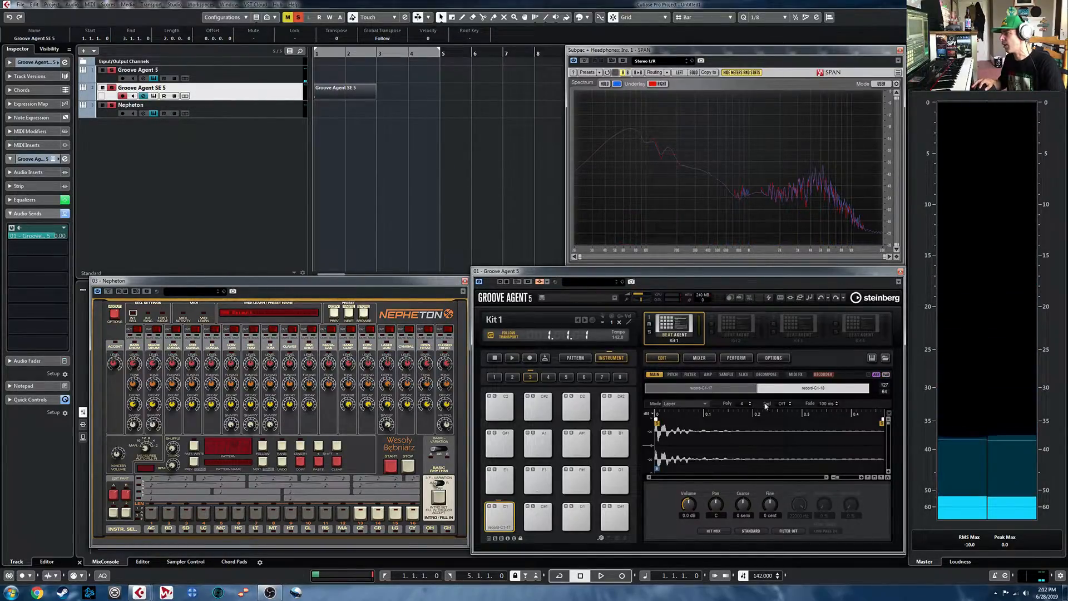
{"action": "left_click", "coordinate": [708, 375]}
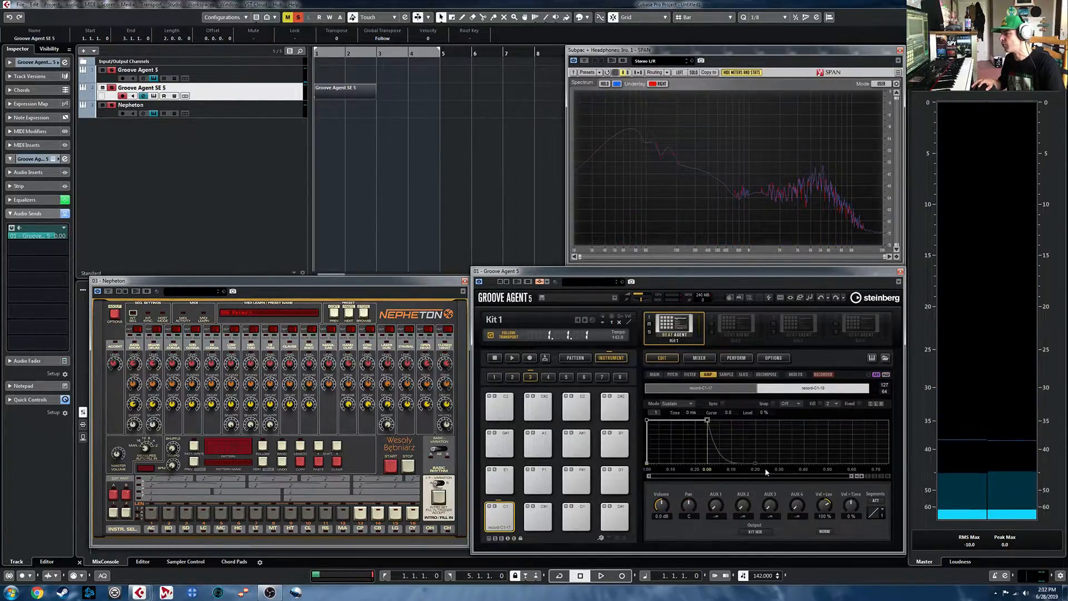
{"action": "left_click", "coordinate": [870, 405]}
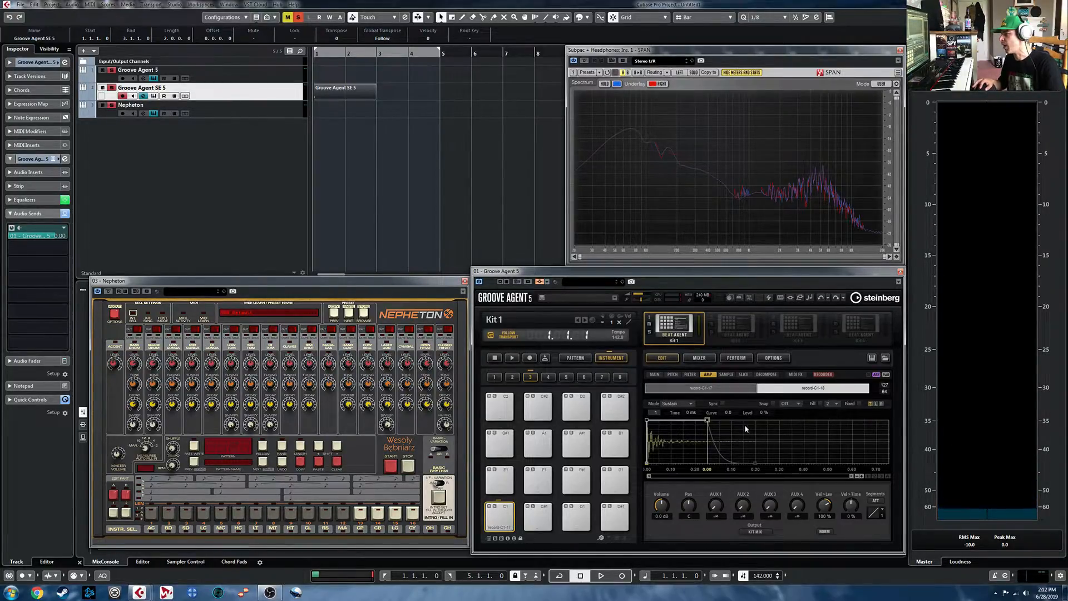
{"action": "left_click", "coordinate": [723, 404]}
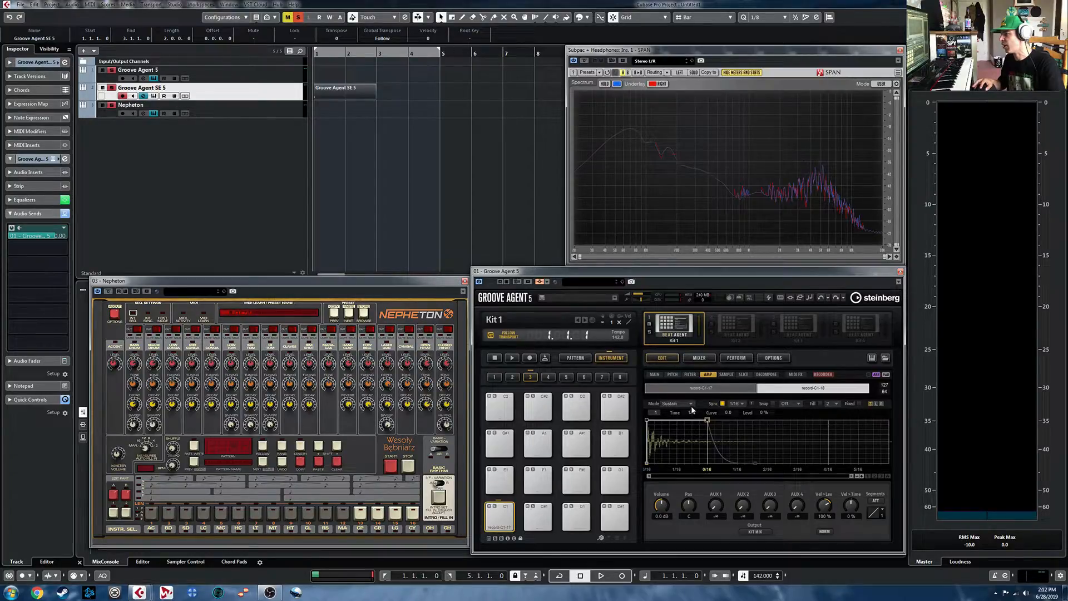
{"action": "left_click", "coordinate": [690, 405]}
{"action": "left_click", "coordinate": [696, 412]}
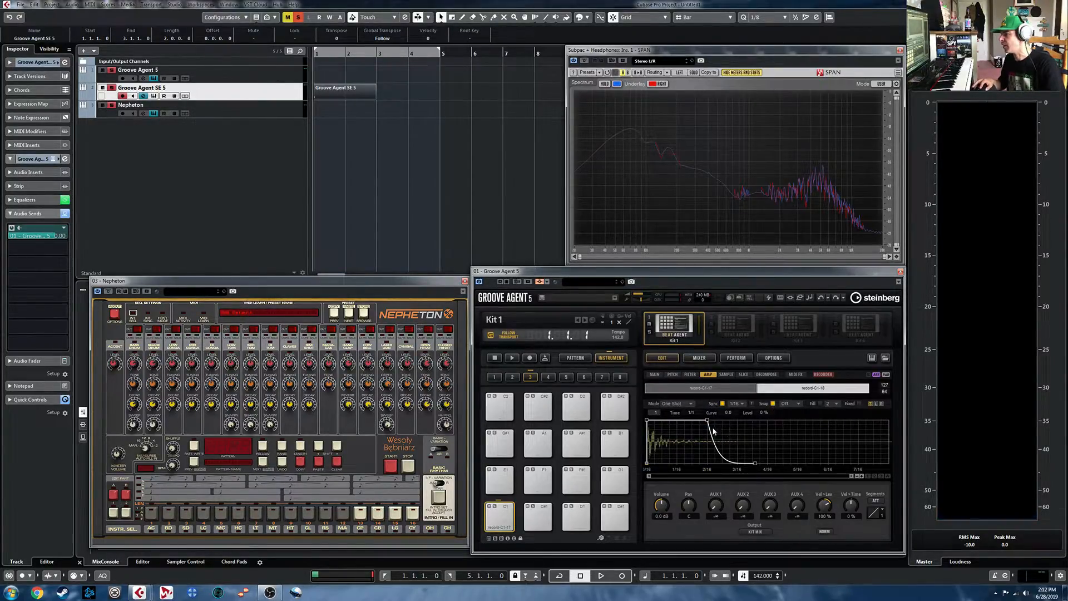
- Shorten the C1 amp envelope's release, set the third node's level to 75 %, and play the pad
{"action": "mouse_move", "coordinate": [707, 418]}
{"action": "left_mouse_down"}
{"action": "mouse_move", "coordinate": [685, 416]}
{"action": "mouse_move", "coordinate": [711, 417]}
{"action": "left_mouse_up"}
{"action": "left_click_drag", "start_coordinate": [754, 460], "coordinate": [735, 463]}
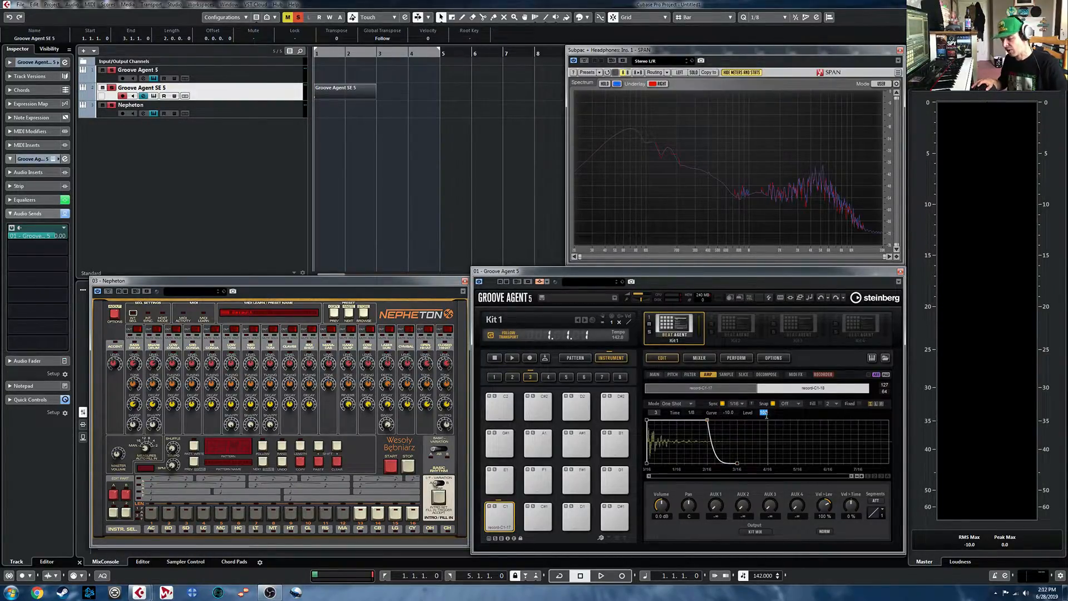
{"action": "key", "text": "Return"}
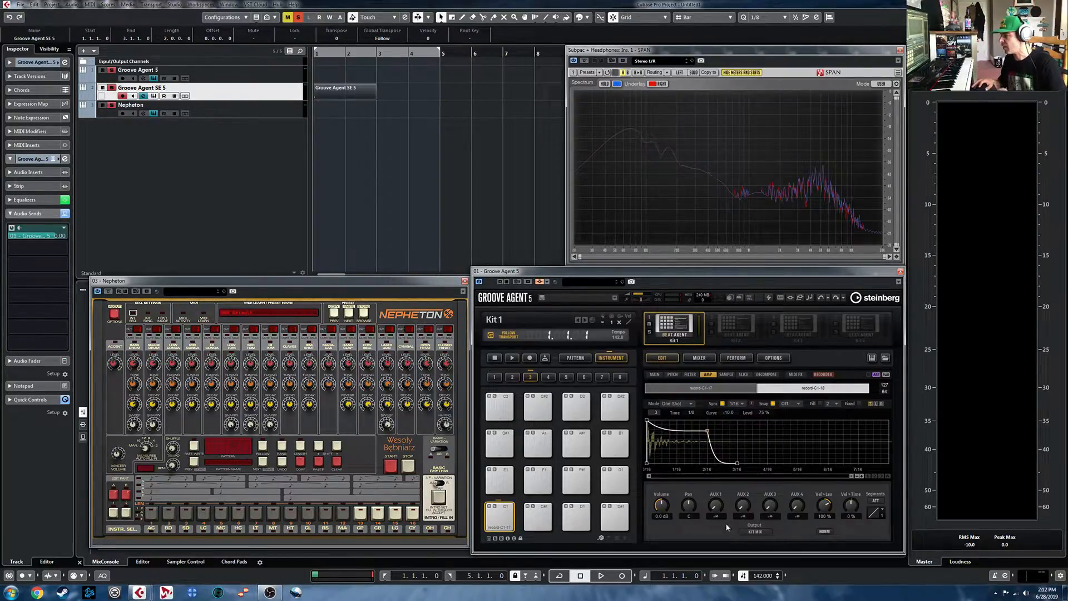
{"action": "left_click", "coordinate": [506, 509]}
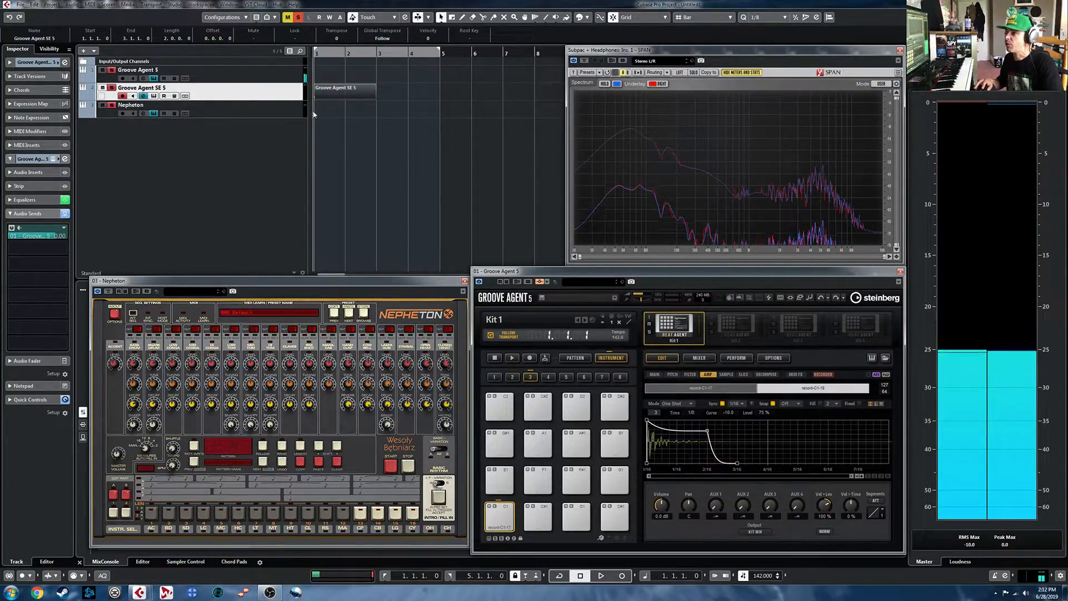
- Open the Groove Agent SE 5 part in the Drum Editor and move its kick note to D1 Snare
{"action": "double_click", "coordinate": [349, 95]}
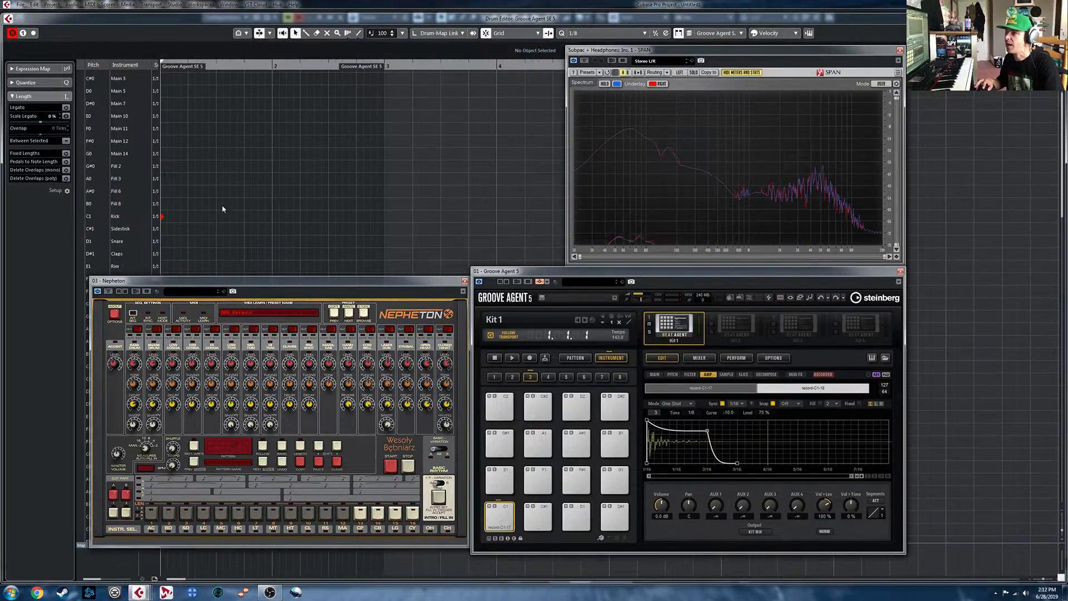
{"action": "left_click", "coordinate": [162, 217]}
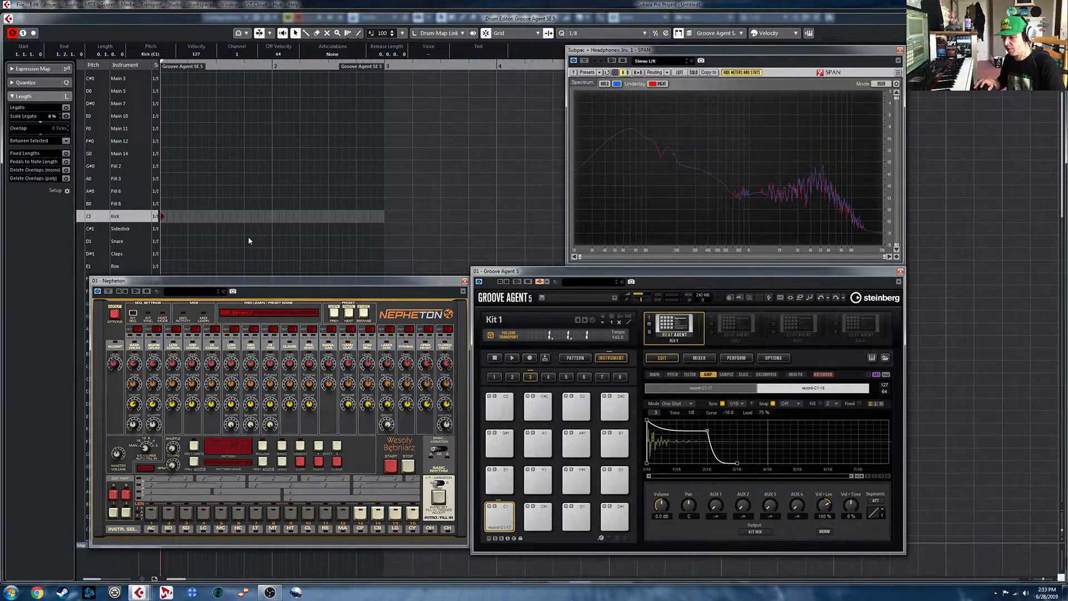
{"action": "key", "text": "Down"}
{"action": "key", "text": "Down"}
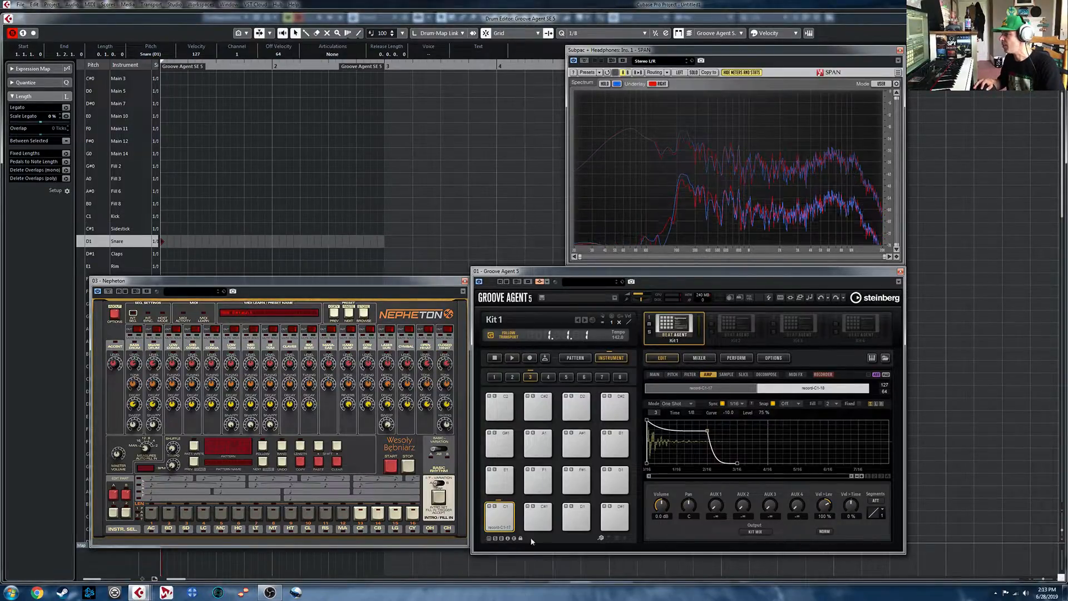
- Select Groove Agent 5's empty C#1 pad and record the Groove Agent SE 5 snare onto it by playing the part
{"action": "left_click", "coordinate": [542, 519]}
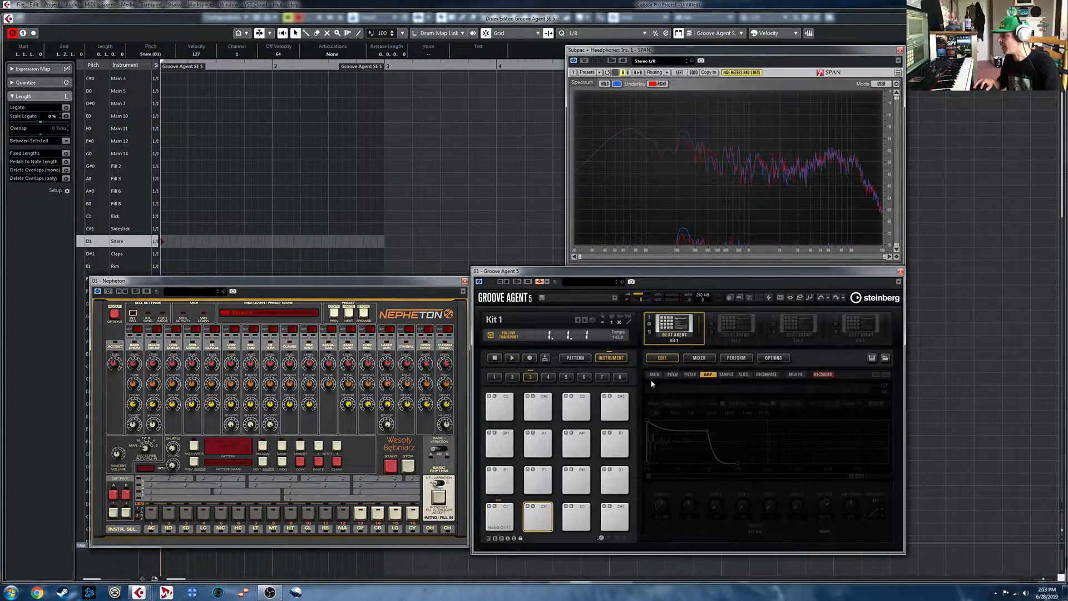
{"action": "left_click", "coordinate": [822, 375]}
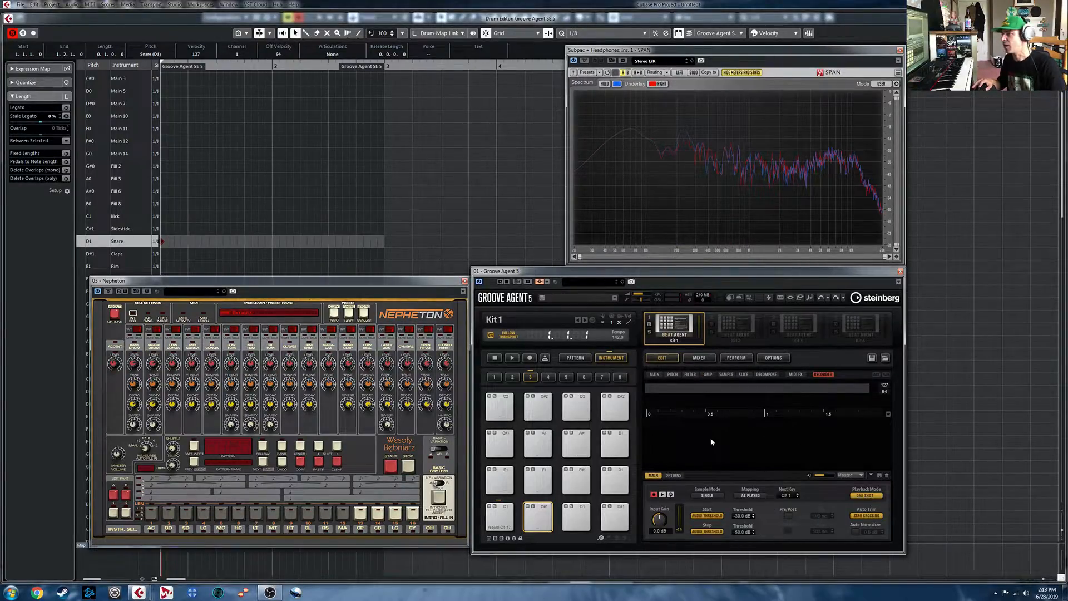
{"action": "key", "text": "space"}
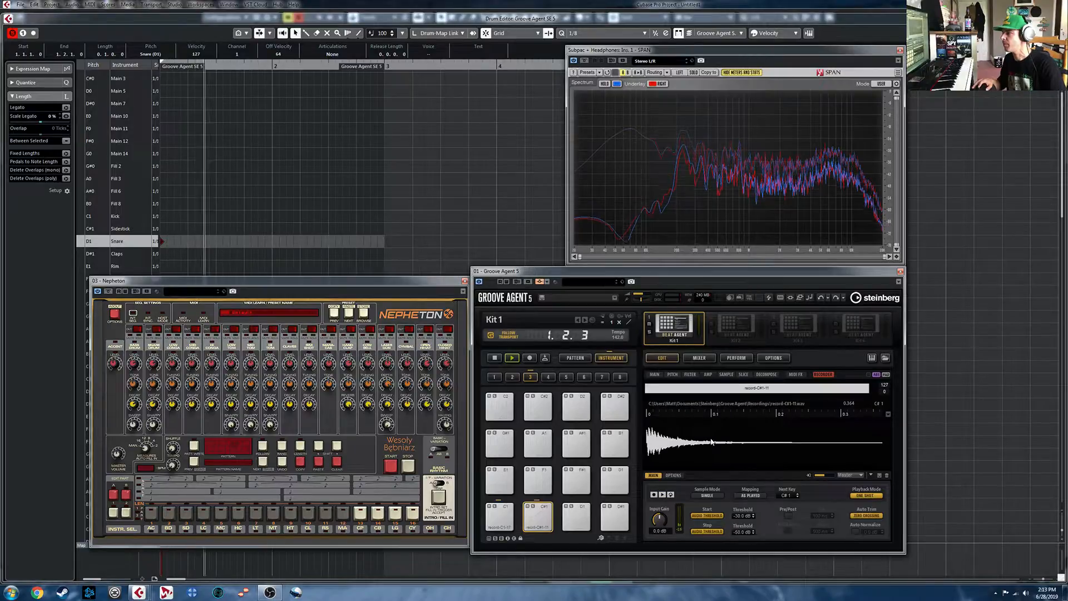
{"action": "key", "text": "space"}
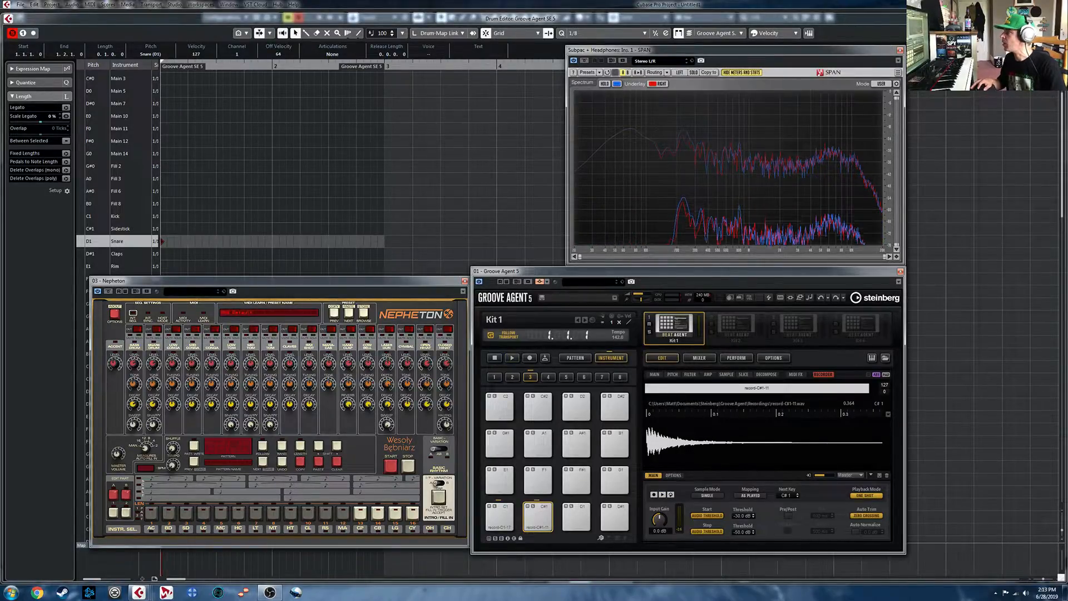
- Leave the Drum Editor, move the part to the Nepheton track, and record its snare as a second layer on C#1
{"action": "key", "text": "Return"}
{"action": "left_click_drag", "start_coordinate": [345, 96], "coordinate": [346, 110]}
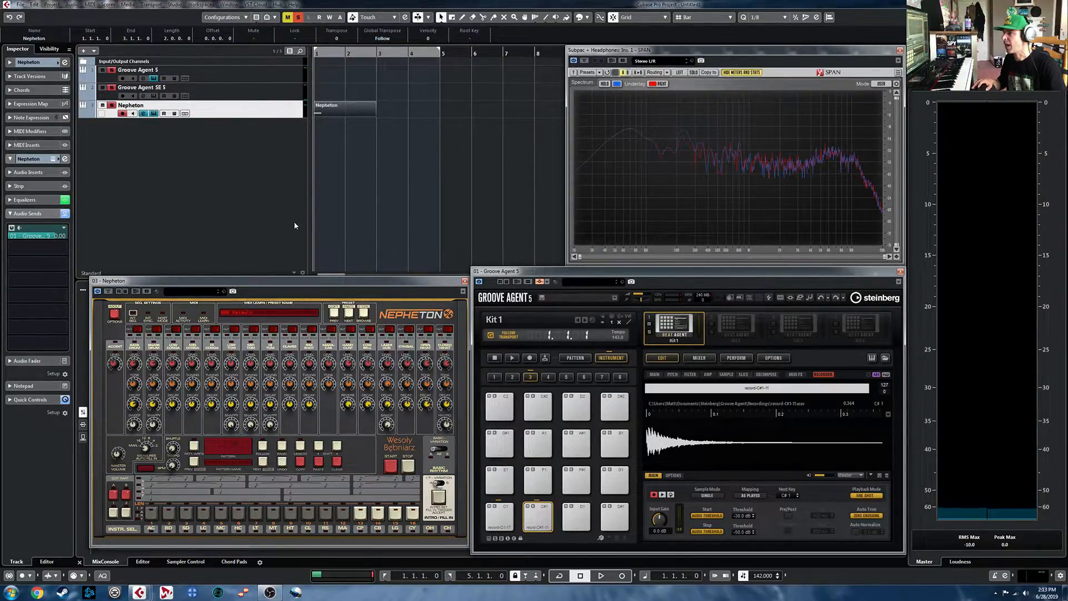
{"action": "key", "text": "space"}
{"action": "key", "text": "space"}
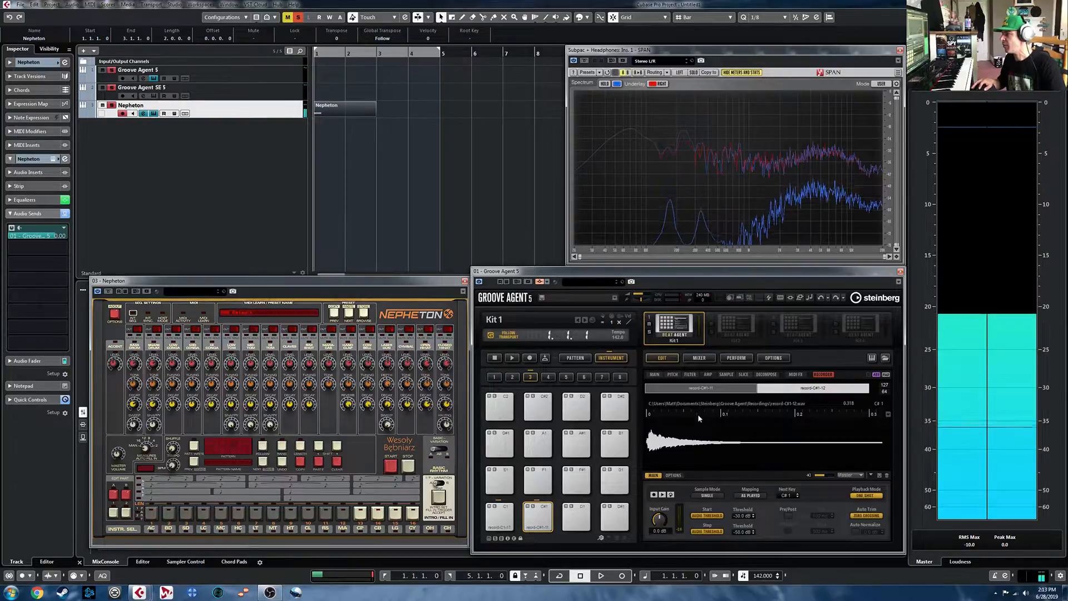
- Set the C#1 pad's sample mode to Layer and check both recorded layers, ending on the second one
{"action": "left_click", "coordinate": [714, 389]}
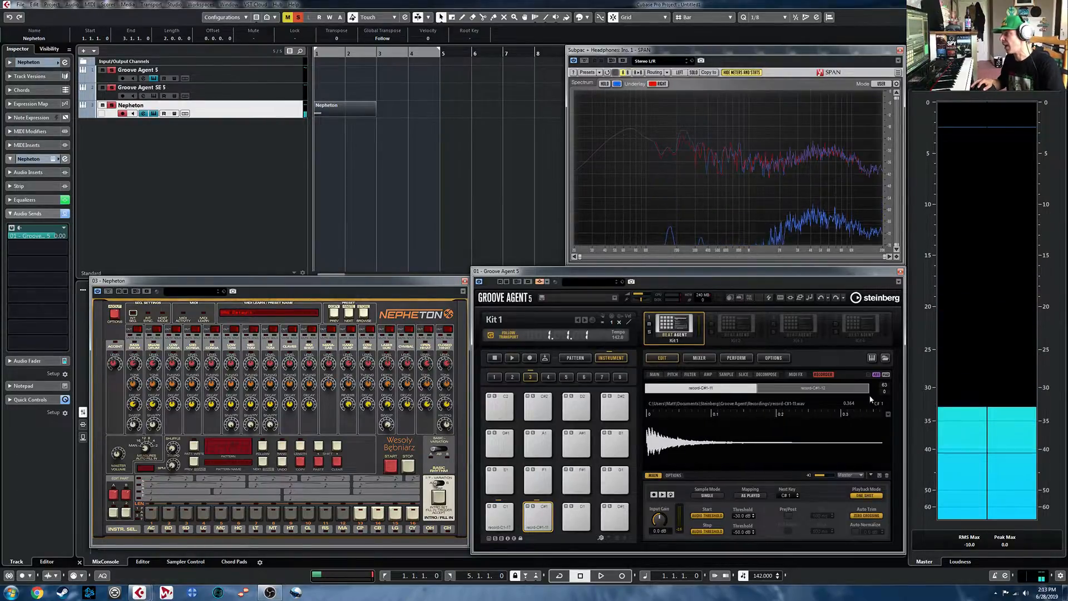
{"action": "left_click", "coordinate": [839, 389]}
{"action": "left_click", "coordinate": [655, 374]}
{"action": "left_click", "coordinate": [679, 404]}
{"action": "left_click", "coordinate": [687, 421]}
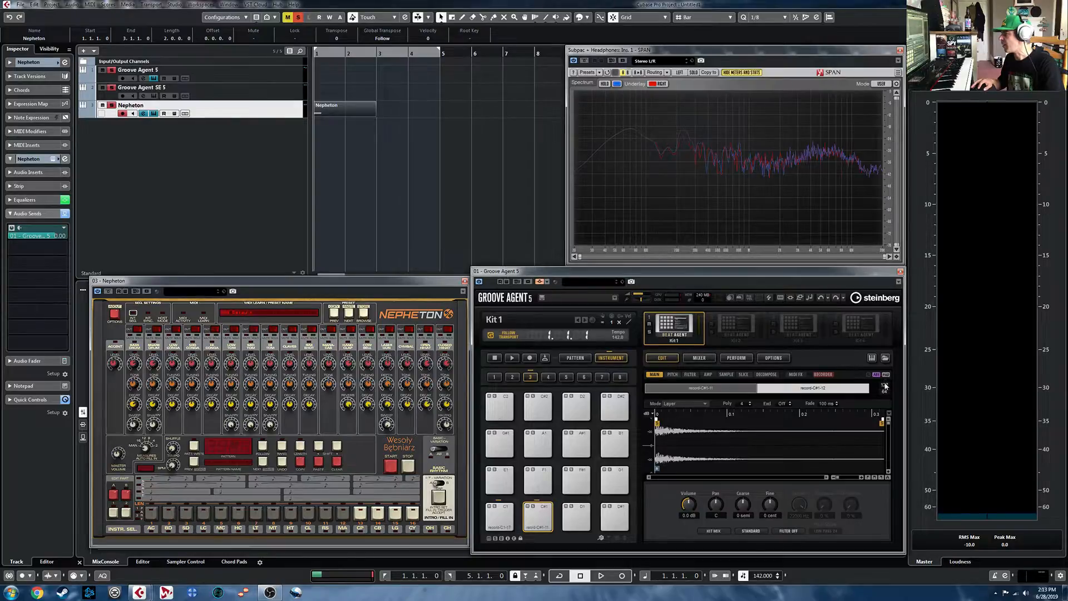
{"action": "left_click", "coordinate": [713, 391]}
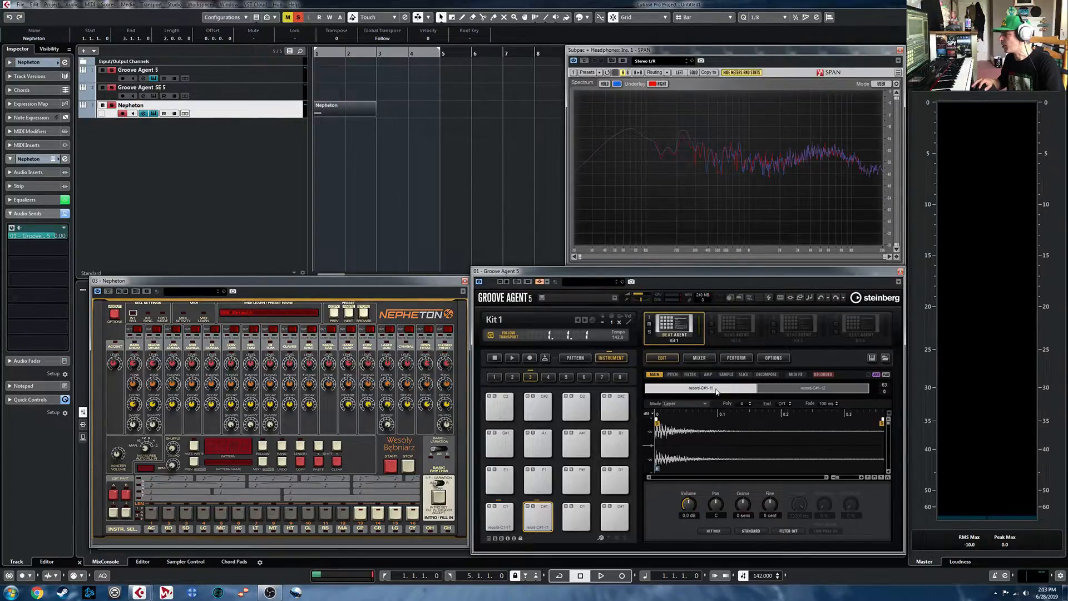
{"action": "left_click", "coordinate": [797, 389]}
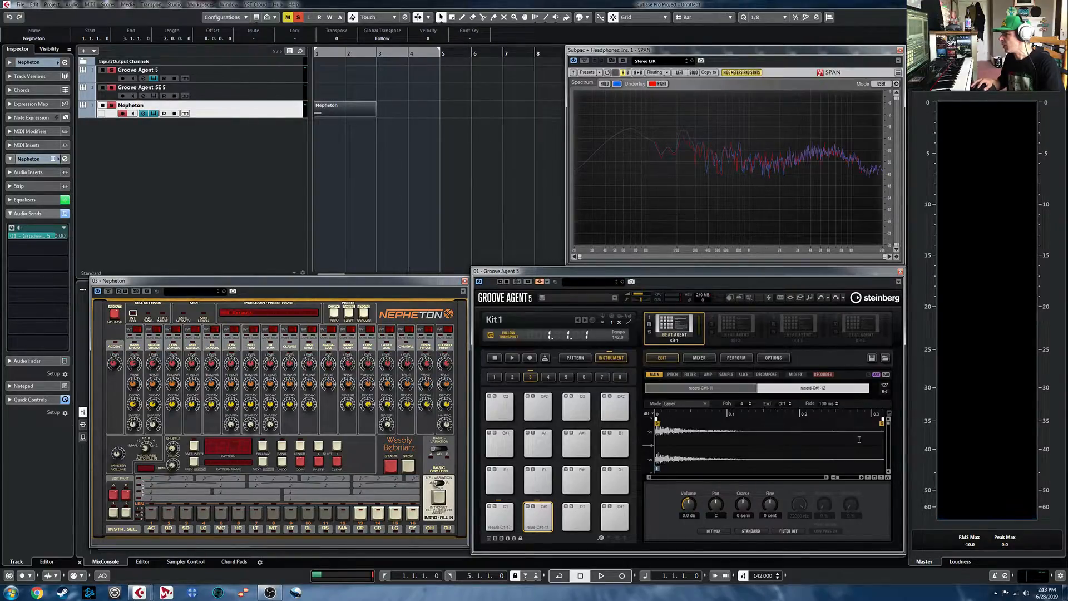
- Sync the C#1 pad's amp envelope, set it to One Shot, shorten the release, and set the third node's level to 75 %
{"action": "left_click", "coordinate": [709, 375]}
{"action": "left_click", "coordinate": [722, 404]}
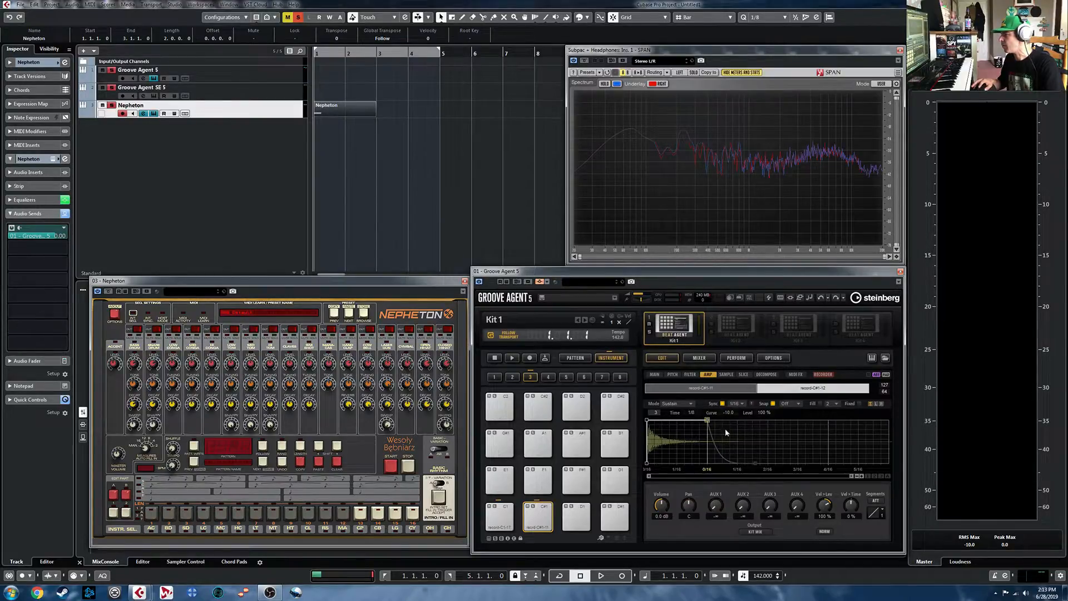
{"action": "left_click", "coordinate": [690, 405]}
{"action": "left_click", "coordinate": [693, 431]}
{"action": "left_click_drag", "start_coordinate": [754, 466], "coordinate": [735, 462]}
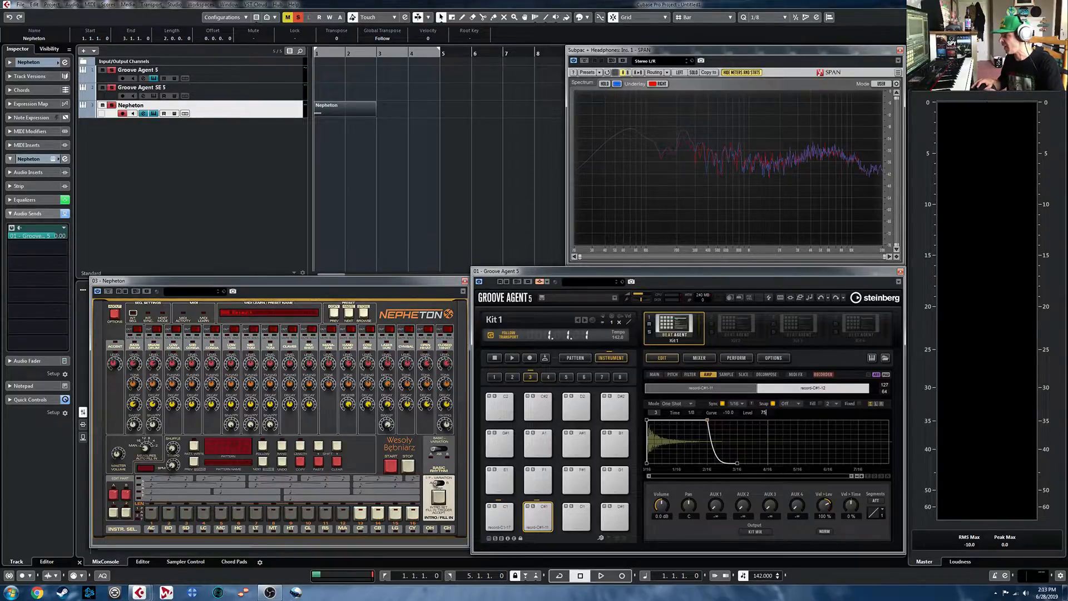
- Play the C#1 pad, select its first recorded layer, and play the pad again
{"action": "left_click", "coordinate": [544, 511]}
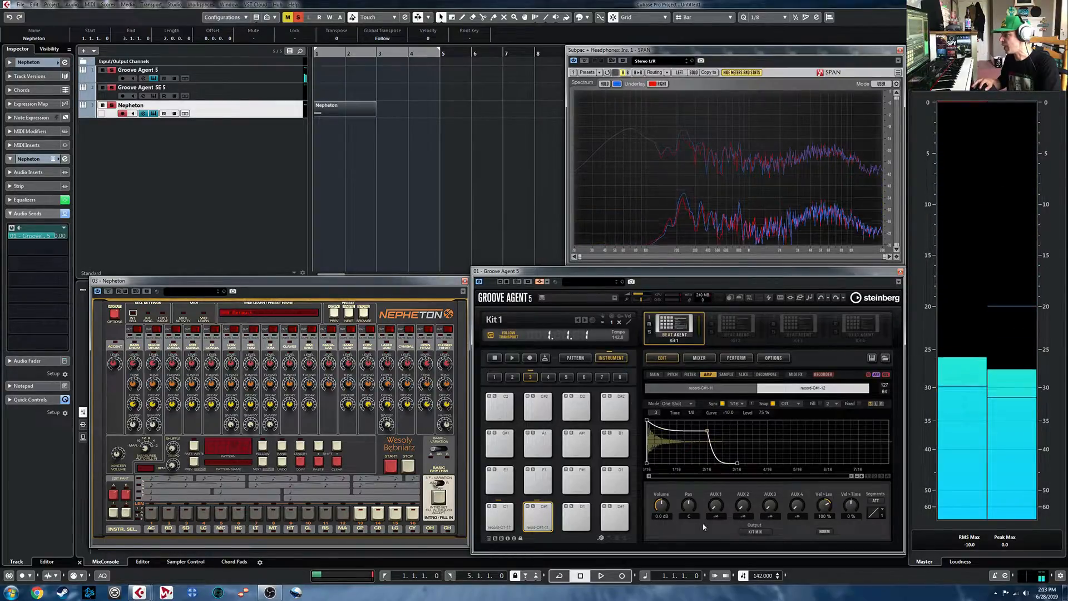
{"action": "left_click", "coordinate": [537, 509]}
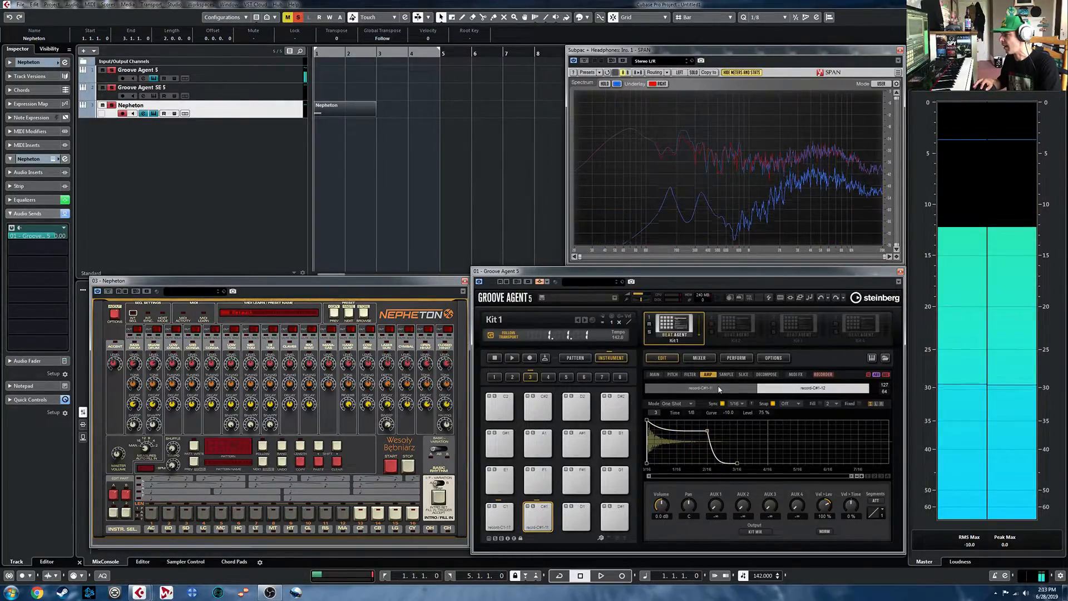
{"action": "left_click", "coordinate": [718, 389]}
{"action": "left_click", "coordinate": [538, 520]}
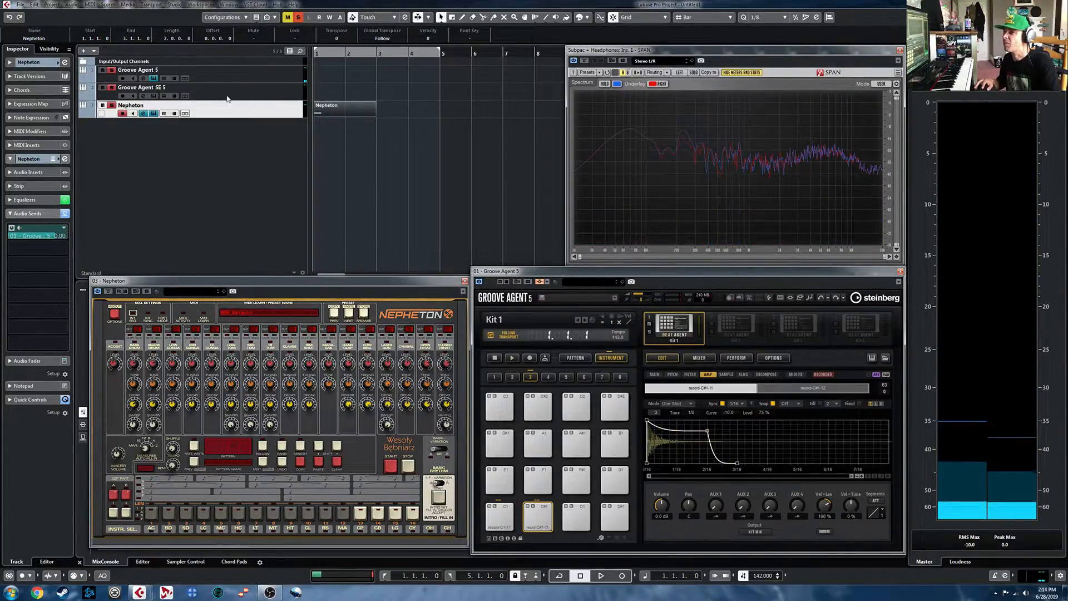
- Move the part back to the Groove Agent SE 5 track, open it in the Drum Editor, and close the Nepheton window
{"action": "left_click_drag", "start_coordinate": [348, 113], "coordinate": [350, 95]}
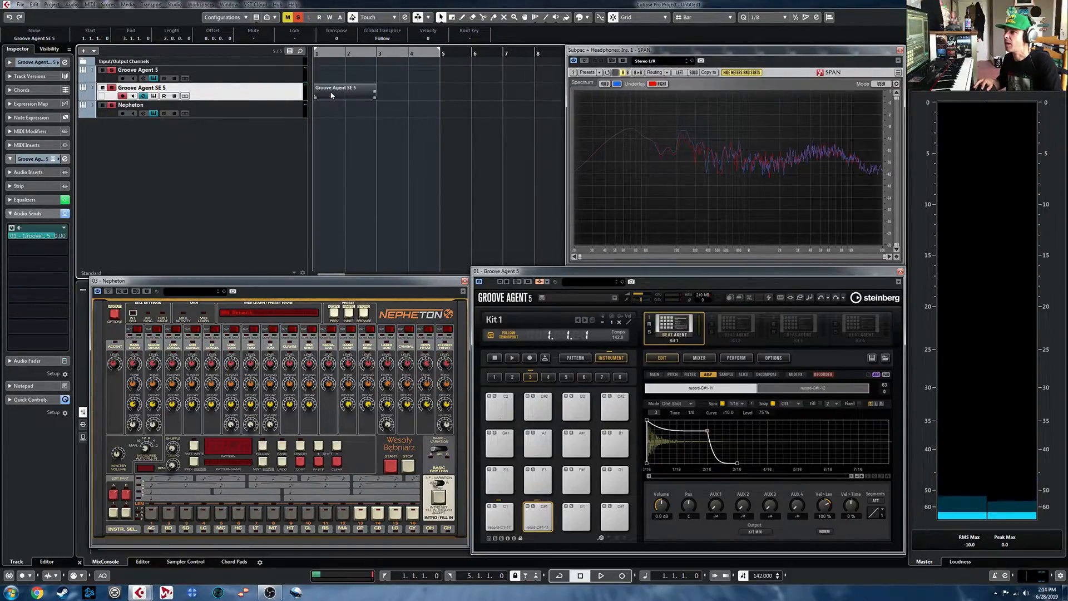
{"action": "double_click", "coordinate": [332, 95]}
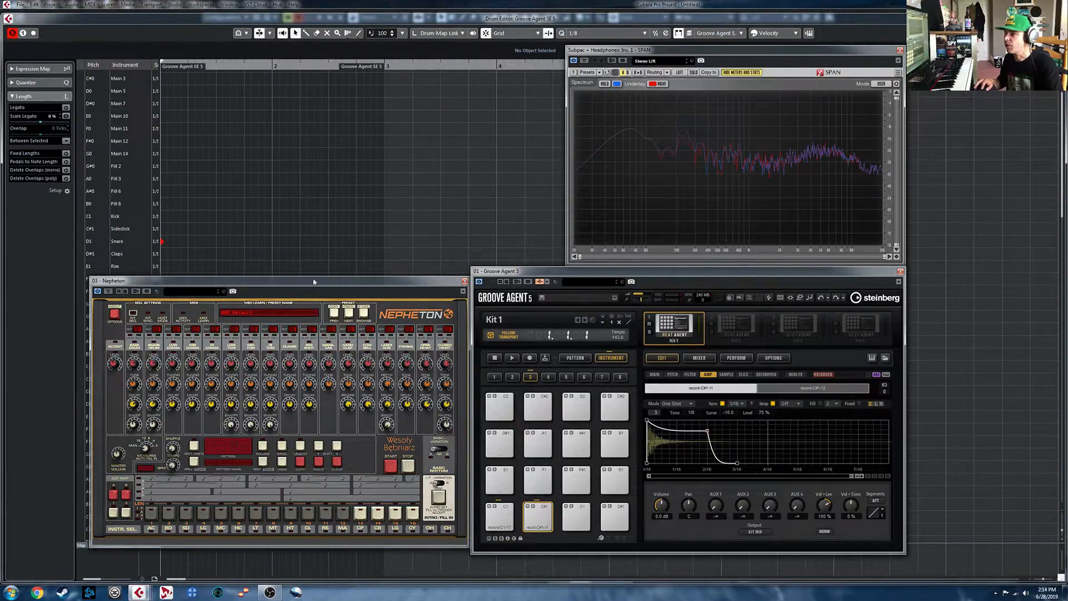
{"action": "left_click", "coordinate": [465, 281]}
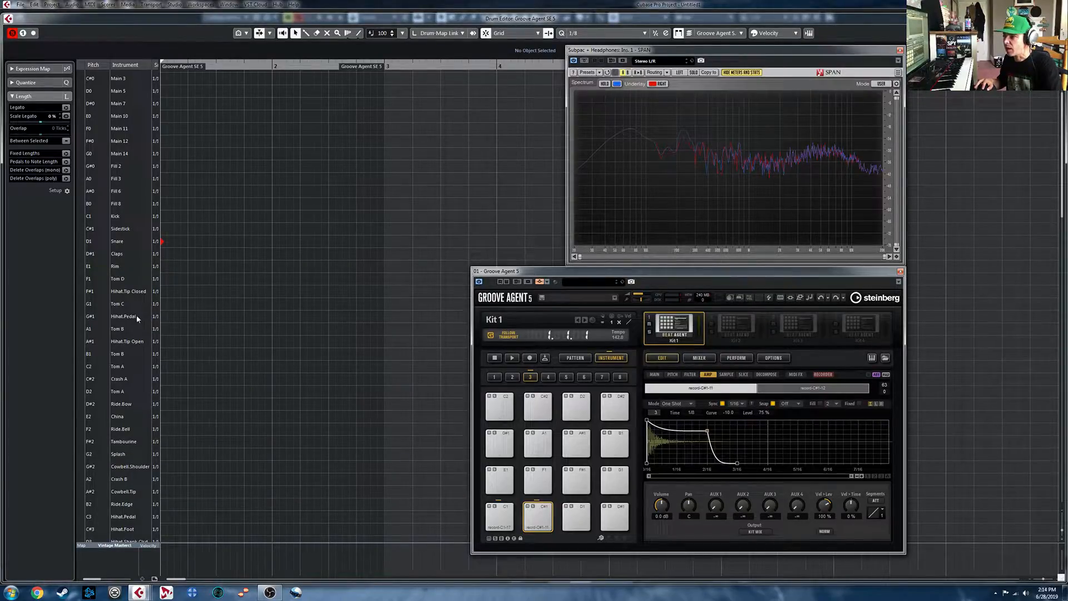
- Move the snare note to A#1 Hihat Tip Open and select Groove Agent 5's empty D#1 pad
{"action": "left_click", "coordinate": [164, 242]}
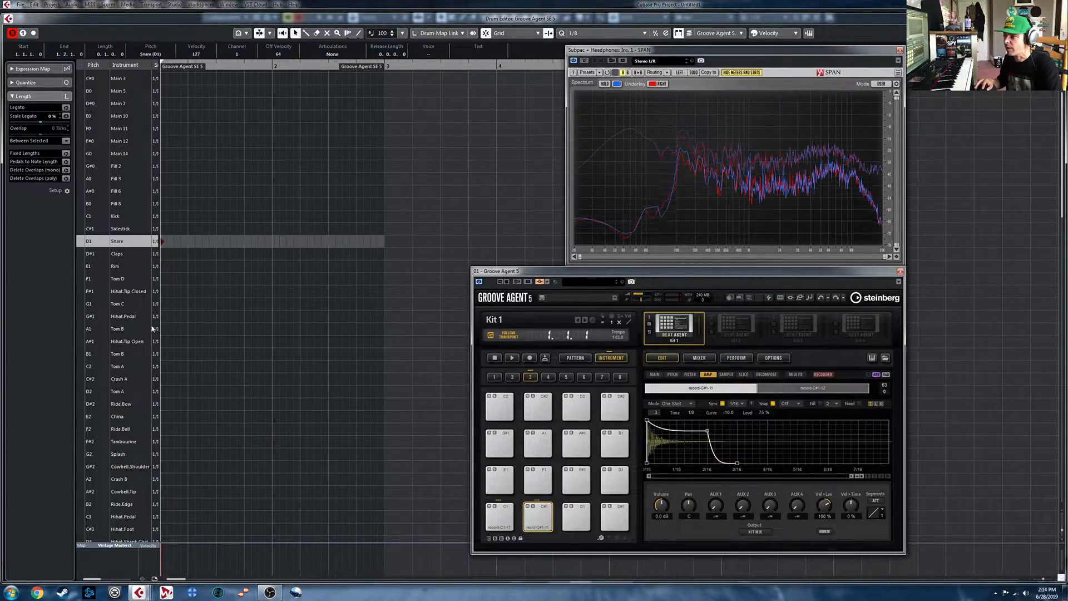
{"action": "key", "text": "Down"}
{"action": "key", "text": "Down"}
{"action": "key", "text": "Down"}
{"action": "key", "text": "Down"}
{"action": "key", "text": "Down"}
{"action": "key", "text": "Down"}
{"action": "key", "text": "Down"}
{"action": "key", "text": "Down"}
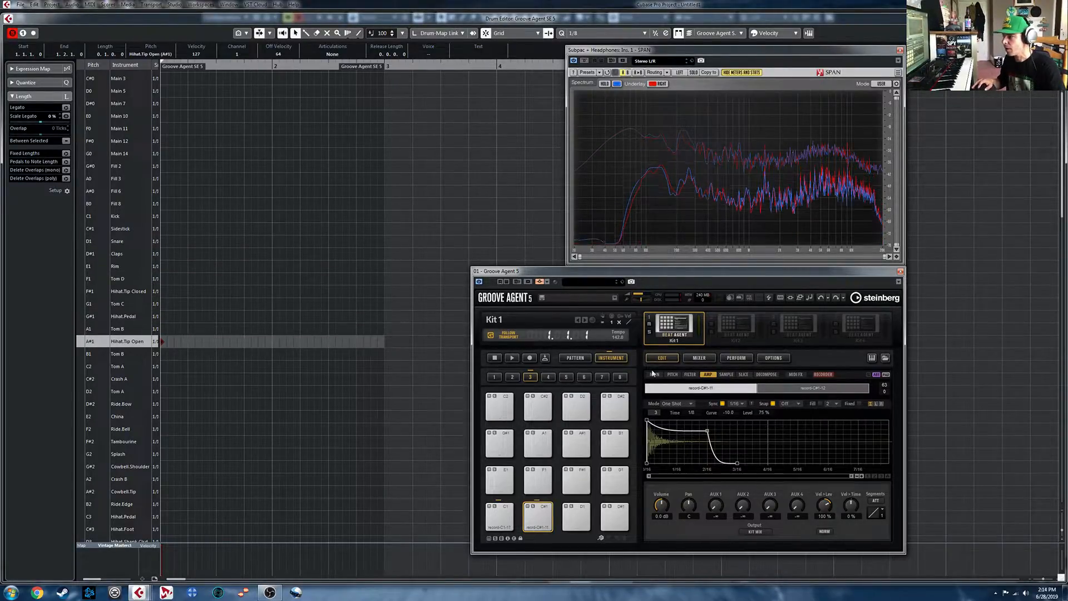
{"action": "left_click", "coordinate": [614, 520]}
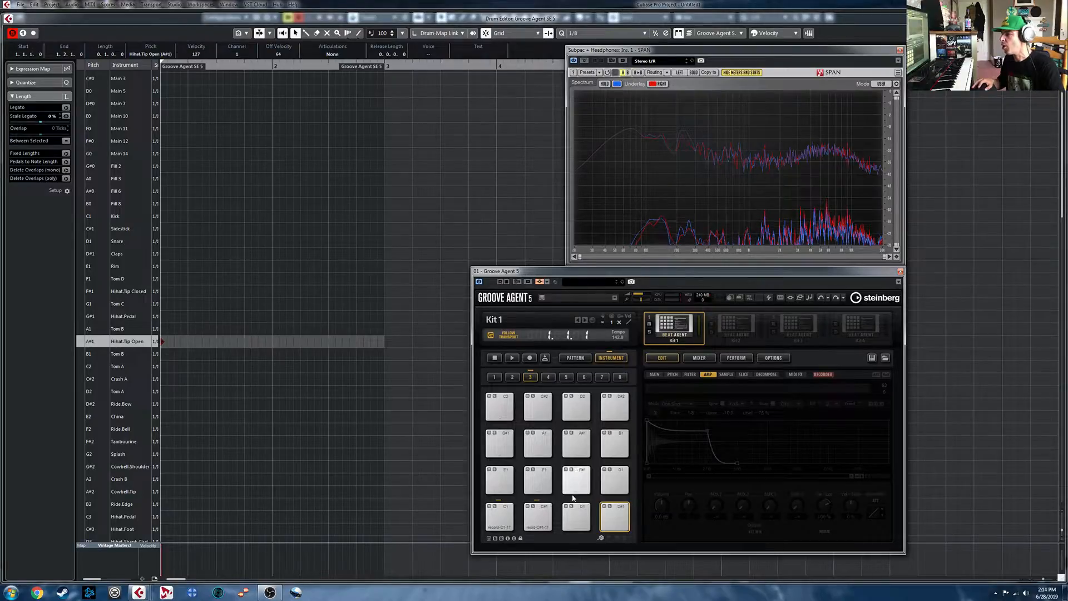
- Open the recorder for the D#1 pad and play the SE 5 part to sample its Hihat Tip Open note
{"action": "left_click", "coordinate": [831, 374]}
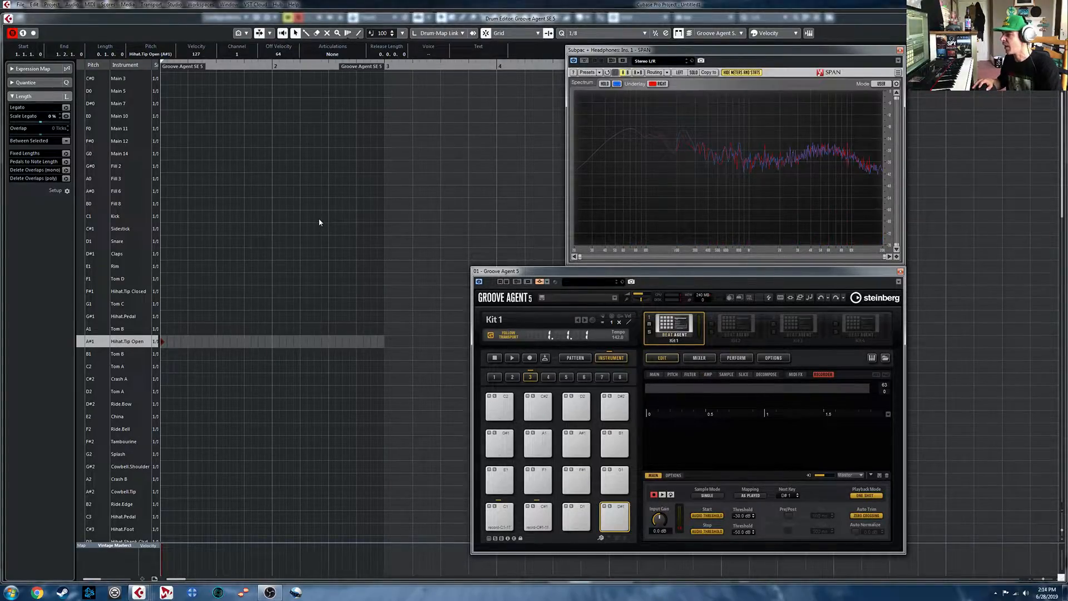
{"action": "key", "text": "space"}
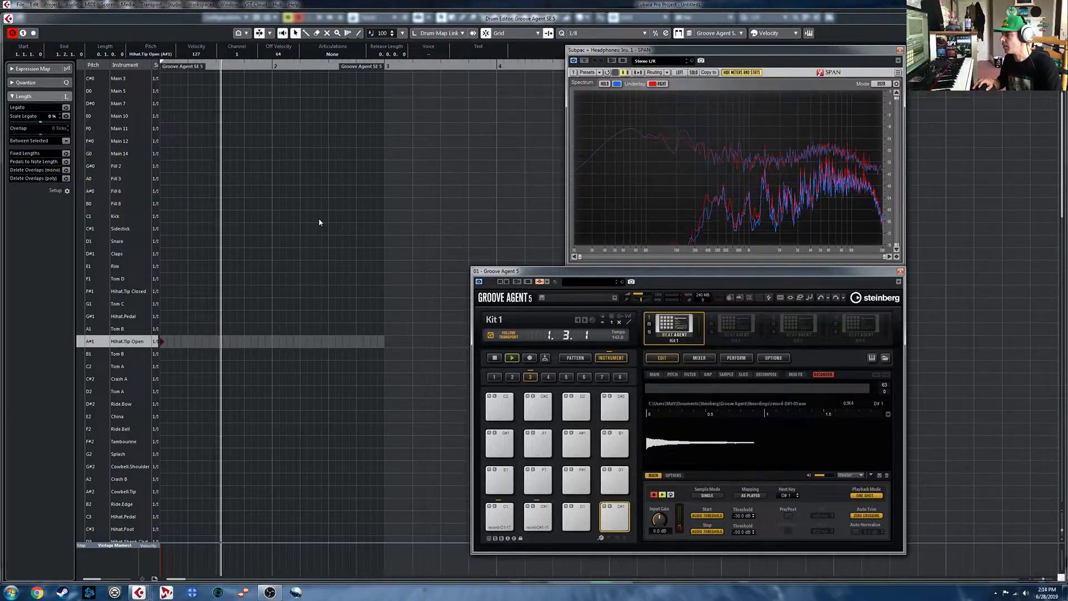
{"action": "key", "text": "space"}
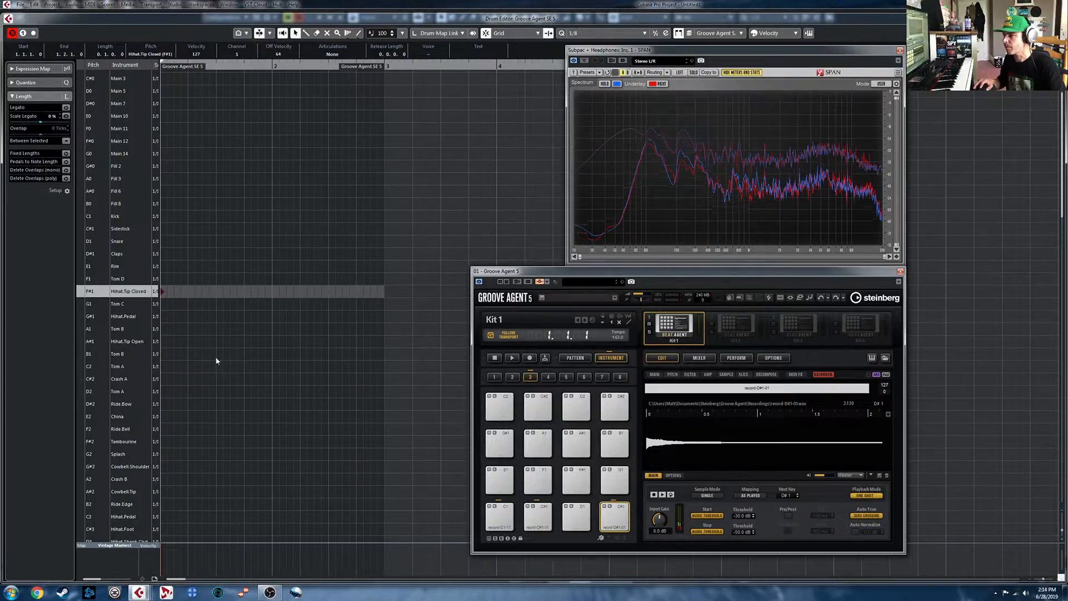
- Sample SE 5's F#1 Hihat Tip Closed note onto the D1 pad, close the Drum Editor, and audition the pad
{"action": "left_click", "coordinate": [588, 511]}
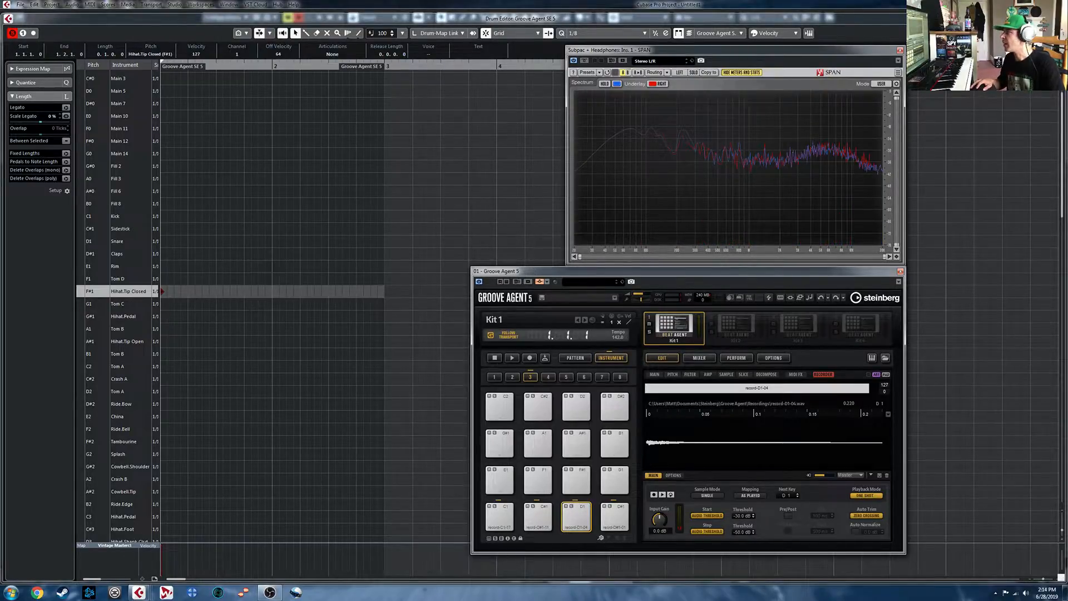
{"action": "left_click", "coordinate": [1060, 18]}
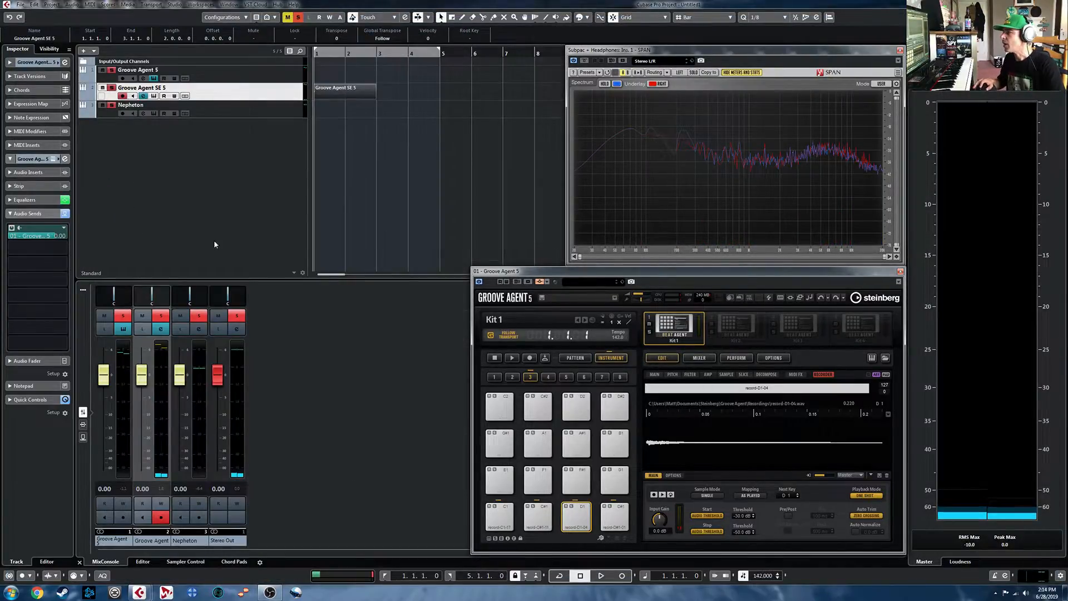
{"action": "left_click", "coordinate": [655, 374]}
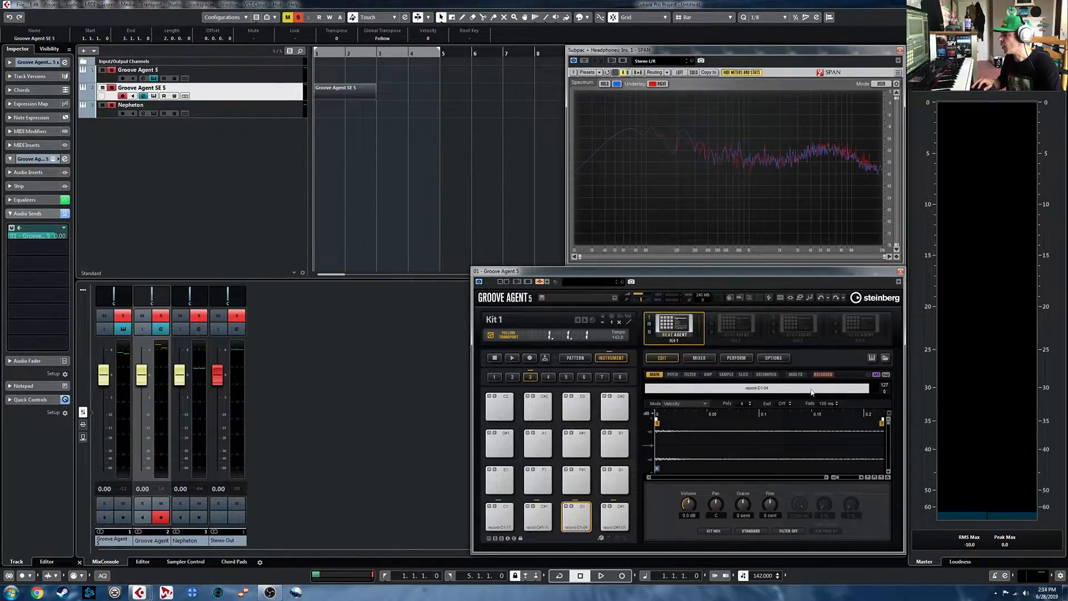
{"action": "left_click", "coordinate": [587, 515]}
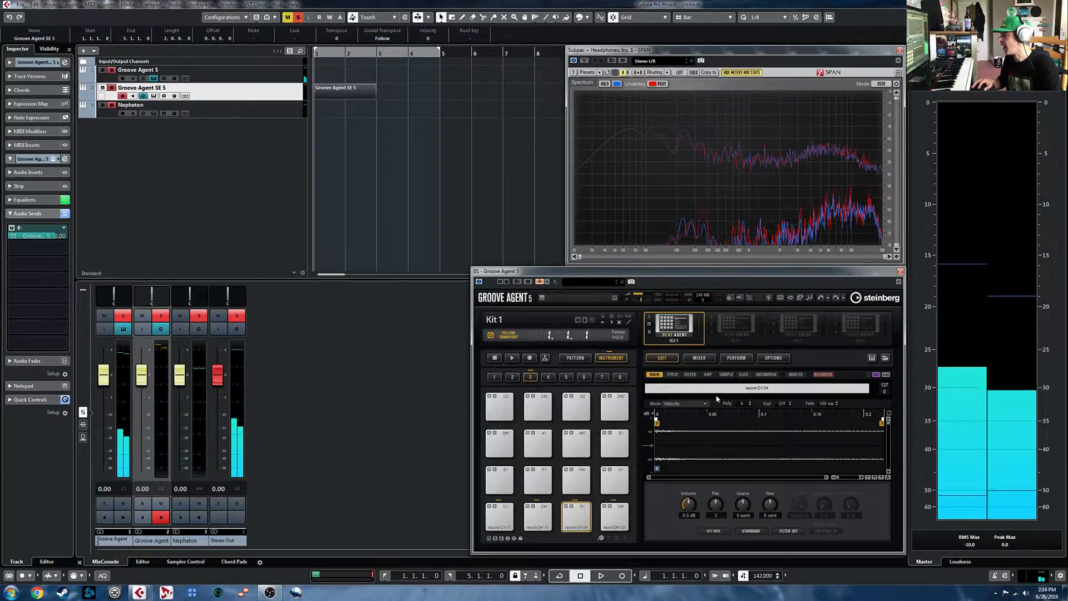
- Set the D1 pad's amp envelope to One Shot, sync it to tempo, and shorten its third node and release
{"action": "left_click", "coordinate": [707, 375]}
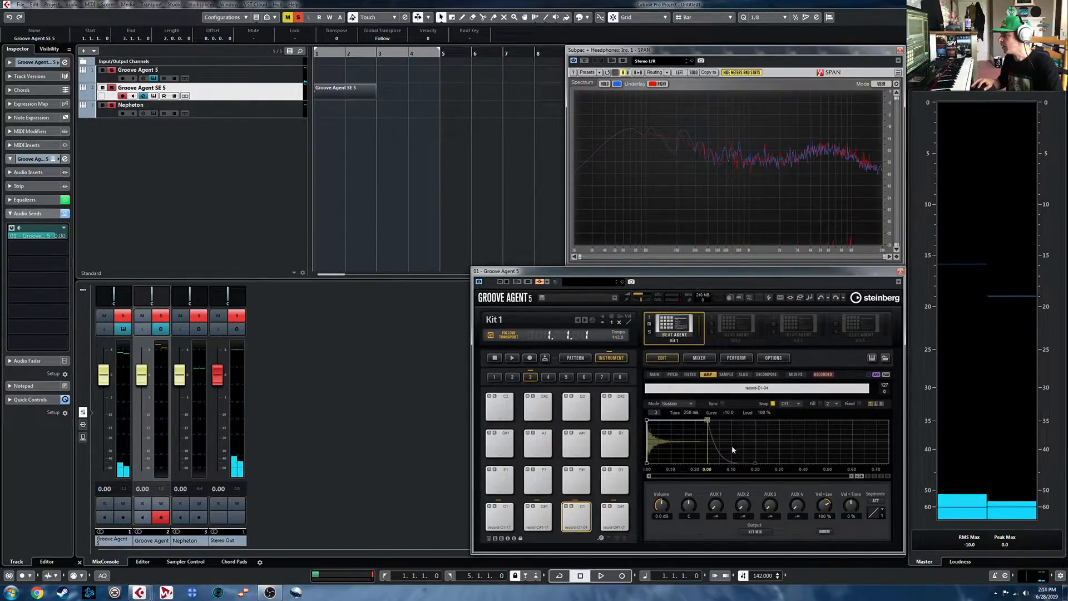
{"action": "left_click", "coordinate": [680, 404]}
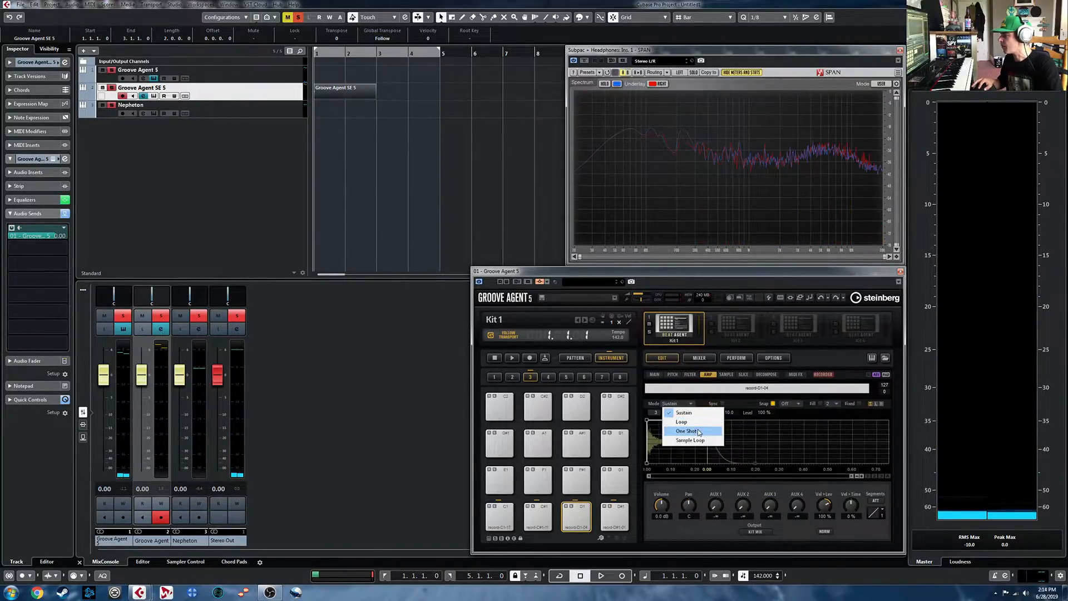
{"action": "left_click", "coordinate": [678, 428]}
{"action": "left_click", "coordinate": [723, 404]}
{"action": "left_click_drag", "start_coordinate": [710, 419], "coordinate": [679, 420]}
{"action": "left_click_drag", "start_coordinate": [725, 463], "coordinate": [707, 461]}
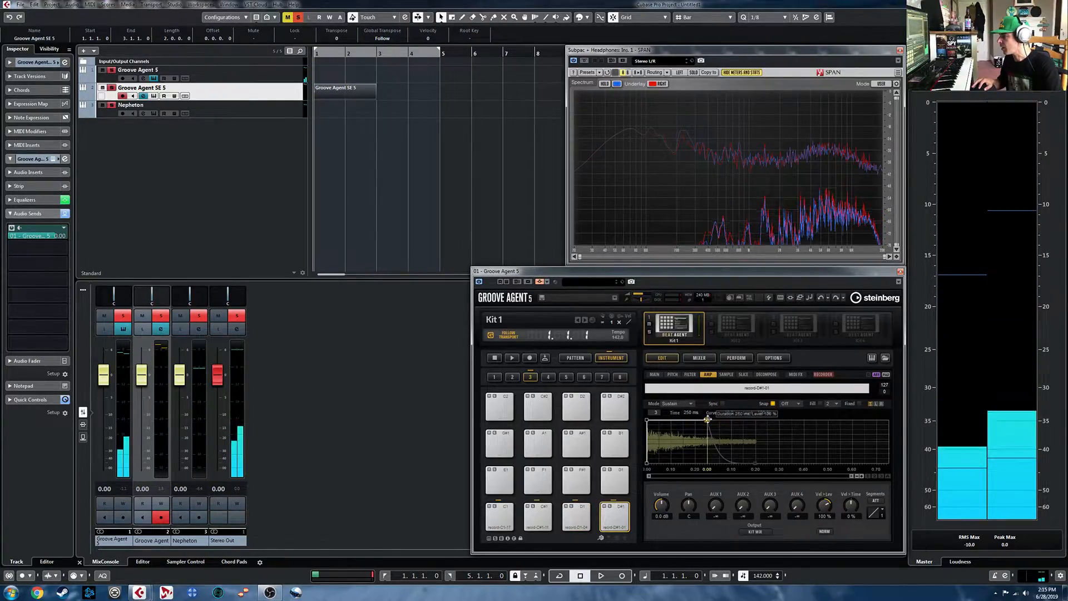
- Set the D#1 pad's amp envelope to synced One Shot, shorten its release, lower the third node to about half level, and audition the pad
{"action": "left_click", "coordinate": [669, 403]}
{"action": "left_click", "coordinate": [674, 413]}
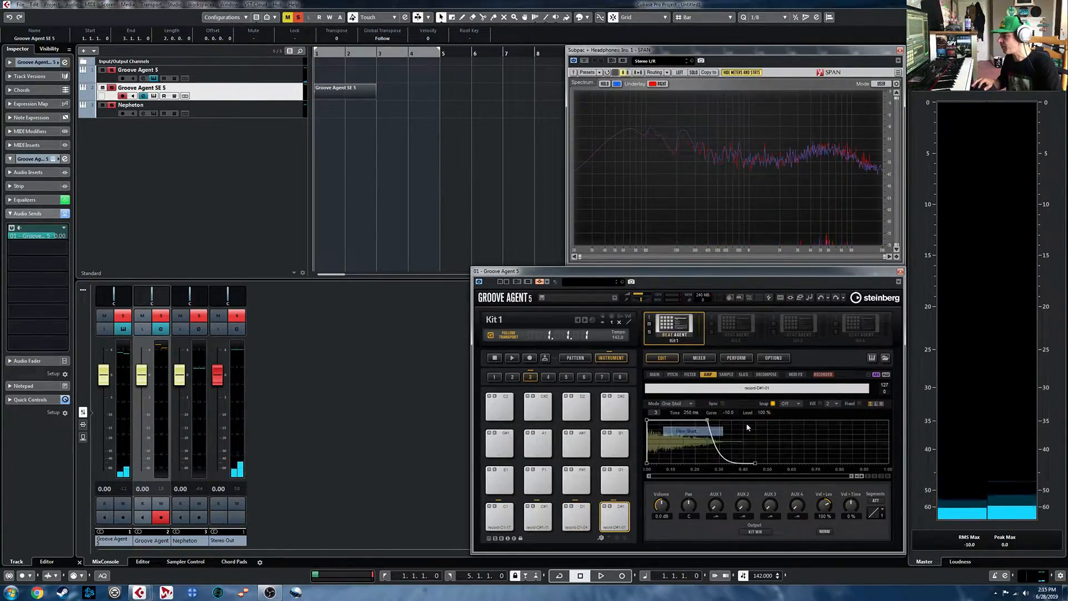
{"action": "left_click", "coordinate": [722, 403]}
{"action": "left_click", "coordinate": [708, 419]}
{"action": "left_click_drag", "start_coordinate": [755, 463], "coordinate": [738, 463]}
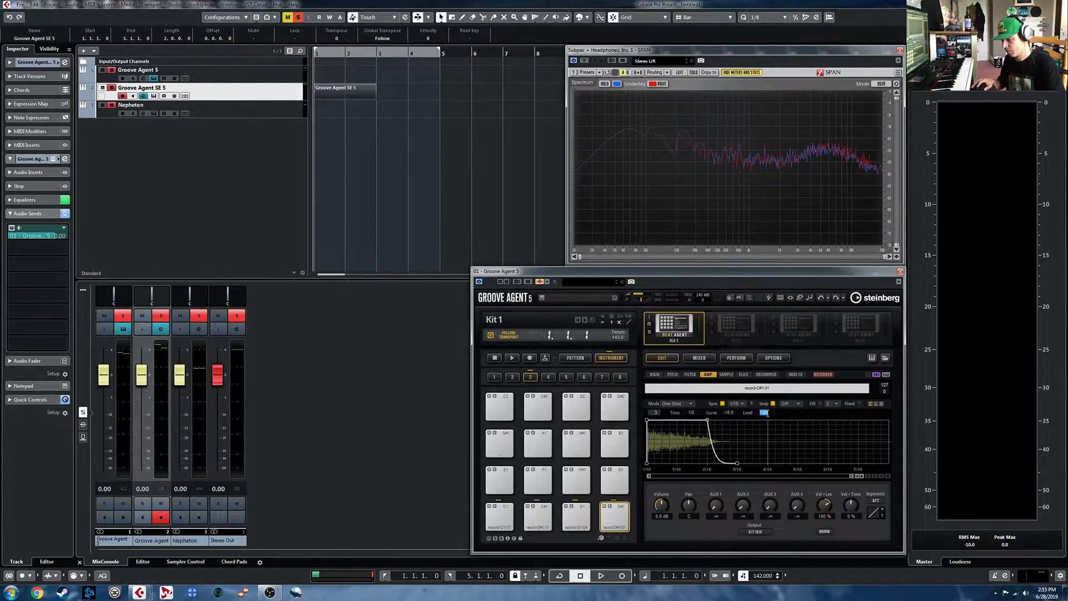
{"action": "key", "text": "Return"}
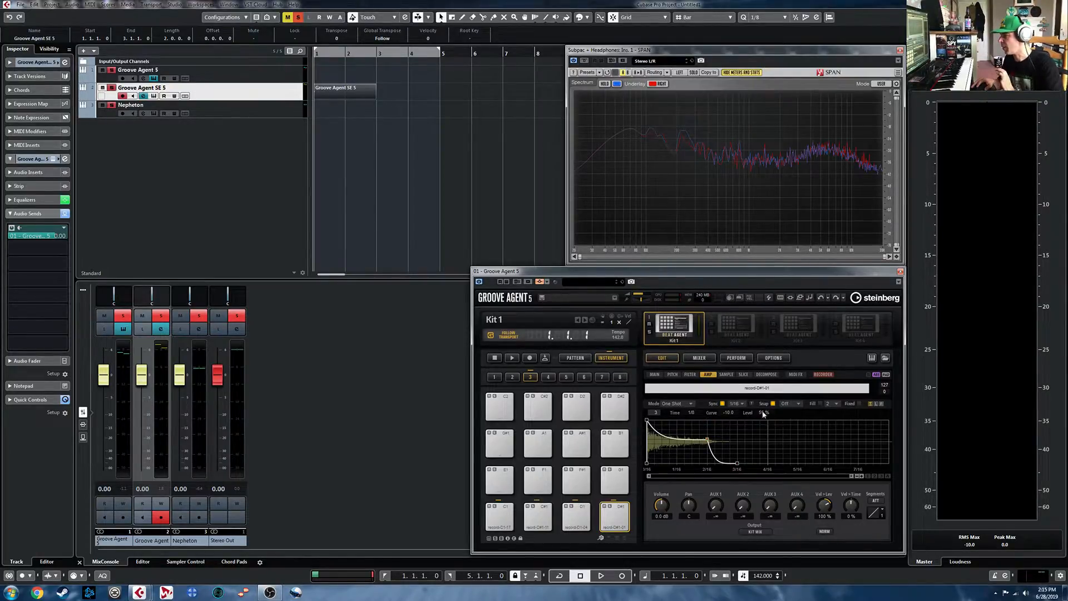
{"action": "left_click", "coordinate": [622, 513]}
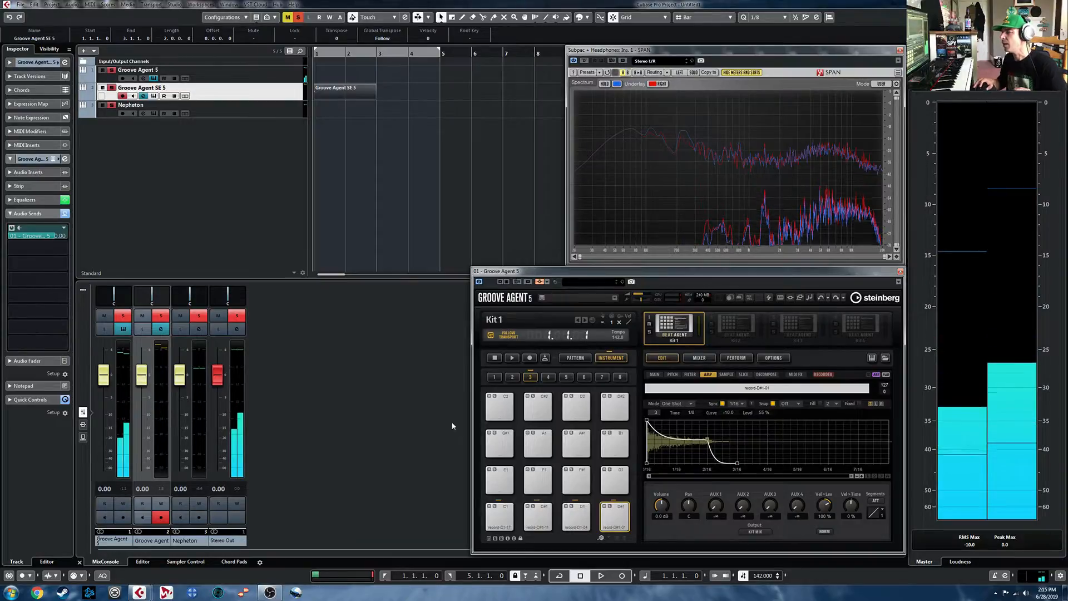
- Delete the MIDI part from the Groove Agent SE 5 track and turn on cycle playback for bars 1 to 5
{"action": "left_click", "coordinate": [345, 93]}
{"action": "key", "text": "Delete"}
{"action": "left_click", "coordinate": [380, 53]}
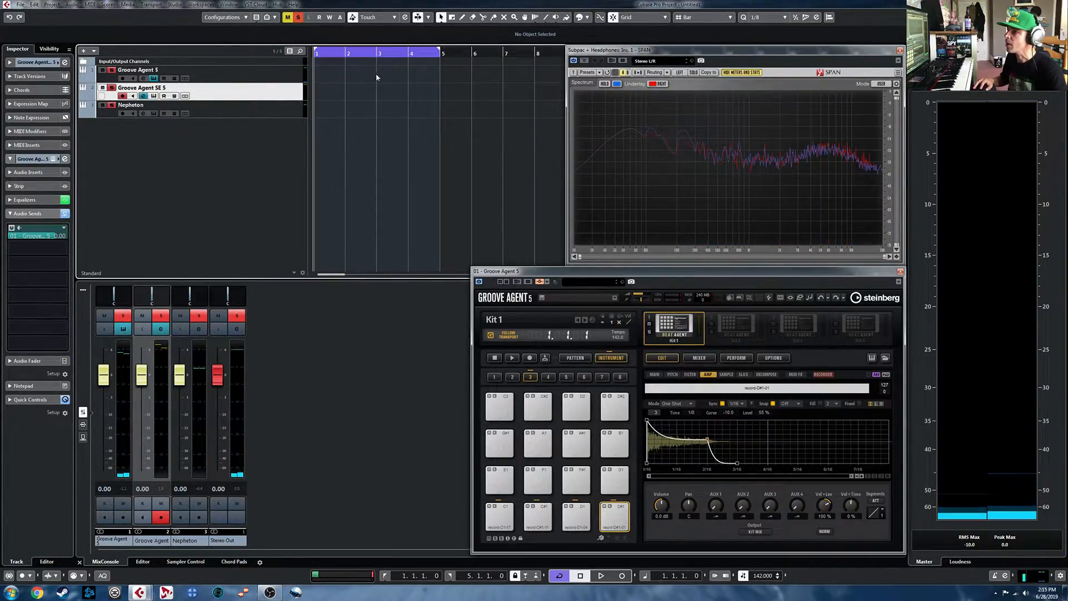
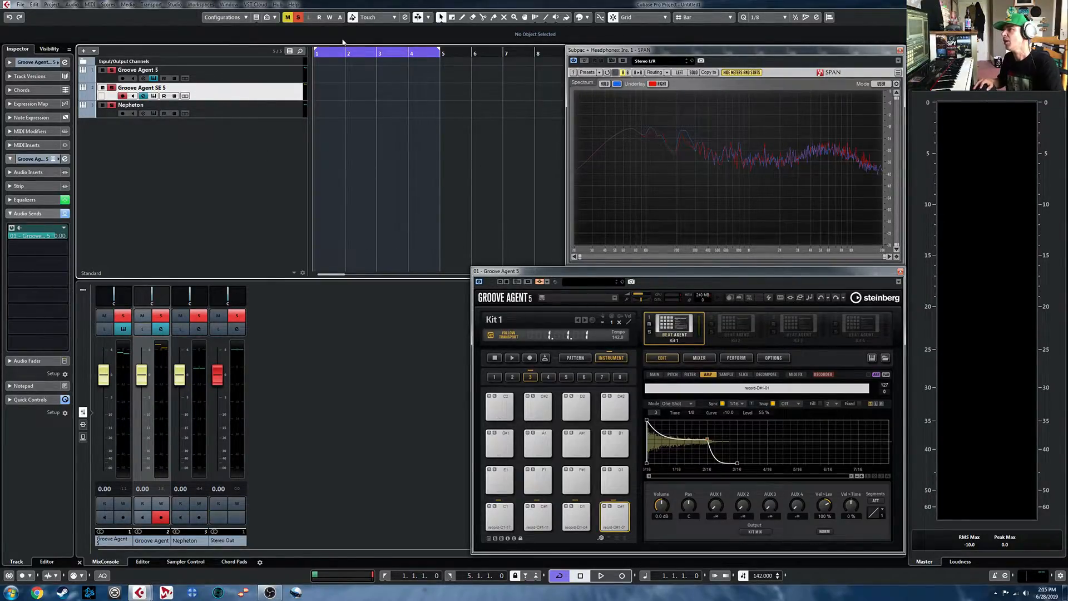
- Create a four-bar part on the Groove Agent 5 track and, in the Drum Editor, enter C1 kicks on beat 1 and the off-beat after beat 3
{"action": "left_click_drag", "start_coordinate": [320, 71], "coordinate": [440, 73]}
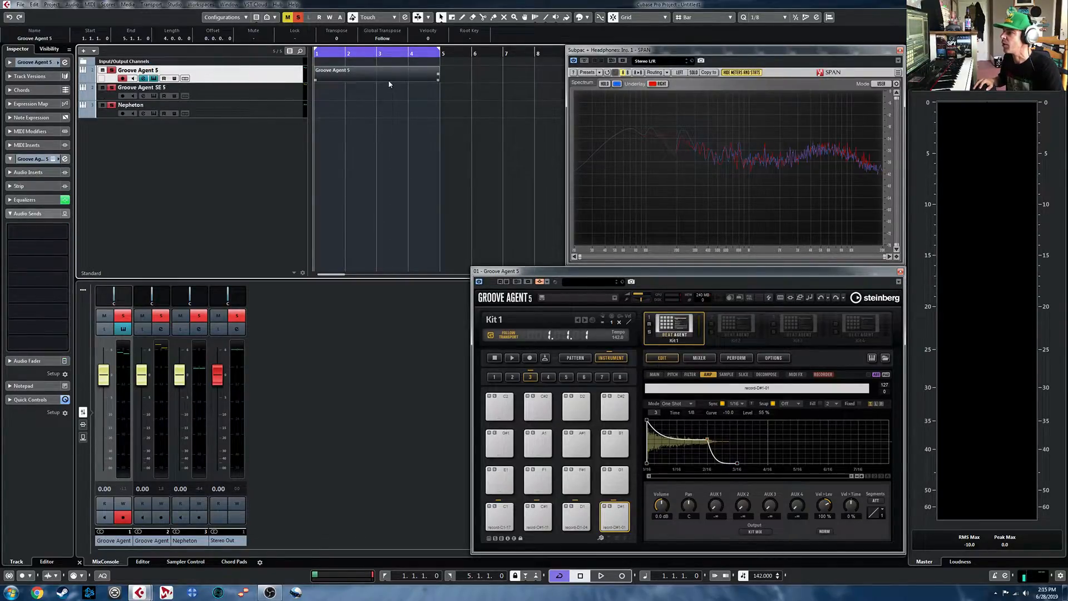
{"action": "double_click", "coordinate": [354, 72]}
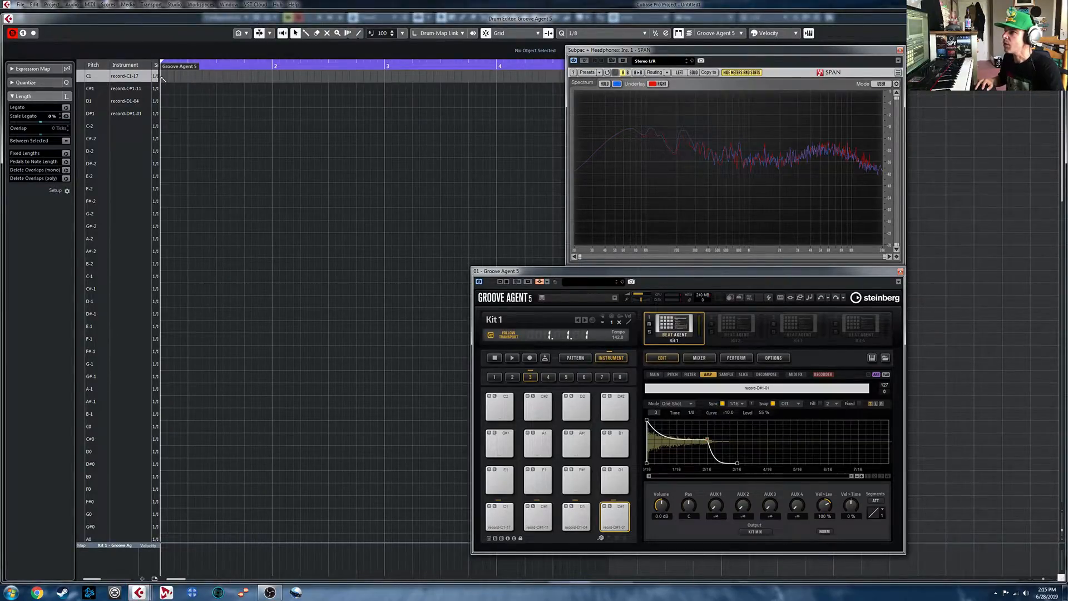
{"action": "left_click", "coordinate": [230, 75]}
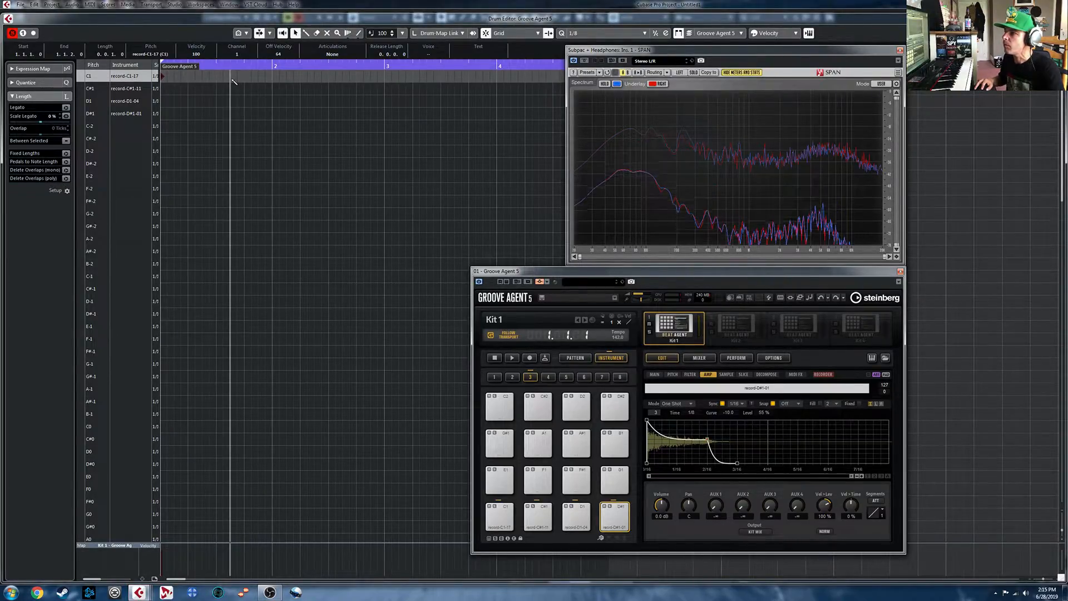
{"action": "left_click", "coordinate": [280, 76]}
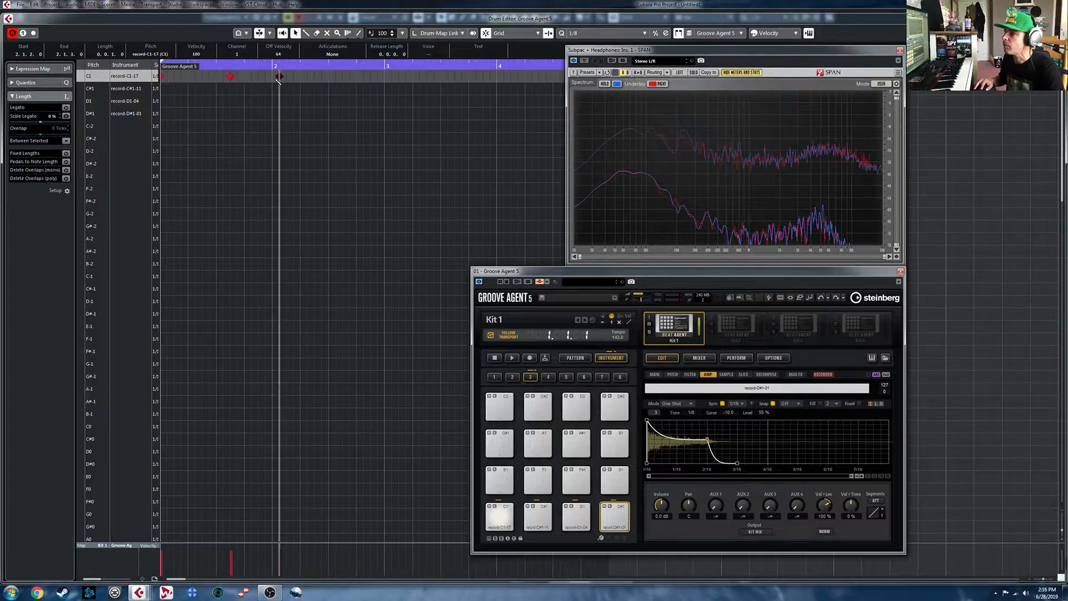
{"action": "left_click", "coordinate": [344, 78]}
{"action": "left_click_drag", "start_coordinate": [281, 78], "coordinate": [275, 78]}
{"action": "mouse_move", "coordinate": [378, 73]}
{"action": "left_mouse_down"}
{"action": "mouse_move", "coordinate": [162, 82]}
{"action": "mouse_move", "coordinate": [385, 81]}
{"action": "left_mouse_up"}
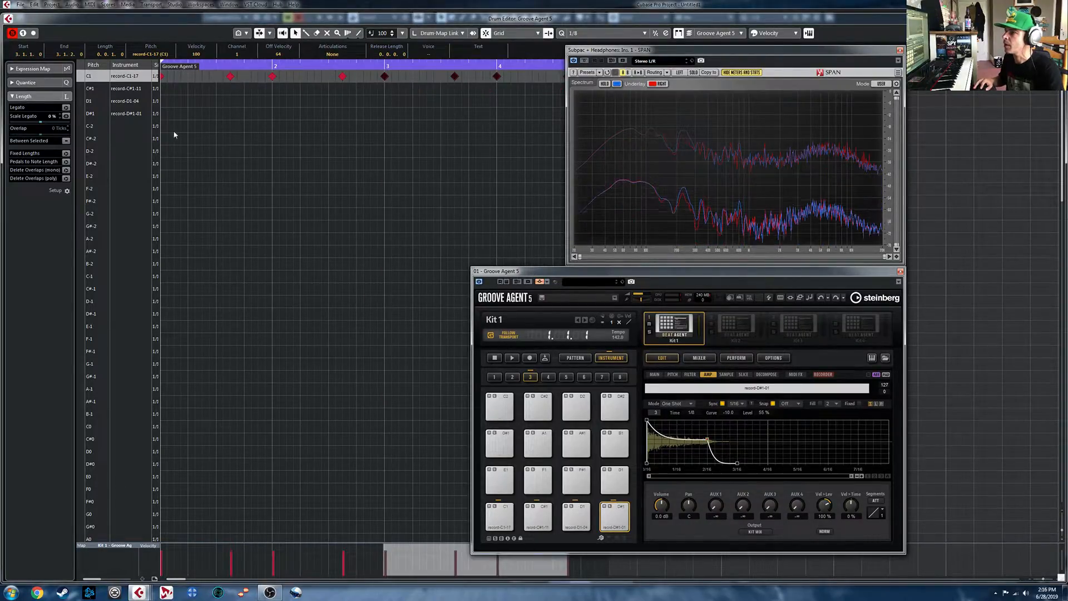
- Enter C#1 snare hits on beats 2 and 4 of bar 1 and repeat them through bar 4
{"action": "left_click", "coordinate": [189, 89]}
{"action": "left_click", "coordinate": [244, 89]}
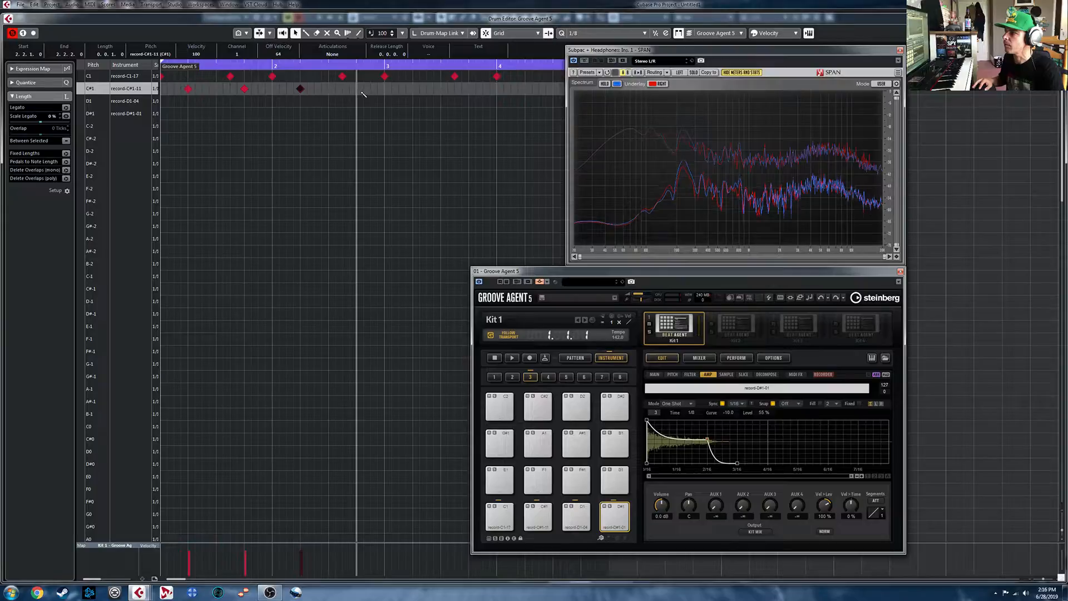
{"action": "left_click_drag", "start_coordinate": [390, 86], "coordinate": [414, 95]}
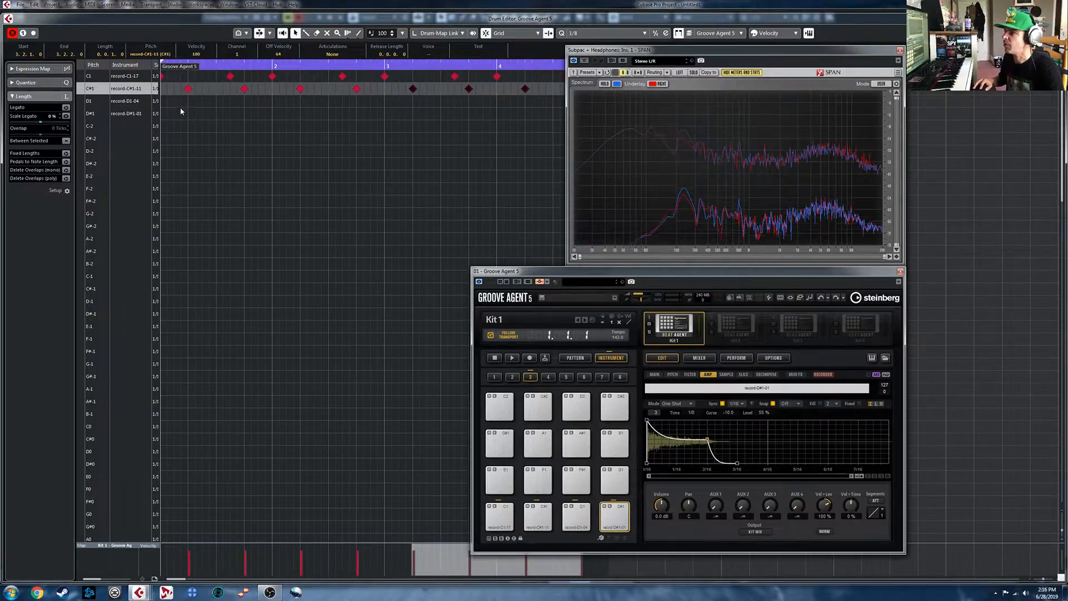
- Enter D1 closed hi-hats on the first seven eighth notes of bar 1 and a D#1 open hi-hat on the last one
{"action": "left_click", "coordinate": [163, 102]}
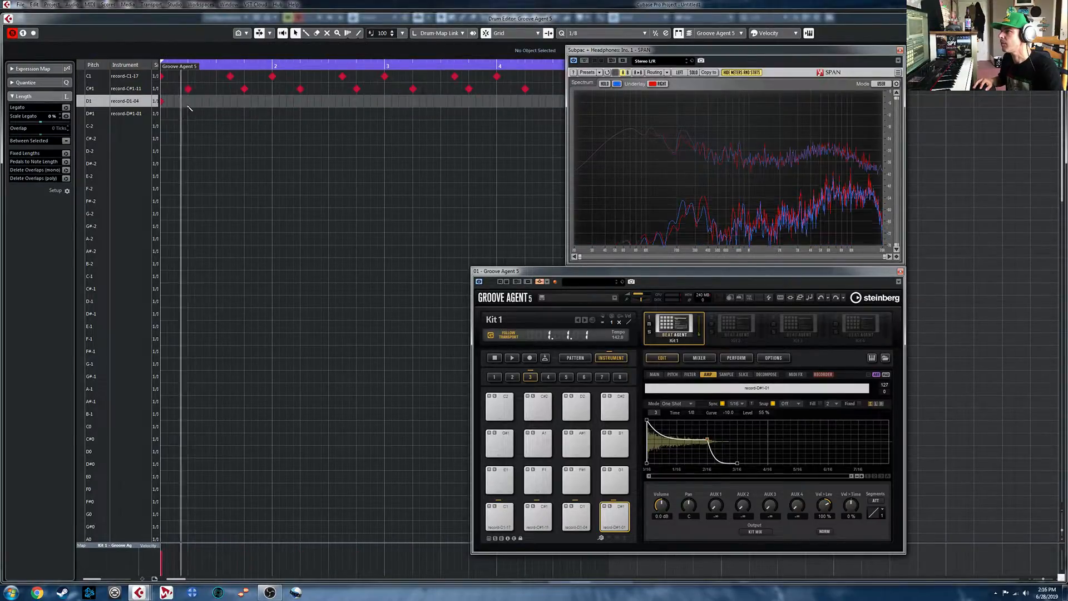
{"action": "left_click", "coordinate": [176, 101]}
{"action": "left_click", "coordinate": [189, 101]}
{"action": "left_click", "coordinate": [203, 101]}
{"action": "left_click", "coordinate": [217, 102]}
{"action": "left_click", "coordinate": [230, 102]}
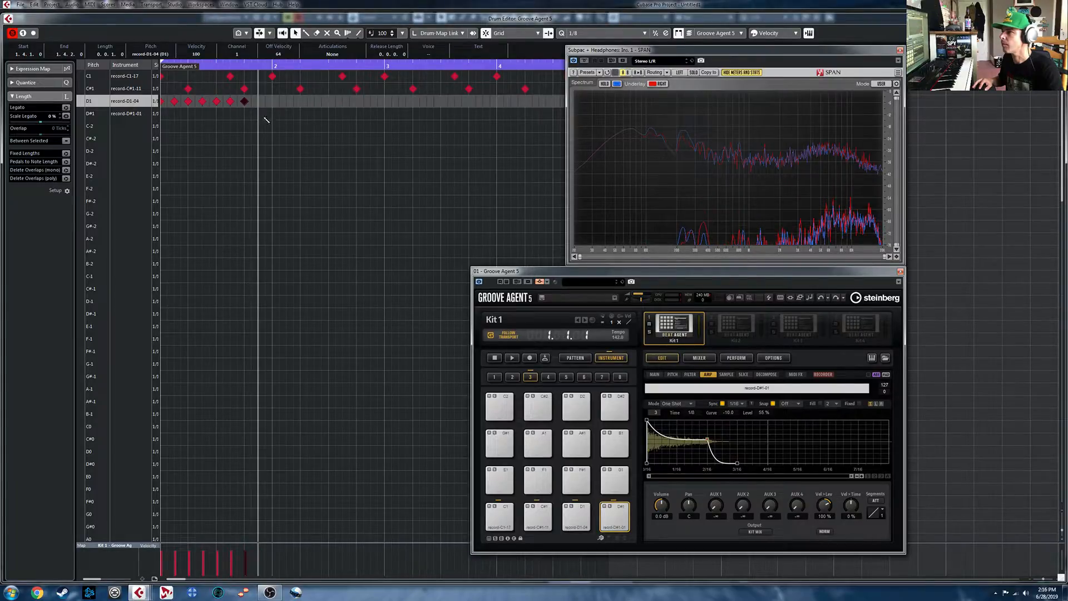
{"action": "left_click", "coordinate": [261, 114]}
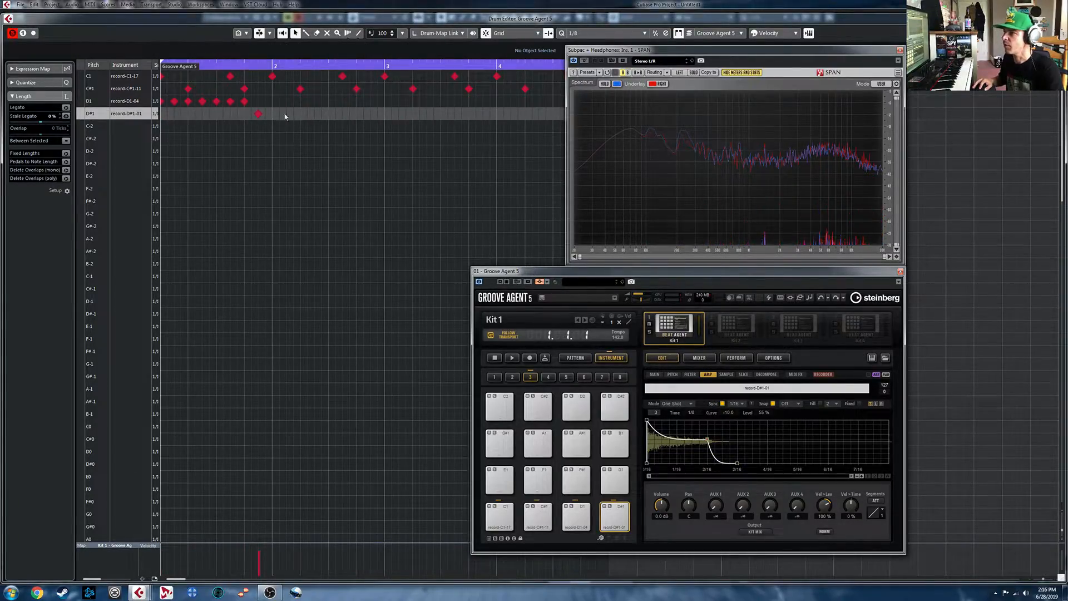
- Enlarge the velocity lane and lower the bar 1 hi-hat velocities into an alternating softer and louder pattern
{"action": "left_click_drag", "start_coordinate": [199, 113], "coordinate": [161, 98]}
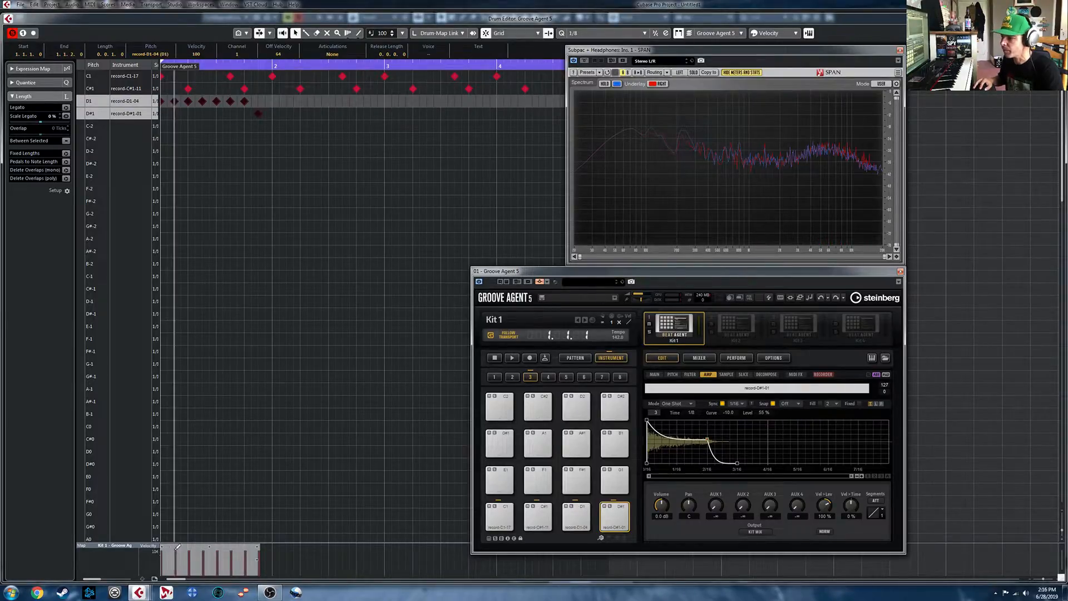
{"action": "left_click_drag", "start_coordinate": [231, 543], "coordinate": [231, 461]}
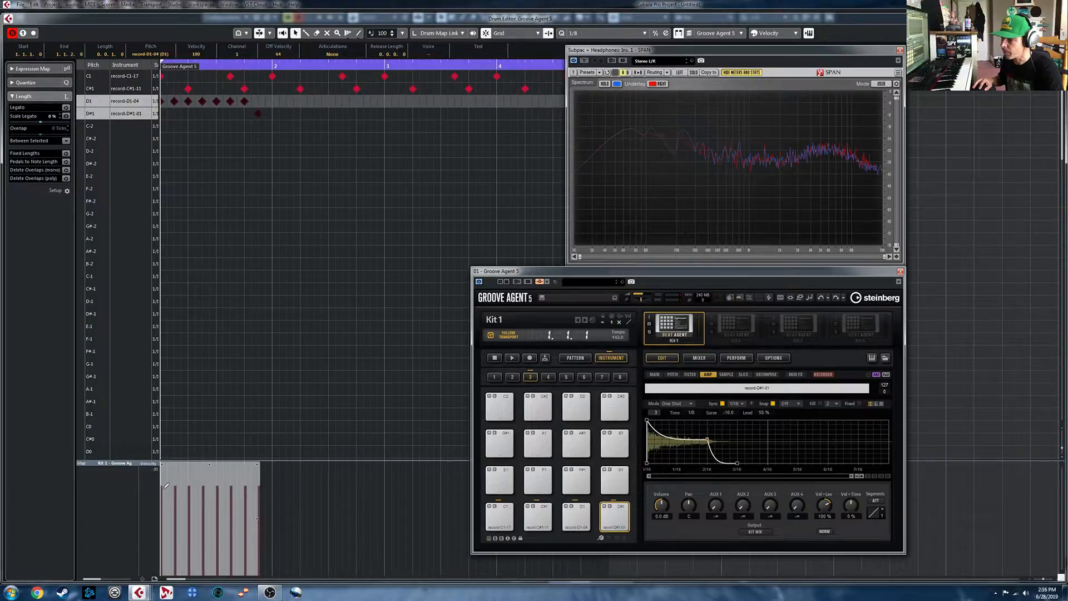
{"action": "mouse_move", "coordinate": [162, 522]}
{"action": "left_mouse_down"}
{"action": "mouse_move", "coordinate": [184, 510]}
{"action": "mouse_move", "coordinate": [199, 522]}
{"action": "mouse_move", "coordinate": [223, 490]}
{"action": "mouse_move", "coordinate": [246, 528]}
{"action": "left_mouse_up"}
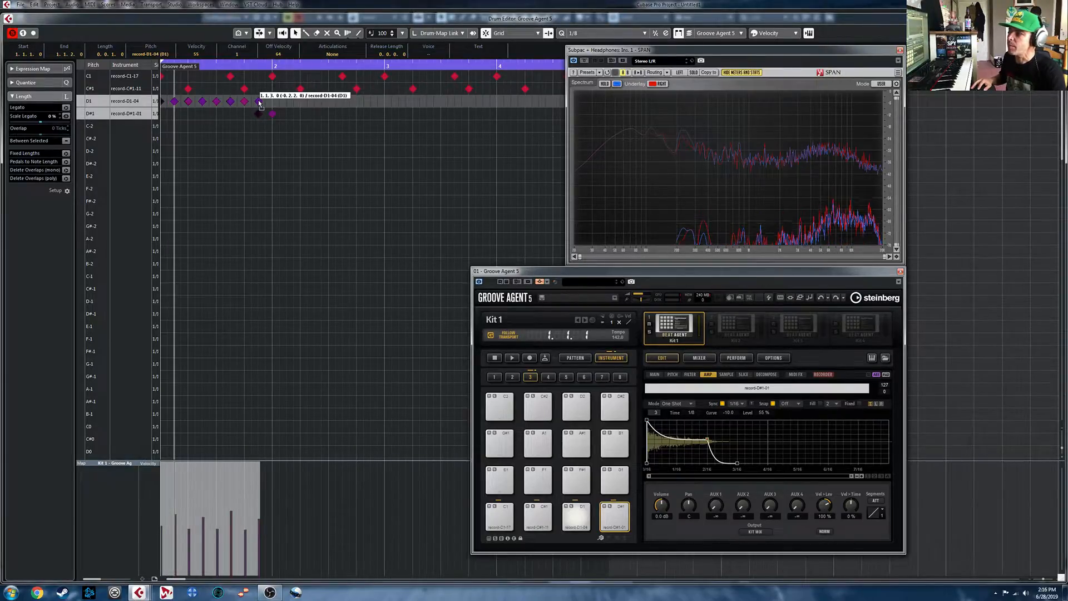
- Copy the bar 1 hi-hat pattern on D1 and D#1 across bars 2 to 4
{"action": "left_click", "coordinate": [246, 128]}
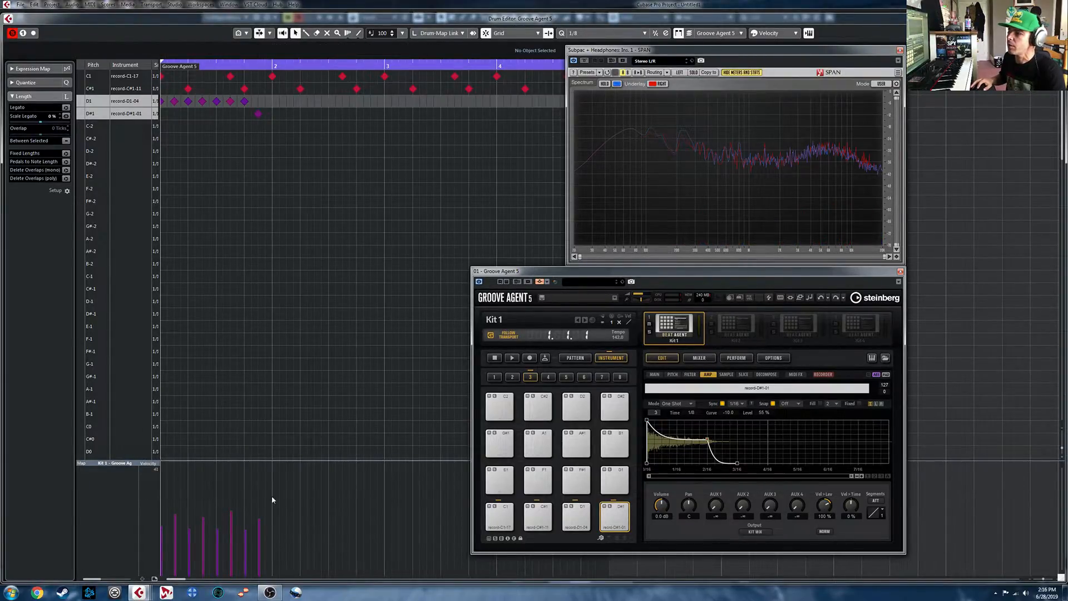
{"action": "left_click_drag", "start_coordinate": [290, 136], "coordinate": [277, 106]}
{"action": "left_click_drag", "start_coordinate": [406, 122], "coordinate": [386, 111]}
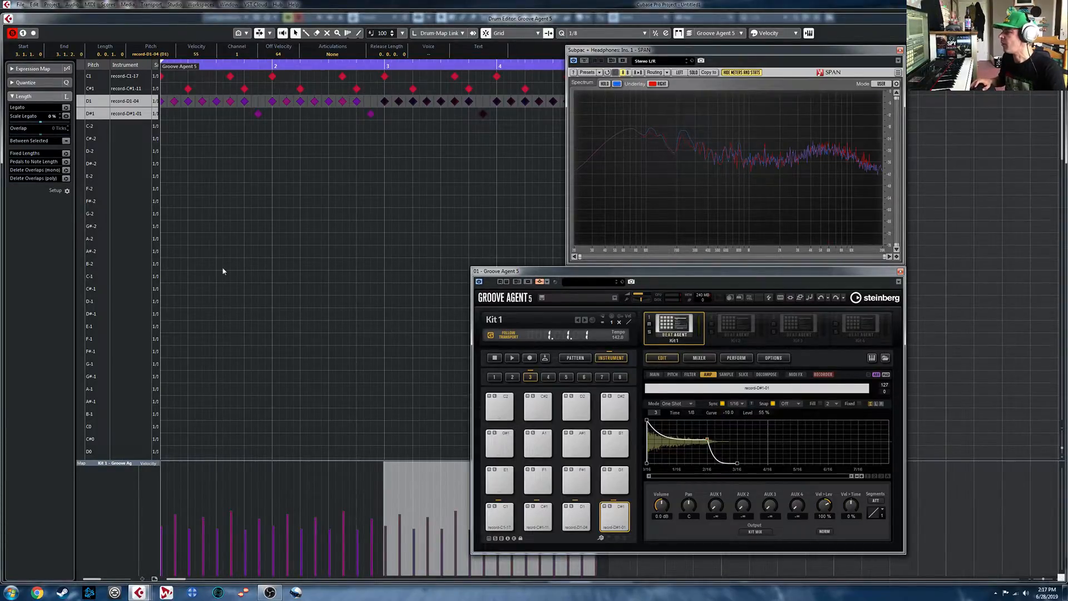
- Play back the looped beat, close the Drum Editor, and stop playback
{"action": "key", "text": "space"}
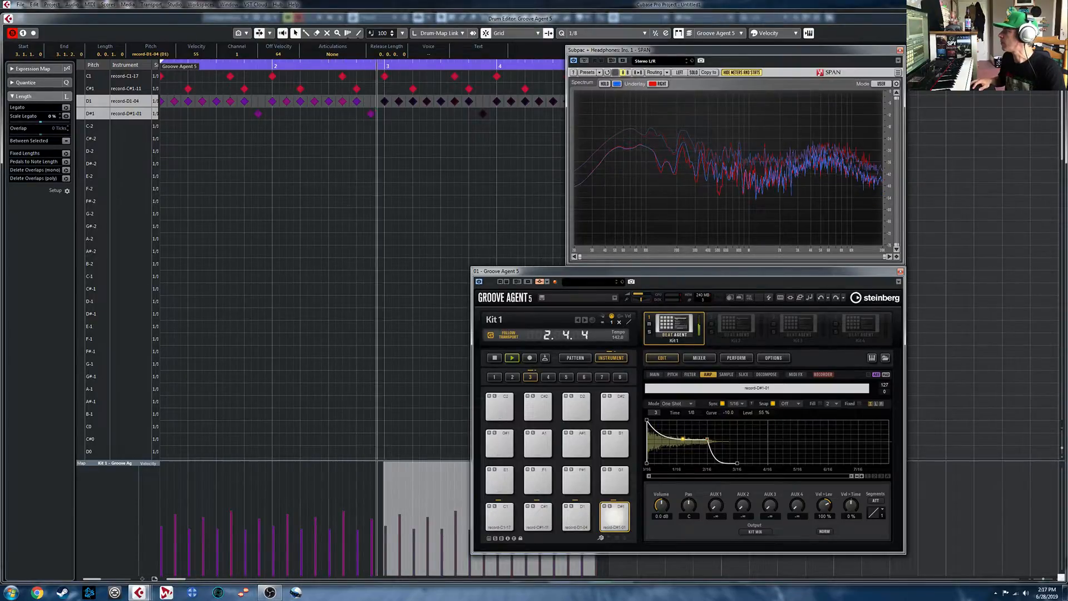
{"action": "left_click", "coordinate": [1060, 19]}
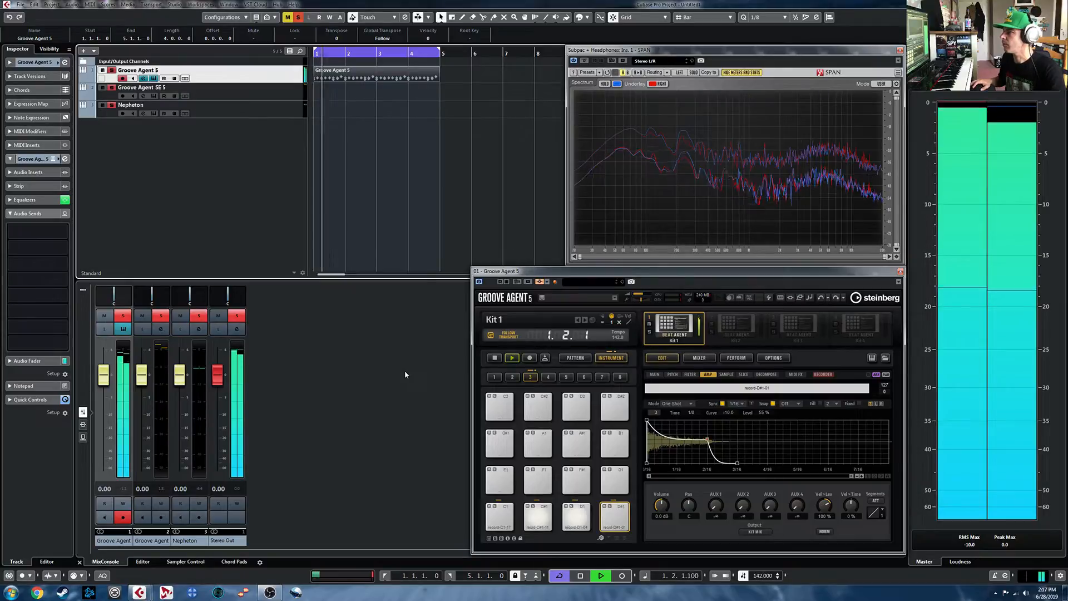
{"action": "key", "text": "space"}
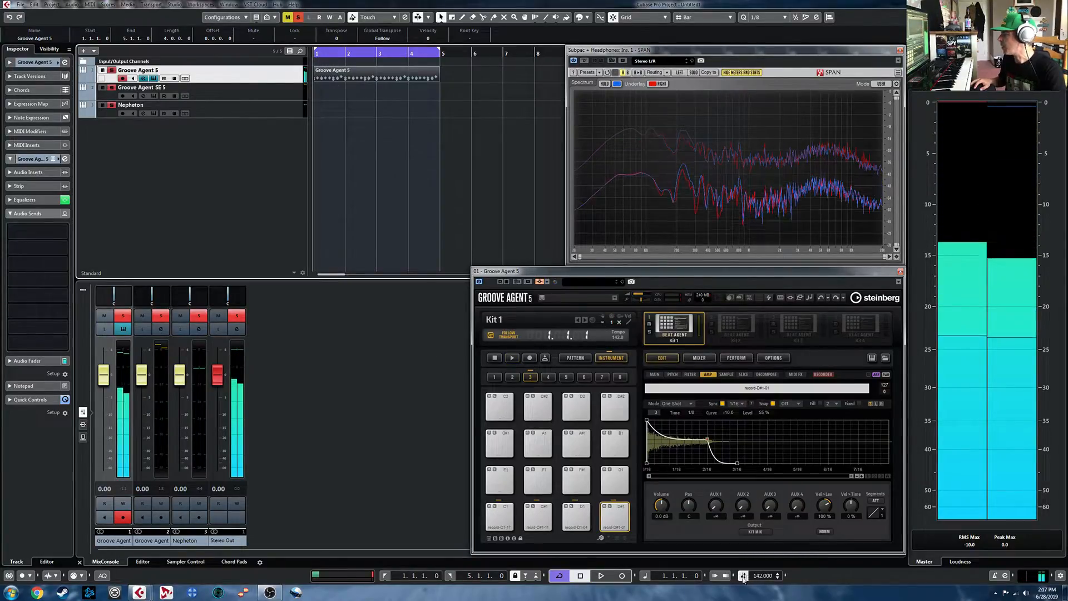
- Set the project tempo to 165 and play the loop at the new tempo
{"action": "double_click", "coordinate": [762, 576]}
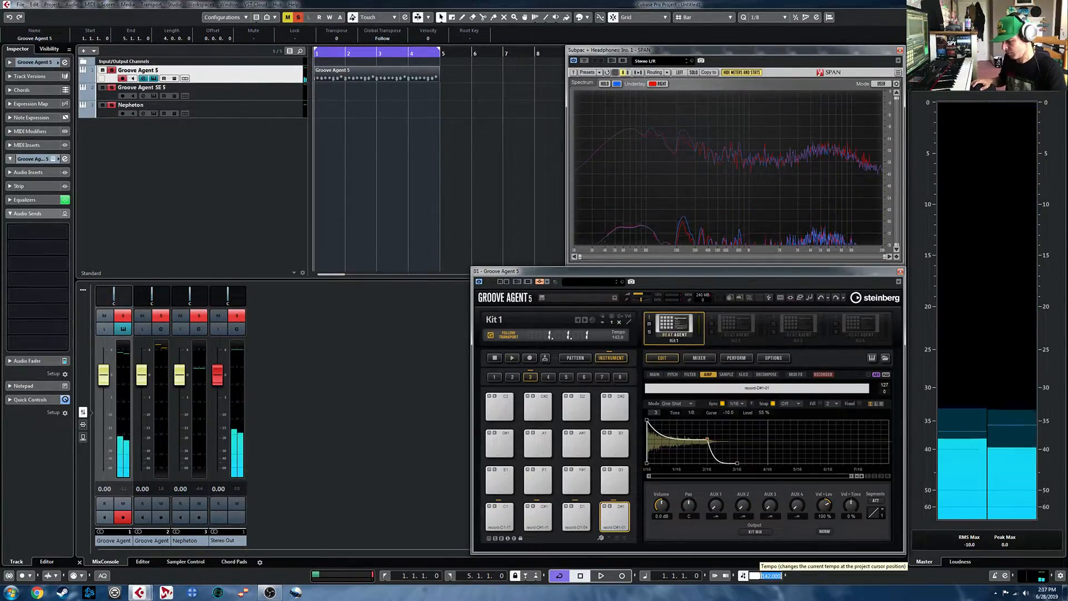
{"action": "type", "text": "165"}
{"action": "key", "text": "Return"}
{"action": "key", "text": "space"}
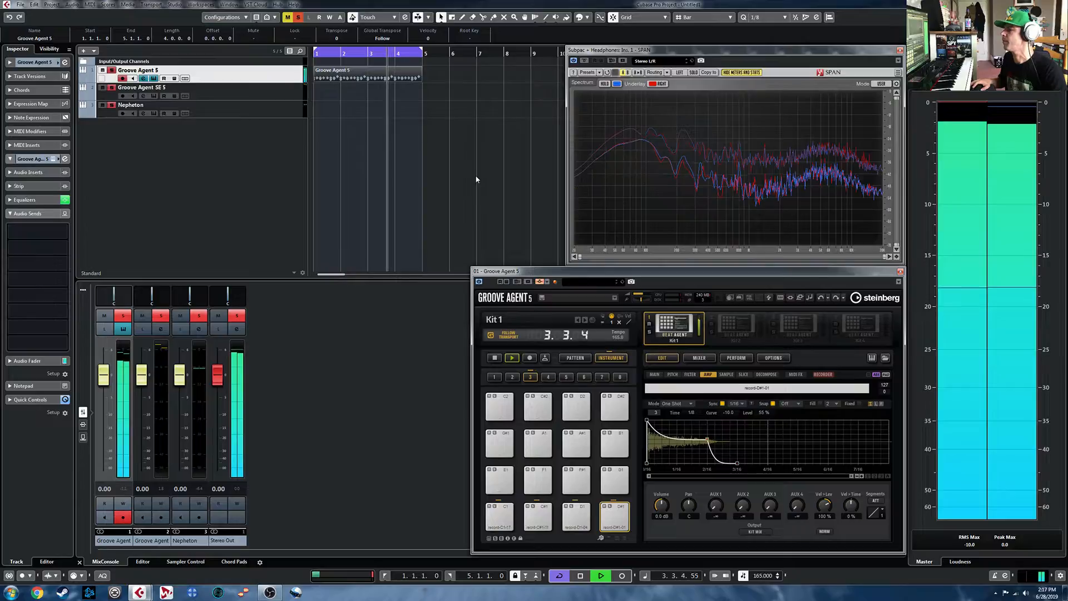
{"action": "key", "text": "space"}
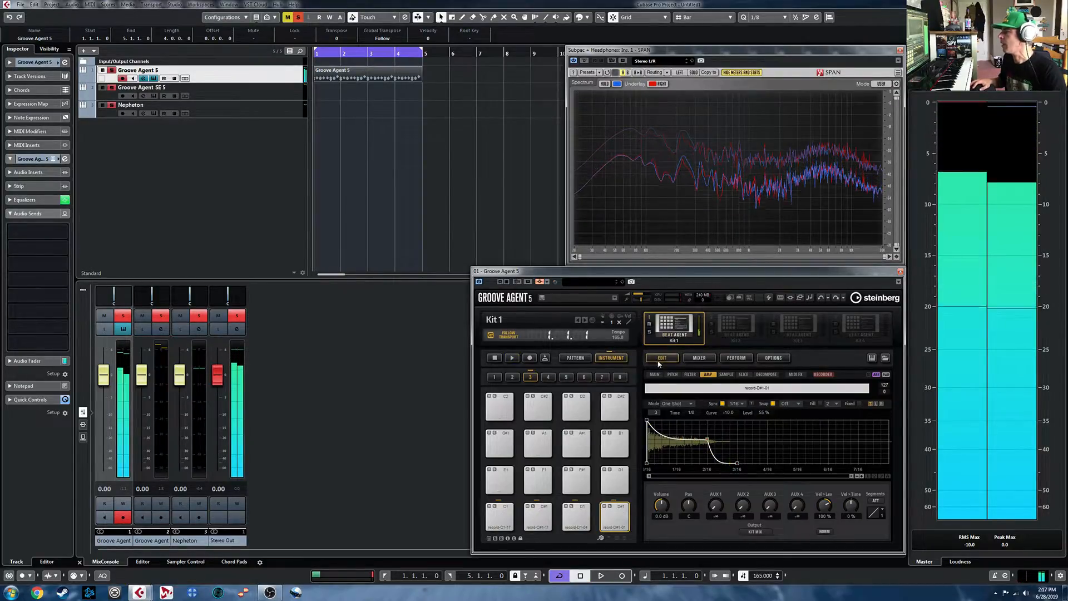
- Load the MIDI part onto Groove Agent's G#-1 pattern pad, audition the pattern, and delete the part from the track
{"action": "left_click", "coordinate": [580, 361]}
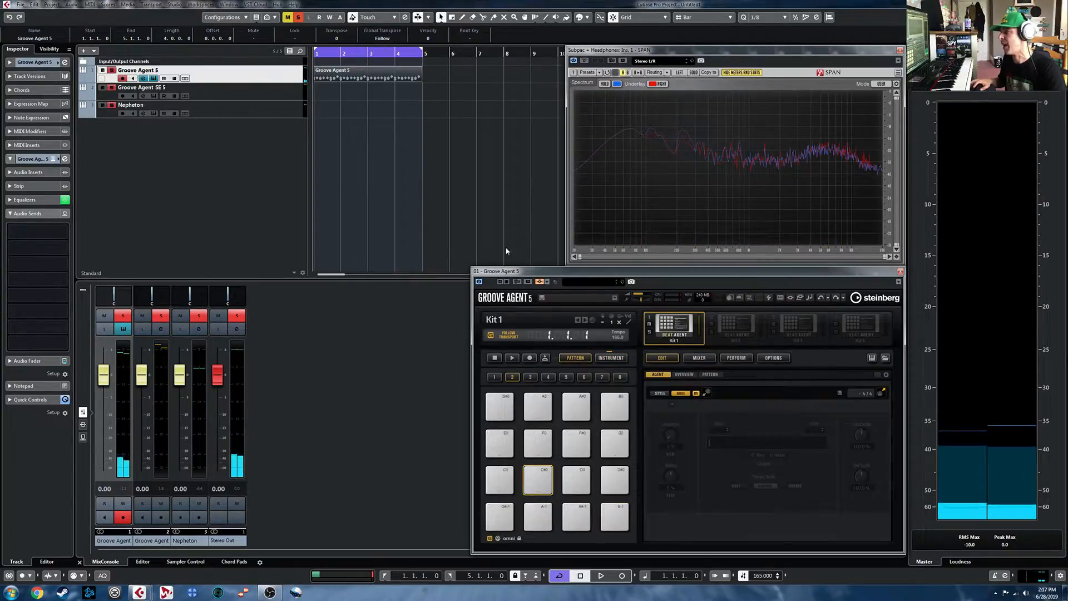
{"action": "left_click_drag", "start_coordinate": [341, 71], "coordinate": [507, 523]}
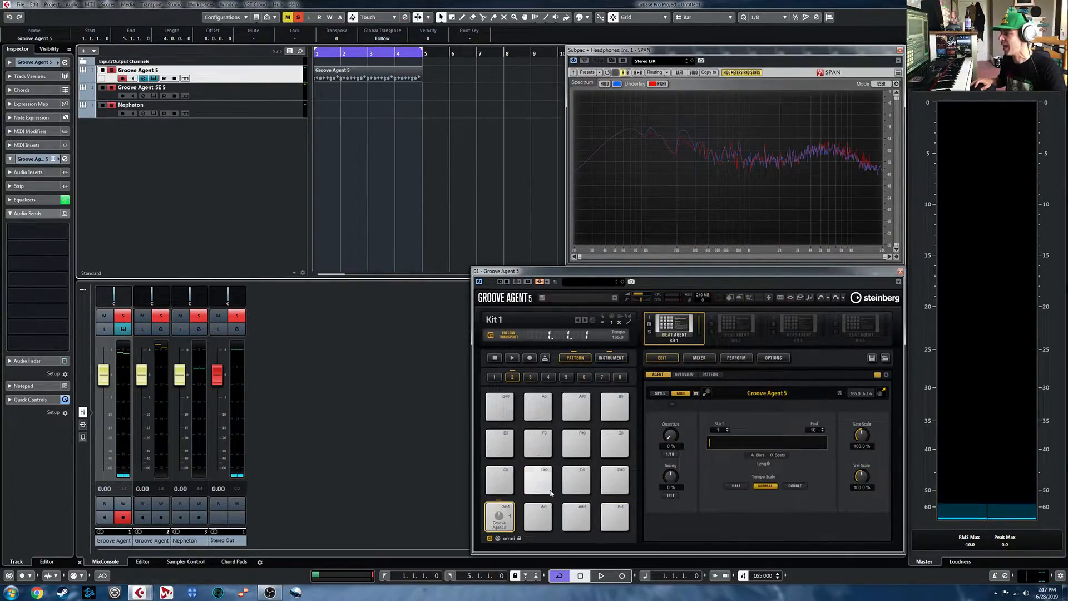
{"action": "left_click", "coordinate": [508, 510]}
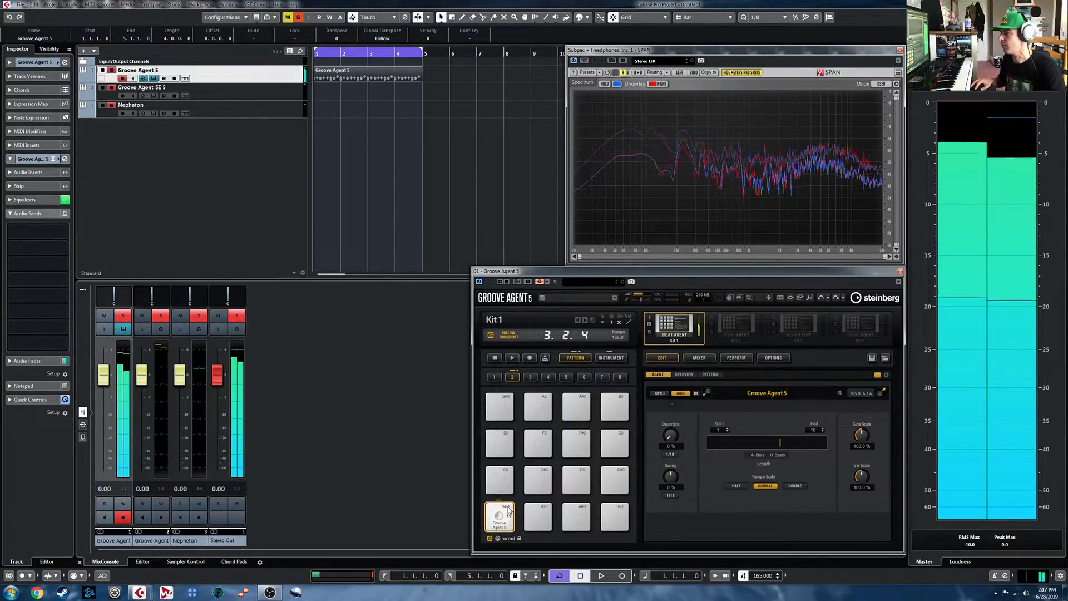
{"action": "left_click", "coordinate": [508, 510]}
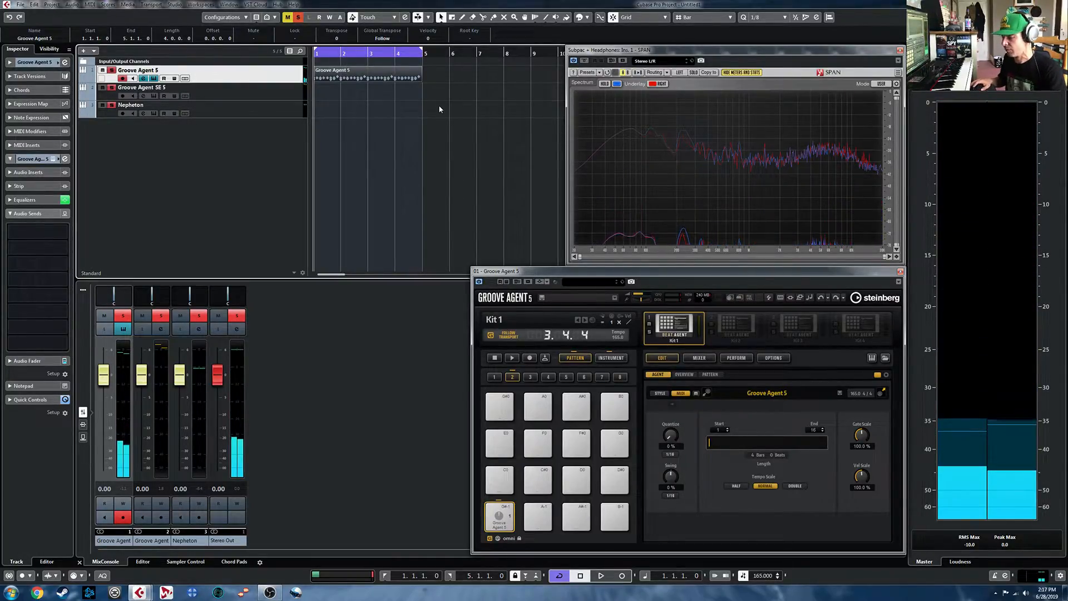
{"action": "key", "text": "Delete"}
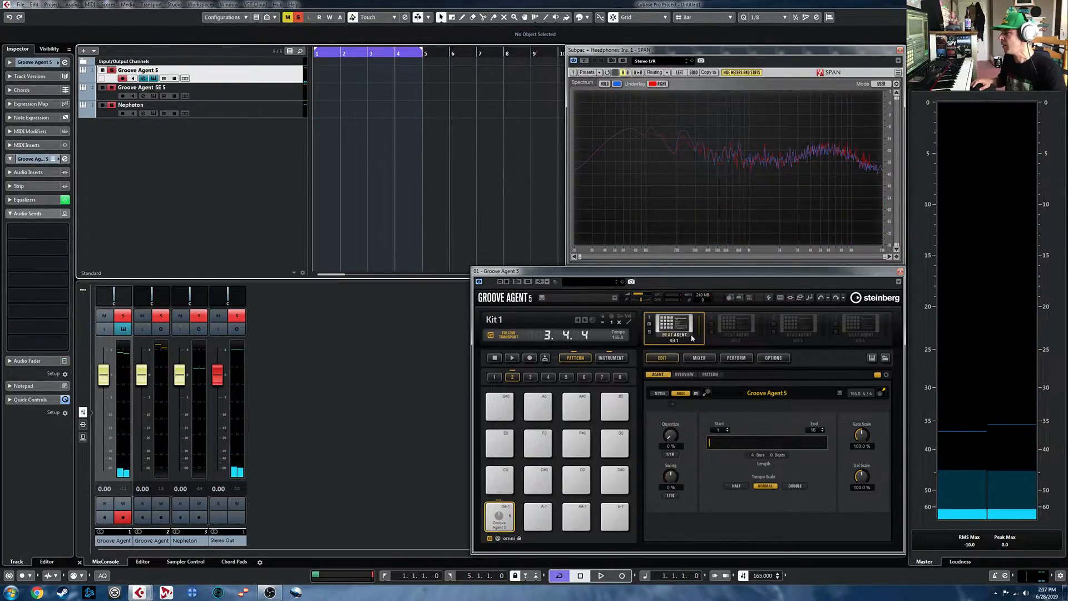
- Rename the C1 instrument pad "kick" and the C#1 pad "snare"
{"action": "left_click", "coordinate": [619, 360]}
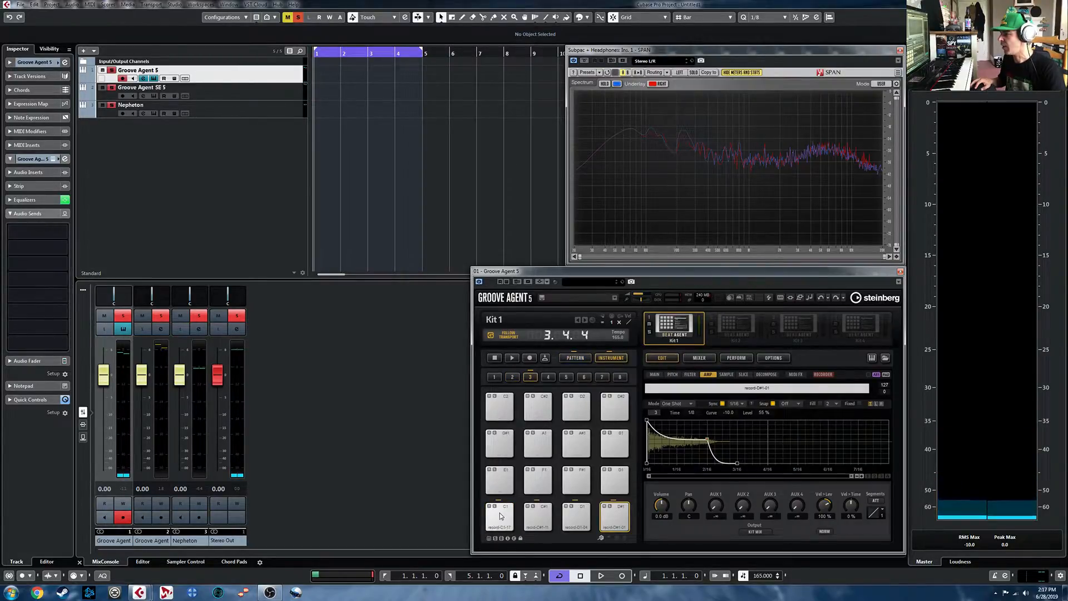
{"action": "left_click", "coordinate": [503, 519]}
{"action": "right_click", "coordinate": [502, 519]}
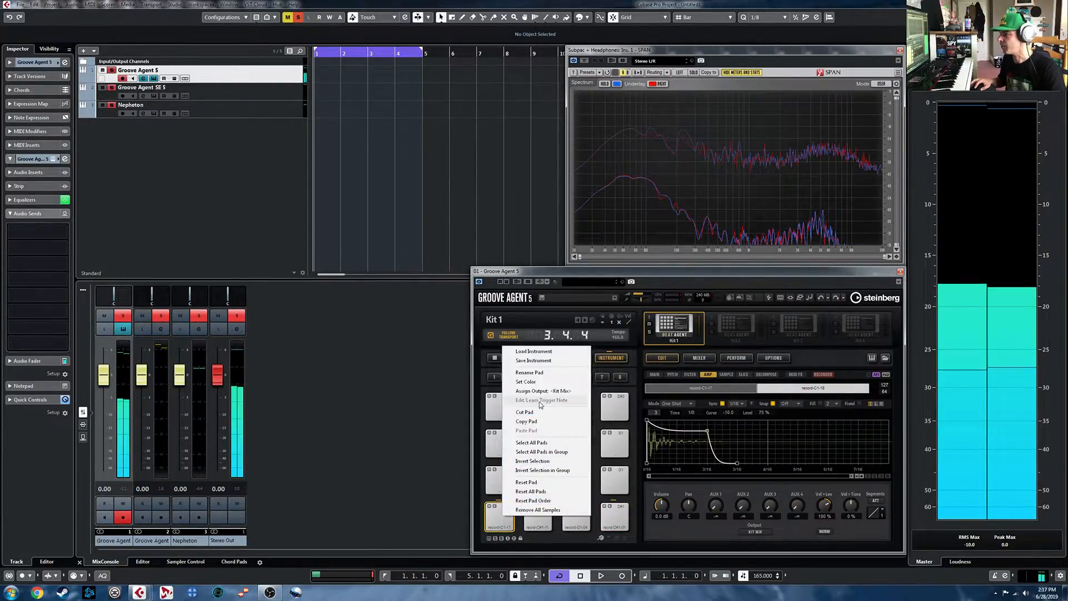
{"action": "left_click", "coordinate": [546, 370]}
{"action": "type", "text": "kick"}
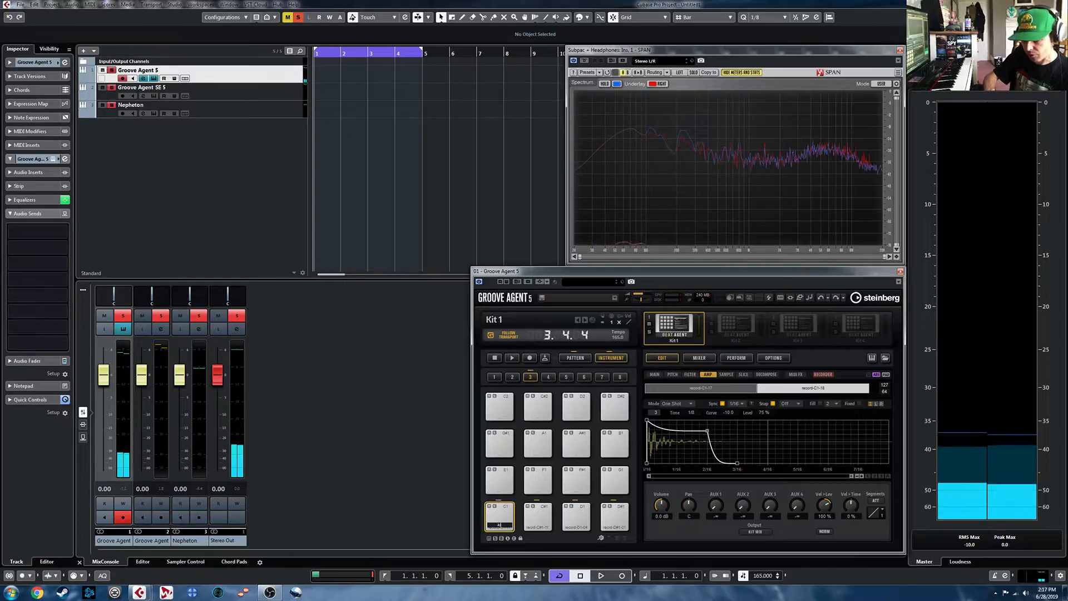
{"action": "key", "text": "Return"}
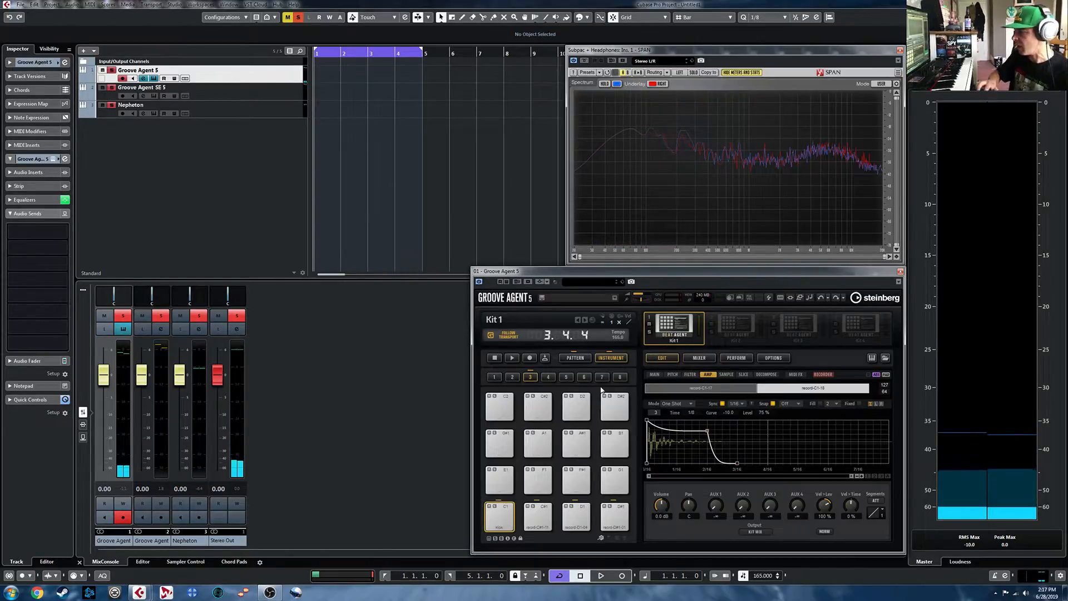
{"action": "right_click", "coordinate": [542, 516]}
{"action": "type", "text": "snar"}
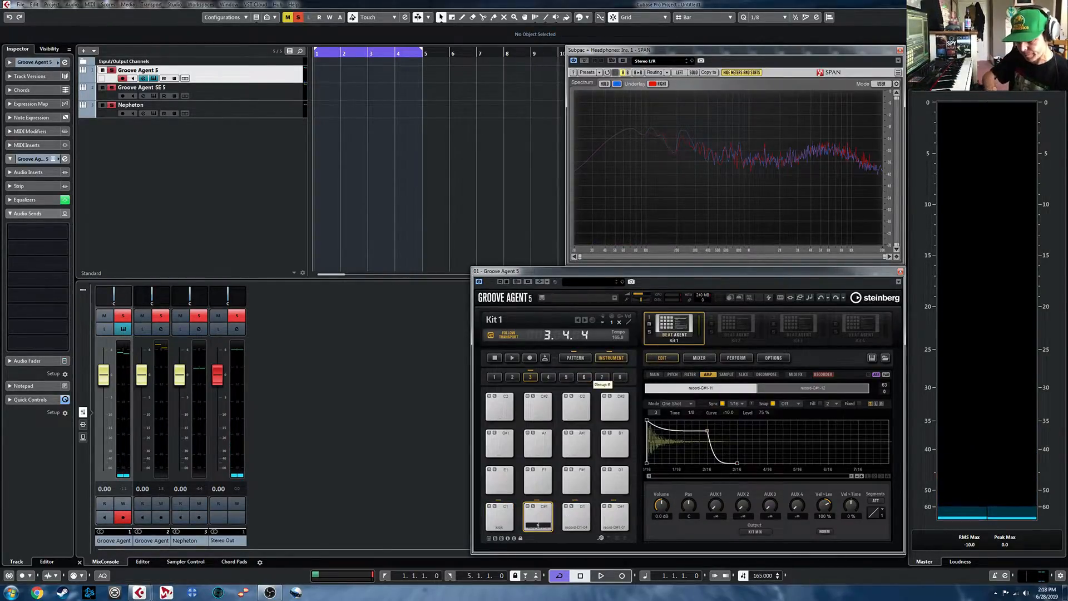
{"action": "type", "text": "e"}
- Rename the D1 instrument pad "closed hat" and the D#1 pad "open hat"
{"action": "left_click", "coordinate": [576, 517]}
{"action": "right_click", "coordinate": [576, 516]}
{"action": "left_click", "coordinate": [600, 373]}
{"action": "type", "text": "closed"}
{"action": "key", "text": "Return"}
{"action": "left_click", "coordinate": [623, 518]}
{"action": "right_click", "coordinate": [622, 518]}
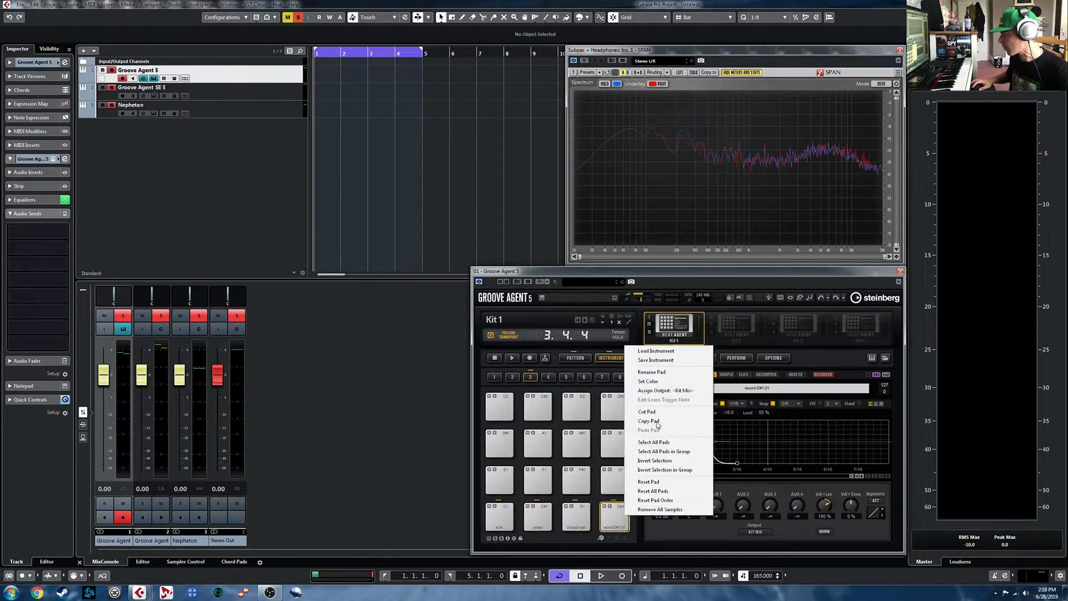
{"action": "left_click", "coordinate": [651, 371]}
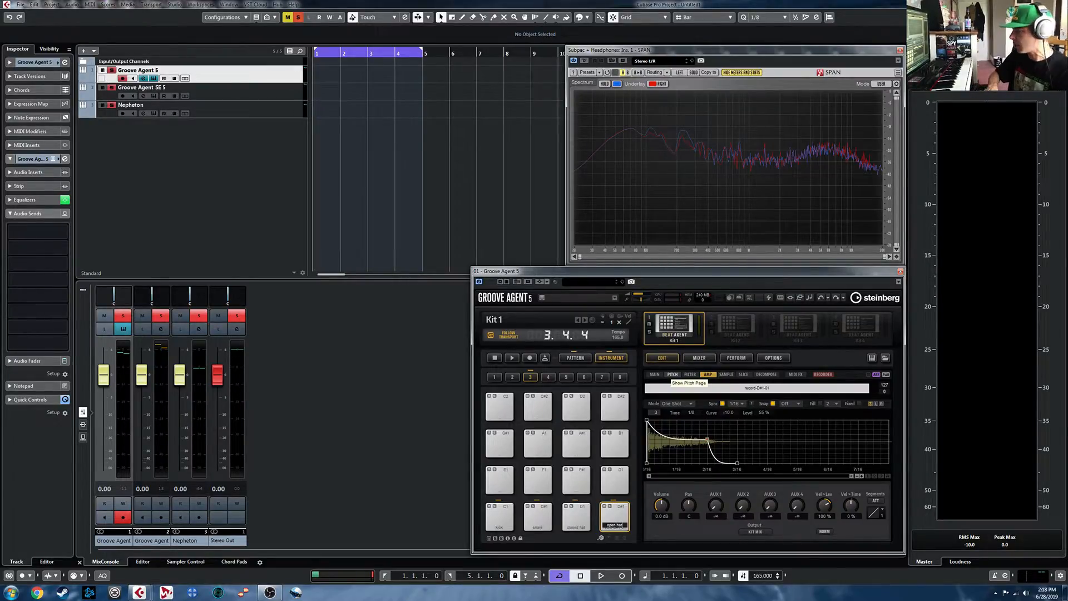
{"action": "key", "text": "Return"}
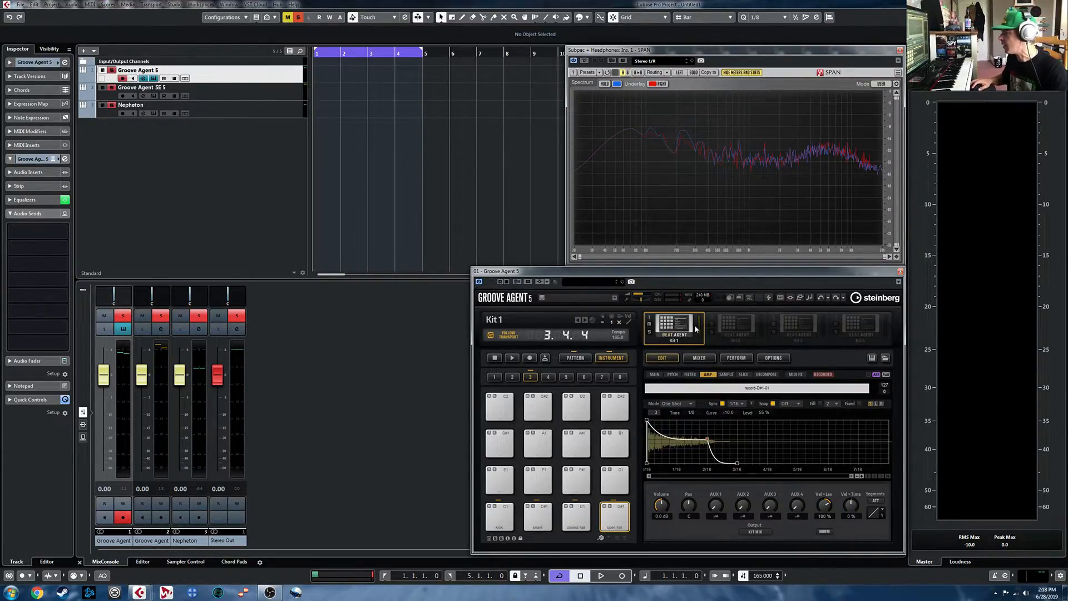
- Start saving Kit 1 as a preset named "drums1", leaving the Character attribute unset
{"action": "right_click", "coordinate": [677, 325]}
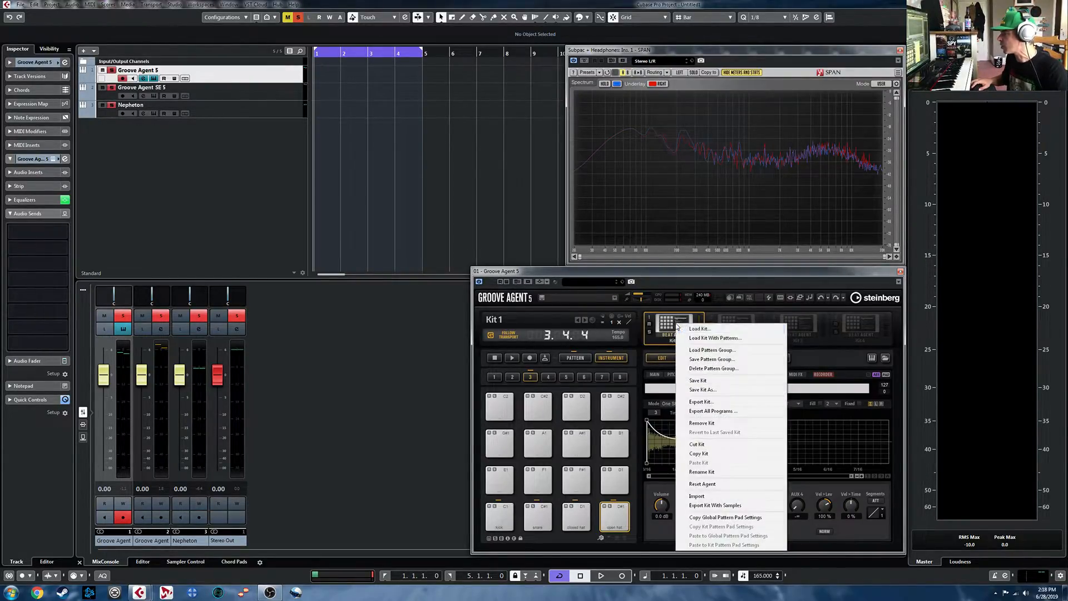
{"action": "left_click", "coordinate": [724, 384]}
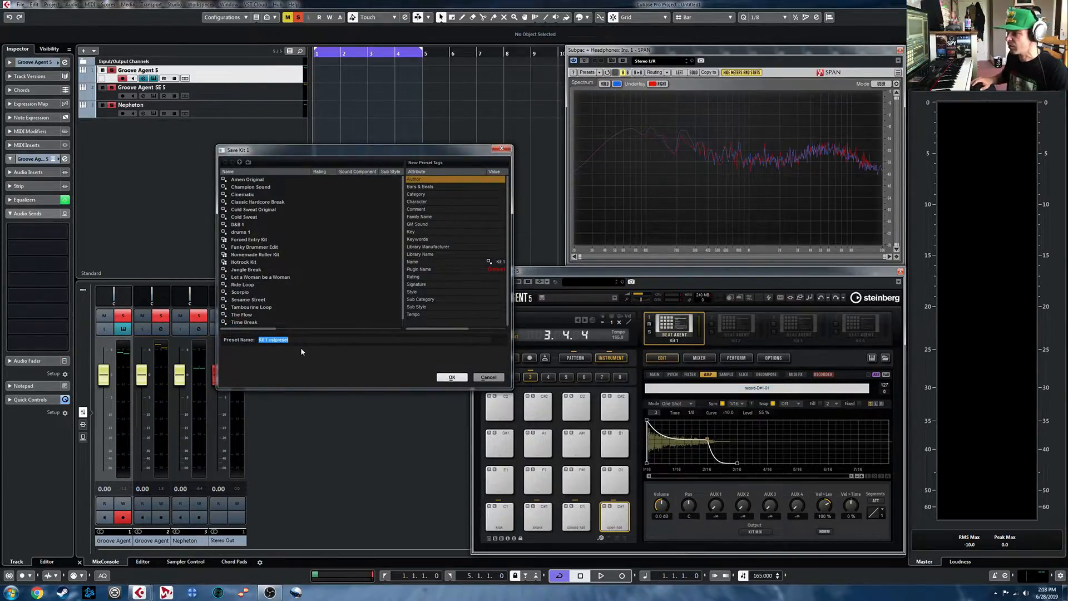
{"action": "type", "text": "drums1"}
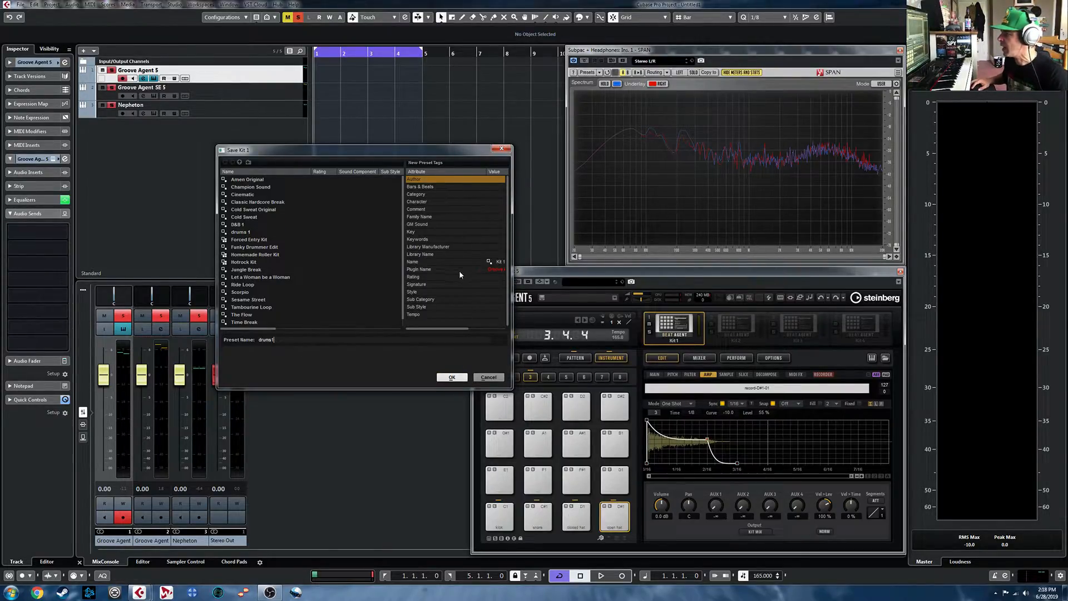
{"action": "double_click", "coordinate": [497, 202]}
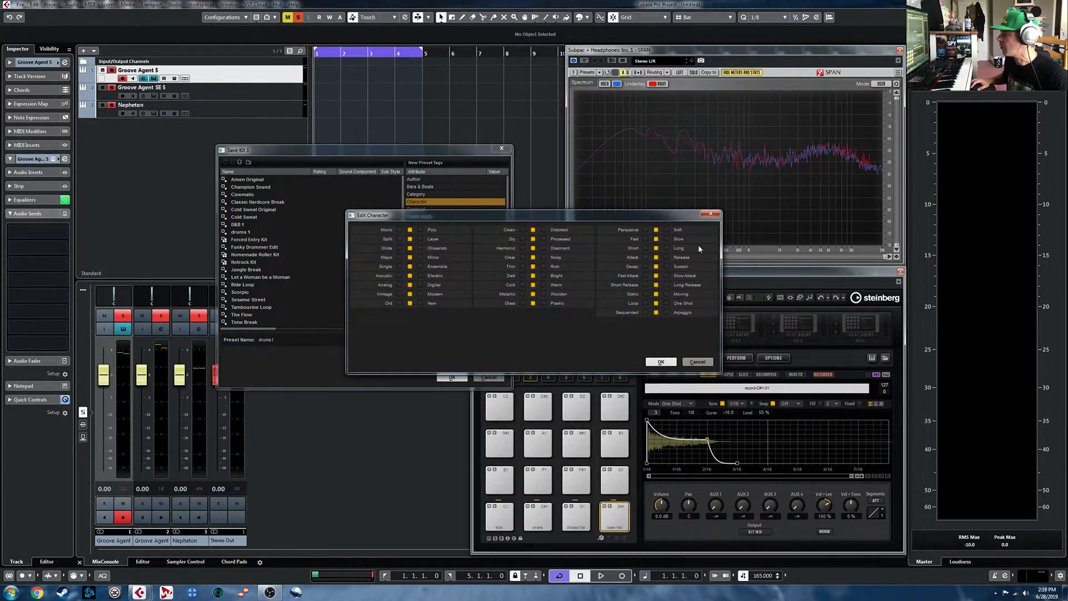
{"action": "left_click", "coordinate": [698, 362]}
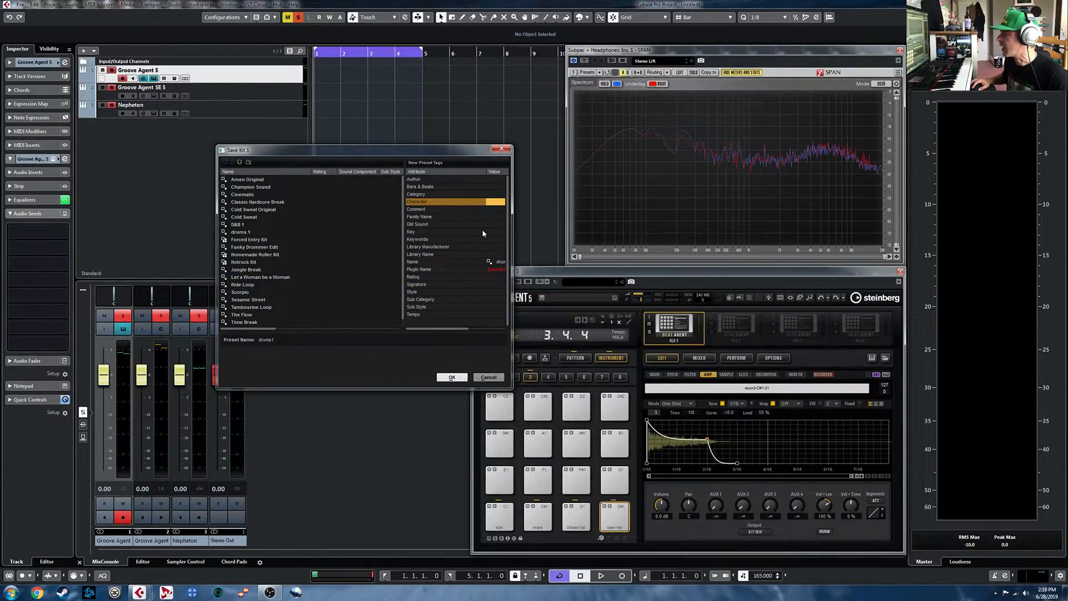
- Tag the kit preset with category Drum&Perc and sub category Drumset, and save it
{"action": "left_click", "coordinate": [497, 194]}
{"action": "left_click", "coordinate": [518, 239]}
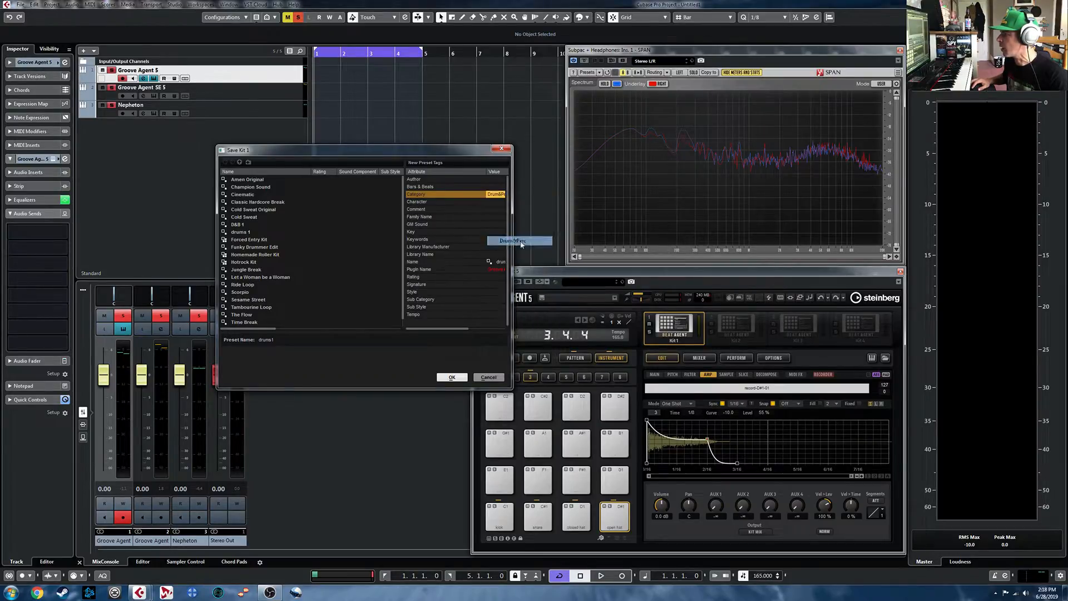
{"action": "left_click", "coordinate": [498, 301]}
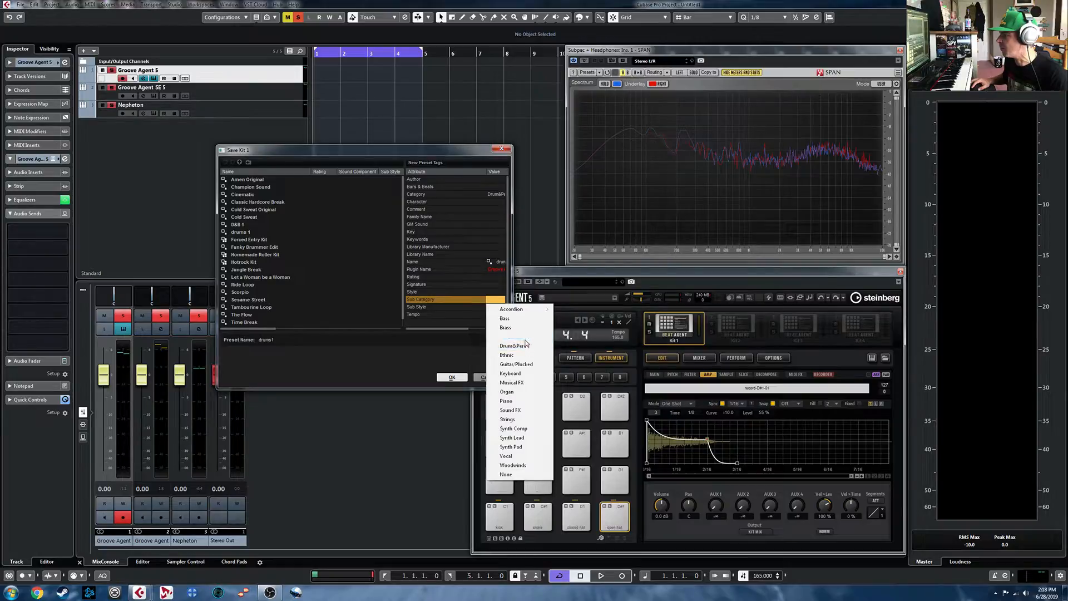
{"action": "mouse_move", "coordinate": [525, 347]}
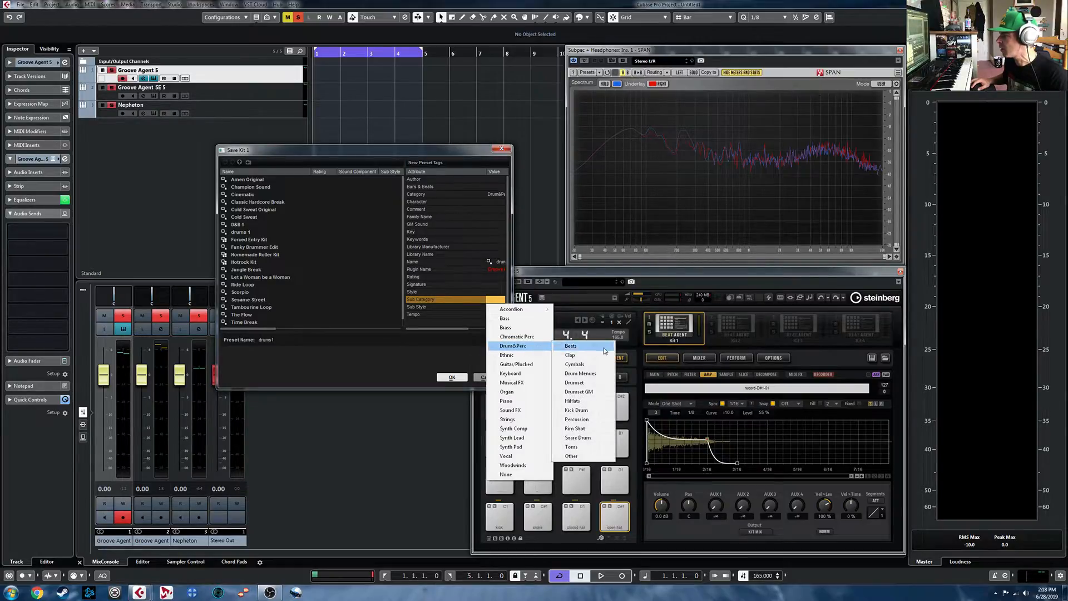
{"action": "left_click", "coordinate": [586, 383]}
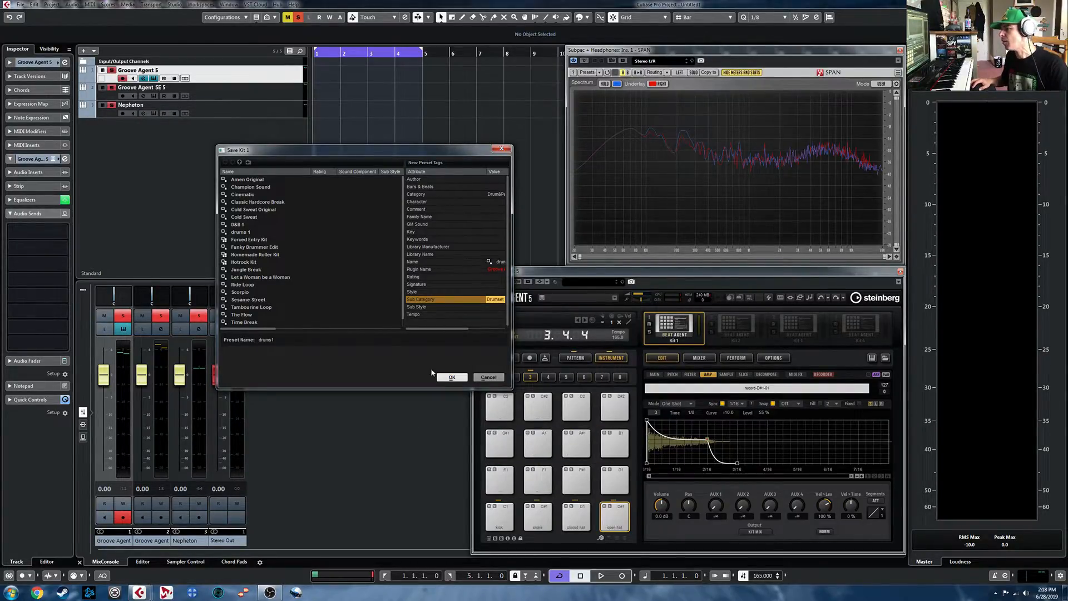
{"action": "left_click", "coordinate": [451, 377]}
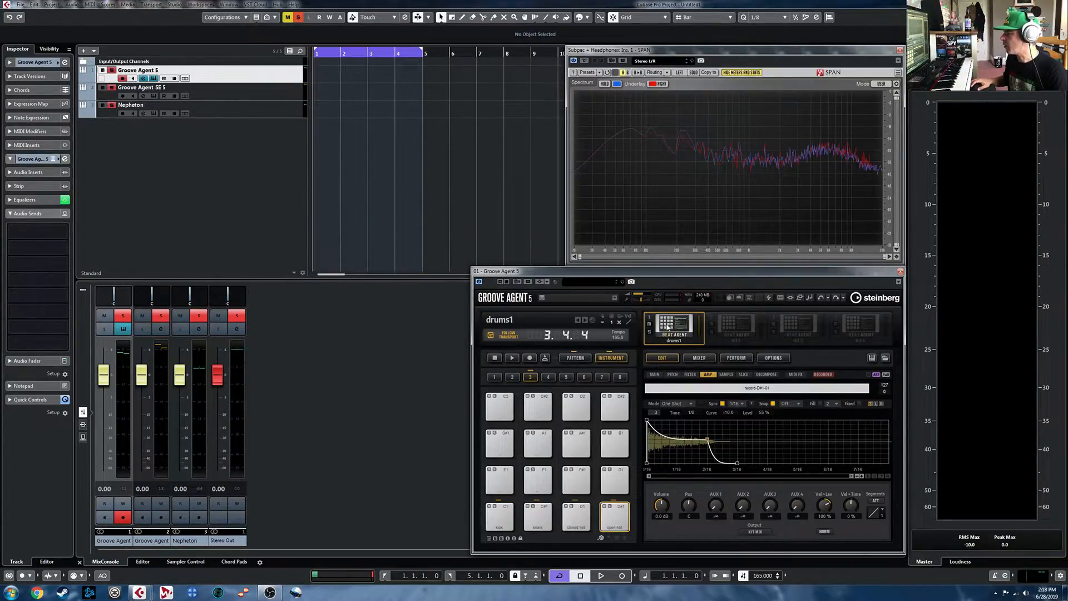
- Remove the drums1 kit from the first slot and show the kit browser
{"action": "right_click", "coordinate": [668, 327]}
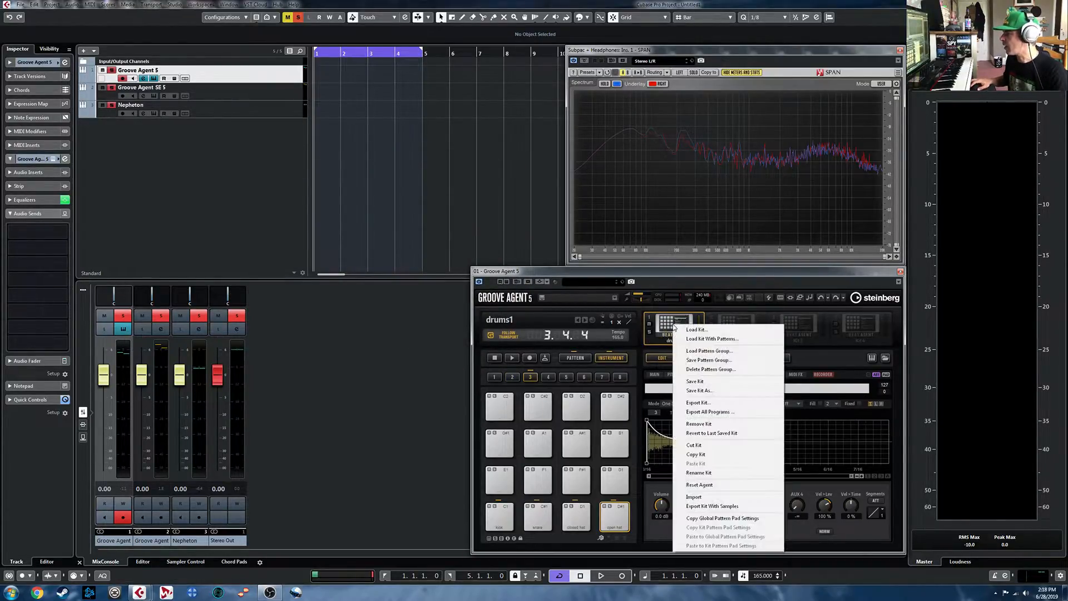
{"action": "left_click", "coordinate": [719, 425]}
{"action": "left_click", "coordinate": [885, 358]}
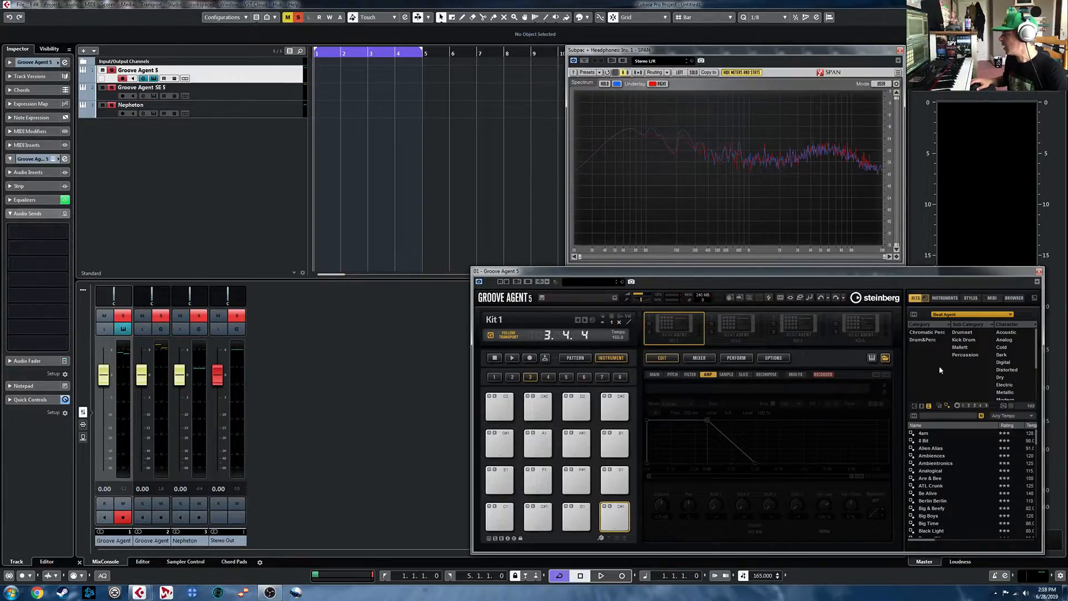
- Search the user kits of all instrument sets for "drums1" and load that kit into the first slot
{"action": "left_click", "coordinate": [922, 407]}
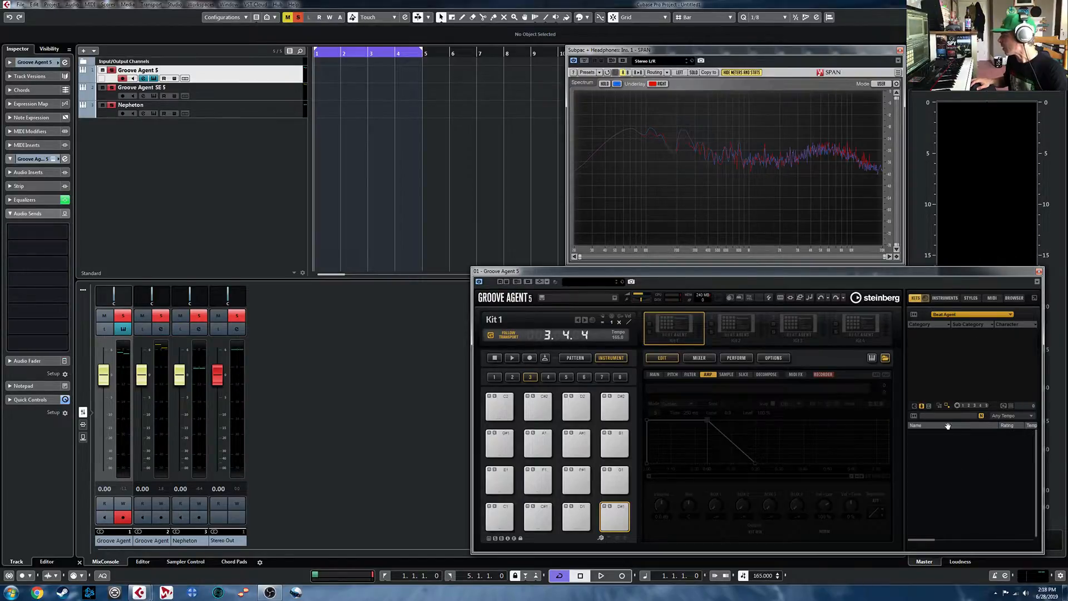
{"action": "left_click", "coordinate": [948, 416]}
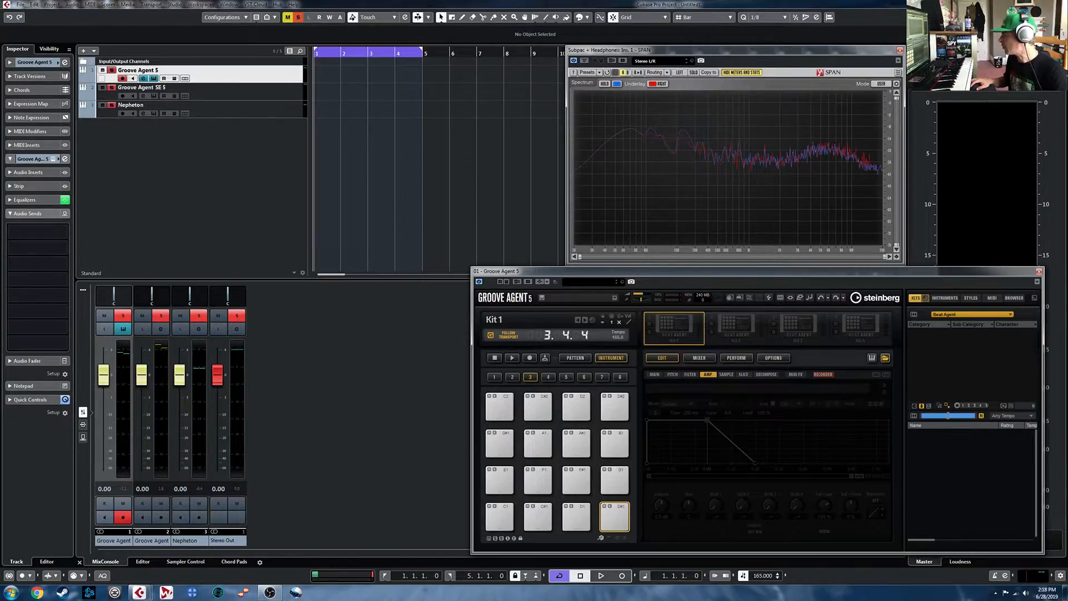
{"action": "left_click", "coordinate": [981, 320]}
{"action": "left_click", "coordinate": [943, 353]}
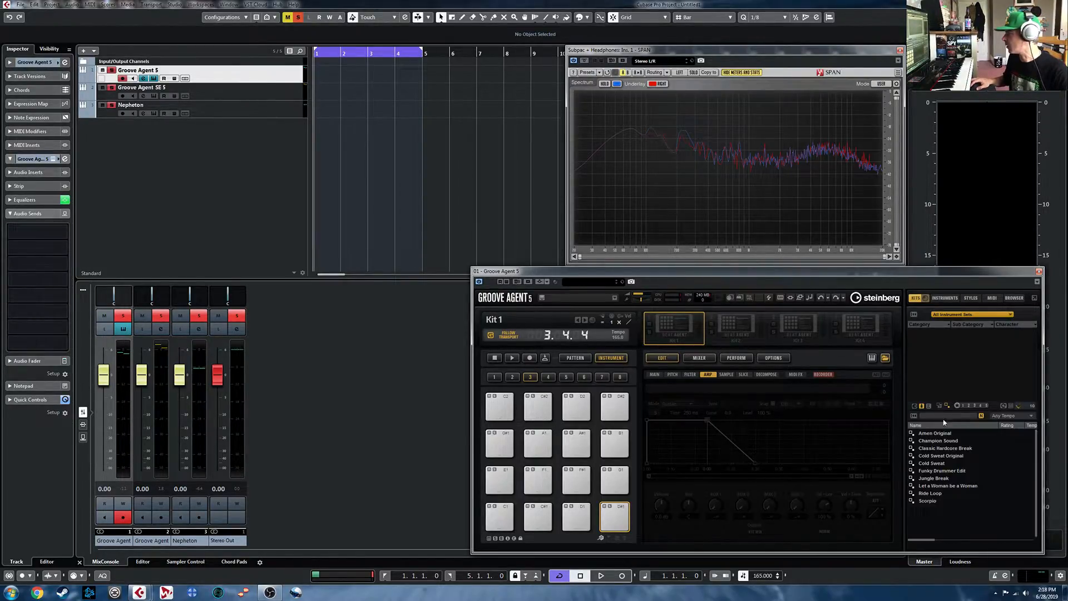
{"action": "type", "text": "d"}
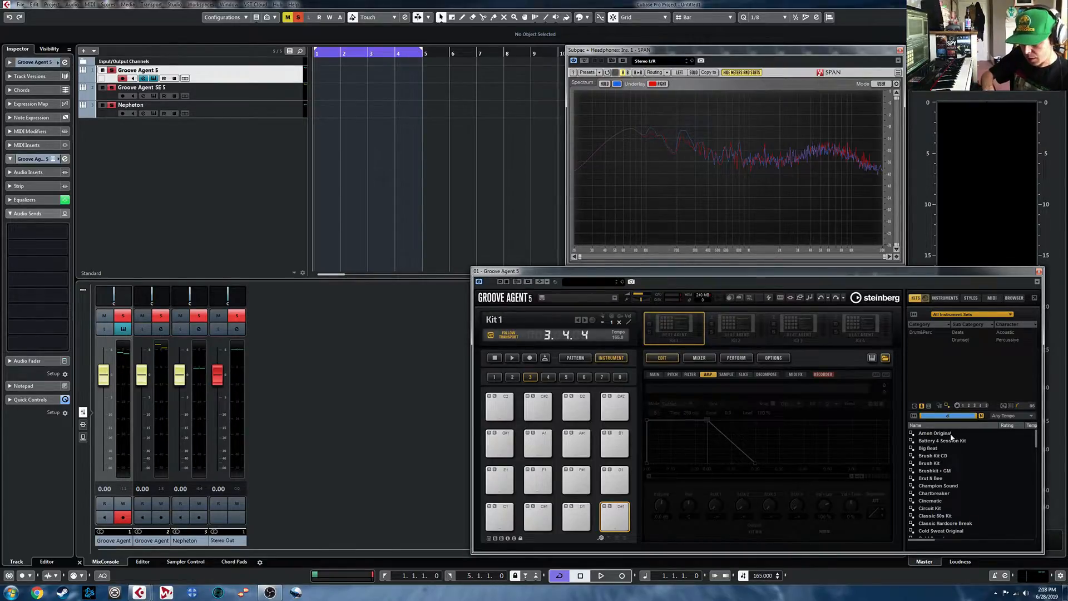
{"action": "type", "text": "rums1"}
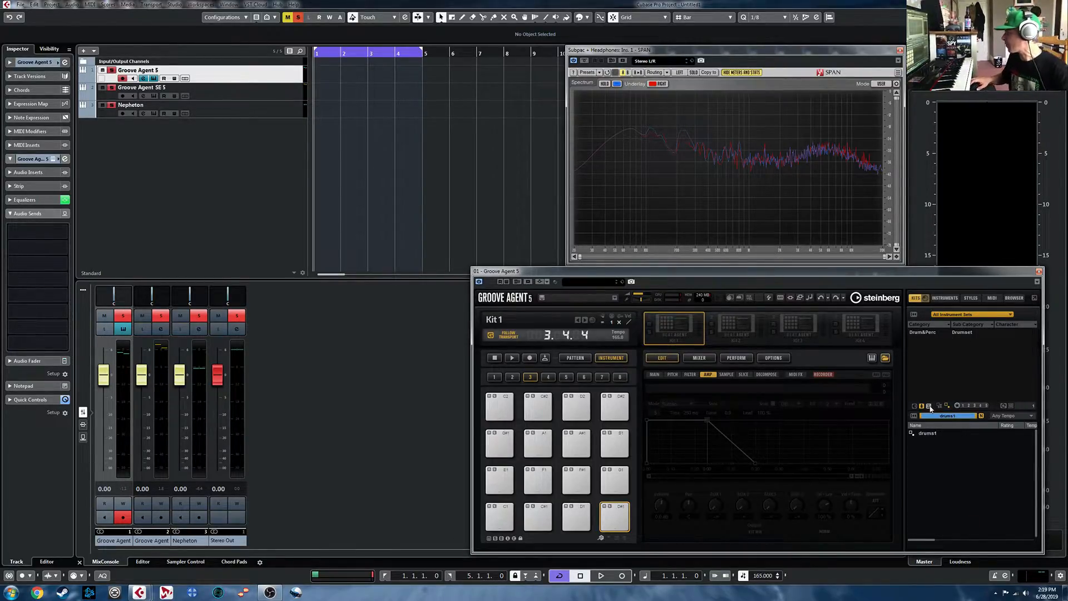
{"action": "double_click", "coordinate": [928, 434]}
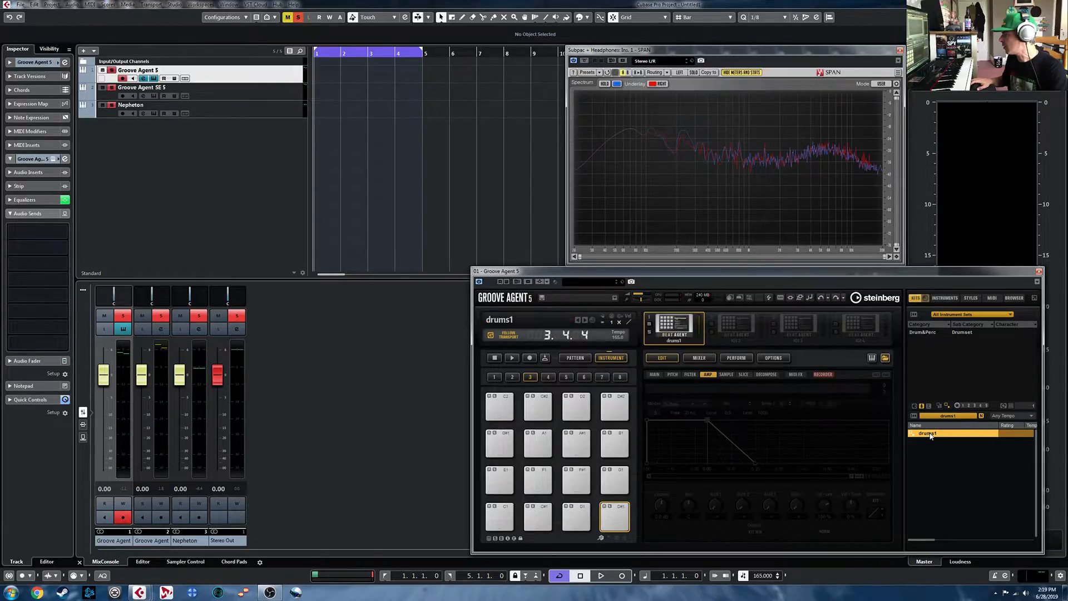
- Audition the kick, snare, closed hat and open hat pads of the reloaded kit
{"action": "left_click", "coordinate": [507, 511]}
{"action": "left_click", "coordinate": [538, 512]}
{"action": "left_click", "coordinate": [577, 513]}
{"action": "left_click", "coordinate": [615, 514]}
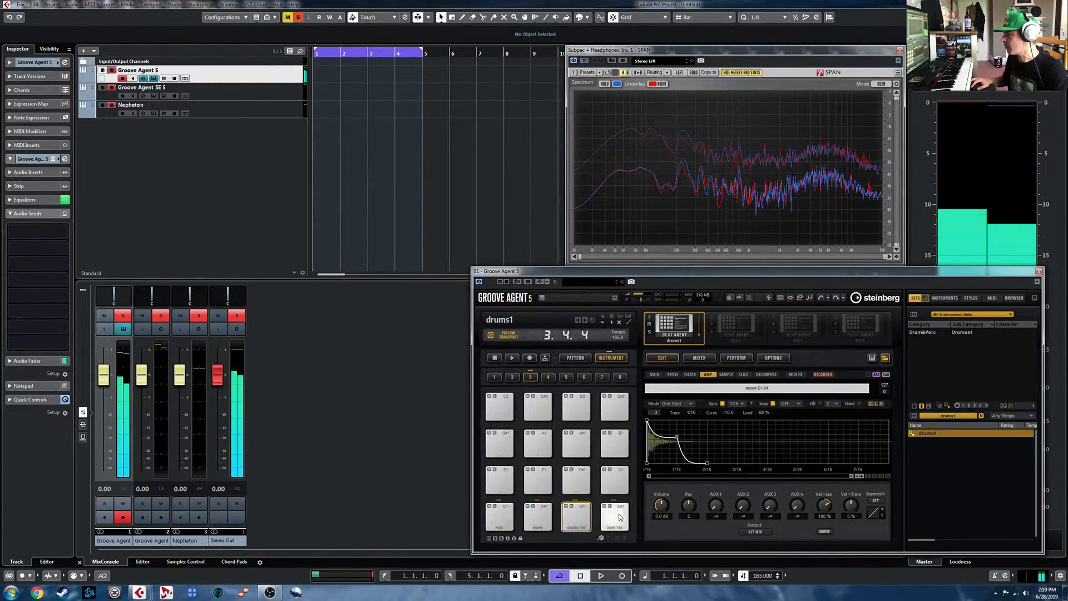
- Check the G#-1 pattern pad of the reloaded kit and close the Groove Agent 5 window with its browser
{"action": "left_click", "coordinate": [575, 358]}
{"action": "left_click", "coordinate": [499, 516]}
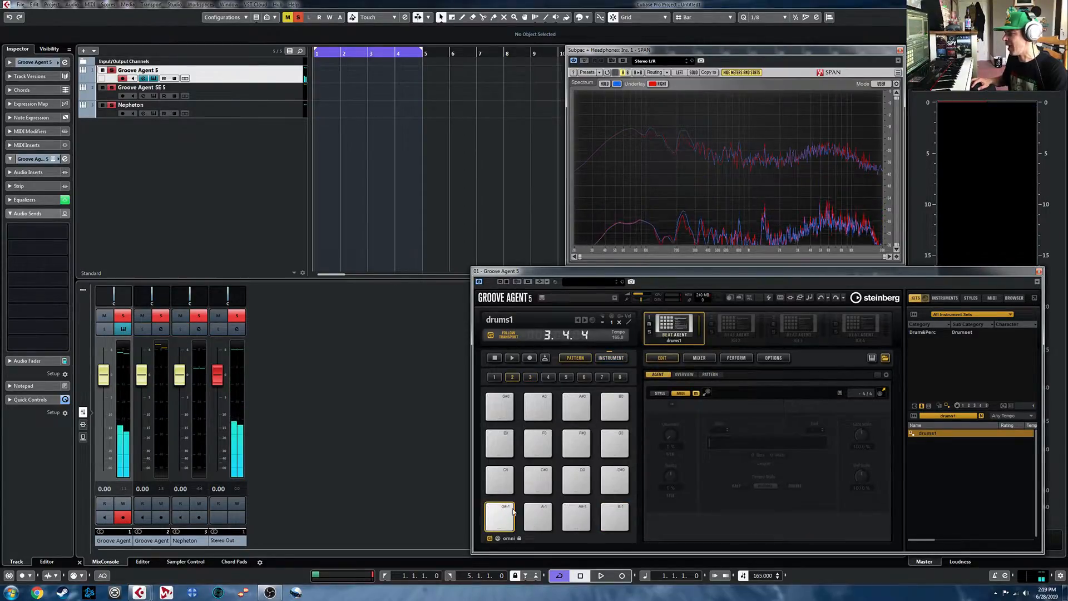
{"action": "left_click", "coordinate": [502, 515]}
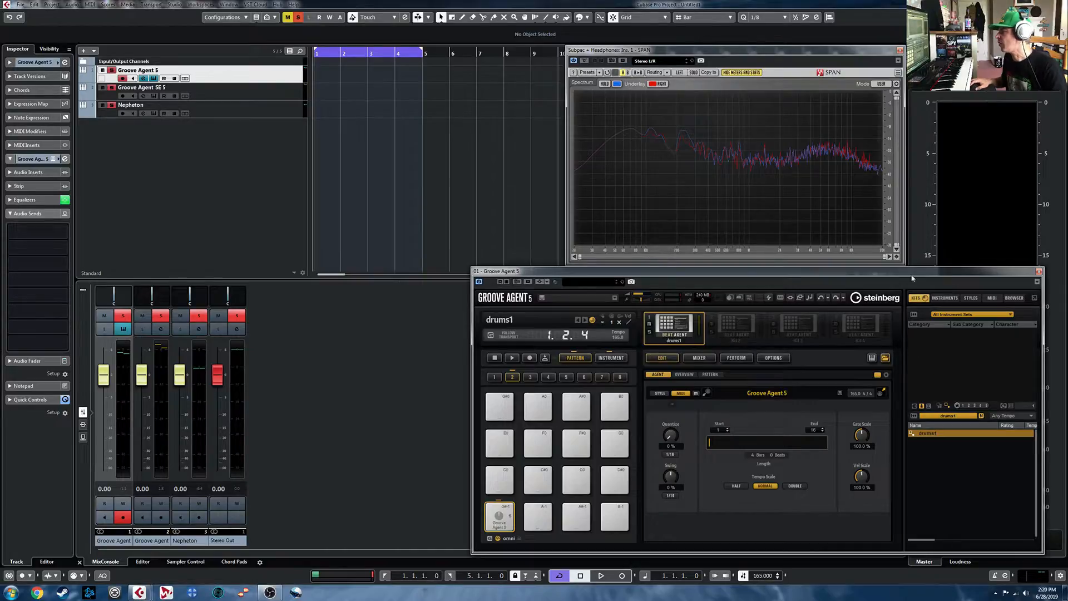
{"action": "left_click", "coordinate": [889, 362]}
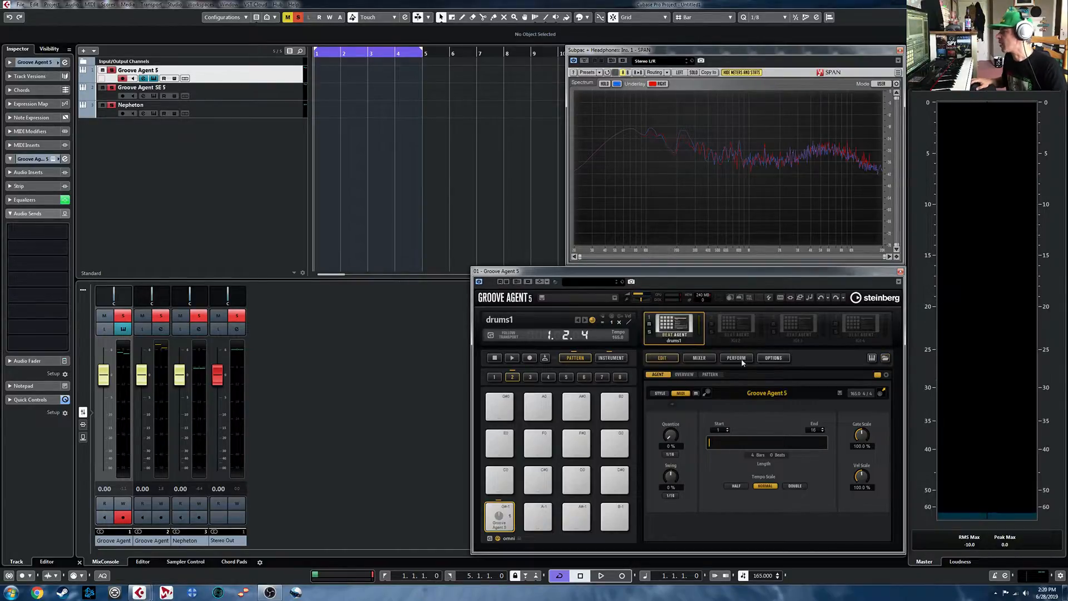
{"action": "left_click", "coordinate": [898, 273]}
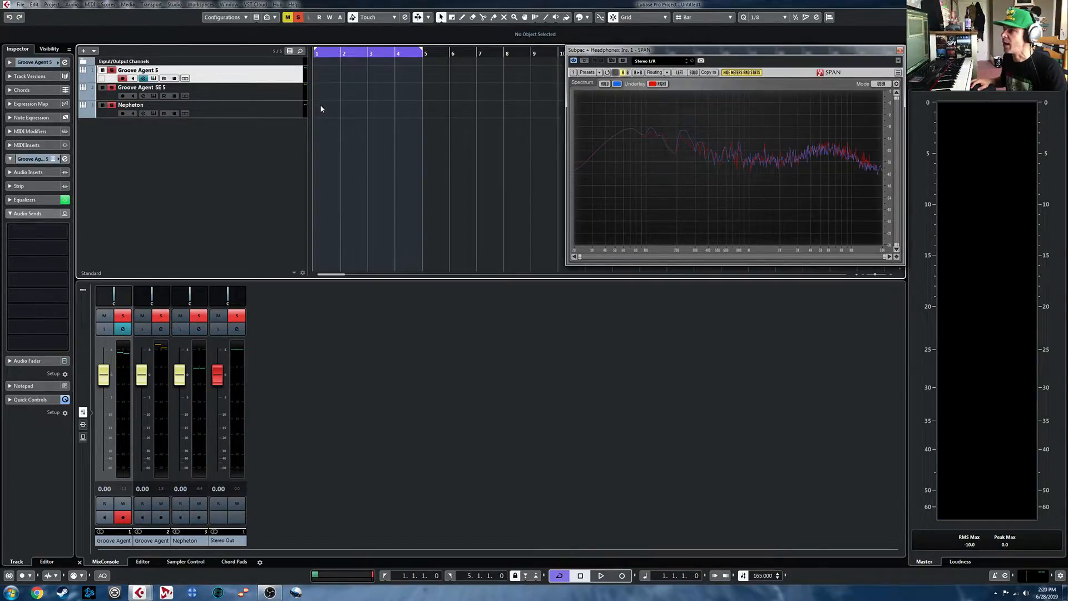
- Create a part on the Nepheton track over bars 1 to 4 and draw a one-beat C1 note at its start
{"action": "left_click_drag", "start_coordinate": [316, 103], "coordinate": [422, 108]}
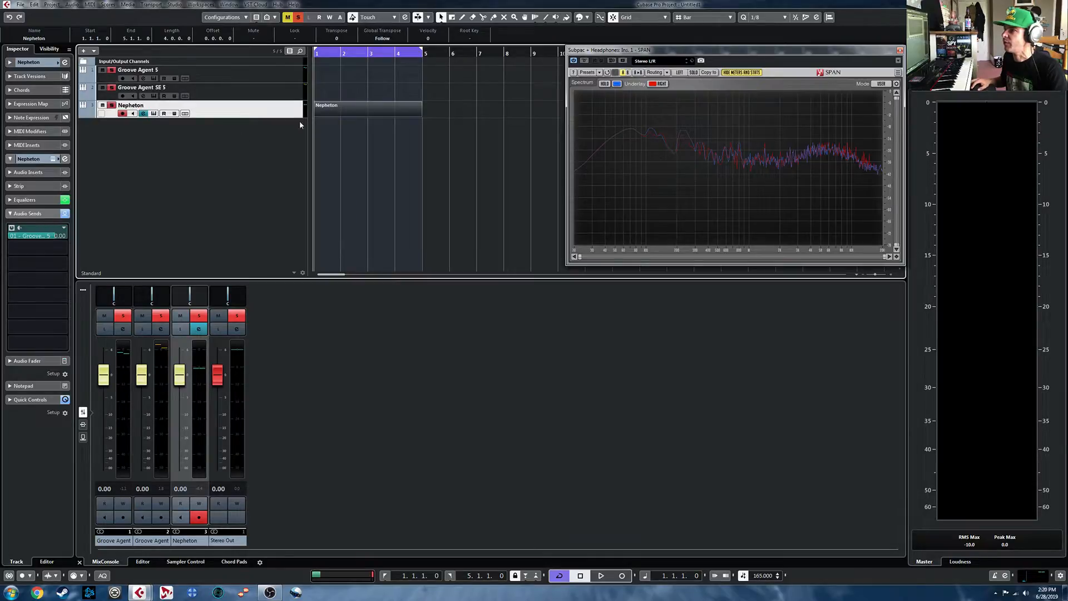
{"action": "double_click", "coordinate": [347, 106]}
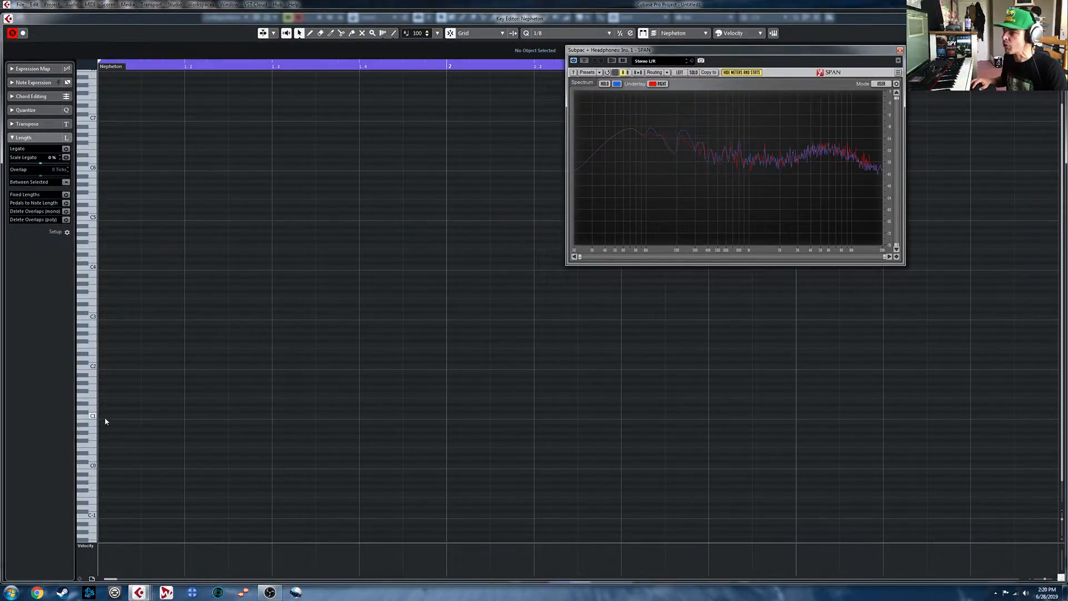
{"action": "left_click_drag", "start_coordinate": [124, 414], "coordinate": [185, 416]}
{"action": "left_click_drag", "start_coordinate": [100, 547], "coordinate": [101, 543]}
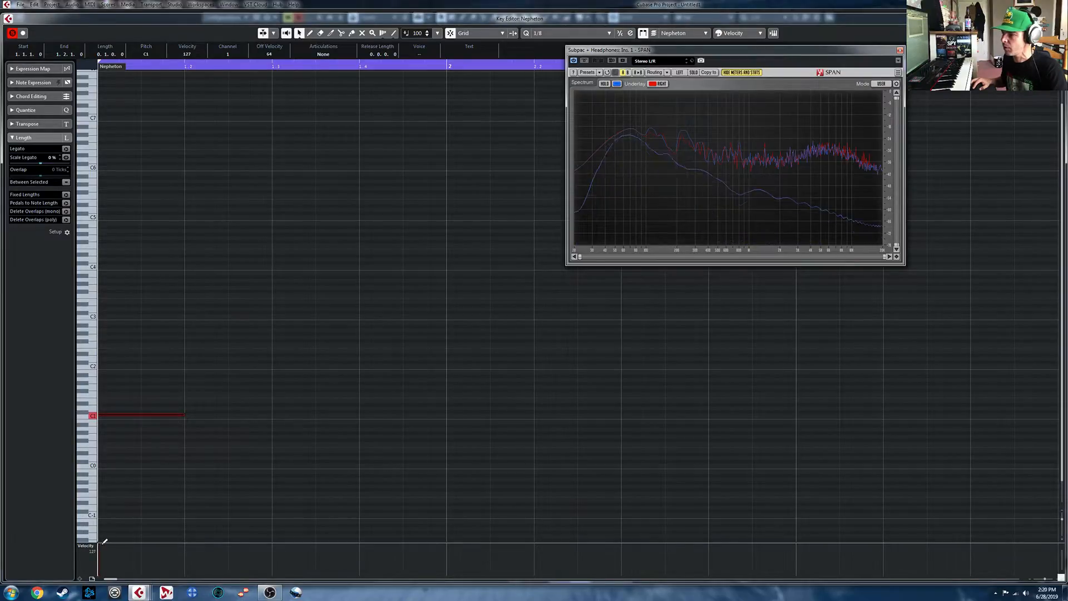
{"action": "left_click", "coordinate": [900, 51]}
{"action": "left_click", "coordinate": [1059, 19]}
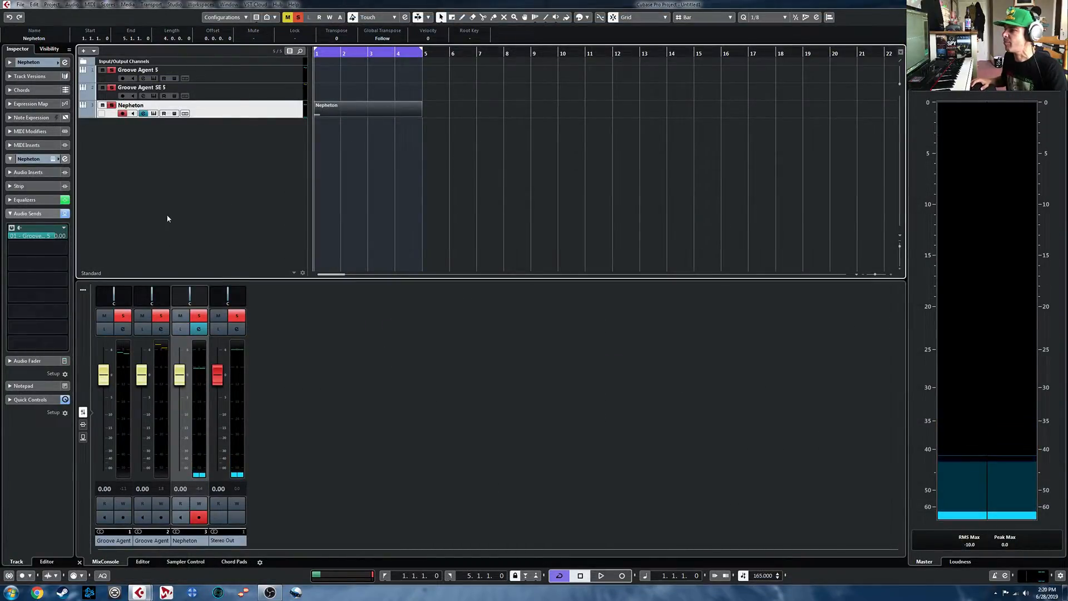
- Open the Key Commands settings and select Render Settings in the Render in Place category
{"action": "left_click", "coordinate": [36, 5]}
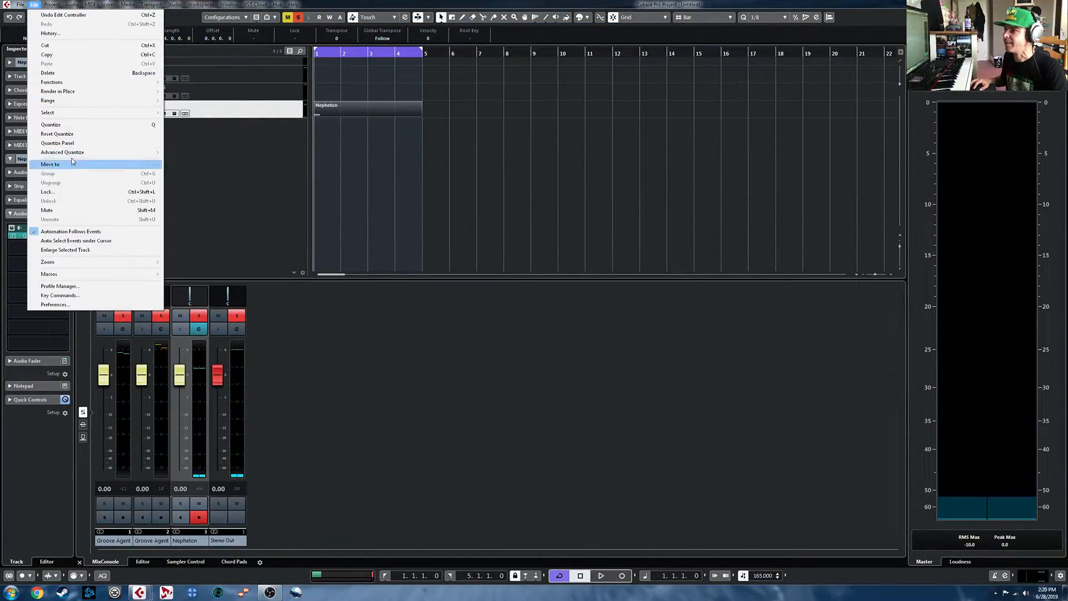
{"action": "mouse_move", "coordinate": [78, 91]}
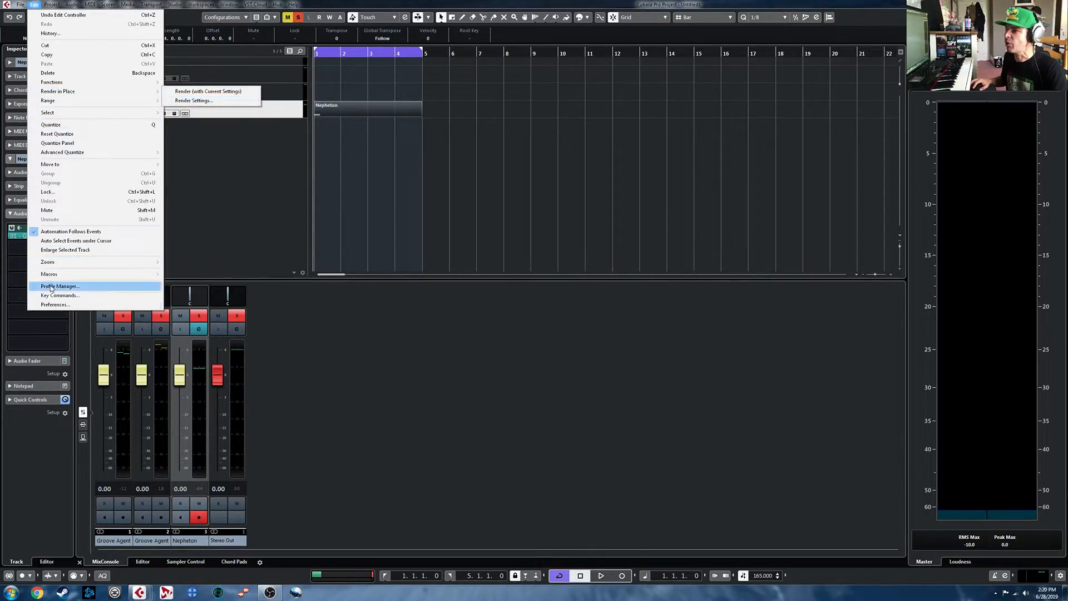
{"action": "left_click", "coordinate": [87, 298]}
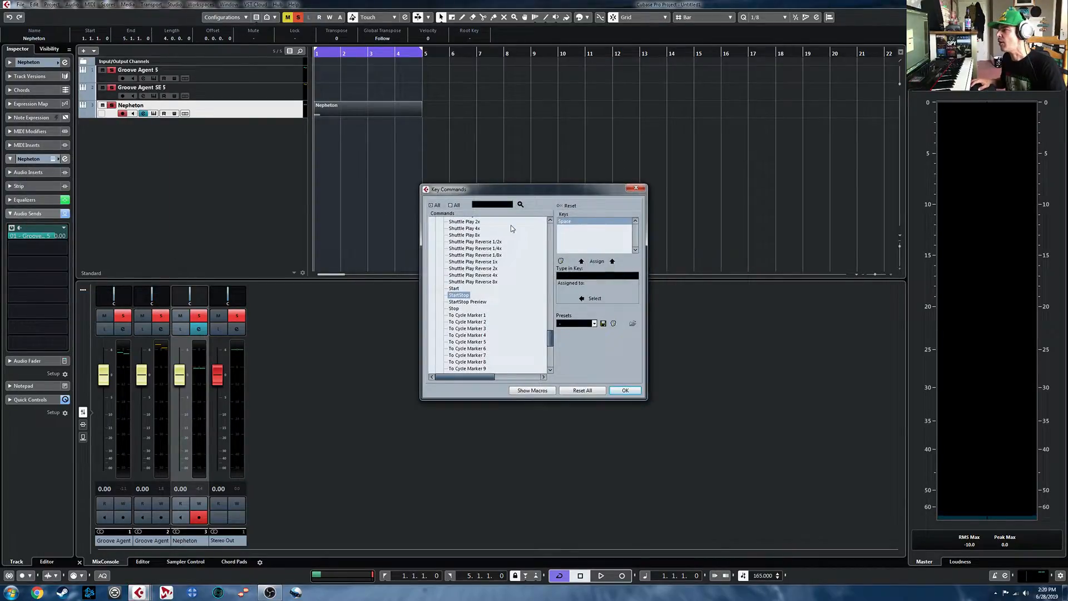
{"action": "left_click_drag", "start_coordinate": [550, 339], "coordinate": [540, 276]}
{"action": "left_click", "coordinate": [437, 269]}
{"action": "scroll", "coordinate": [453, 313], "scroll_direction": "up", "scroll_amount": 6}
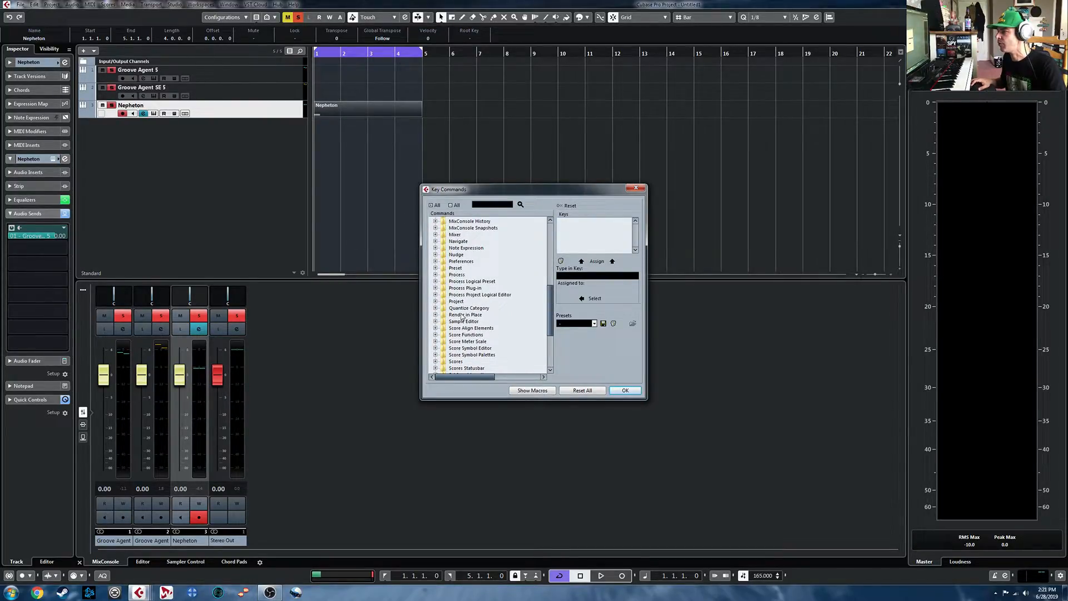
{"action": "left_click", "coordinate": [436, 314]}
{"action": "left_click", "coordinate": [468, 328]}
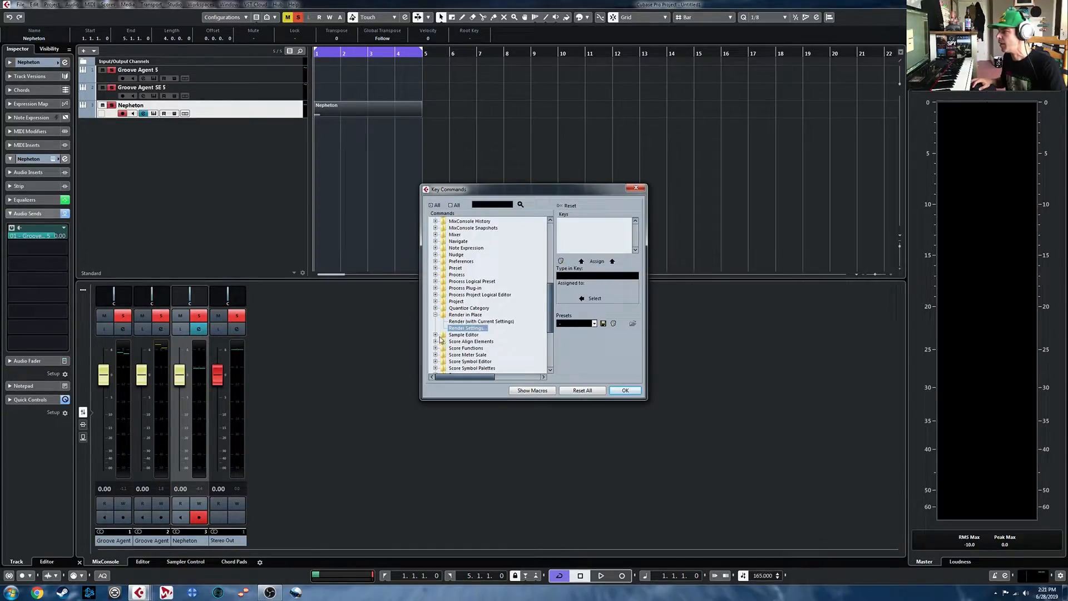
- Assign Shift+F1 to the Render Settings command and confirm the key commands
{"action": "left_click", "coordinate": [590, 278]}
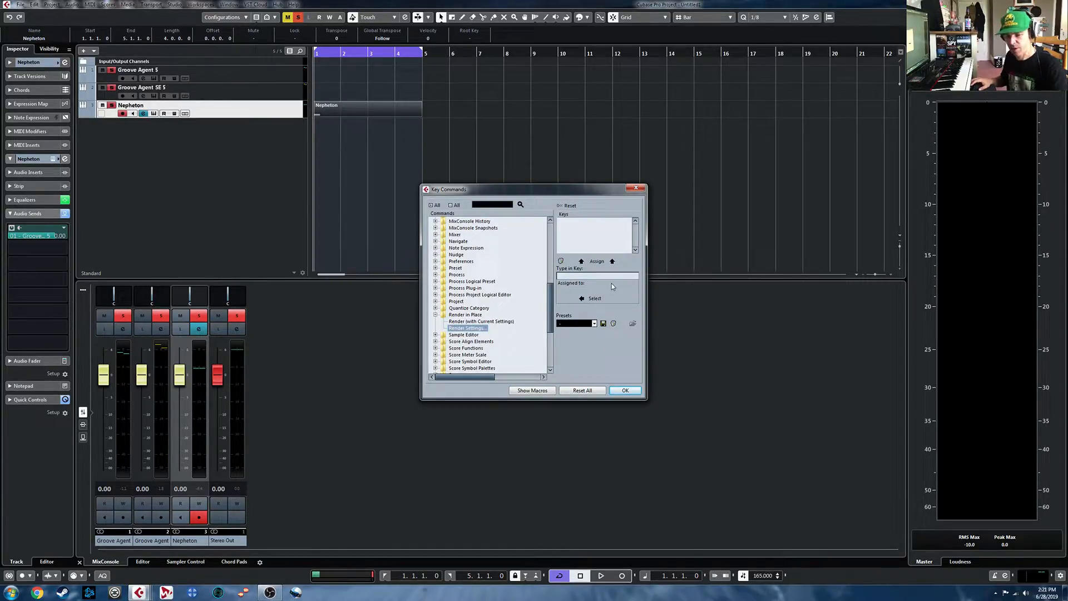
{"action": "key", "text": "shift+F1"}
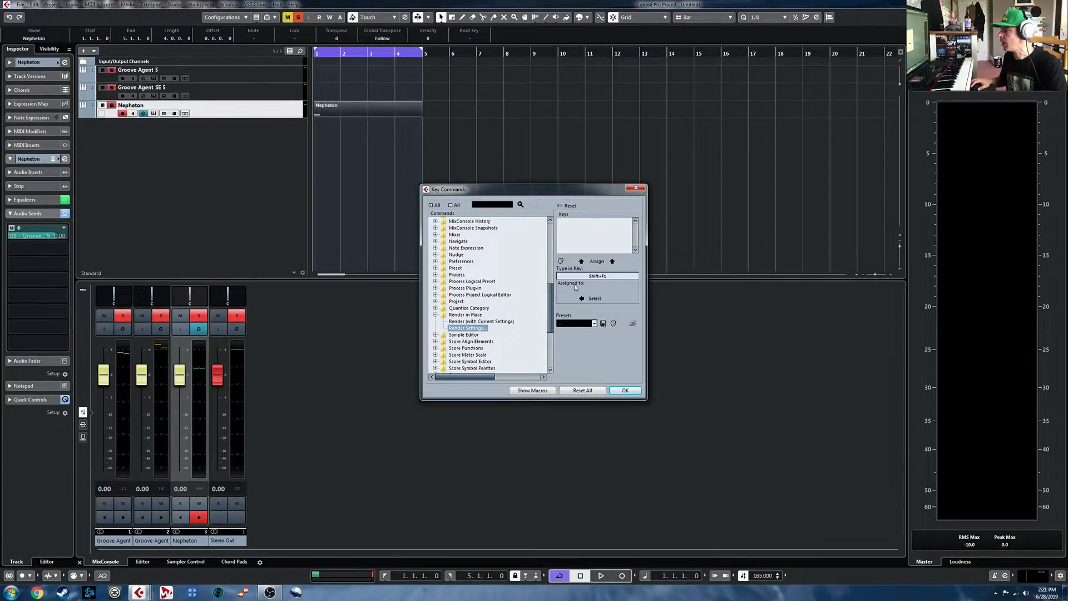
{"action": "left_click", "coordinate": [596, 262]}
{"action": "left_click", "coordinate": [624, 391]}
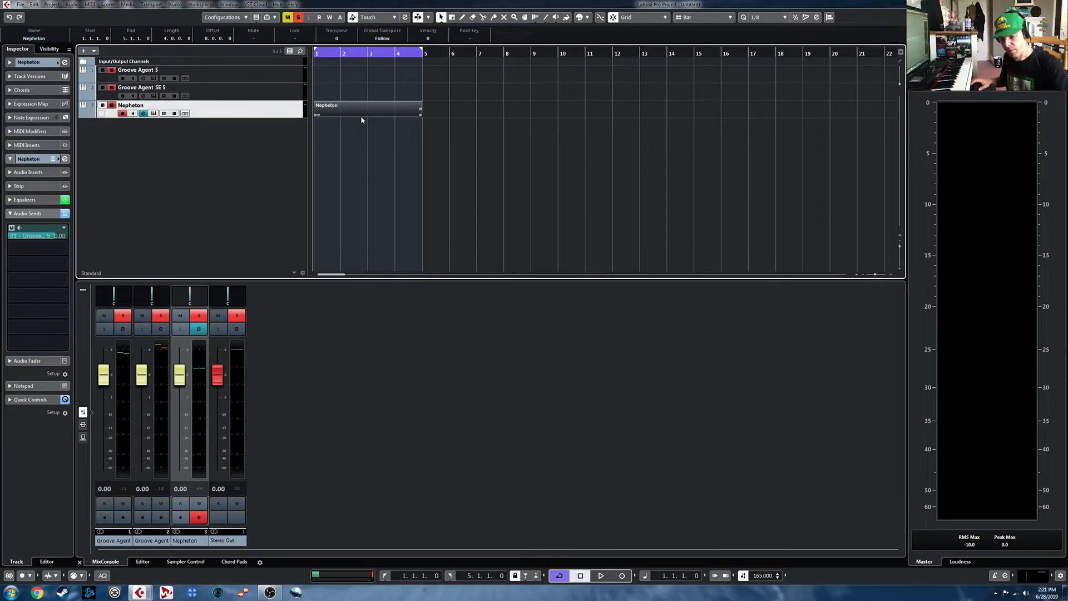
- Render the Nepheton part in place as separate dry events, keeping source events unchanged and using the custom name "808 kick"
{"action": "key", "text": "shift+F1"}
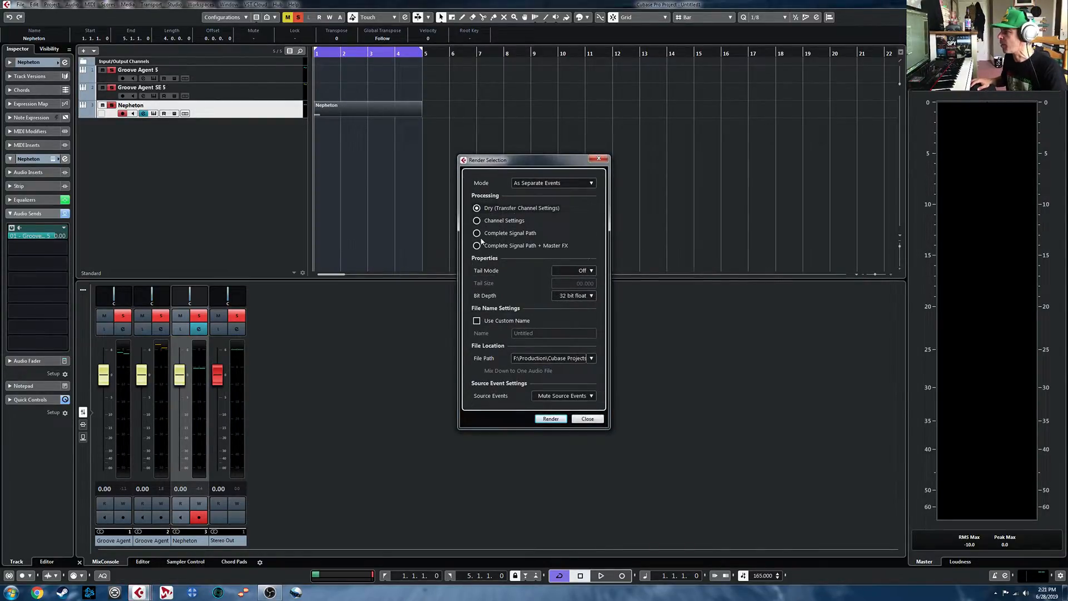
{"action": "left_click", "coordinate": [576, 399]}
{"action": "left_click", "coordinate": [579, 417]}
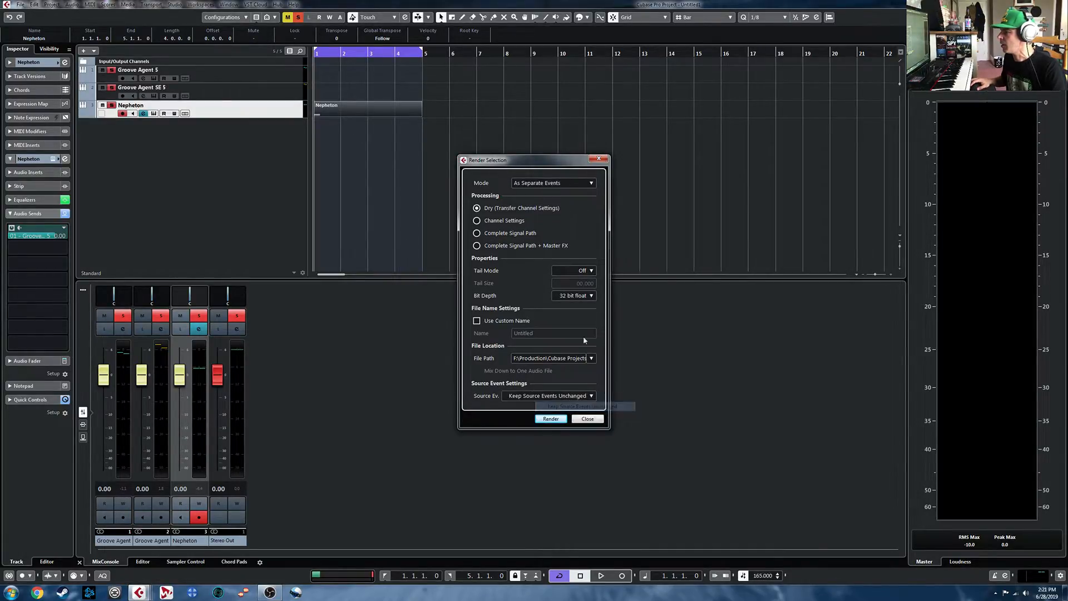
{"action": "left_click", "coordinate": [477, 320]}
{"action": "left_click", "coordinate": [539, 334]}
{"action": "type", "text": "808 kick"}
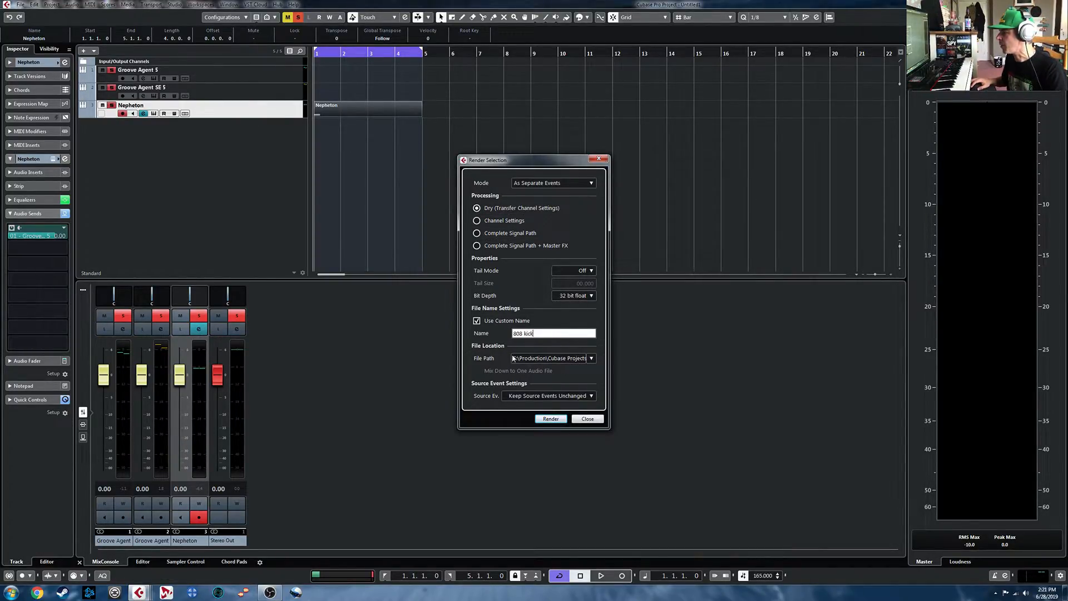
{"action": "left_click", "coordinate": [550, 419]}
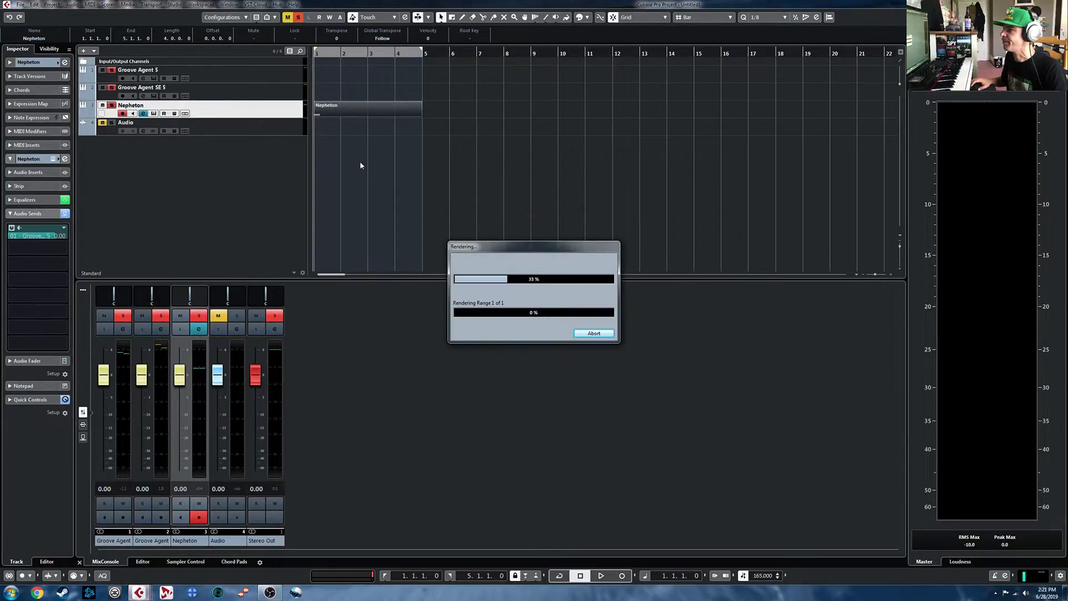
- Remove the Vintage Masterclass kit from Groove Agent SE 5, load the rendered 808 kick onto pad C1, and close the instrument window
{"action": "left_click", "coordinate": [152, 95]}
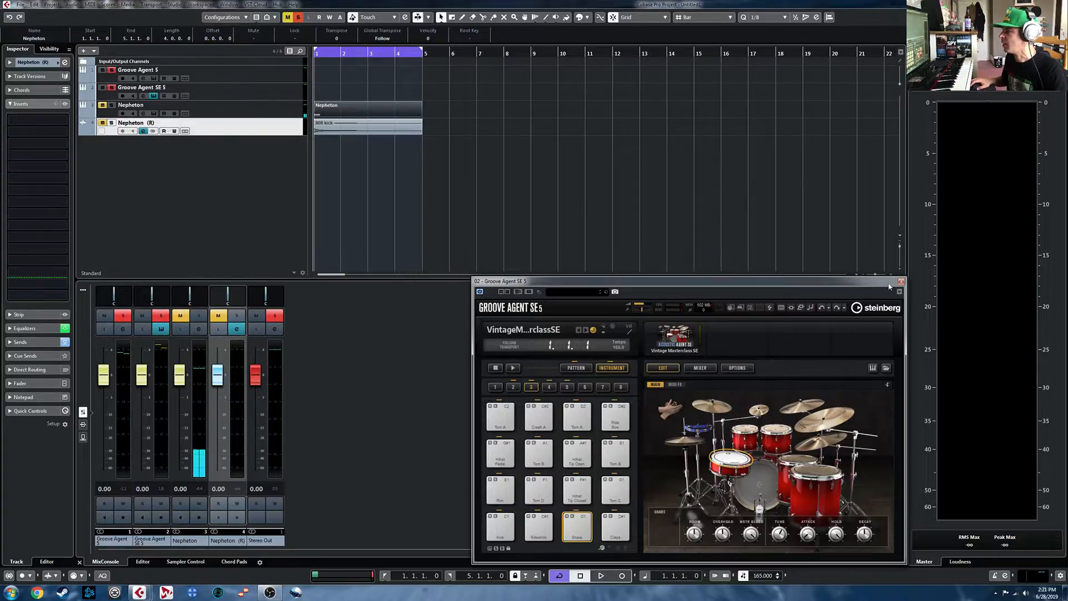
{"action": "right_click", "coordinate": [675, 338]}
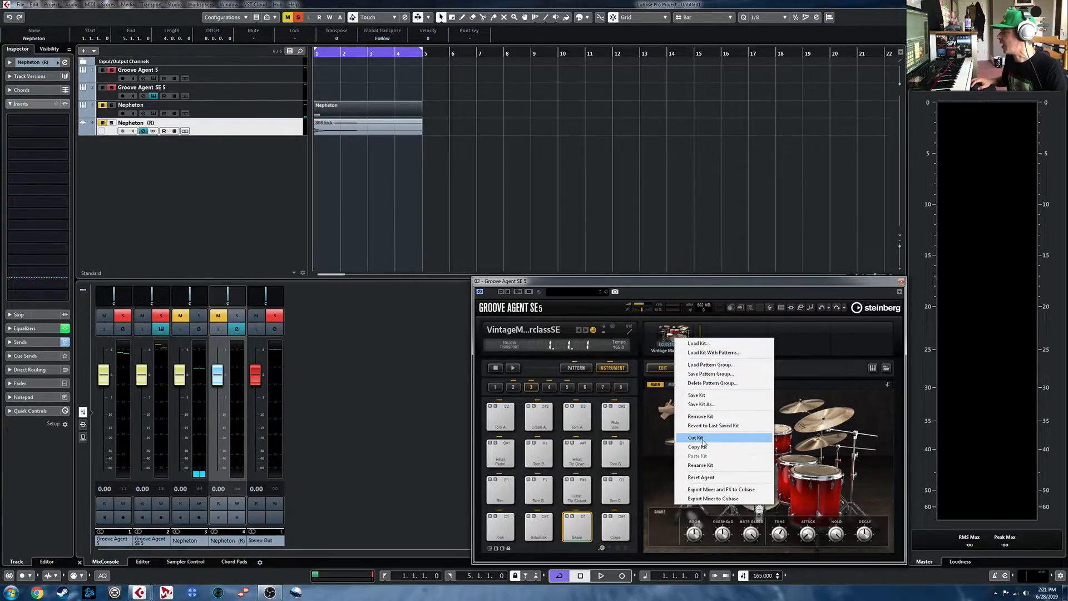
{"action": "left_click", "coordinate": [700, 416]}
{"action": "left_click_drag", "start_coordinate": [389, 127], "coordinate": [504, 522]}
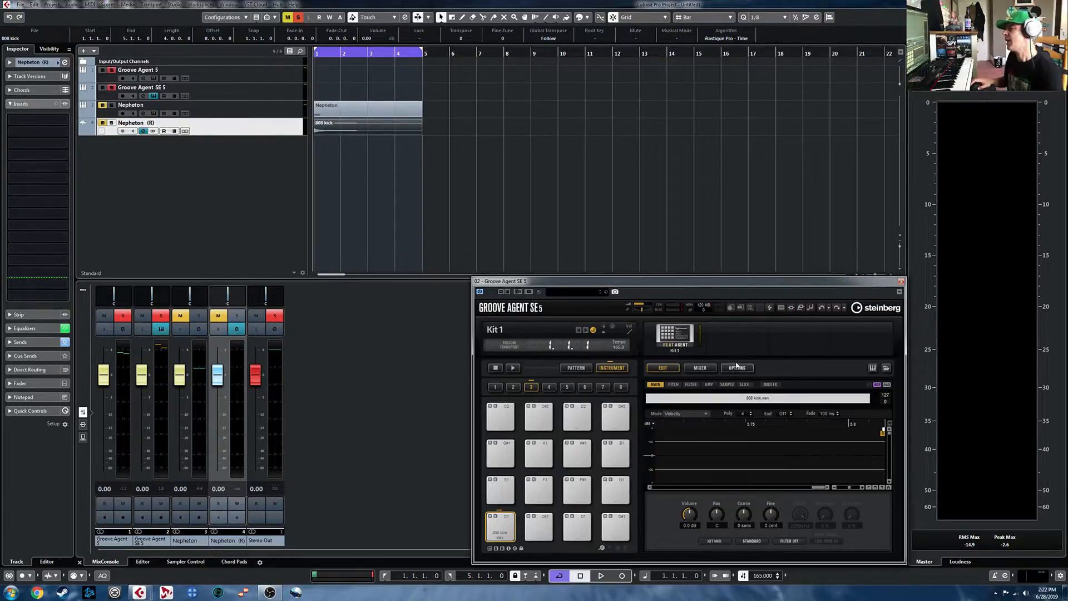
{"action": "left_click", "coordinate": [902, 282]}
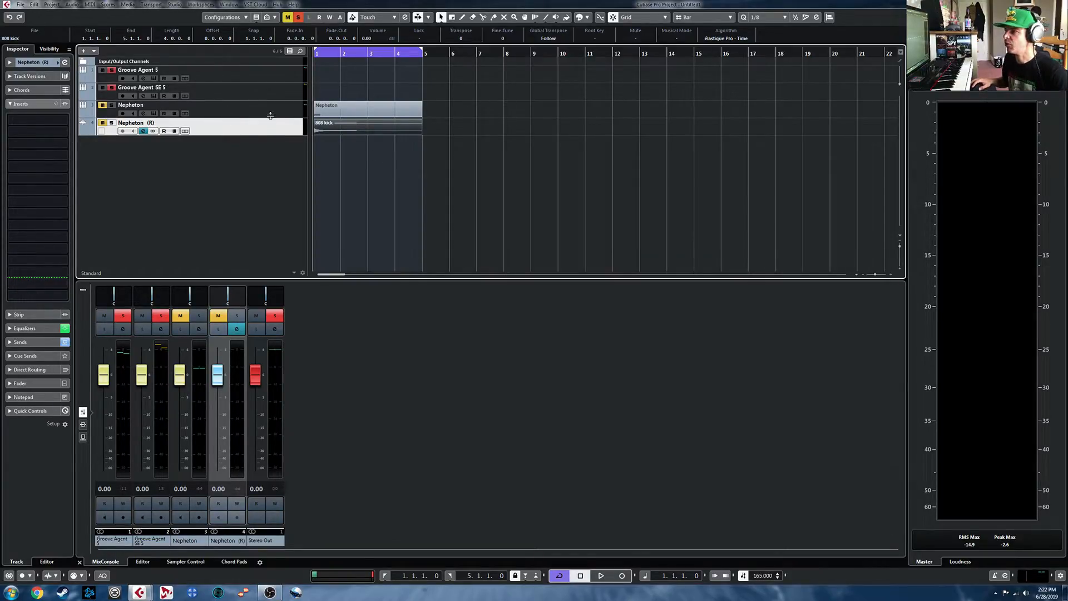
- Delete the Groove Agent SE 5, Nepheton and Nepheton (R) tracks together
{"action": "left_click", "coordinate": [247, 111]}
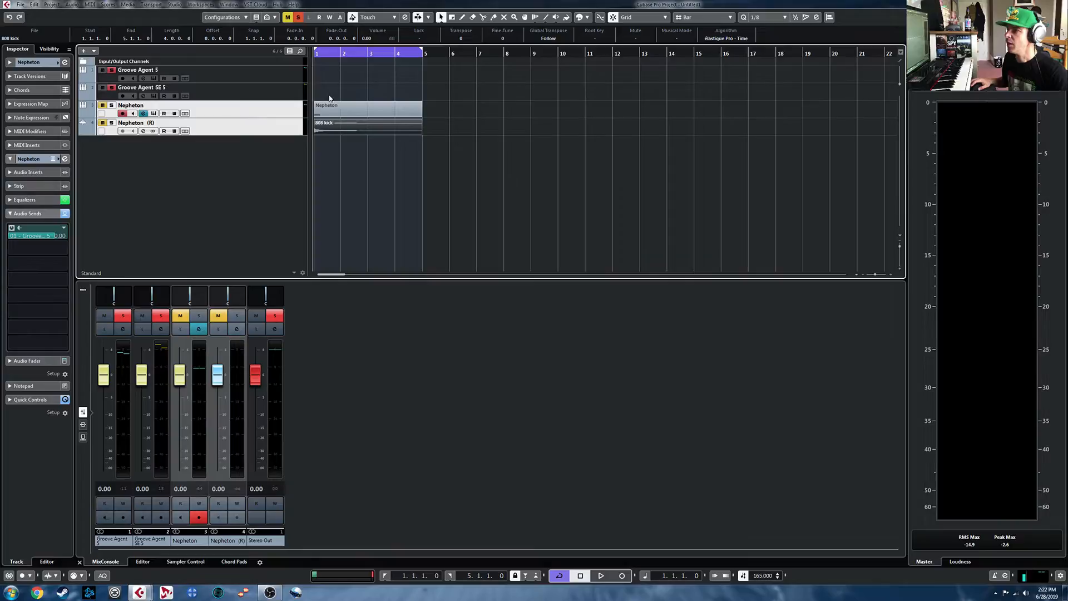
{"action": "left_click", "coordinate": [267, 94]}
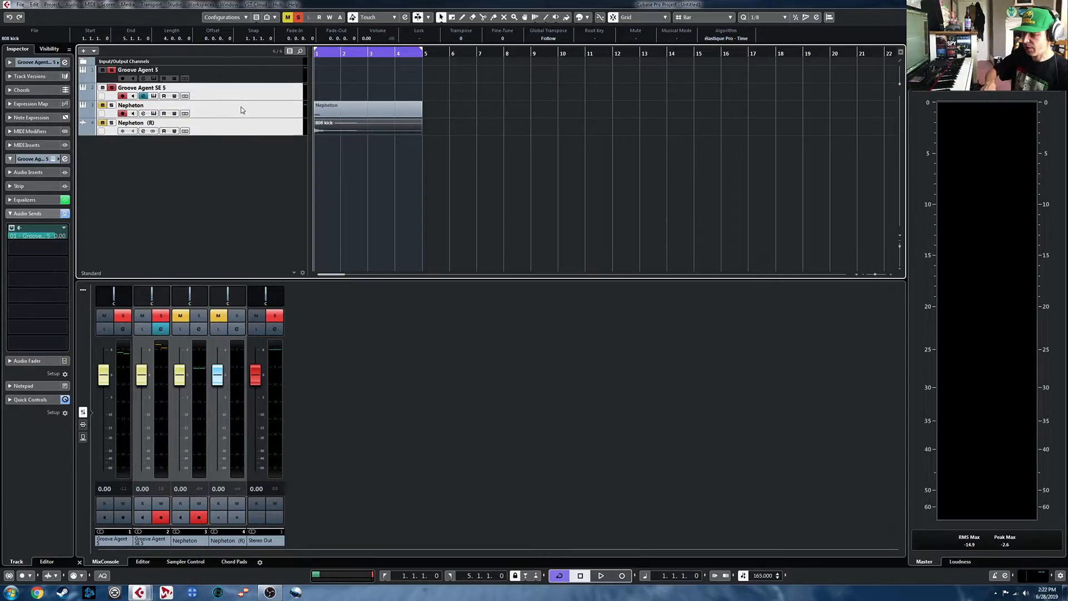
{"action": "key", "text": "Delete"}
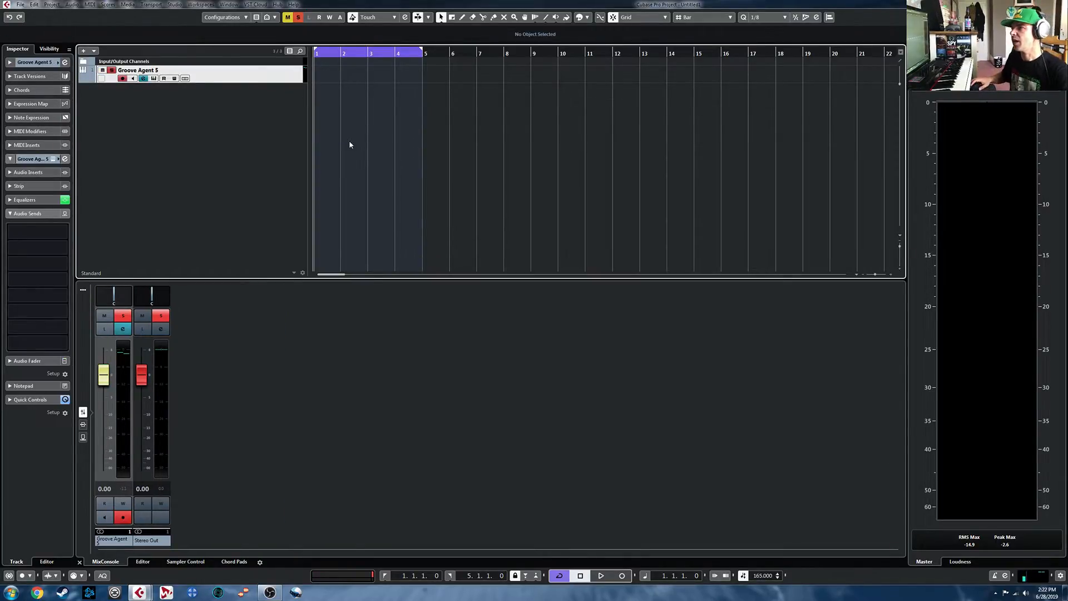
- In Groove Agent 5's agent mixer, name the first three buses kick, snare and hats
{"action": "left_click", "coordinate": [155, 79]}
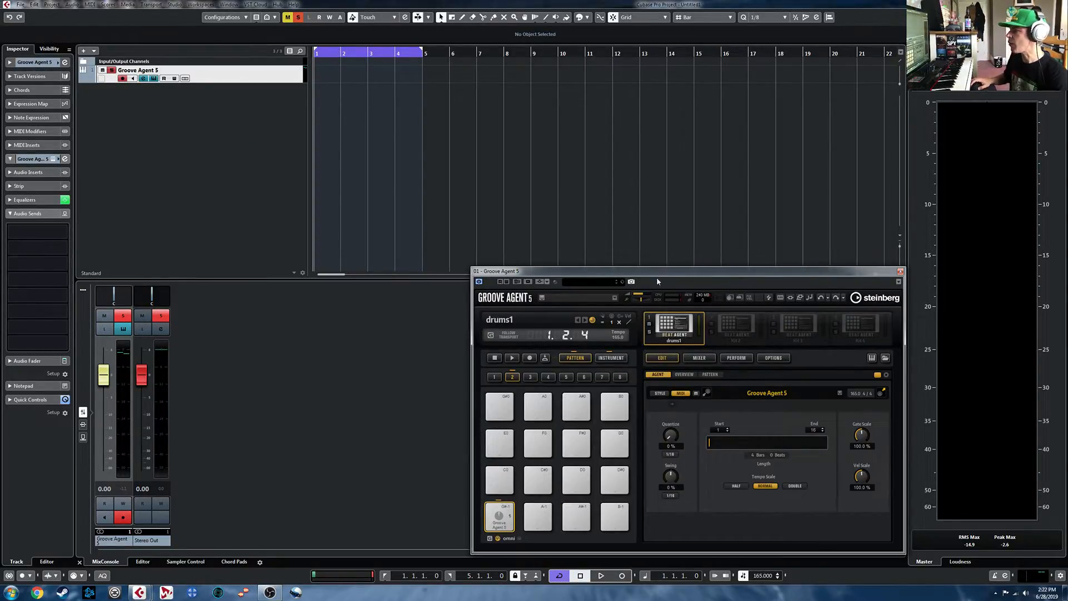
{"action": "left_click", "coordinate": [704, 359]}
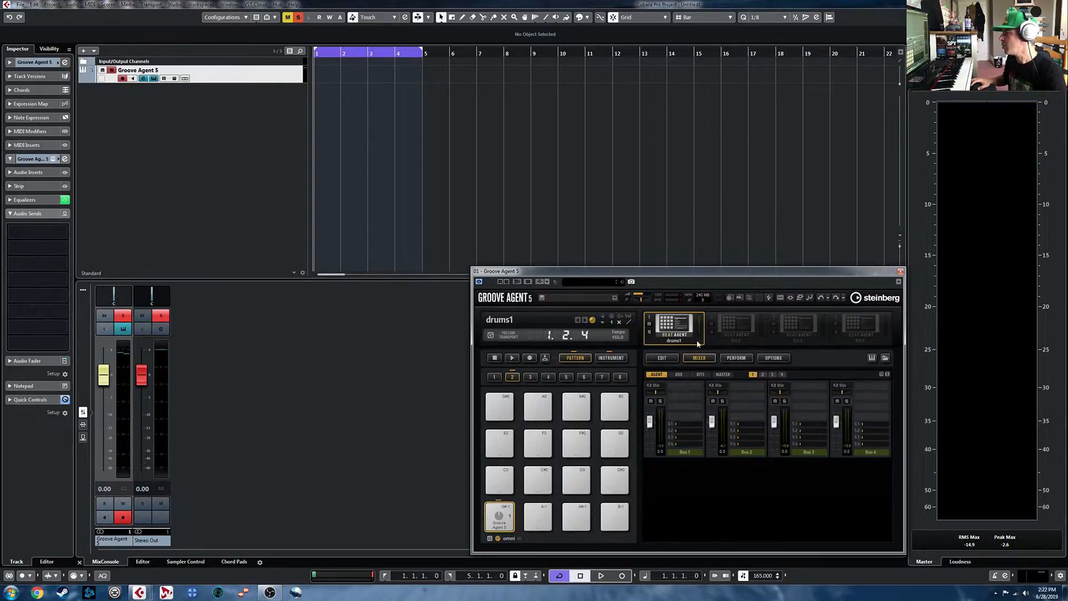
{"action": "left_click", "coordinate": [622, 360]}
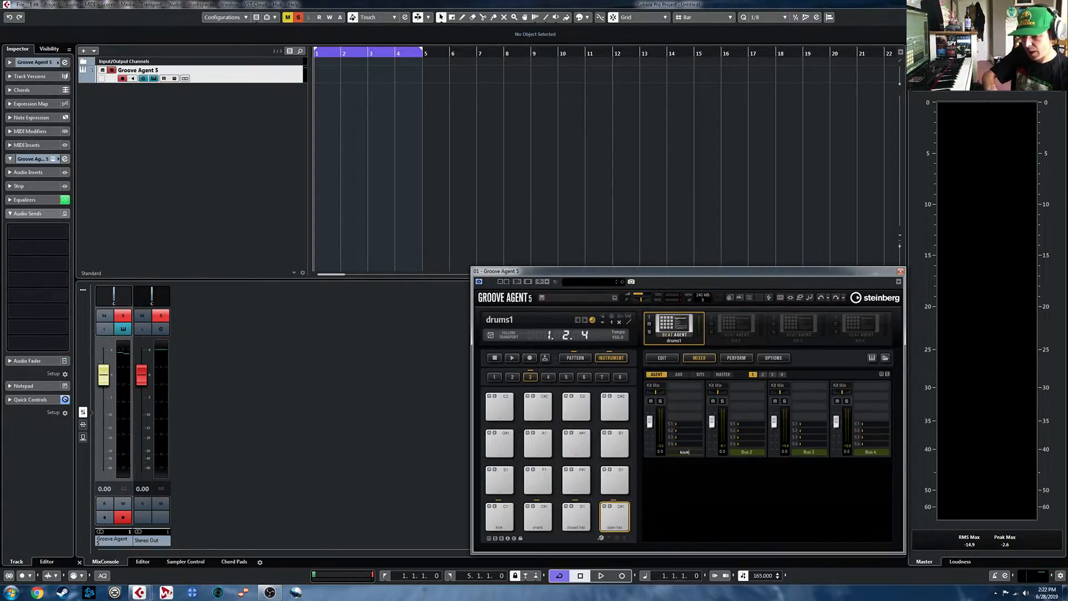
{"action": "key", "text": "Tab"}
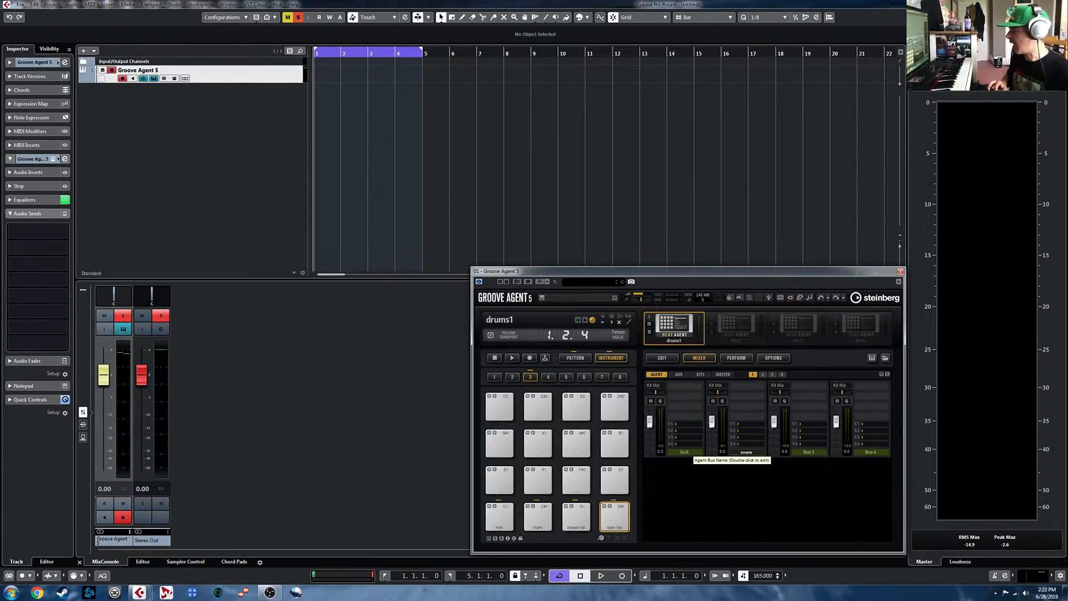
{"action": "key", "text": "Tab"}
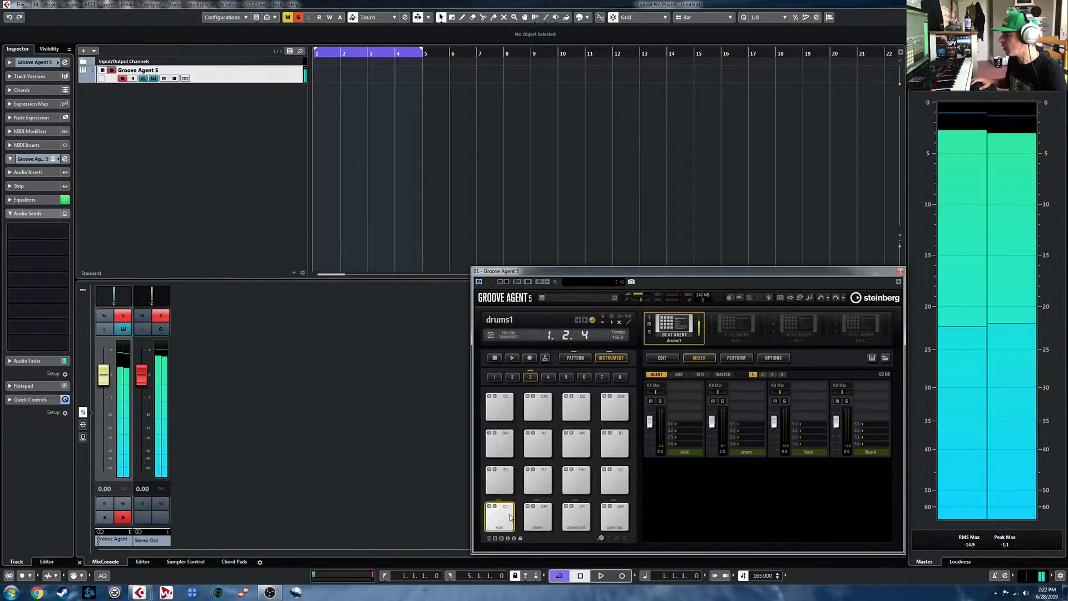
- Route the kick pad's output to the agent's kick bus
{"action": "left_click", "coordinate": [668, 359]}
{"action": "left_click", "coordinate": [655, 376]}
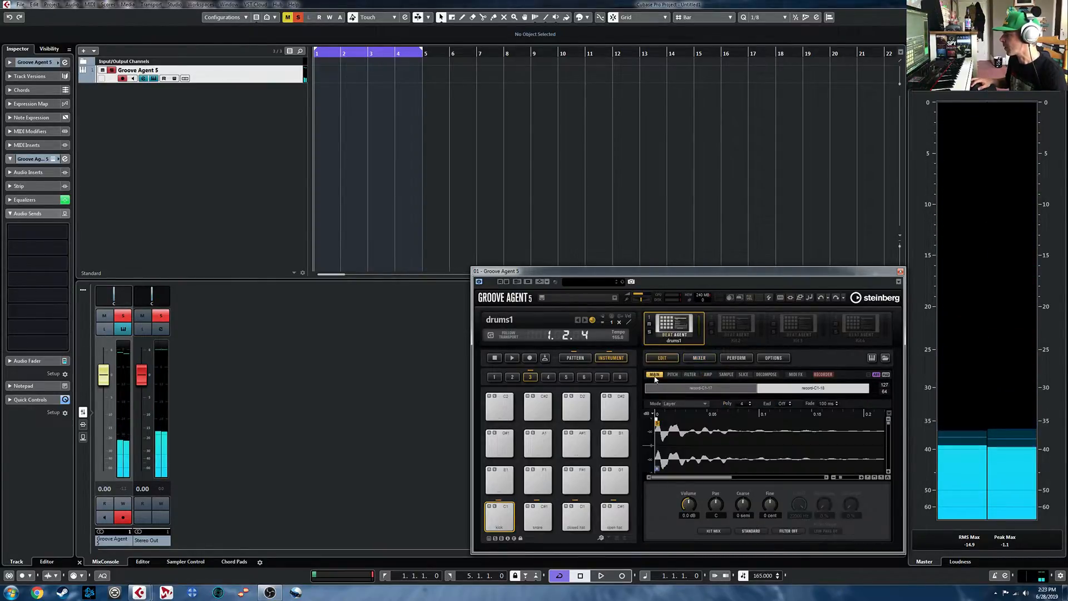
{"action": "left_click", "coordinate": [711, 531]}
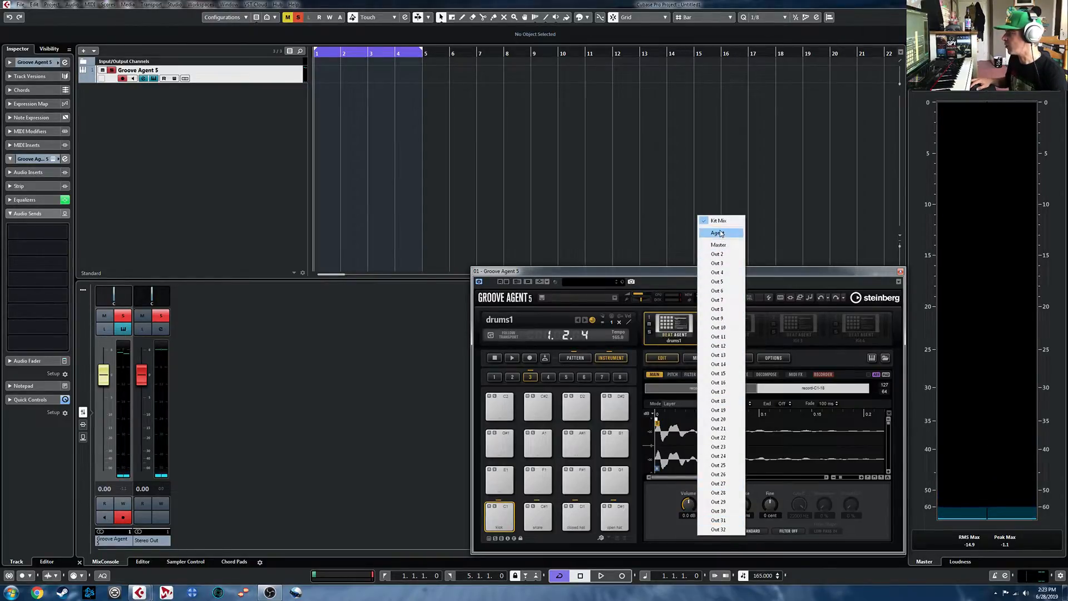
{"action": "mouse_move", "coordinate": [722, 235]}
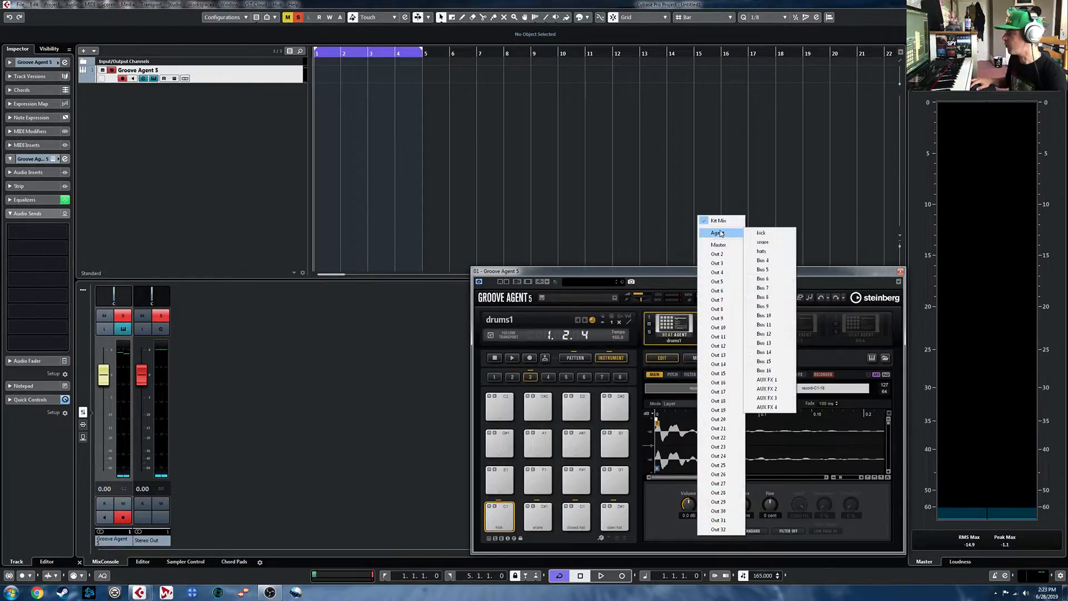
{"action": "left_click", "coordinate": [762, 236]}
- Route the snare pad on C#1 to the agent's snare bus
{"action": "left_click", "coordinate": [538, 518]}
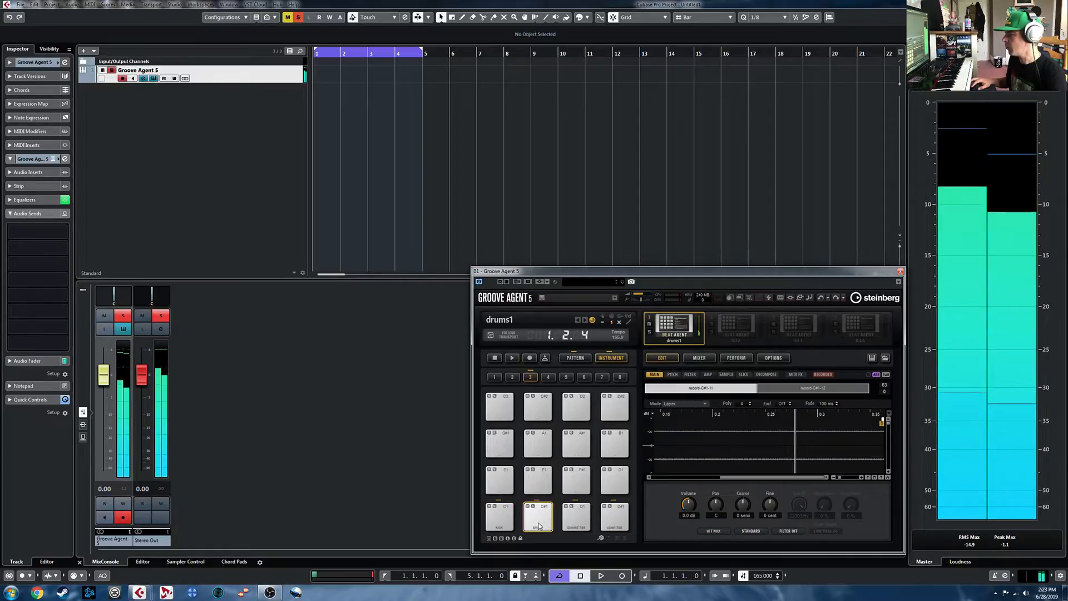
{"action": "left_click", "coordinate": [714, 531]}
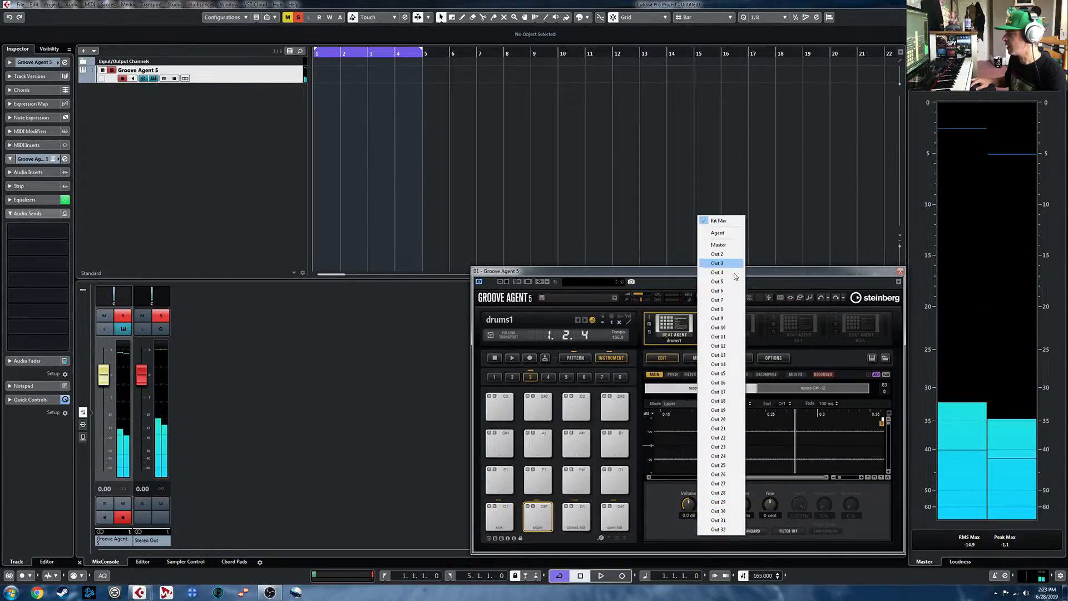
{"action": "mouse_move", "coordinate": [731, 236]}
{"action": "left_click", "coordinate": [770, 242]}
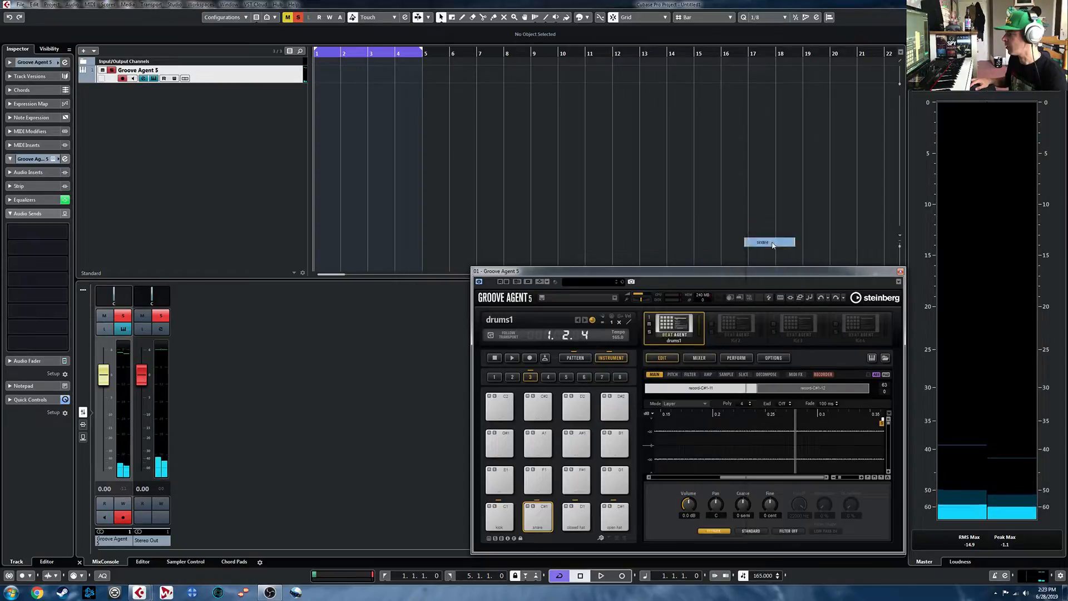
- Route the closed hat and open hat pads together to the agent's hats bus
{"action": "left_click", "coordinate": [577, 517]}
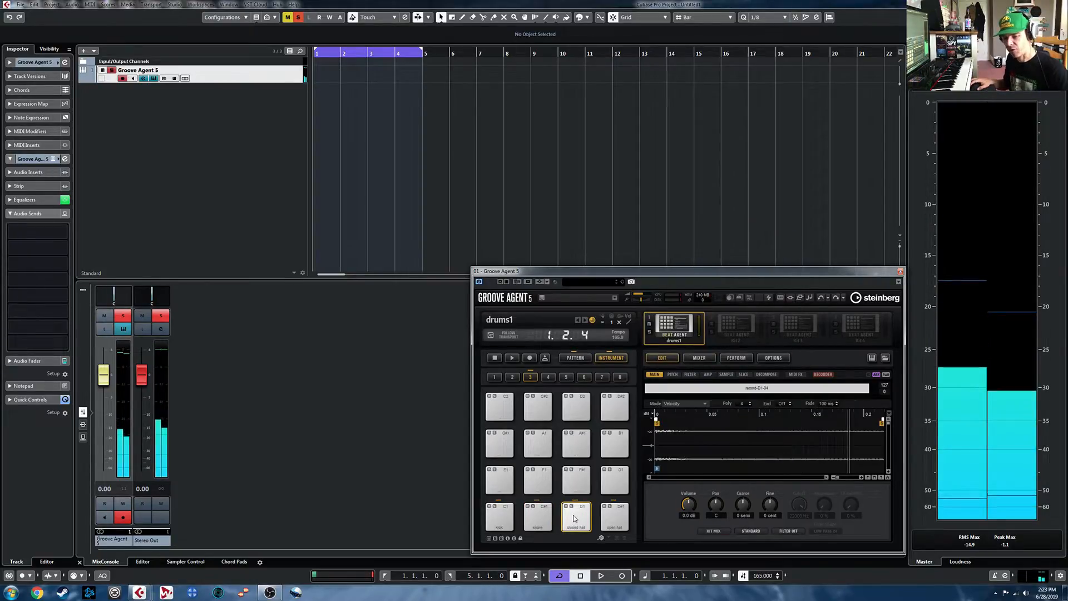
{"action": "left_click", "coordinate": [615, 523]}
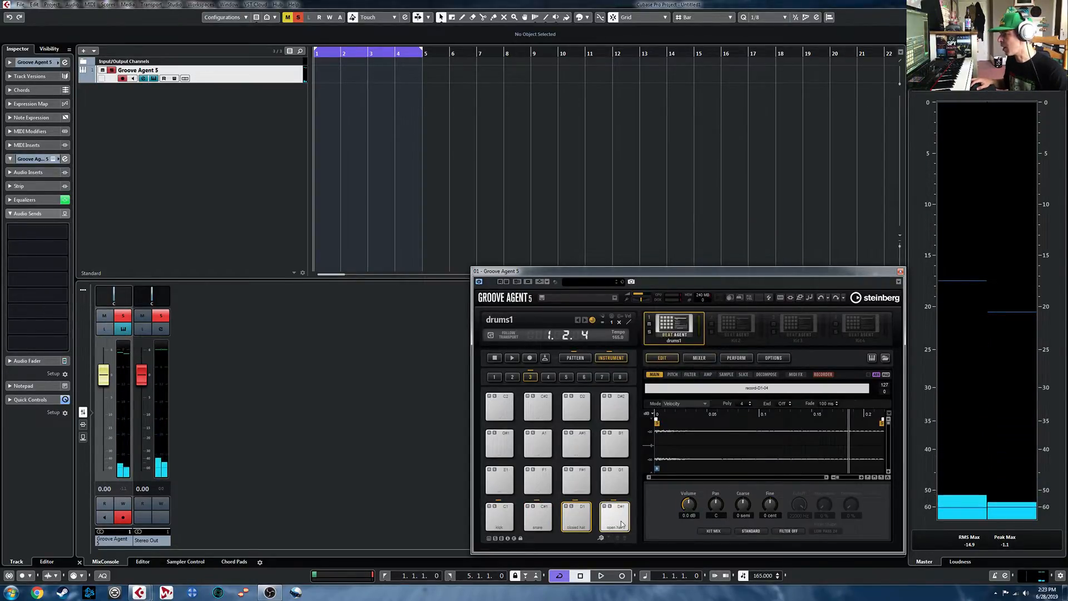
{"action": "left_click", "coordinate": [714, 531]}
{"action": "mouse_move", "coordinate": [737, 236]}
{"action": "left_click", "coordinate": [761, 251]}
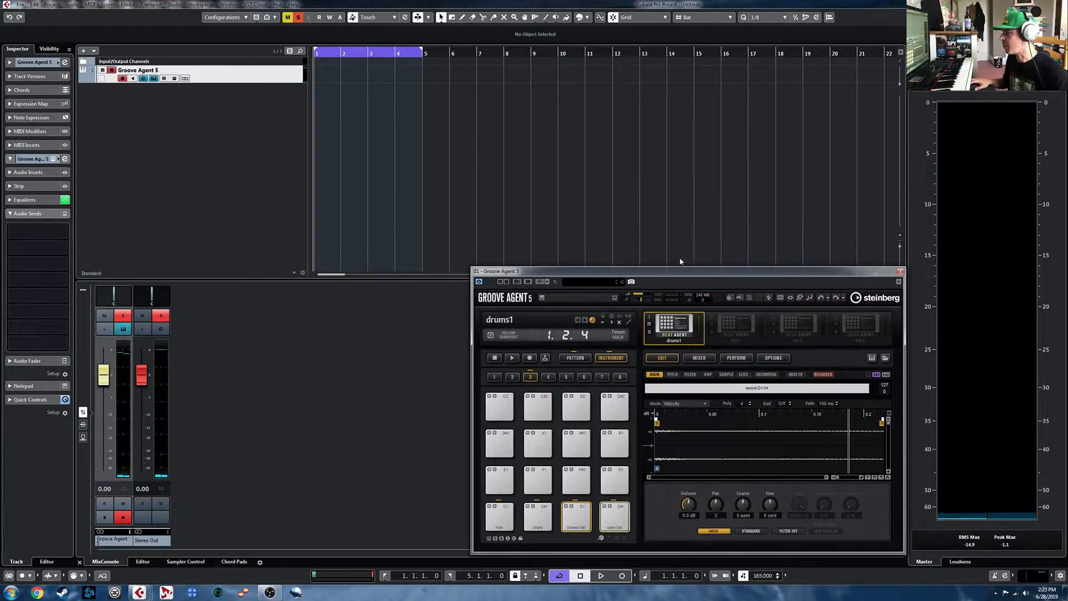
- Enable Follow Transport and play the pattern briefly to check the kick, snare and hats buses in the agent mixer
{"action": "left_click", "coordinate": [511, 335]}
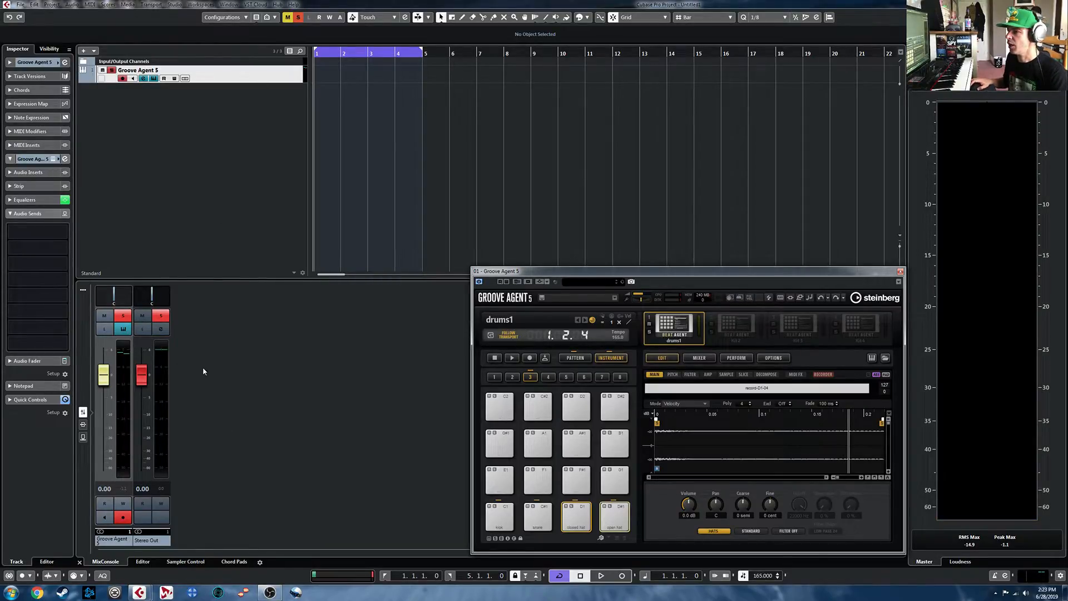
{"action": "left_click", "coordinate": [702, 359]}
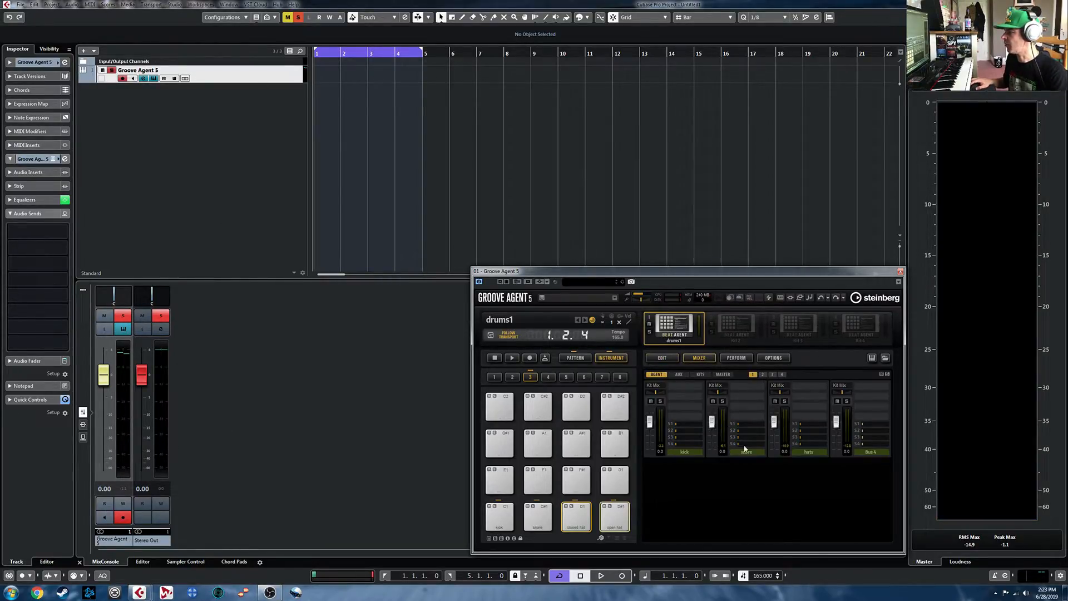
{"action": "key", "text": "space"}
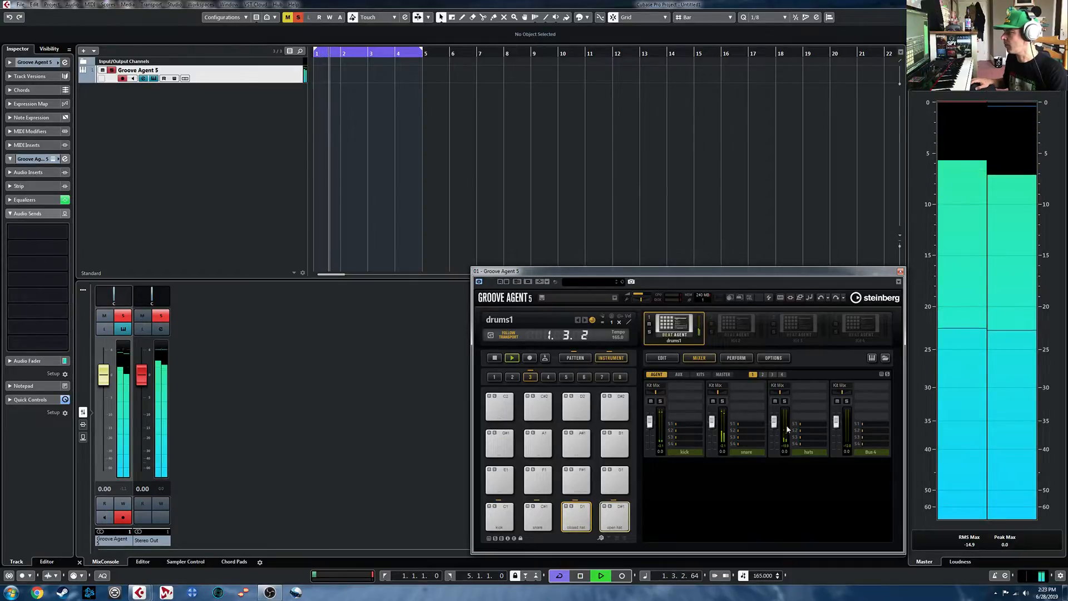
{"action": "key", "text": "space"}
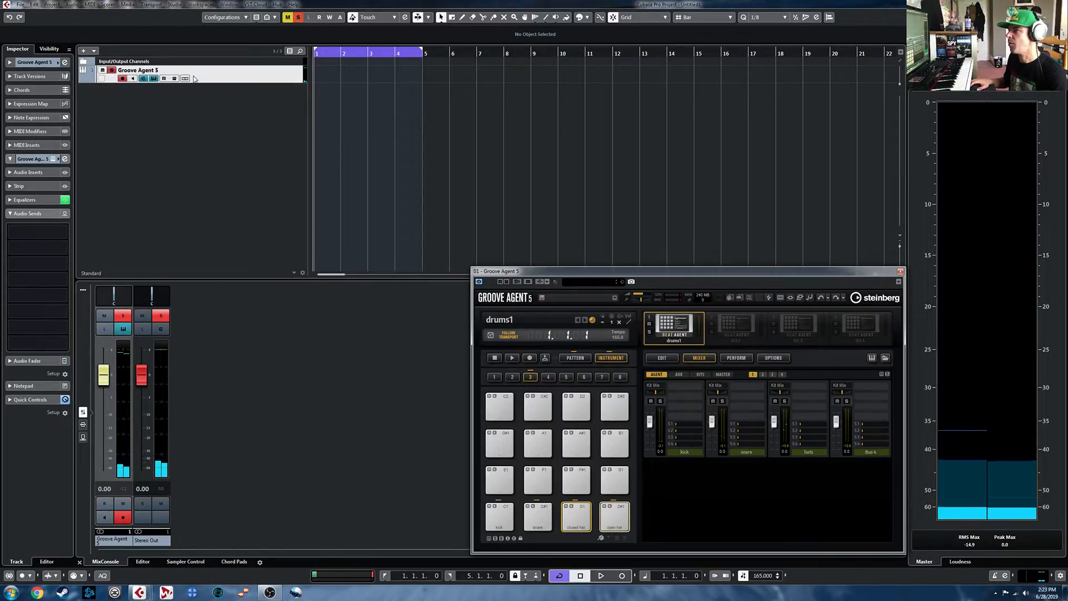
- Activate the stereo outputs Out 2, Out 3 and Out 4 for the Groove Agent 5 track
{"action": "left_click", "coordinate": [16, 62]}
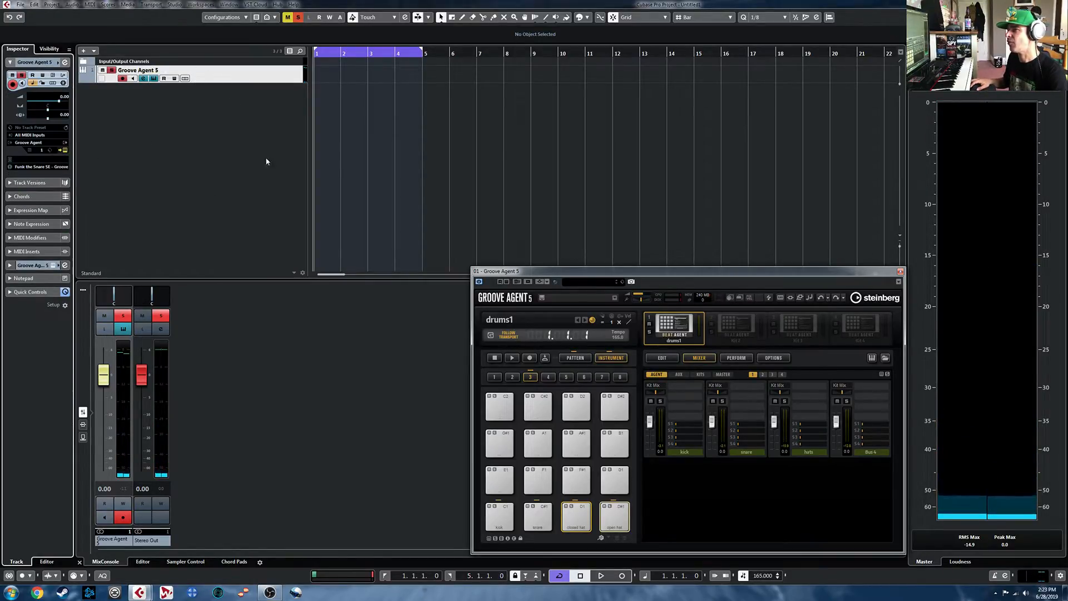
{"action": "left_click", "coordinate": [65, 146]}
{"action": "left_click", "coordinate": [76, 173]}
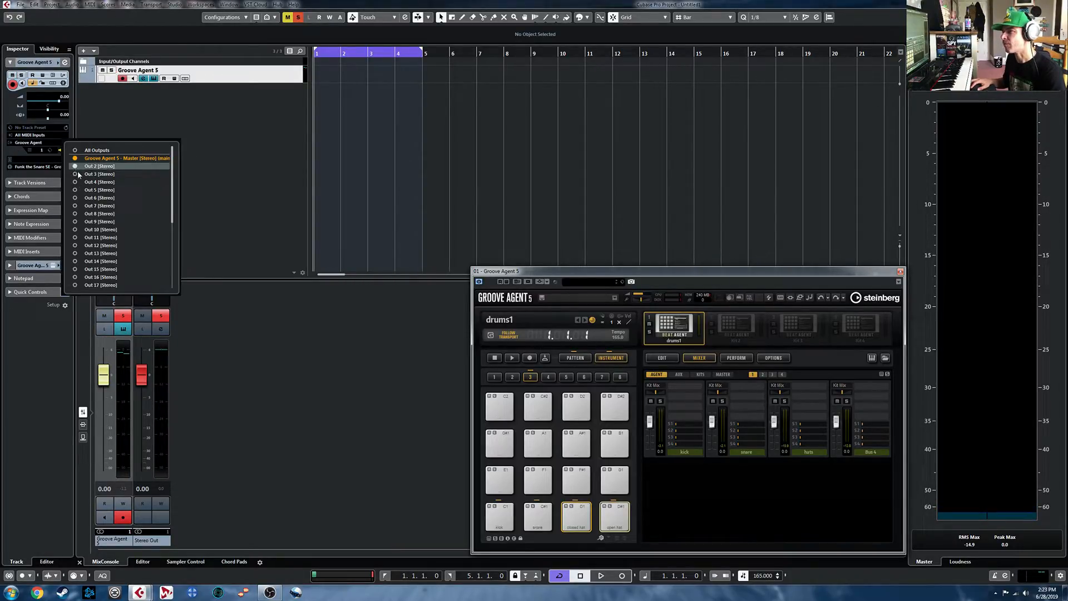
{"action": "left_click", "coordinate": [75, 166]}
{"action": "left_click", "coordinate": [223, 166]}
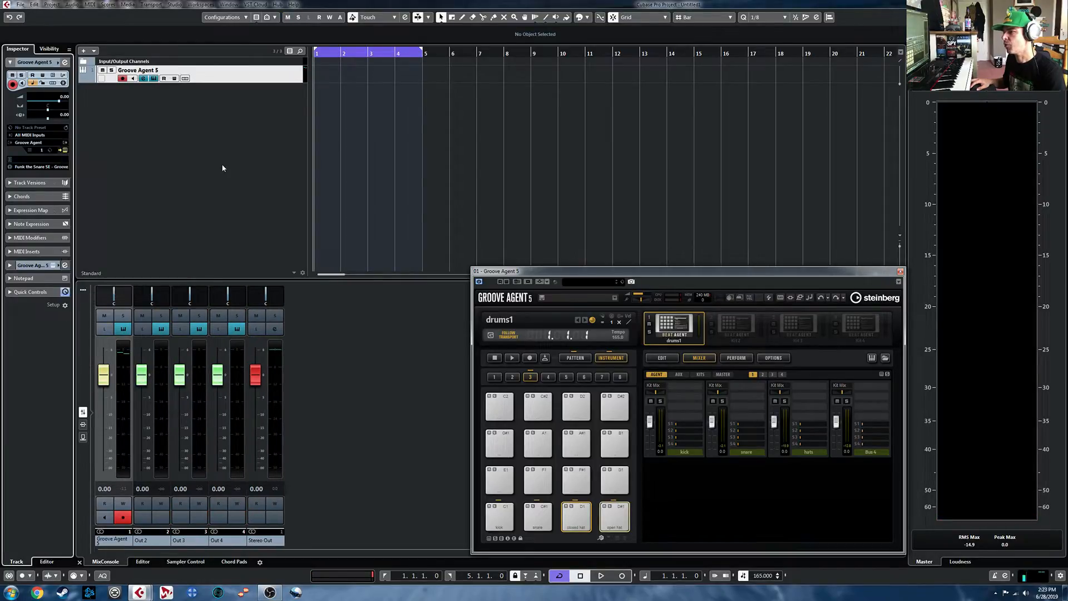
- Rename the mixer channels Out 2, Out 3 and Out 4 as kick, snare and hats
{"action": "double_click", "coordinate": [160, 539]}
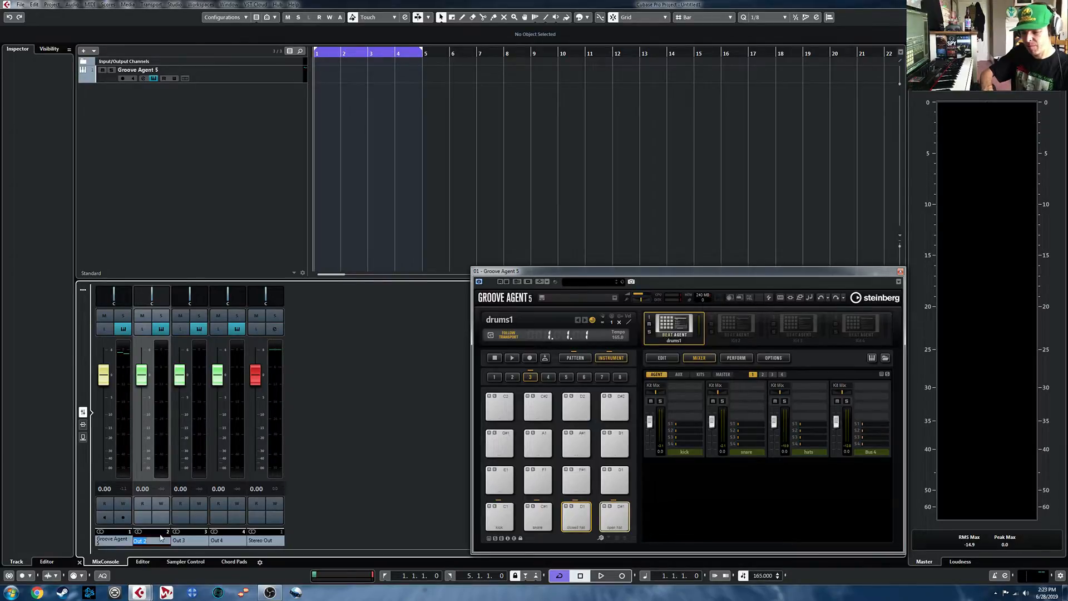
{"action": "key", "text": "Return"}
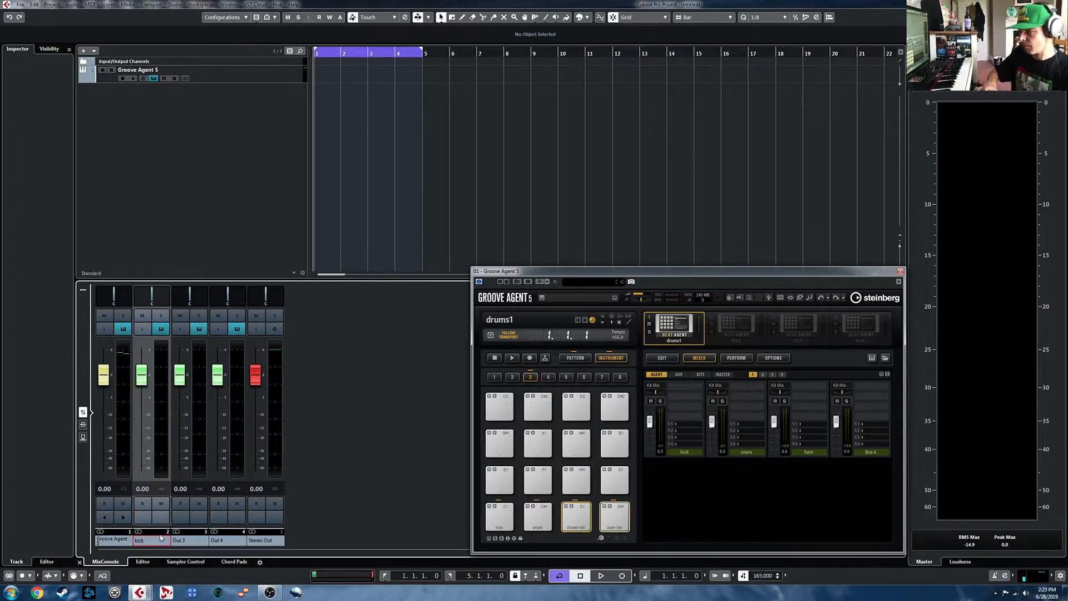
{"action": "double_click", "coordinate": [179, 539]}
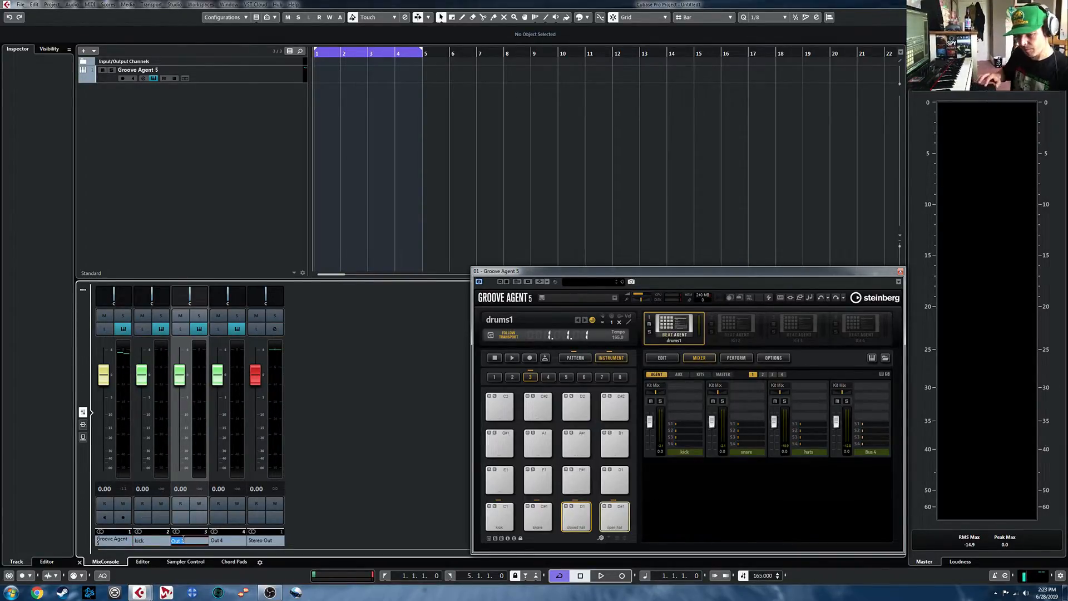
{"action": "key", "text": "Return"}
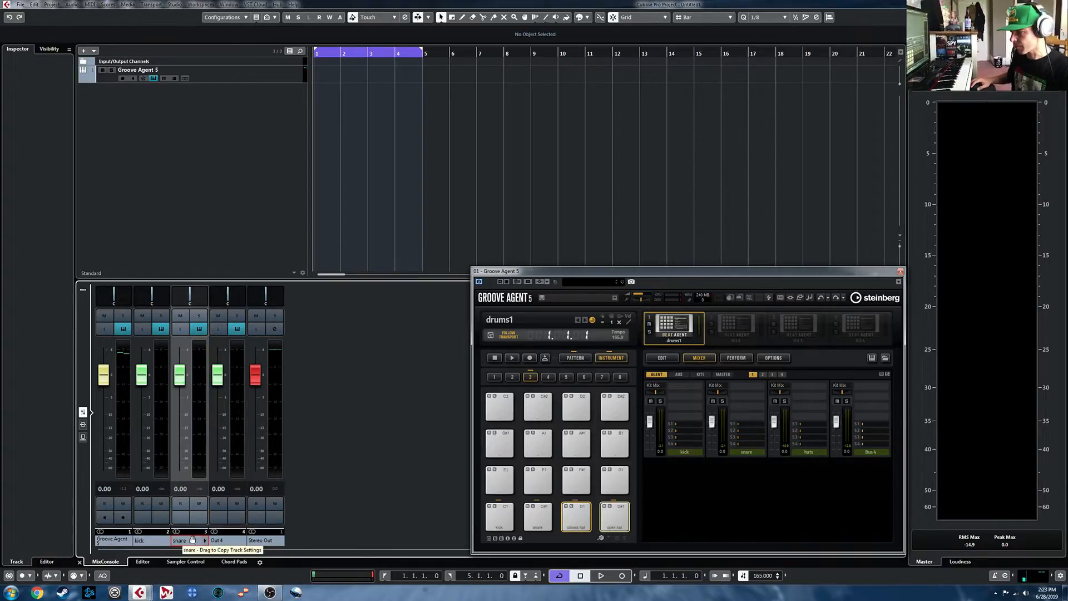
{"action": "left_click", "coordinate": [230, 541]}
{"action": "double_click", "coordinate": [225, 543]}
{"action": "type", "text": "hats"}
{"action": "key", "text": "Return"}
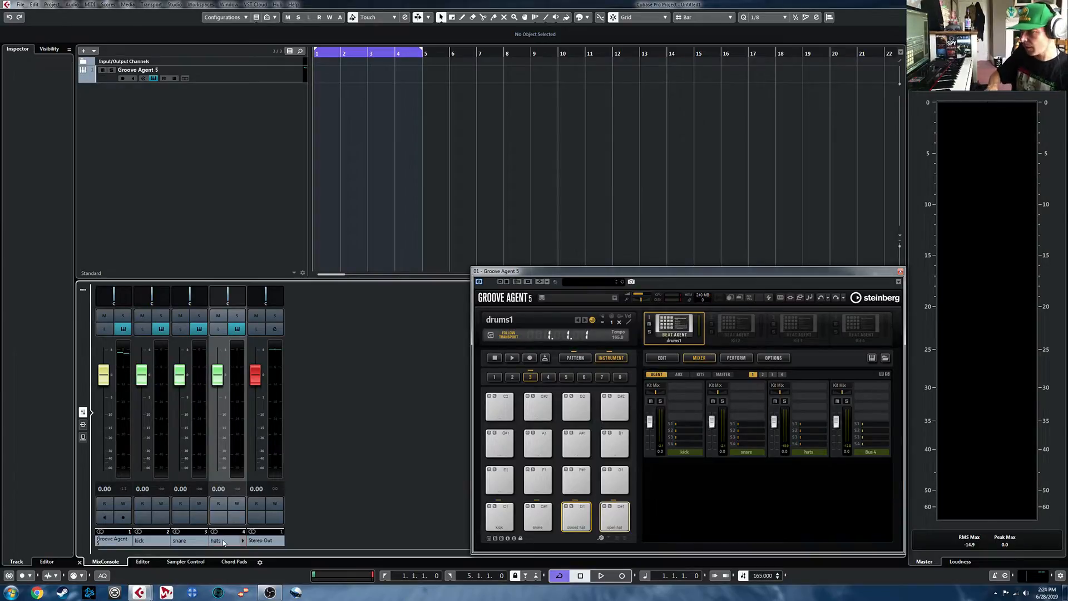
- Route the agent's kick, snare and hats buses to Out 2, Out 3 and Out 4, and play the pattern to check them
{"action": "left_click", "coordinate": [658, 386]}
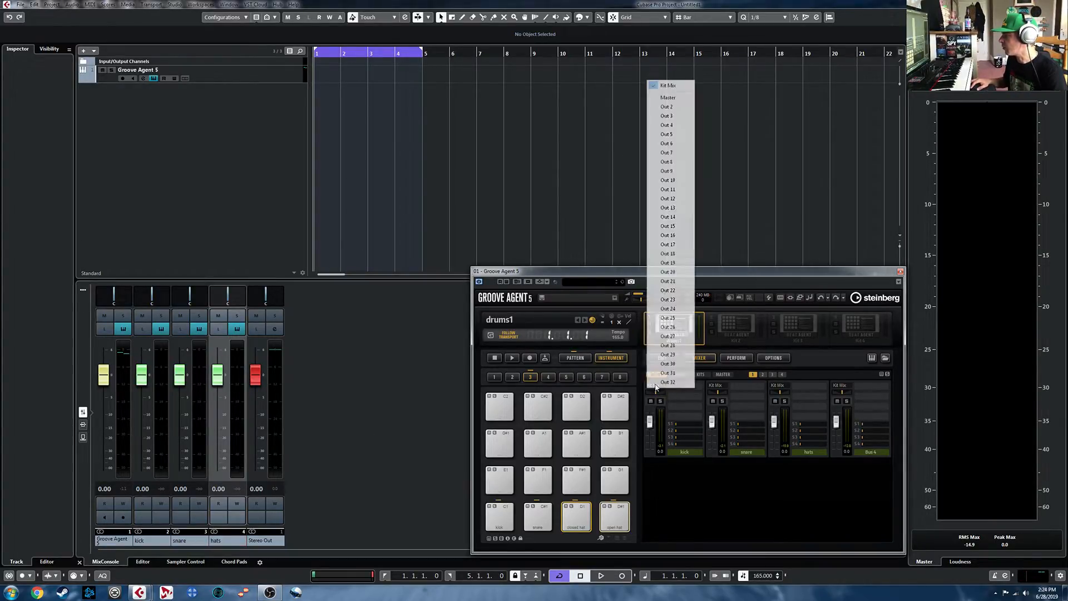
{"action": "left_click", "coordinate": [667, 106]}
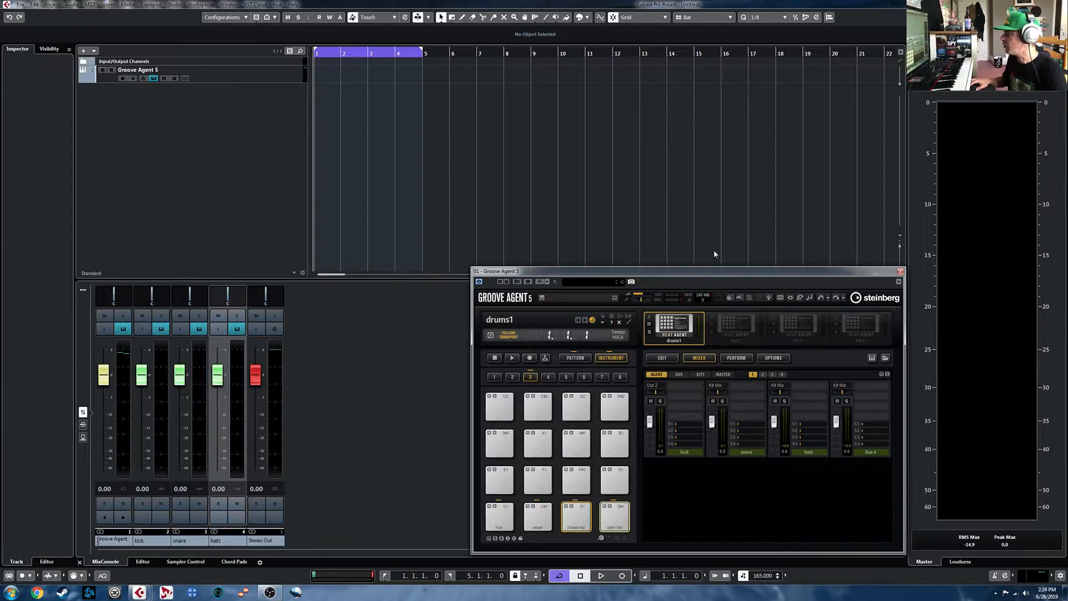
{"action": "left_click", "coordinate": [717, 385]}
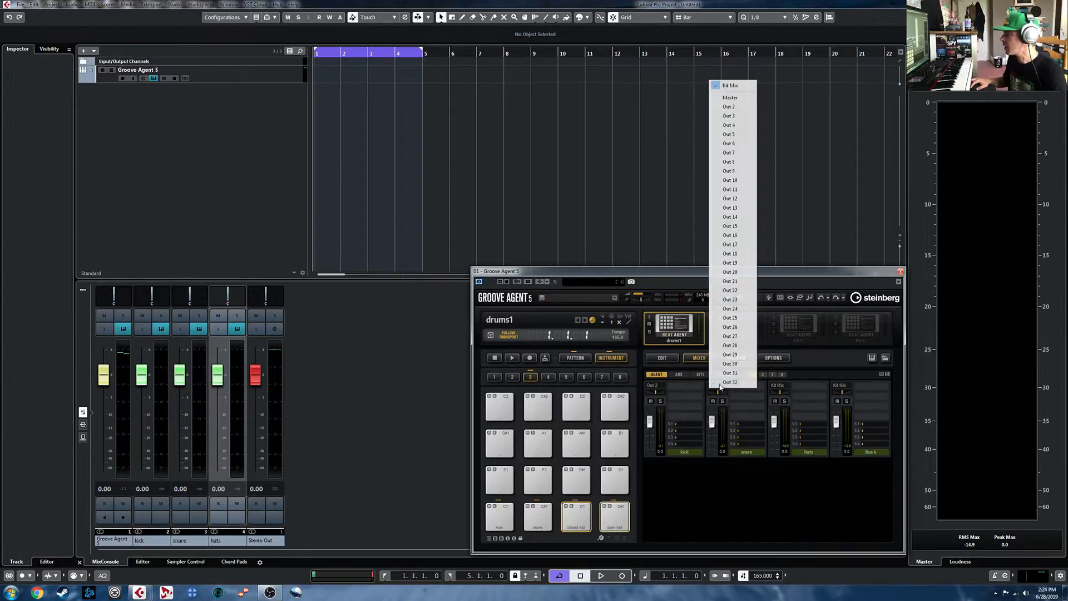
{"action": "left_click", "coordinate": [742, 117]}
{"action": "left_click", "coordinate": [782, 386]}
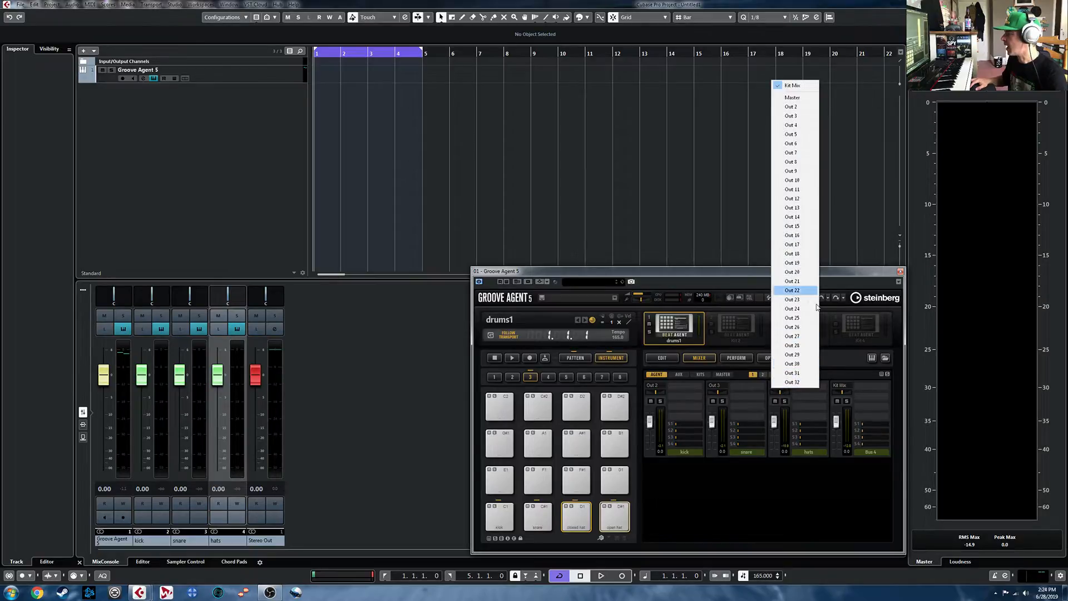
{"action": "left_click", "coordinate": [796, 127]}
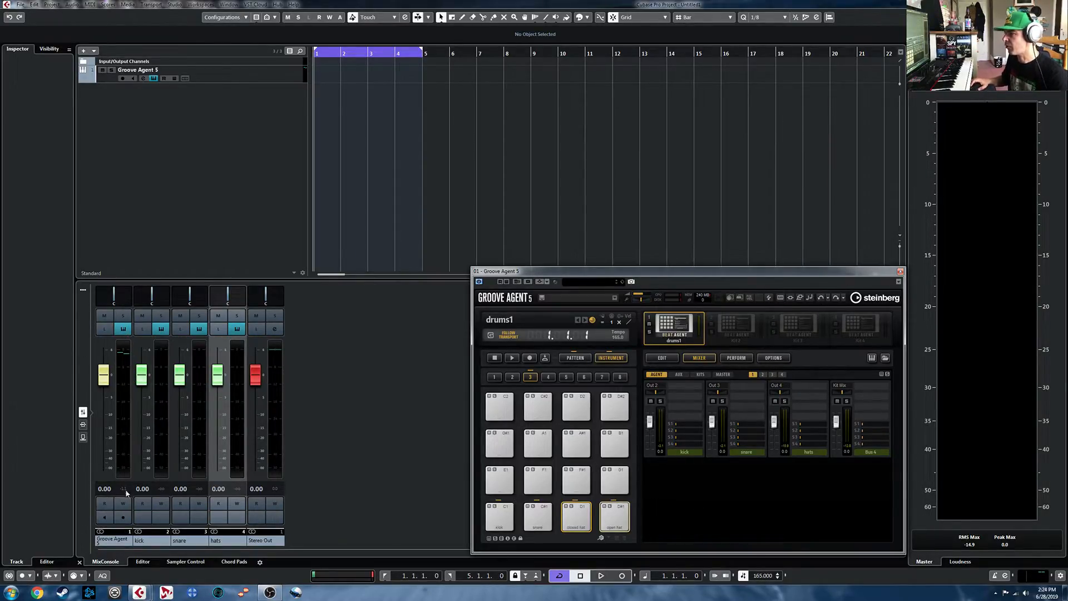
{"action": "key", "text": "space"}
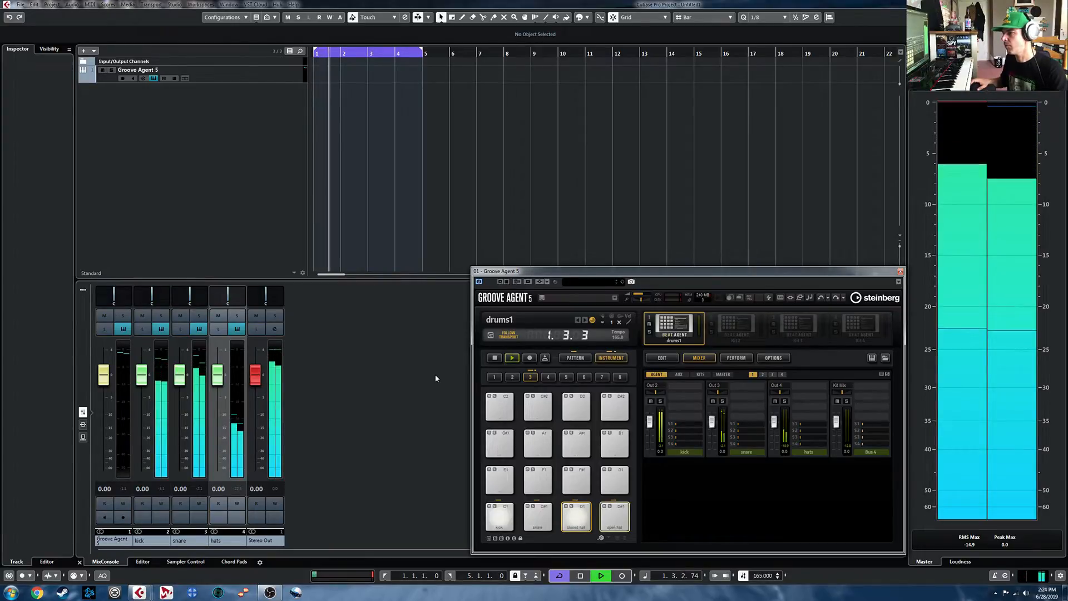
{"action": "key", "text": "space"}
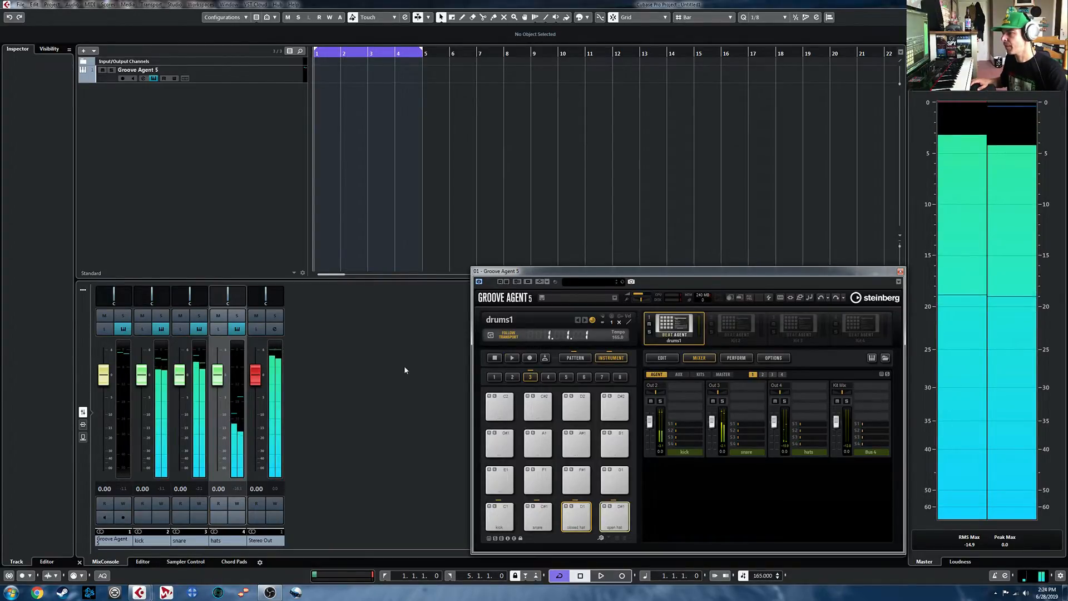
- Add a stereo group channel named Drum Buss for the kick, snare and hats channels
{"action": "left_click", "coordinate": [149, 543]}
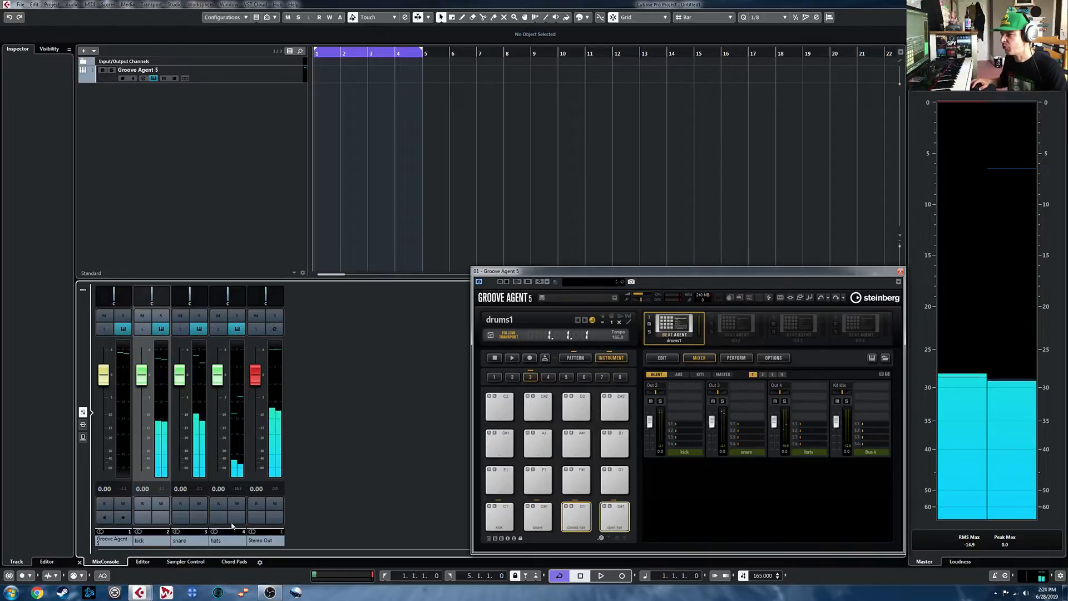
{"action": "left_click", "coordinate": [222, 543], "text": "shift"}
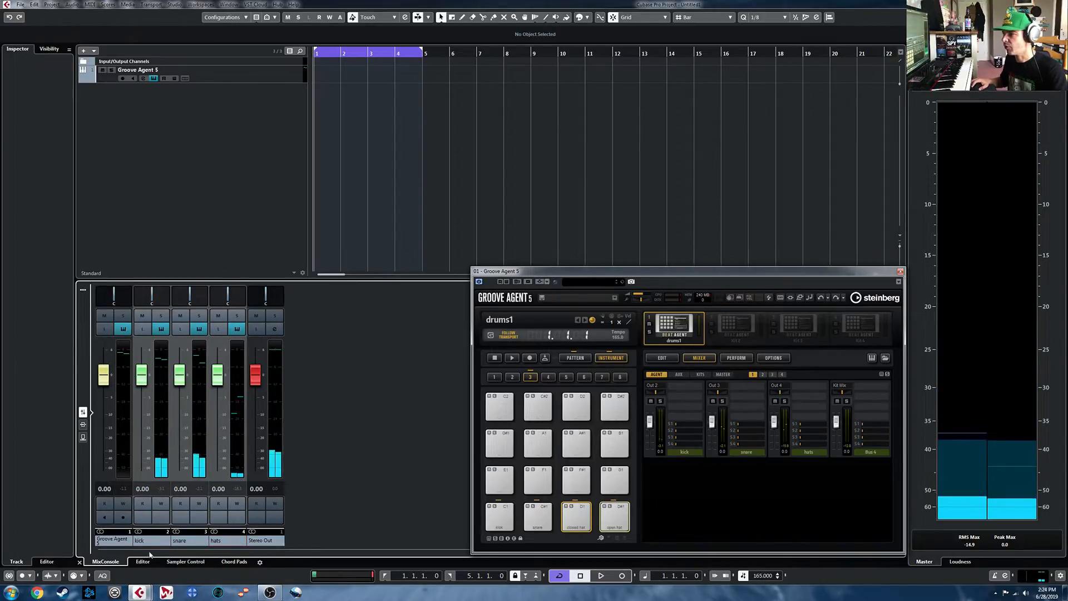
{"action": "right_click", "coordinate": [225, 540]}
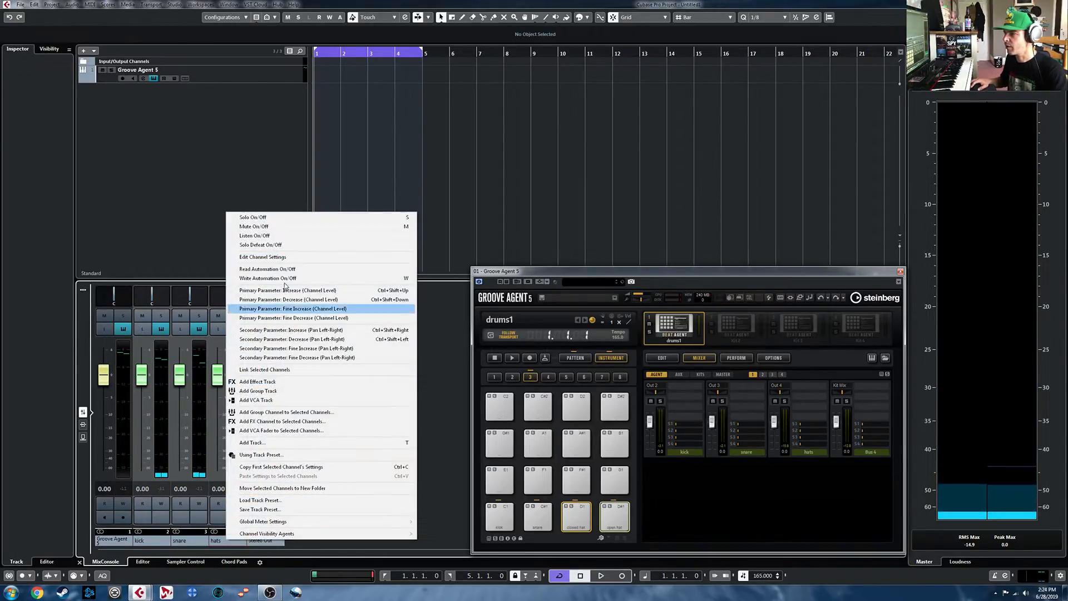
{"action": "left_click", "coordinate": [301, 414]}
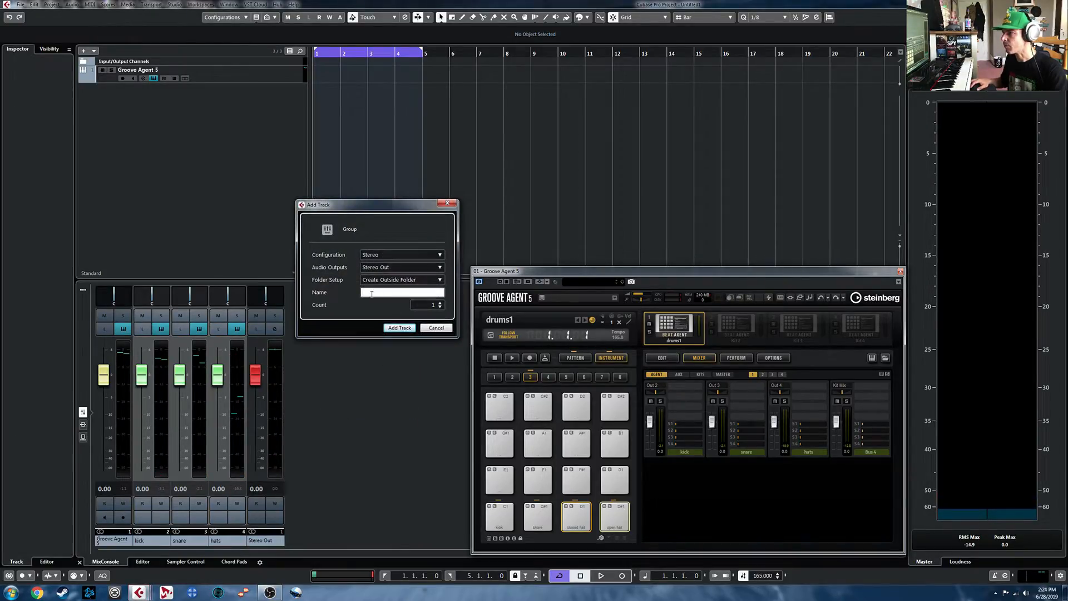
{"action": "type", "text": "Drum Bus"}
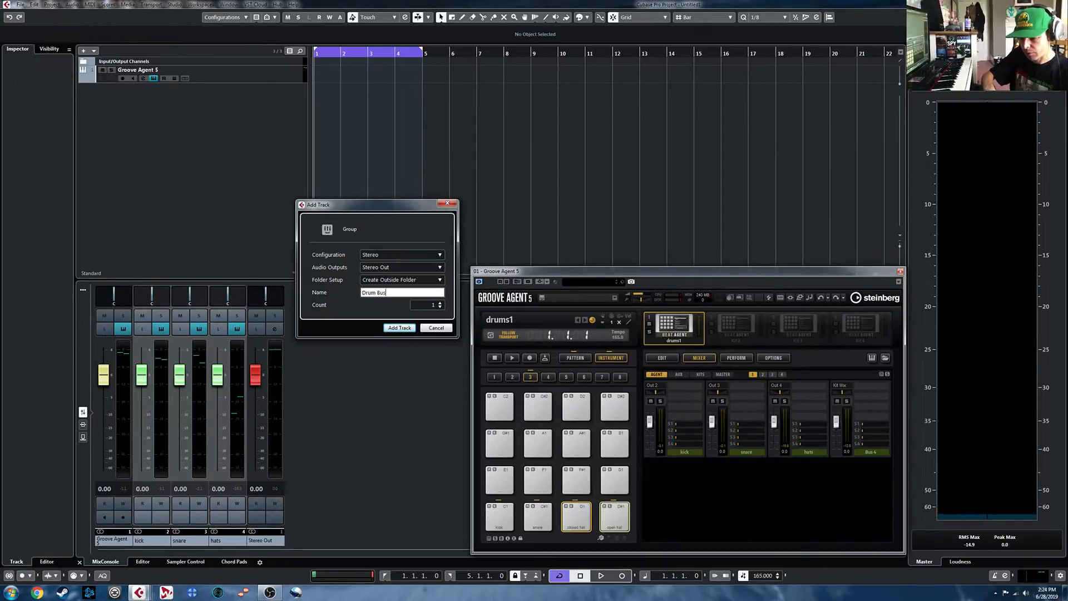
{"action": "type", "text": "s"}
{"action": "key", "text": "Return"}
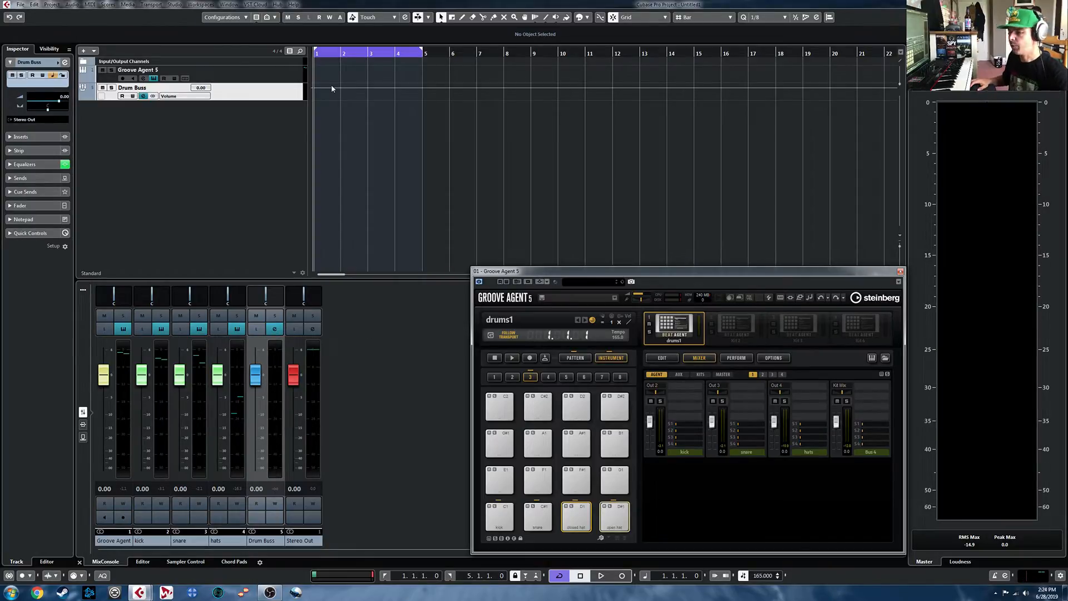
- Check the drum channels' output routing in the full MixConsole, and play the pattern to check the Drum Buss signal
{"action": "key", "text": "F3"}
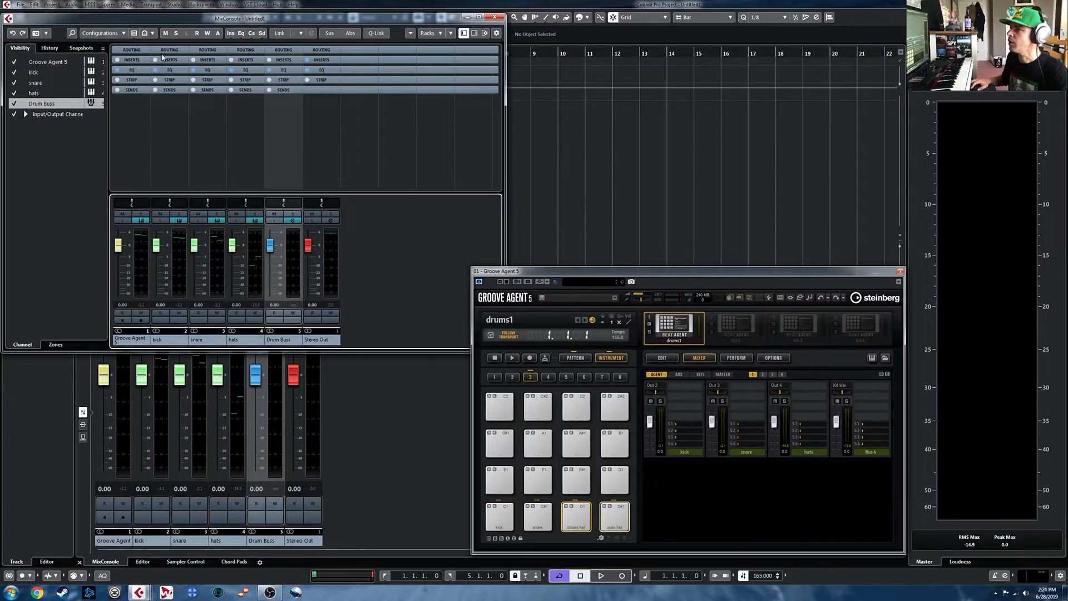
{"action": "left_click", "coordinate": [134, 50]}
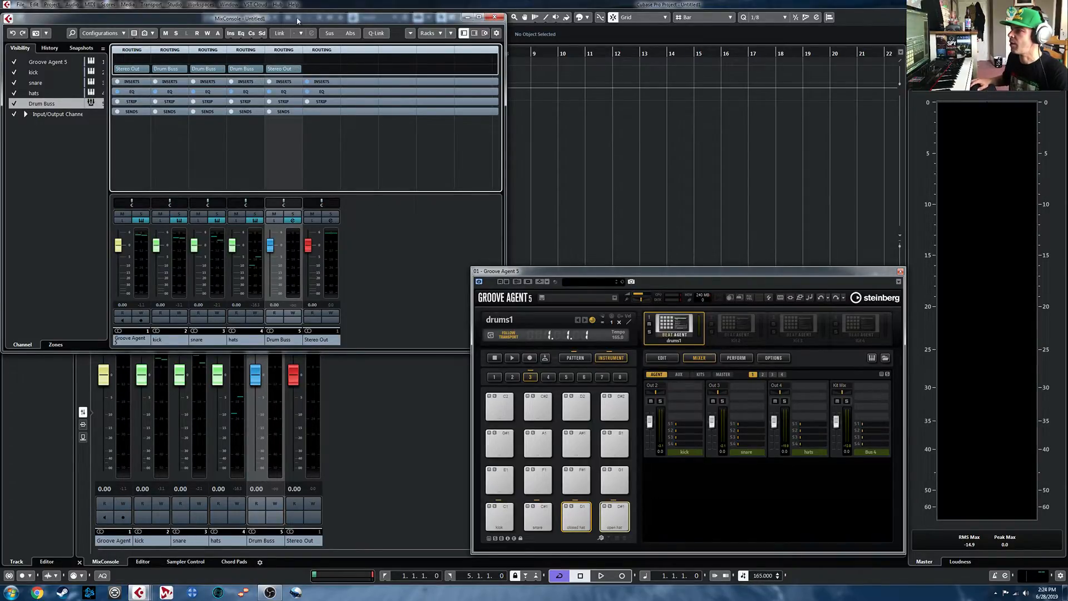
{"action": "left_click", "coordinate": [494, 18]}
{"action": "key", "text": "space"}
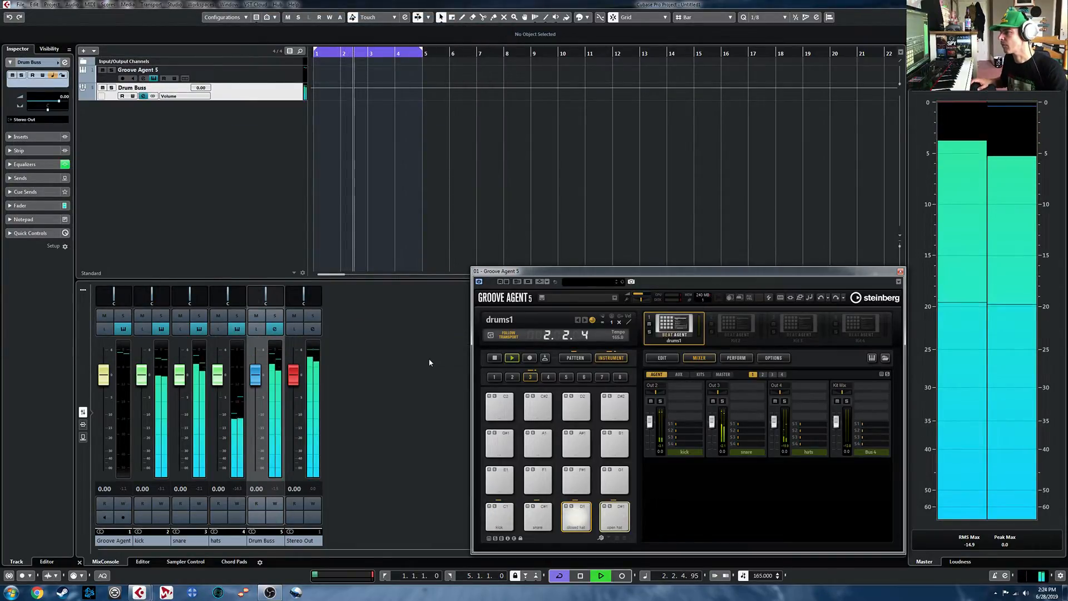
{"action": "key", "text": "space"}
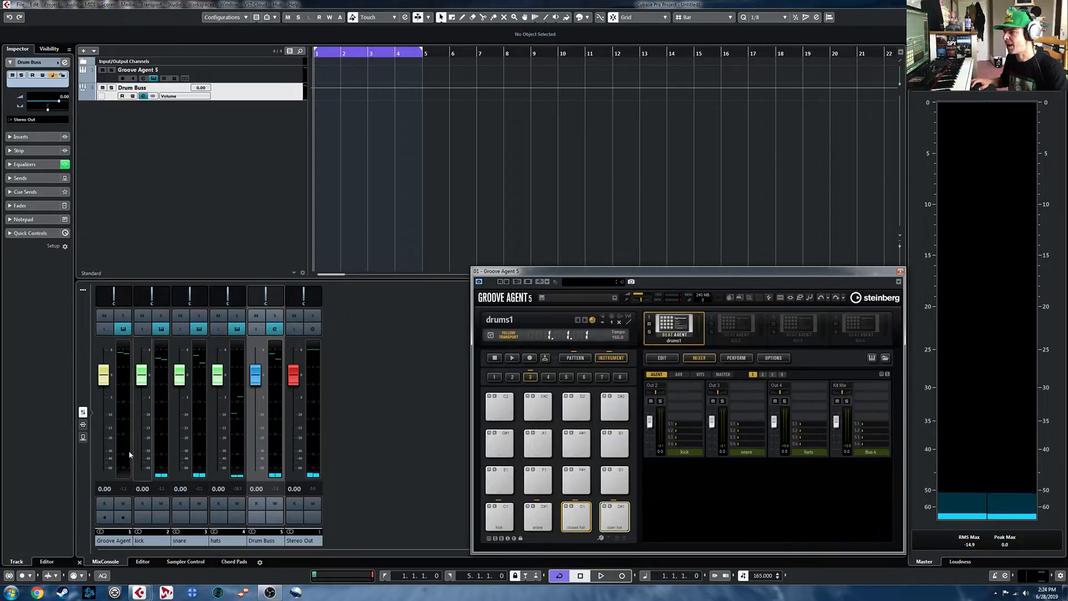
- Insert the REVerence reverb on AUX FX 1 and load the LA Studio a impulse response
{"action": "left_click", "coordinate": [680, 375]}
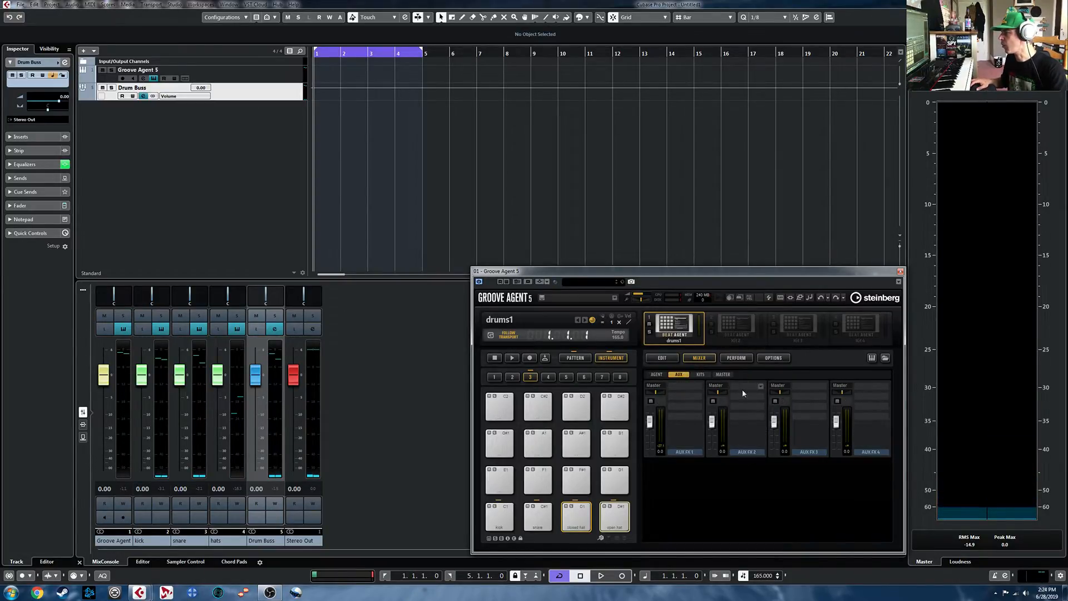
{"action": "left_click", "coordinate": [701, 392]}
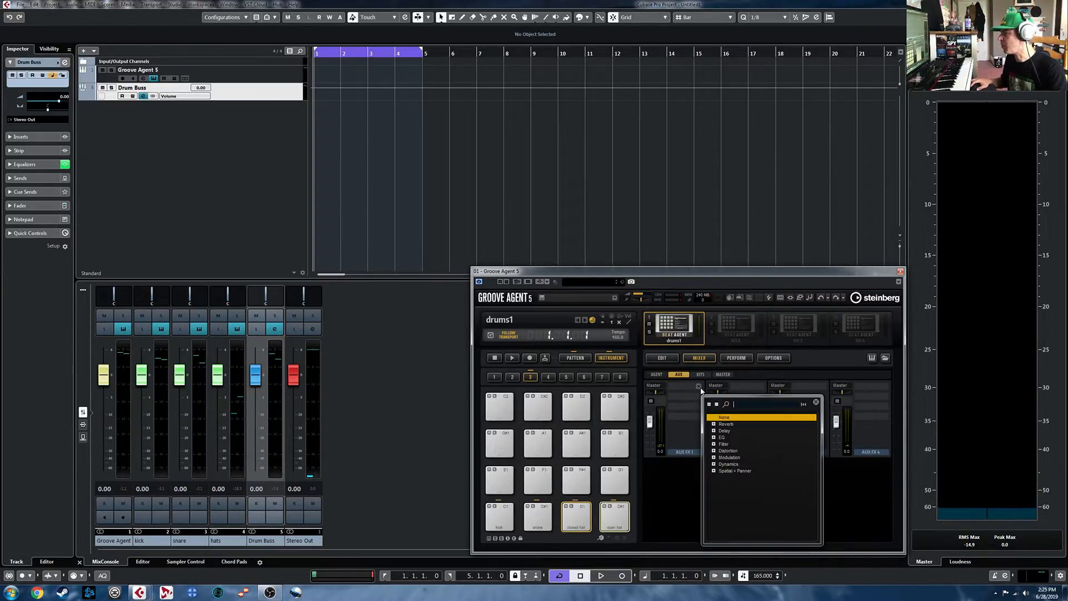
{"action": "left_click", "coordinate": [715, 425]}
{"action": "double_click", "coordinate": [740, 432]}
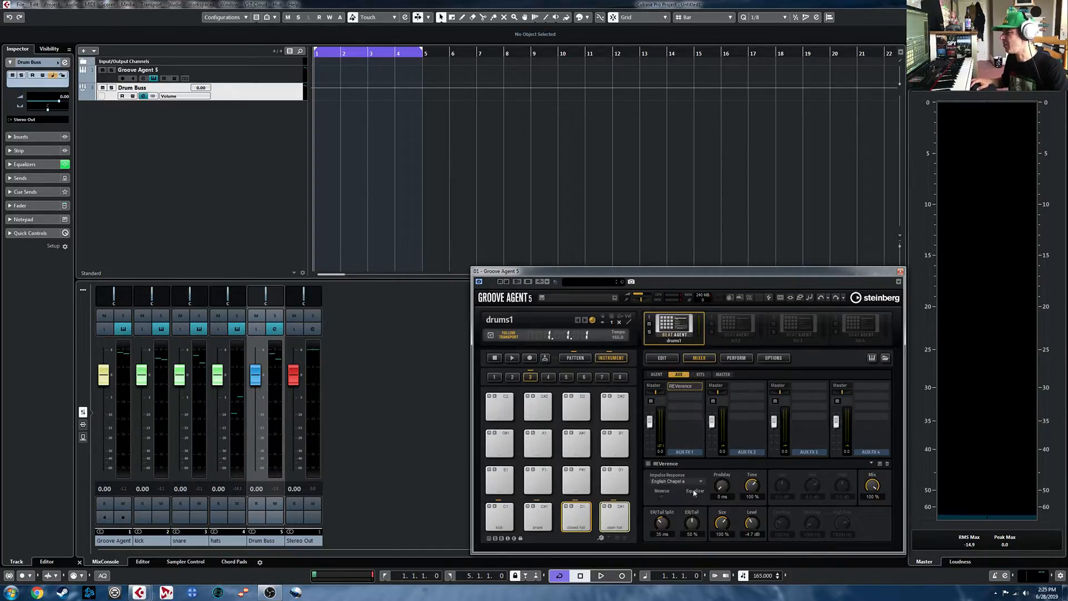
{"action": "left_click", "coordinate": [701, 482]}
{"action": "left_click", "coordinate": [714, 396]}
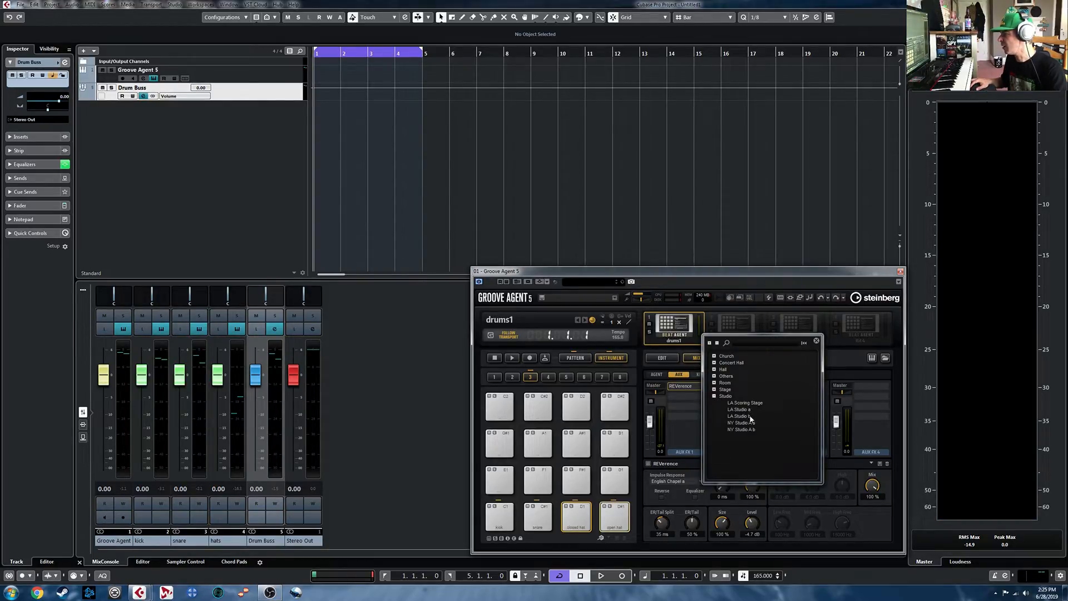
{"action": "left_click", "coordinate": [745, 410]}
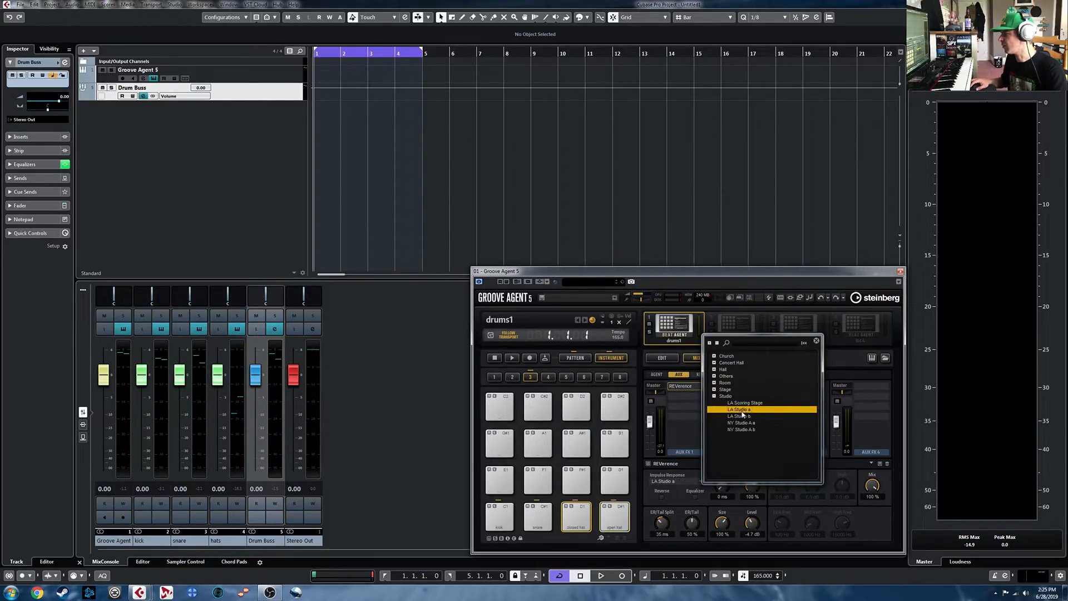
{"action": "double_click", "coordinate": [741, 411]}
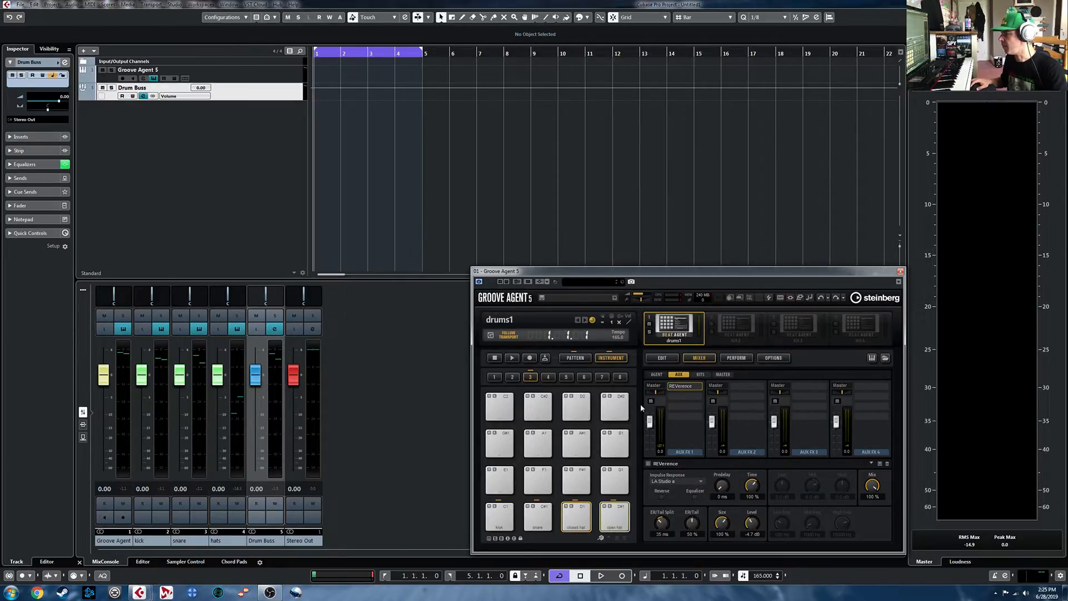
- Try raising the snare bus's first aux send while the pattern plays
{"action": "left_click", "coordinate": [657, 374]}
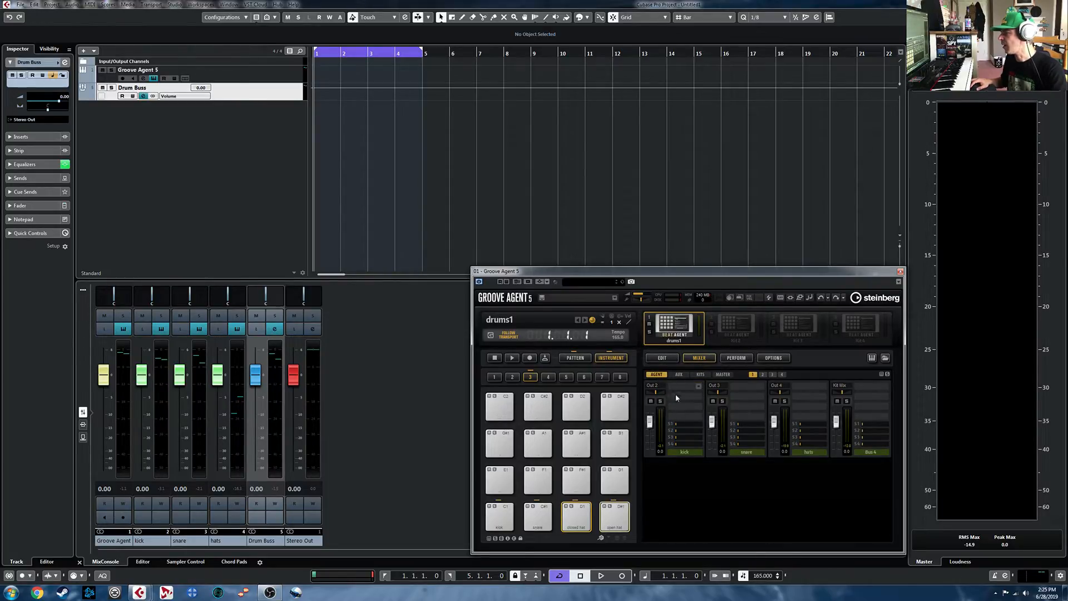
{"action": "left_click", "coordinate": [739, 425]}
{"action": "key", "text": "space"}
{"action": "left_click_drag", "start_coordinate": [749, 426], "coordinate": [747, 426]}
{"action": "key", "text": "space"}
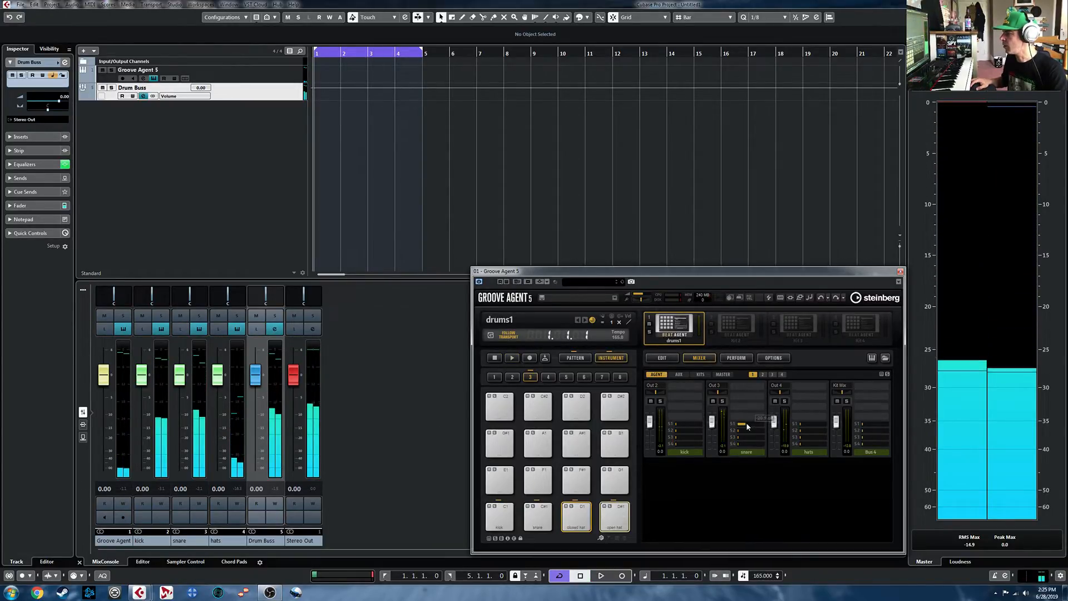
- Try the snare pad's AUX 1 send at -14.1 in its amp settings, and reset the send
{"action": "left_click", "coordinate": [549, 523]}
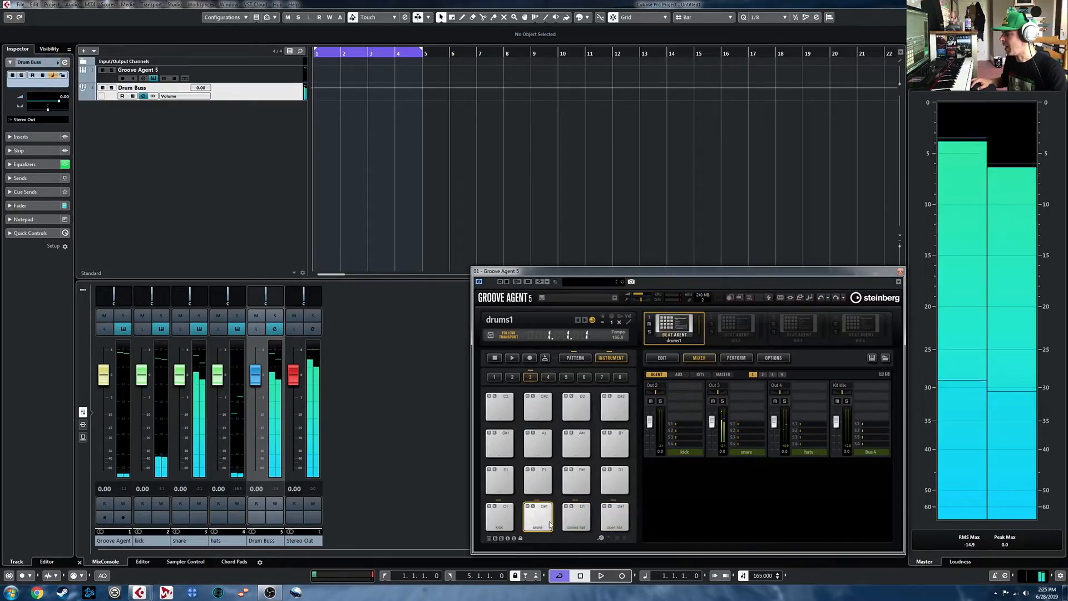
{"action": "left_click", "coordinate": [662, 358]}
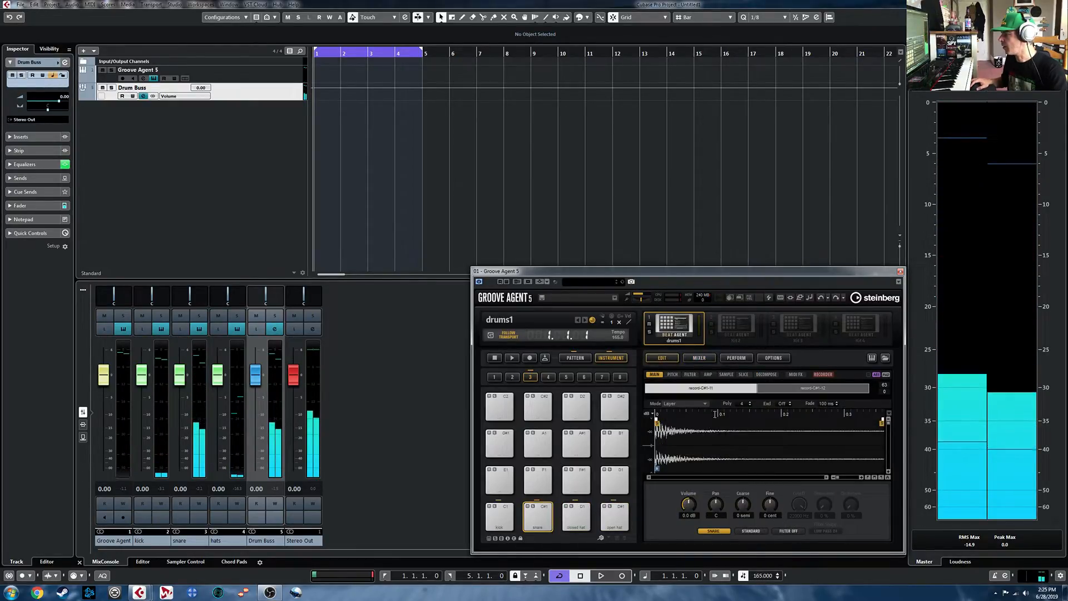
{"action": "left_click", "coordinate": [708, 375]}
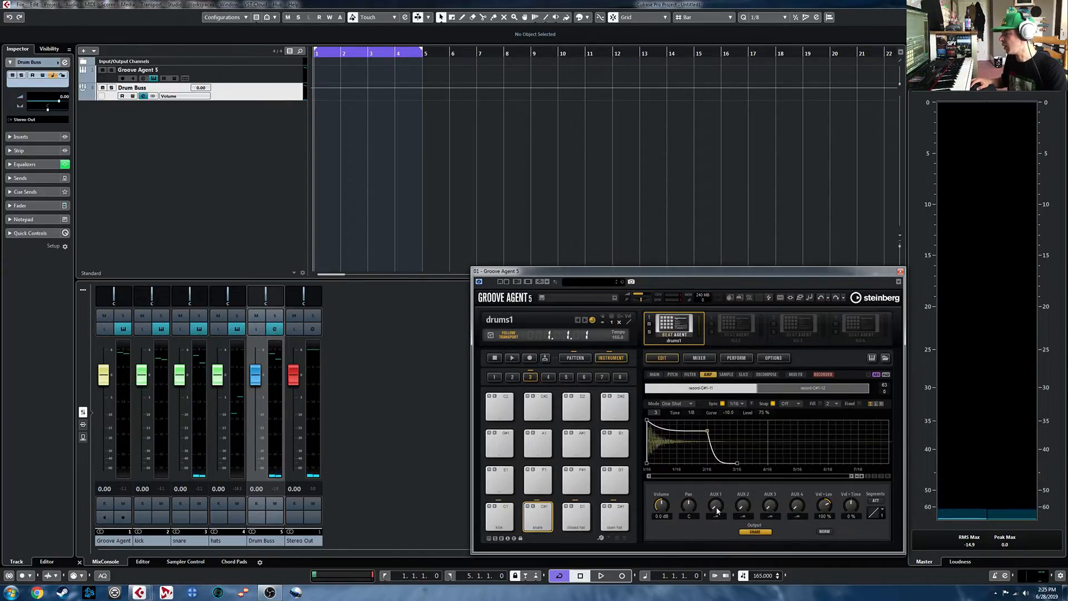
{"action": "left_click_drag", "start_coordinate": [718, 505], "coordinate": [717, 496]}
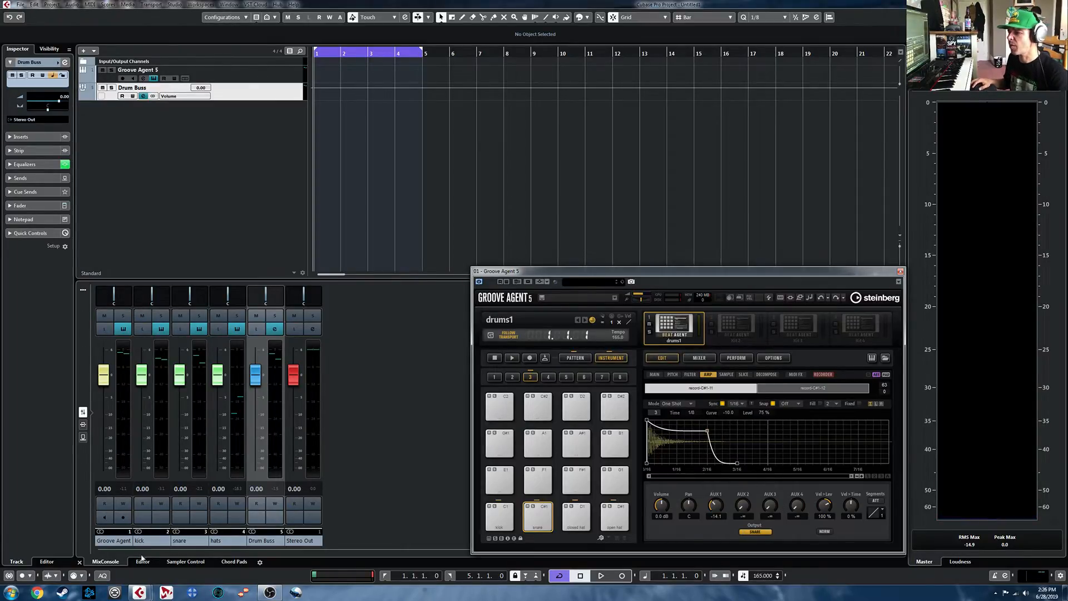
{"action": "left_click", "coordinate": [714, 513], "text": "ctrl"}
- Add a stereo effect track named Verb Send that uses Valhalla Room and outputs to Stereo Out
{"action": "left_click", "coordinate": [153, 544]}
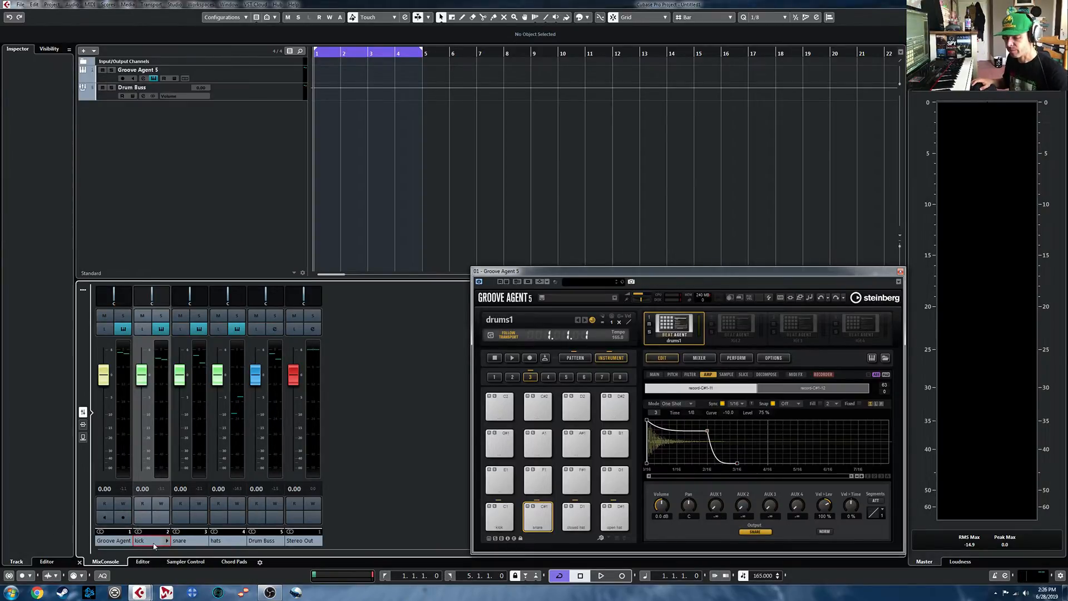
{"action": "left_click", "coordinate": [243, 544], "text": "shift"}
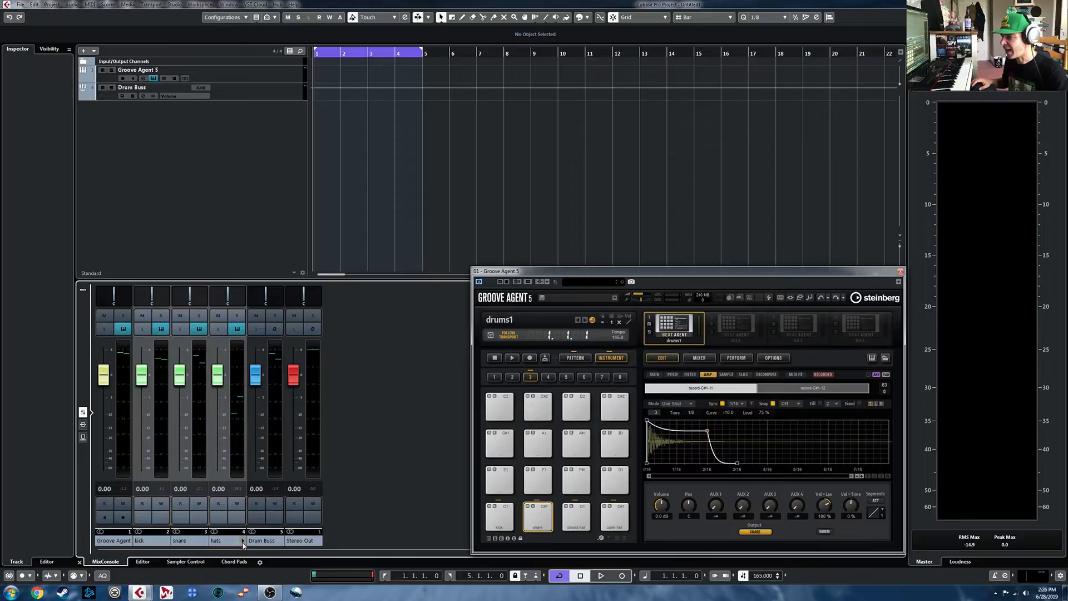
{"action": "right_click", "coordinate": [231, 544]}
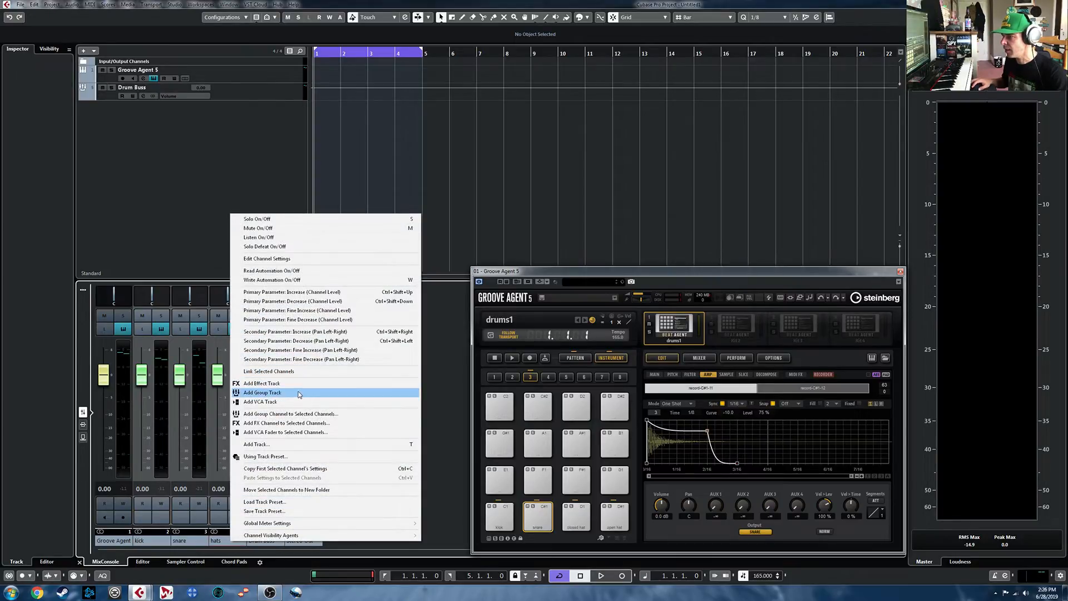
{"action": "left_click", "coordinate": [299, 389]}
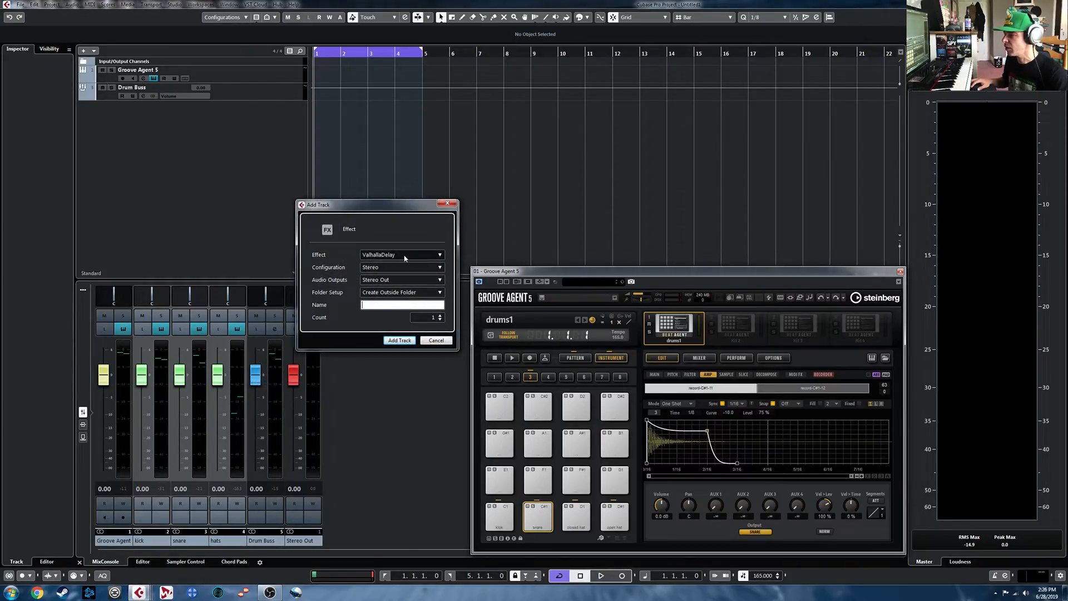
{"action": "left_click", "coordinate": [405, 256]}
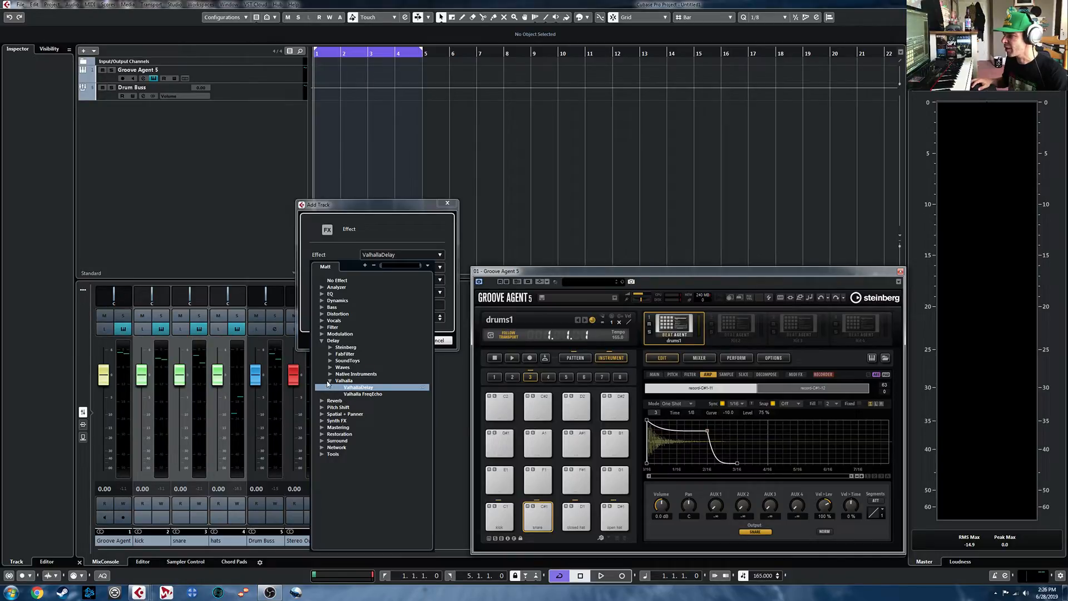
{"action": "left_click", "coordinate": [322, 341]}
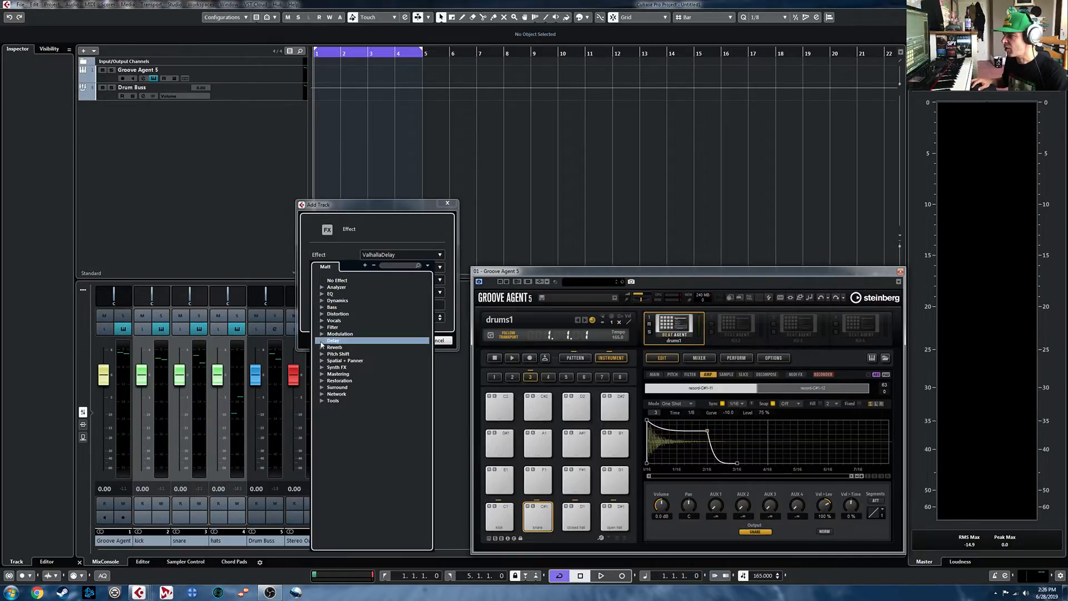
{"action": "left_click", "coordinate": [322, 348]}
{"action": "left_click", "coordinate": [330, 368]}
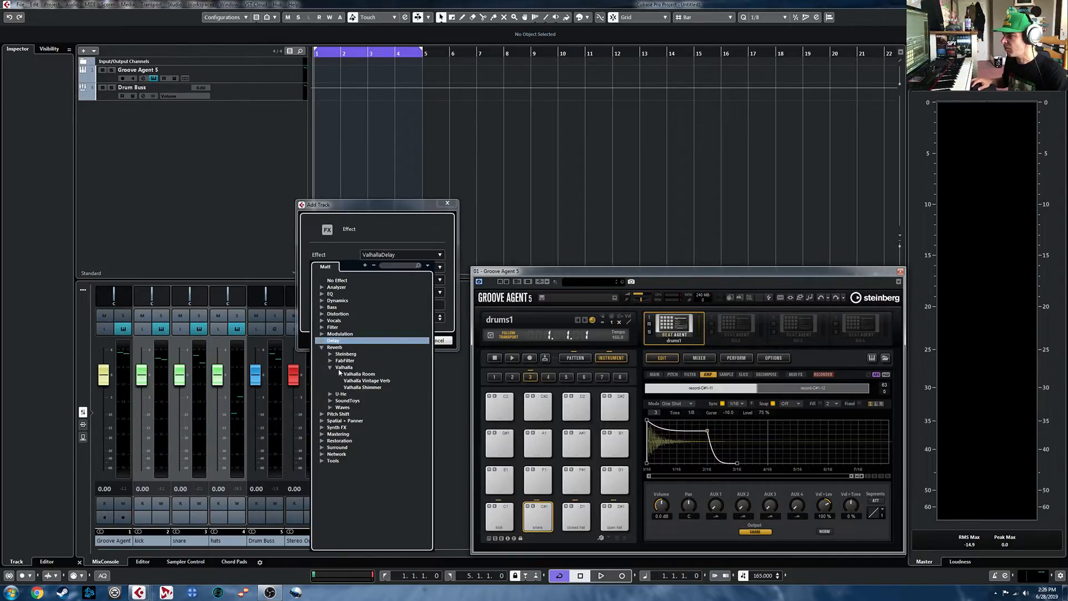
{"action": "left_click", "coordinate": [357, 374]}
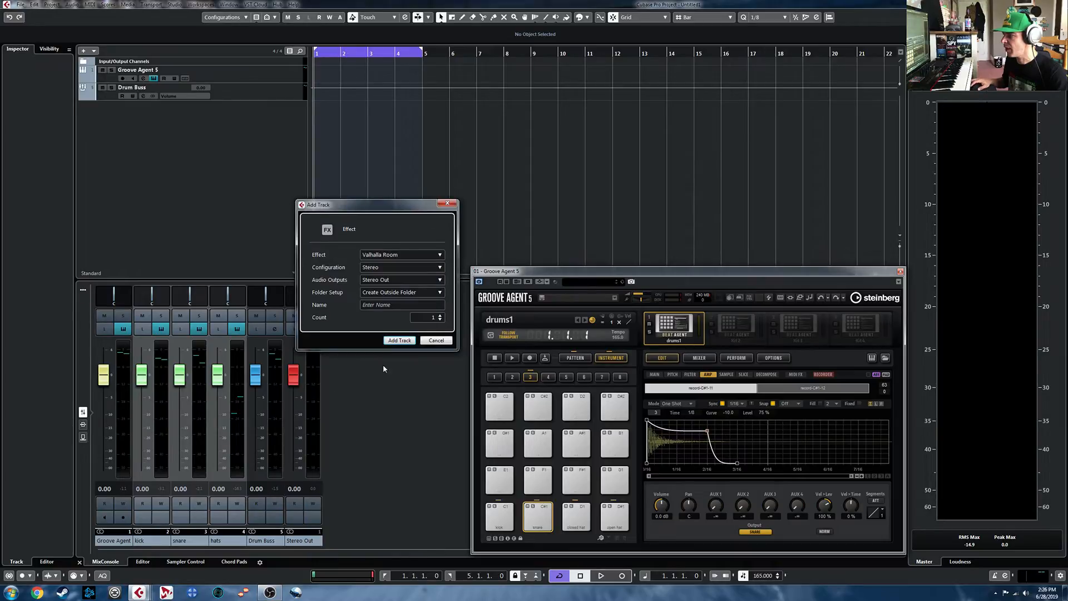
{"action": "left_click", "coordinate": [399, 308]}
{"action": "type", "text": "Verb Send"}
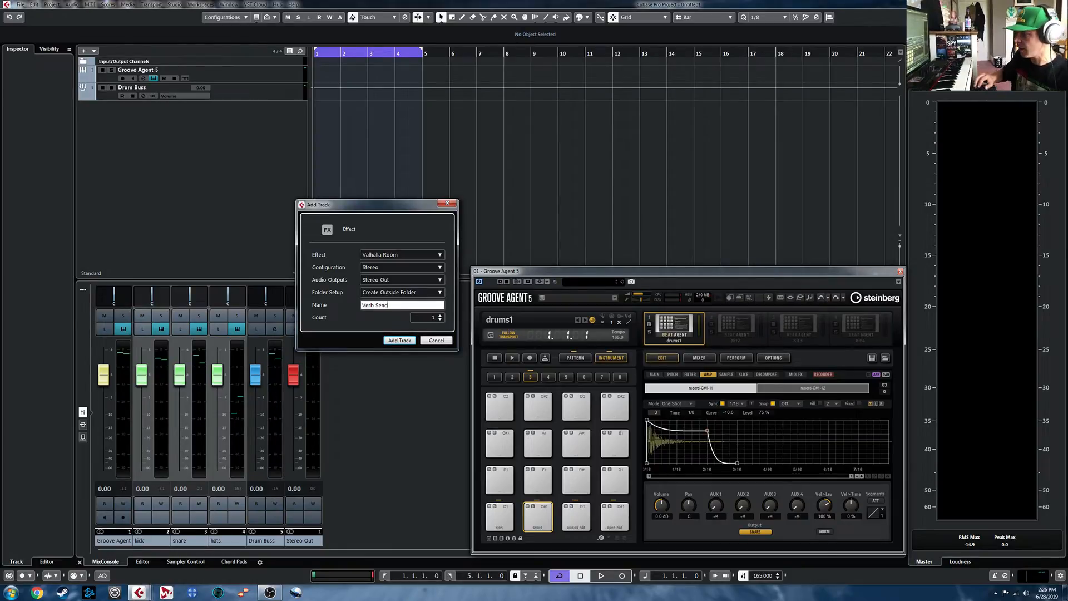
{"action": "left_click", "coordinate": [400, 341]}
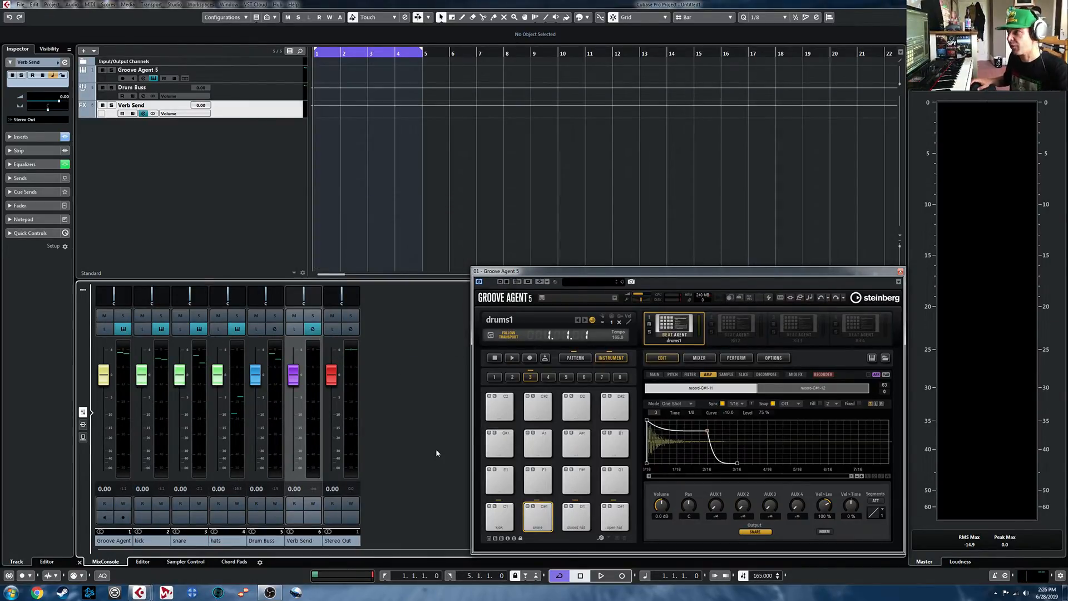
{"action": "key", "text": "F3"}
{"action": "left_click", "coordinate": [132, 113]}
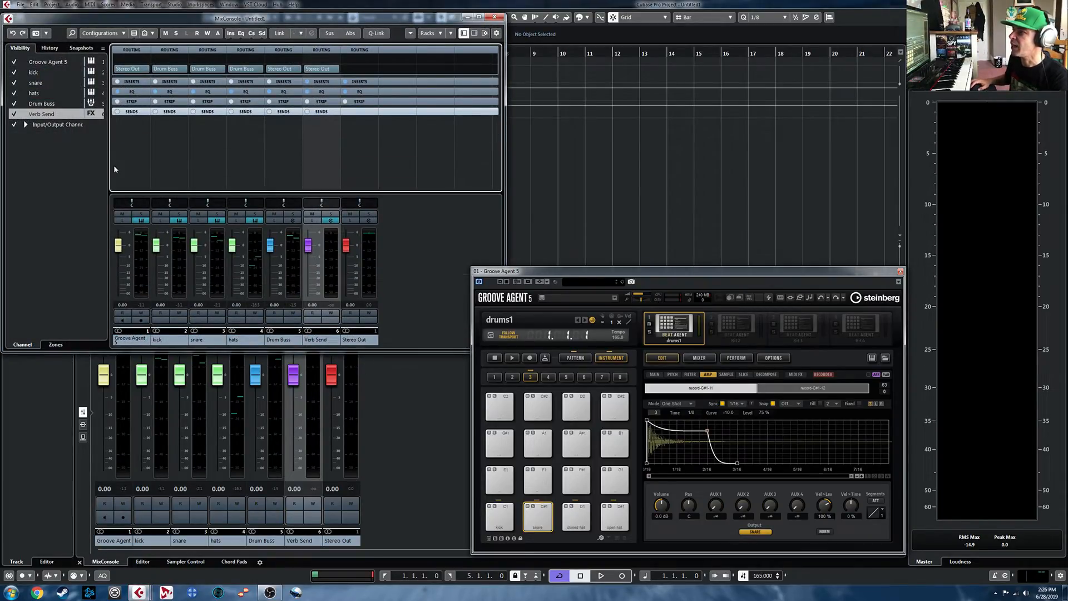
{"action": "left_click", "coordinate": [494, 17]}
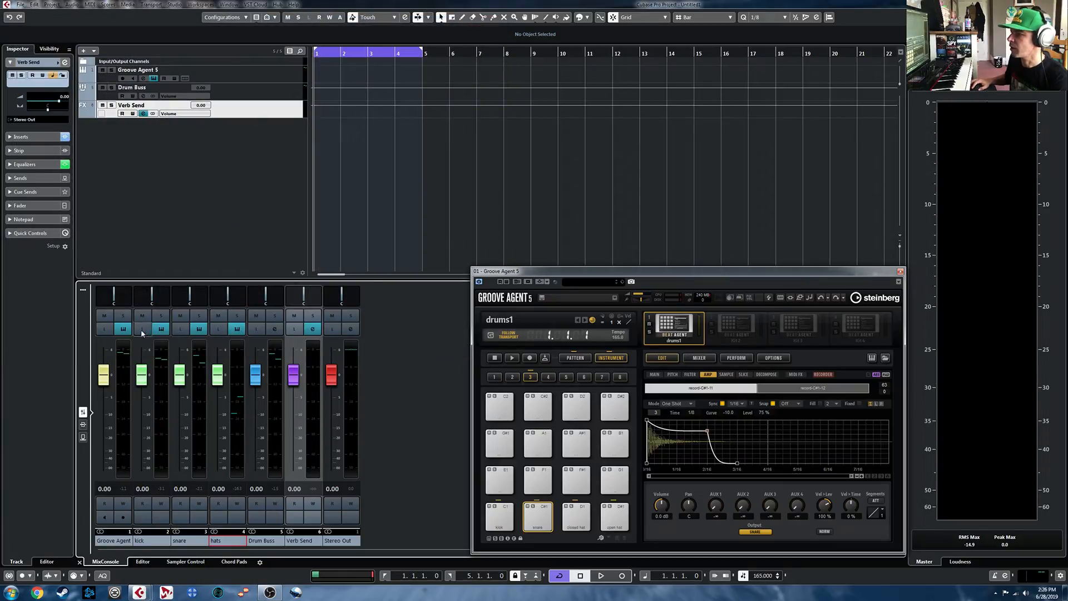
- Show the sends in the lower-zone mixer and assign the first send of the kick, snare and hats channels to Verb Send
{"action": "left_click", "coordinate": [83, 437]}
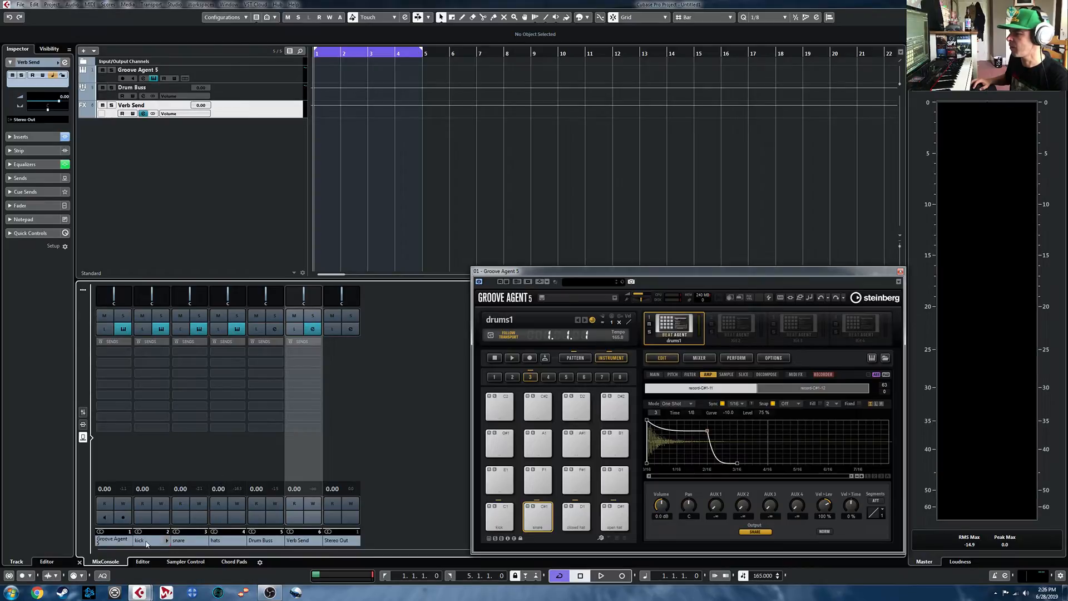
{"action": "left_click", "coordinate": [147, 544]}
{"action": "left_click", "coordinate": [182, 545]}
{"action": "left_click", "coordinate": [226, 546]}
{"action": "left_click", "coordinate": [265, 545]}
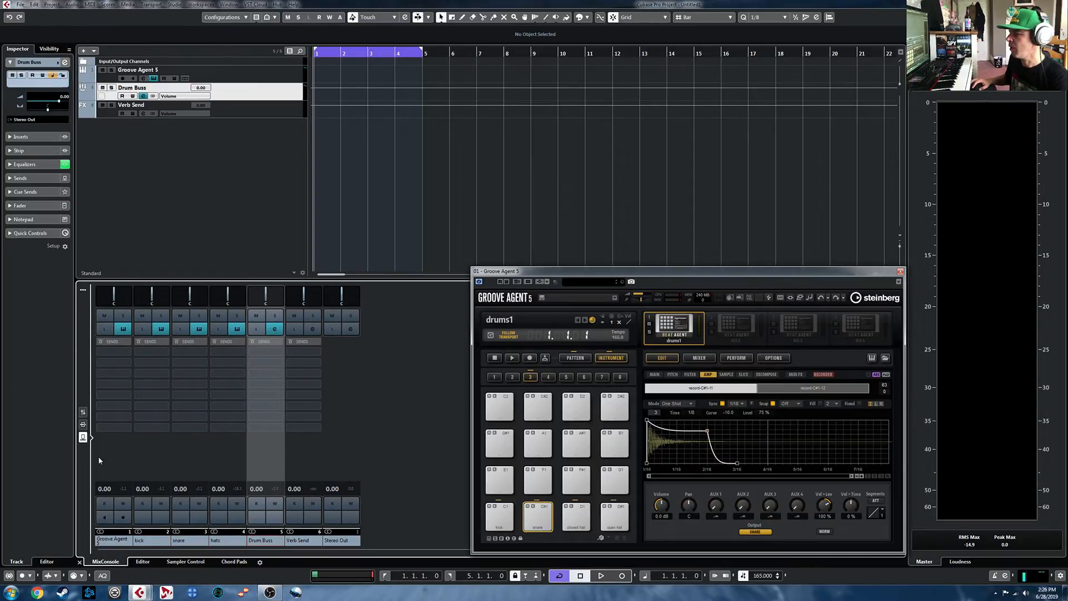
{"action": "left_click", "coordinate": [165, 353]}
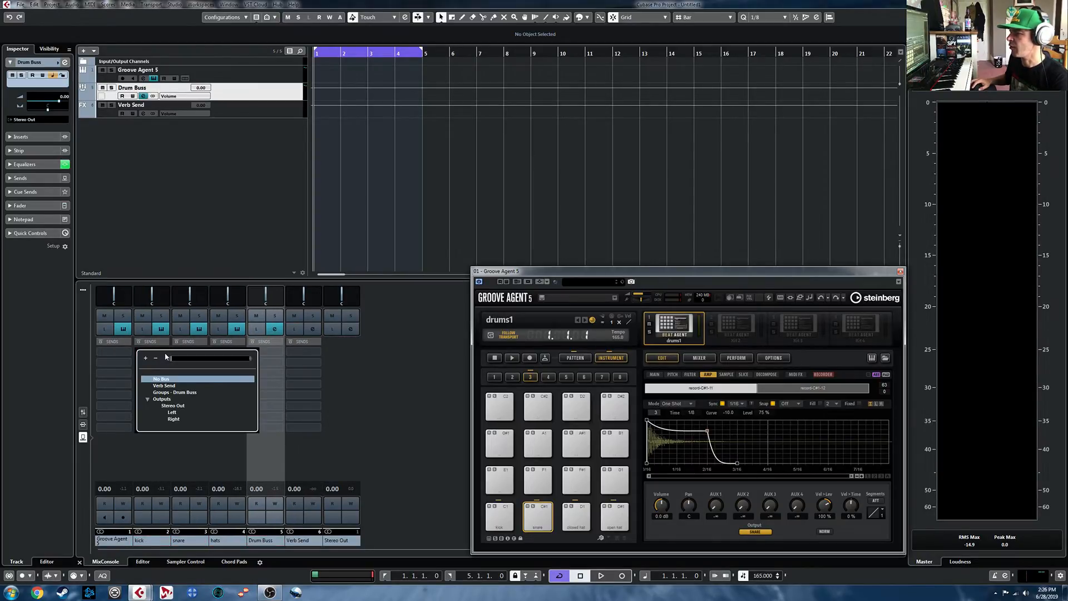
{"action": "left_click", "coordinate": [163, 386]}
{"action": "left_click", "coordinate": [201, 352]}
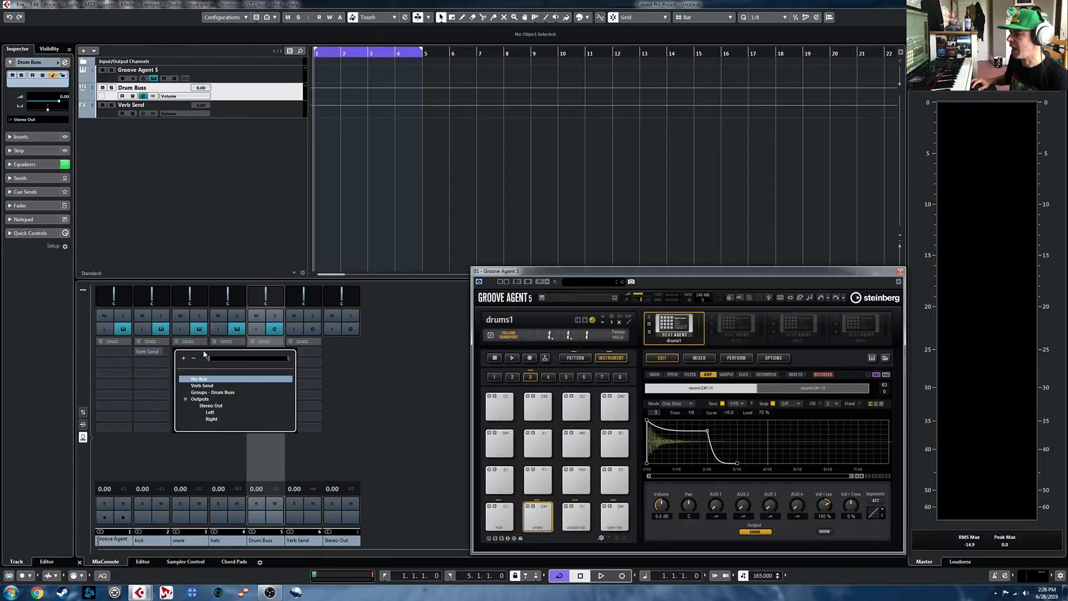
{"action": "left_click", "coordinate": [202, 385]}
{"action": "left_click", "coordinate": [243, 353]}
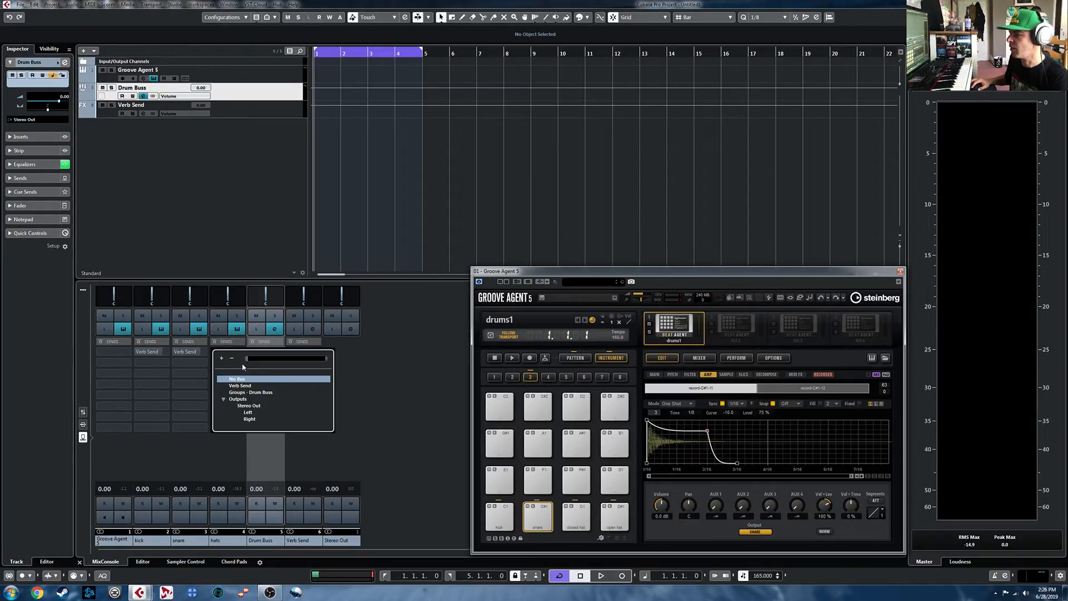
{"action": "left_click", "coordinate": [244, 386]}
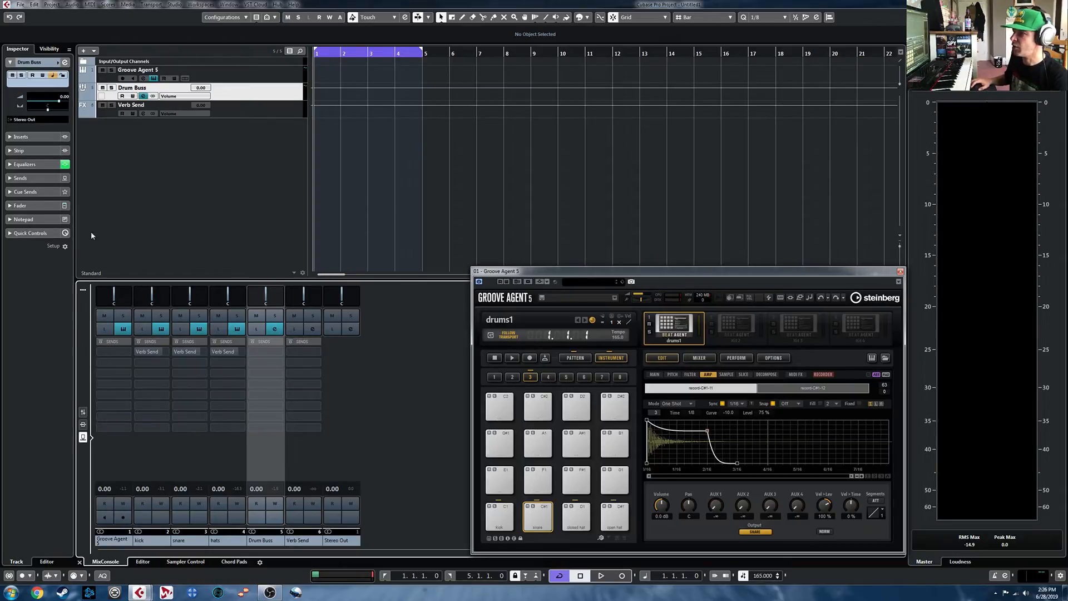
- Activate the stereo output Out 5 for the Groove Agent 5 track
{"action": "left_click", "coordinate": [49, 62]}
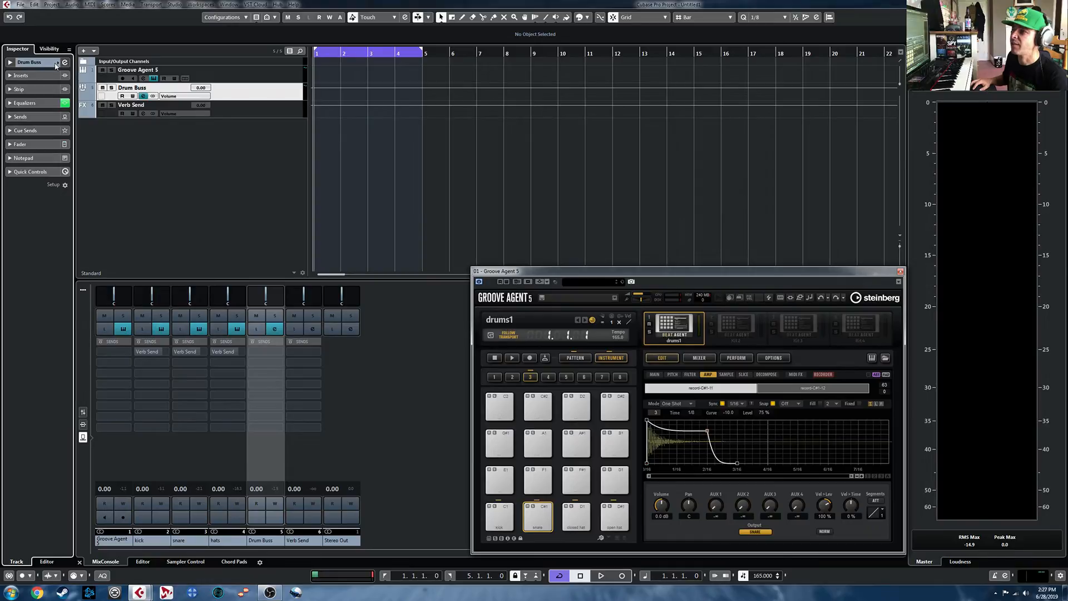
{"action": "left_click", "coordinate": [132, 545]}
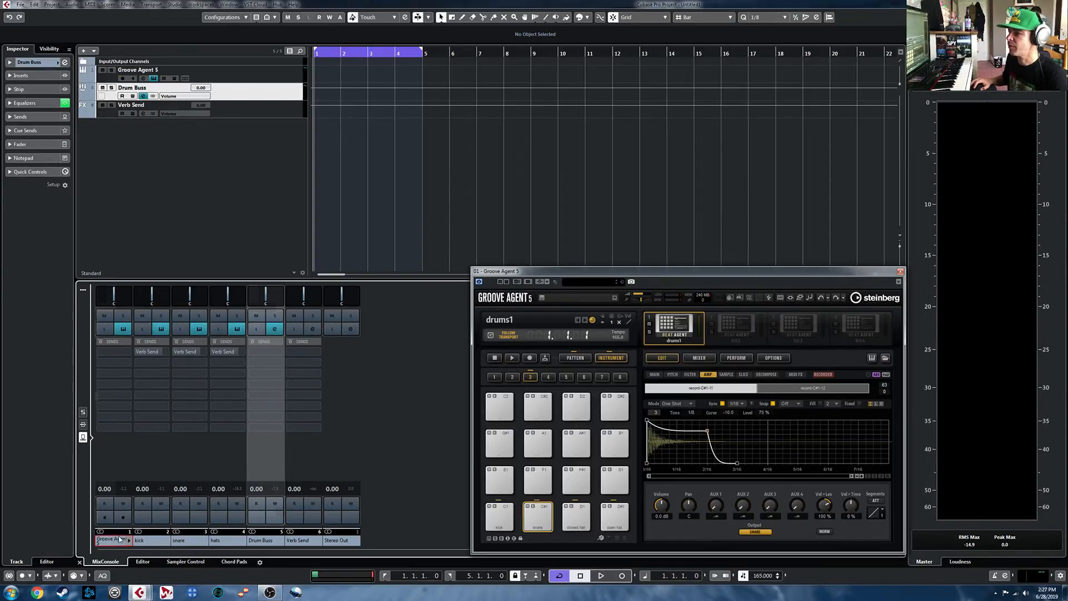
{"action": "left_click", "coordinate": [61, 144]}
{"action": "left_click", "coordinate": [76, 190]}
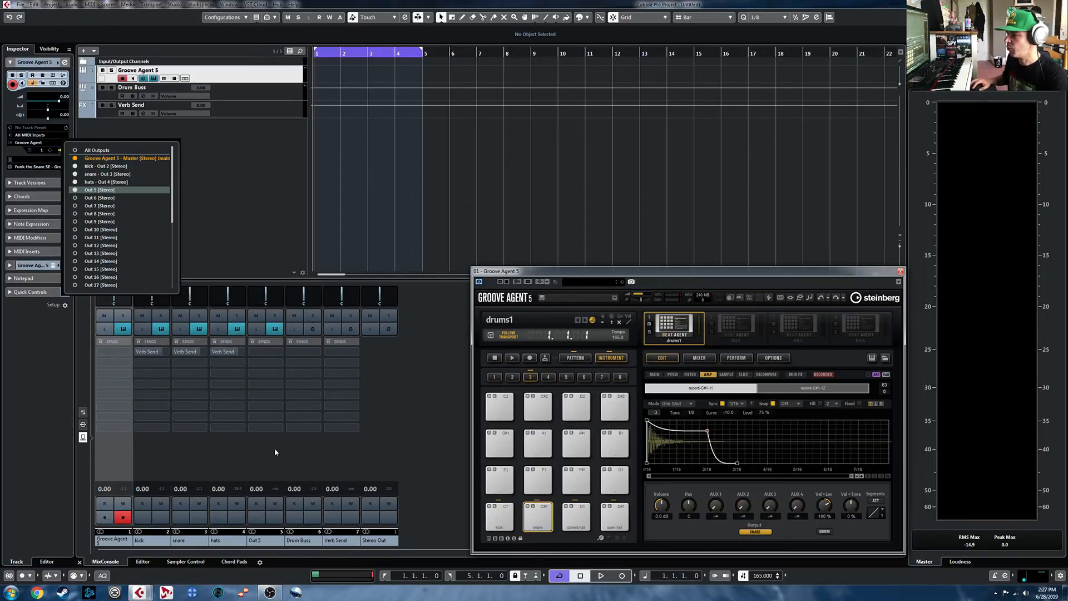
- Rename the Out 5 channel as aux and assign its first send to Verb Send
{"action": "left_click", "coordinate": [263, 542]}
{"action": "double_click", "coordinate": [262, 542]}
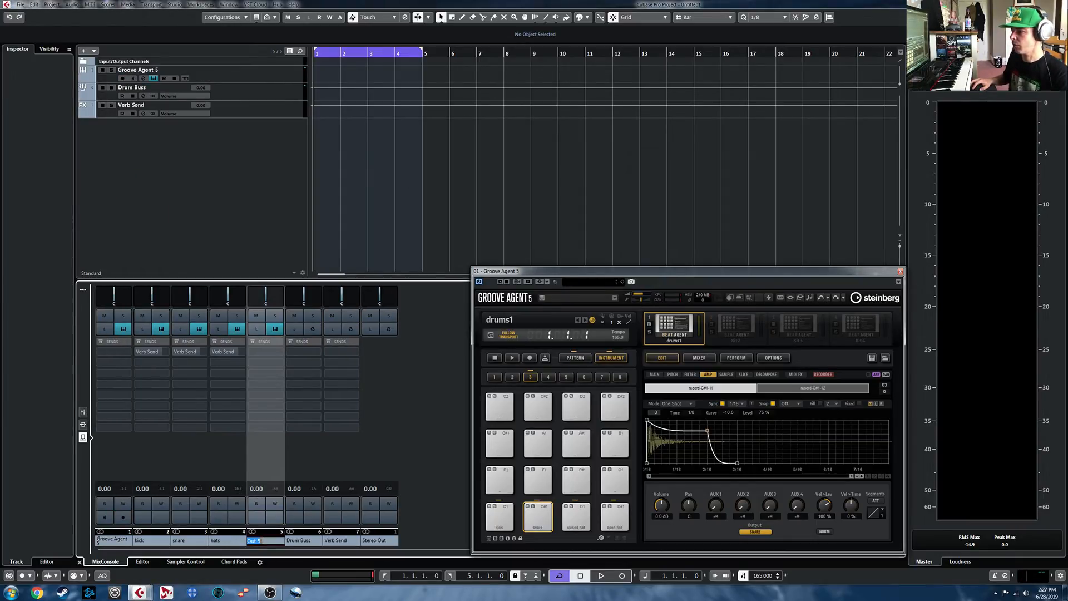
{"action": "type", "text": "oux"}
{"action": "key", "text": "Return"}
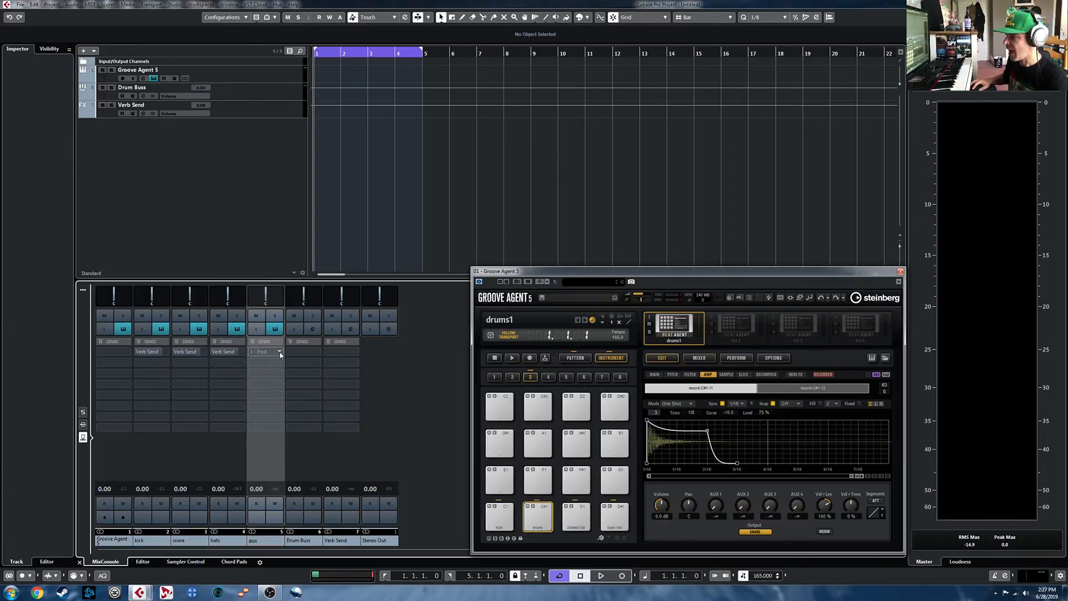
{"action": "left_click", "coordinate": [281, 353]}
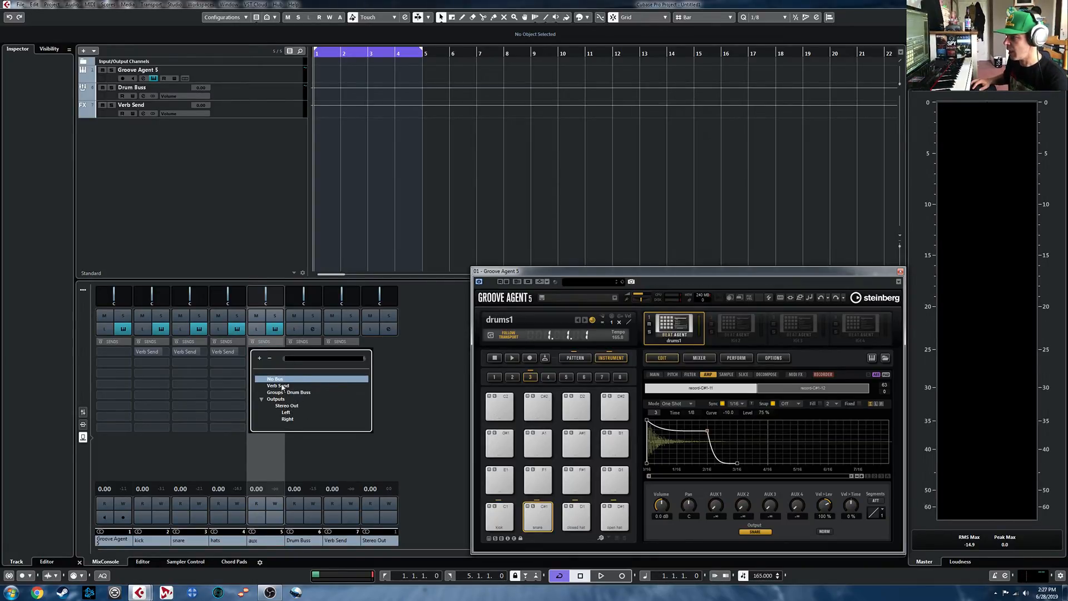
{"action": "left_click", "coordinate": [278, 386]}
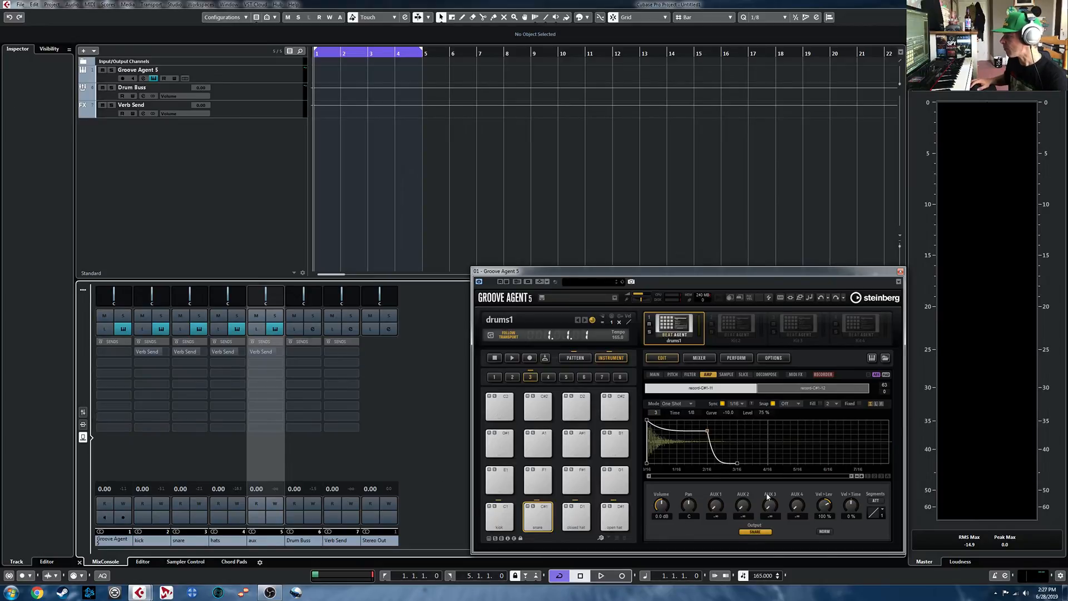
- Route Groove Agent's AUX FX 1 bus to Out 5 and remove the REVerence effect from it
{"action": "left_click", "coordinate": [699, 357]}
{"action": "left_click", "coordinate": [679, 375]}
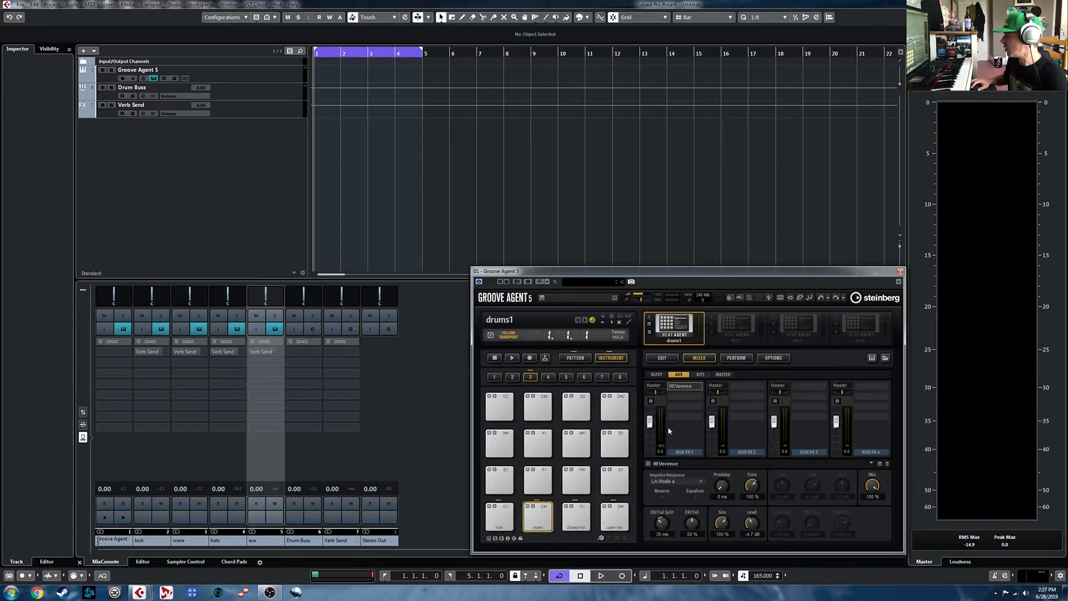
{"action": "left_click", "coordinate": [663, 387]}
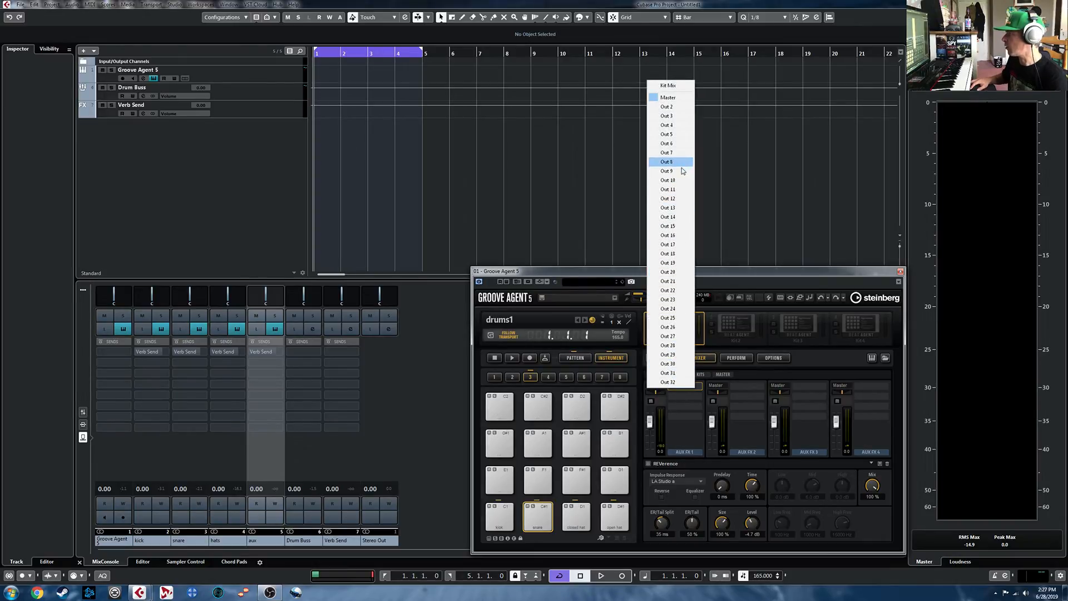
{"action": "left_click", "coordinate": [673, 136]}
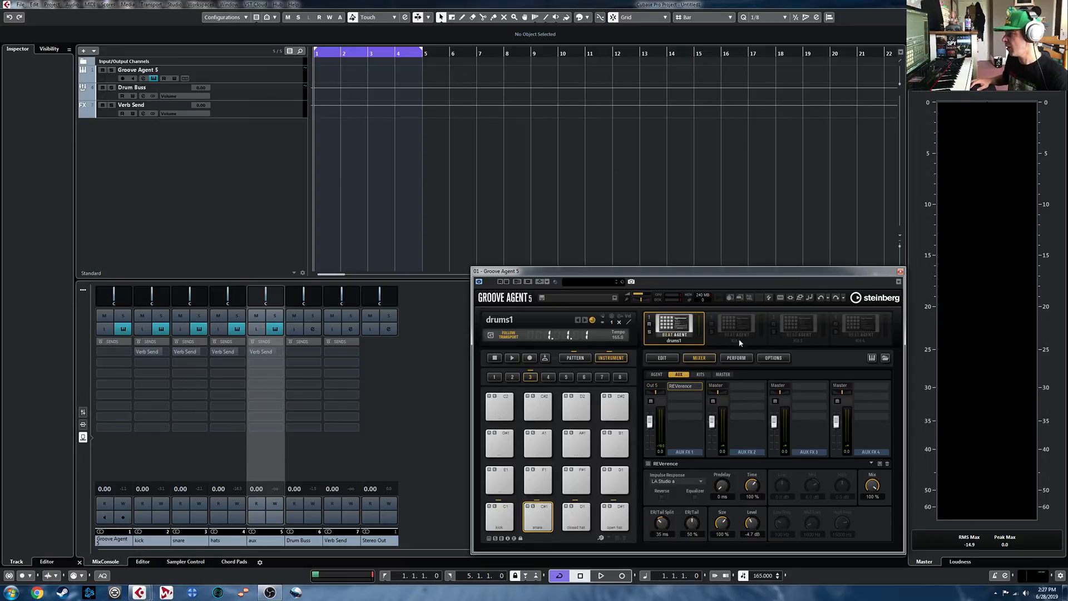
{"action": "left_click", "coordinate": [687, 405]}
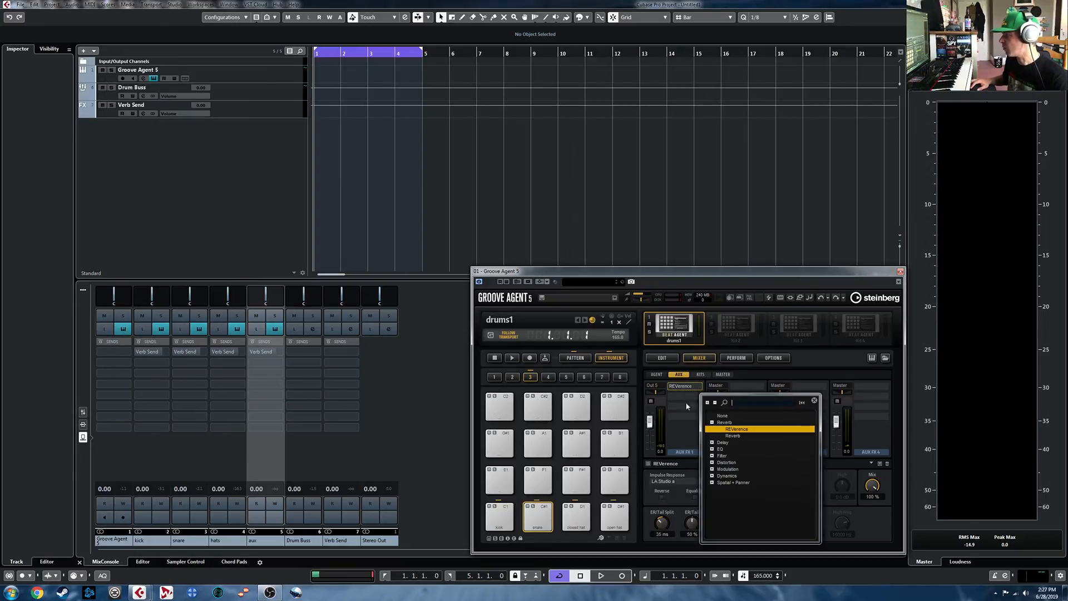
{"action": "left_click", "coordinate": [722, 417]}
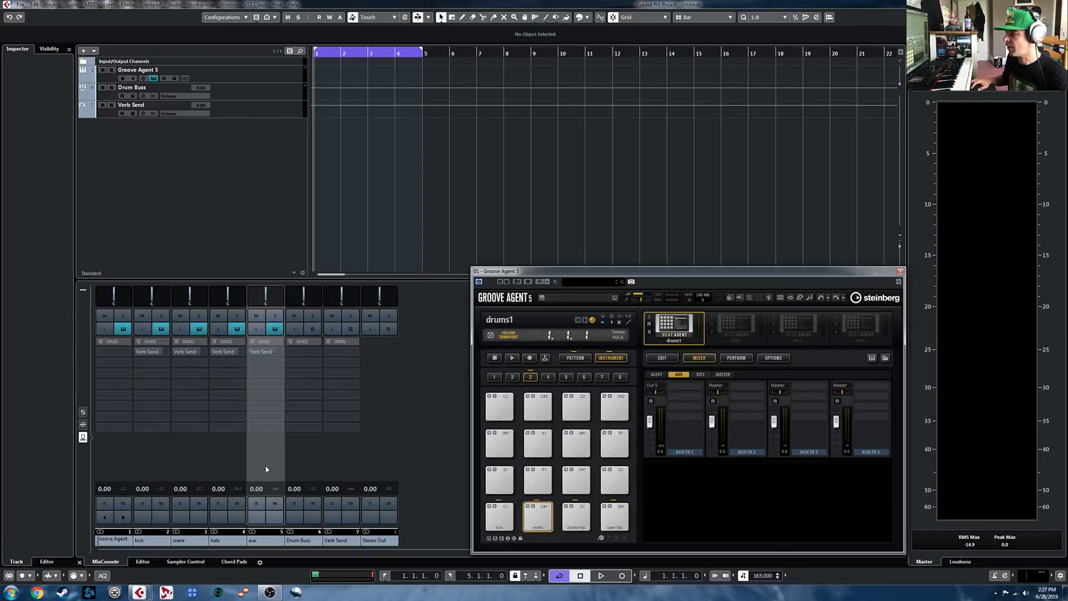
- Enable the aux channel's Verb Send, and set the snare pad's AUX 1 send to -17.8 while the pattern plays
{"action": "left_click", "coordinate": [253, 353]}
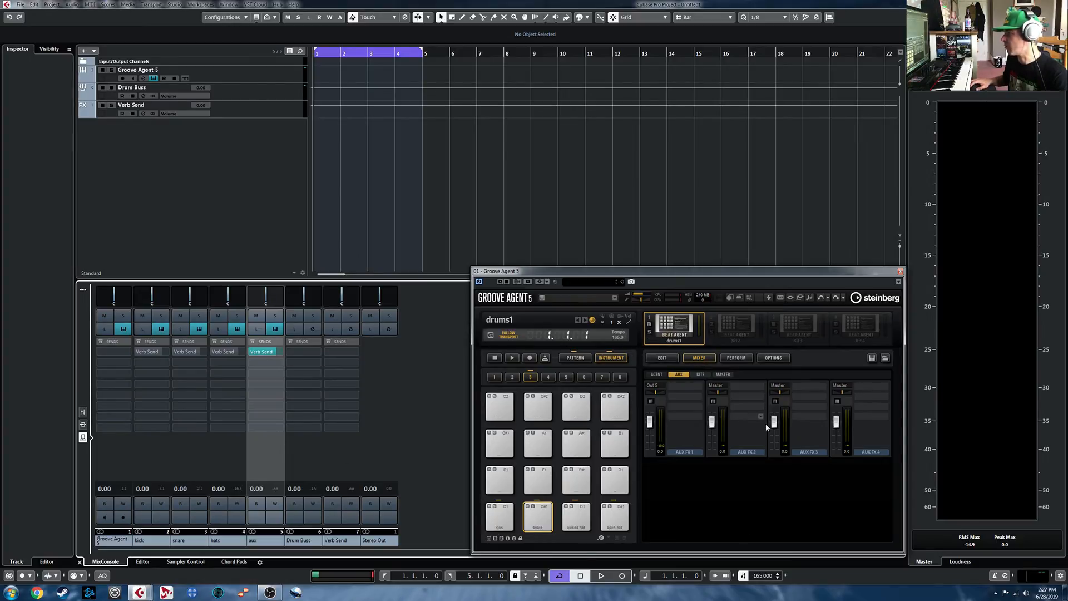
{"action": "key", "text": "space"}
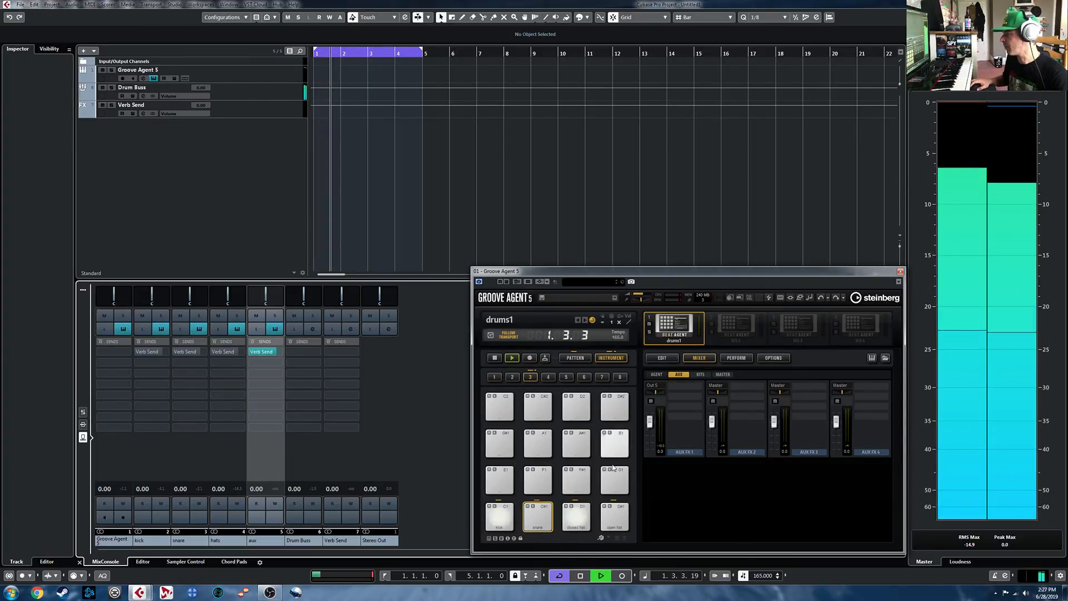
{"action": "left_click", "coordinate": [662, 358]}
{"action": "left_click_drag", "start_coordinate": [716, 506], "coordinate": [716, 482]}
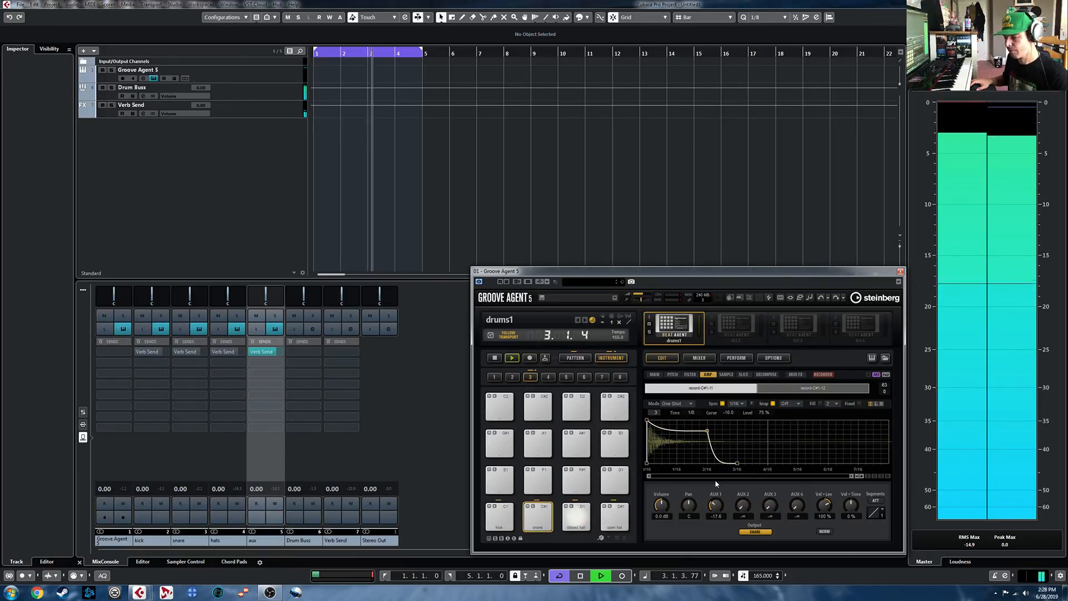
{"action": "key", "text": "space"}
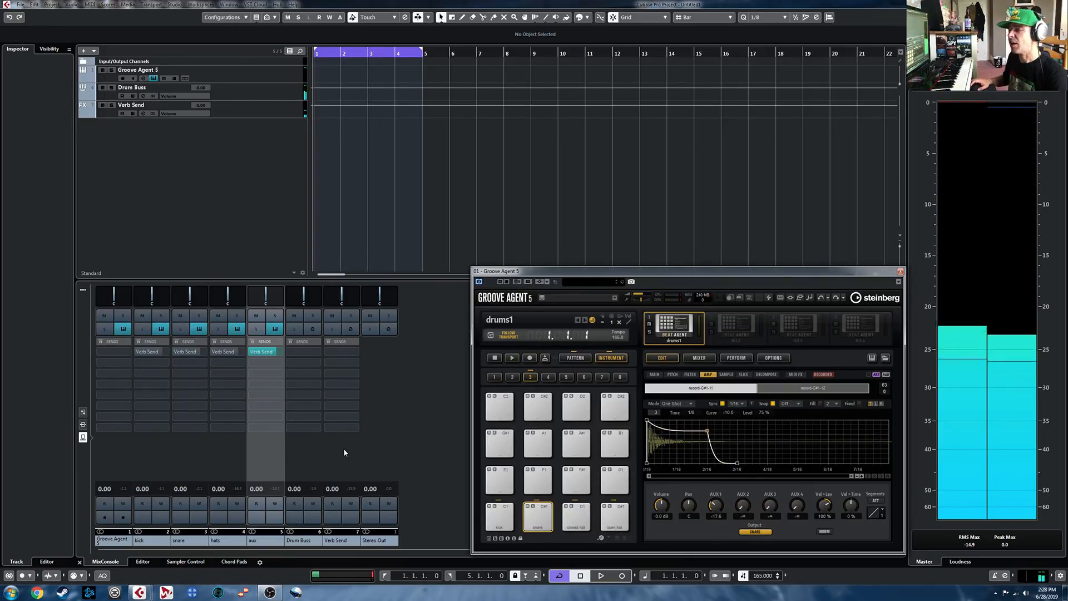